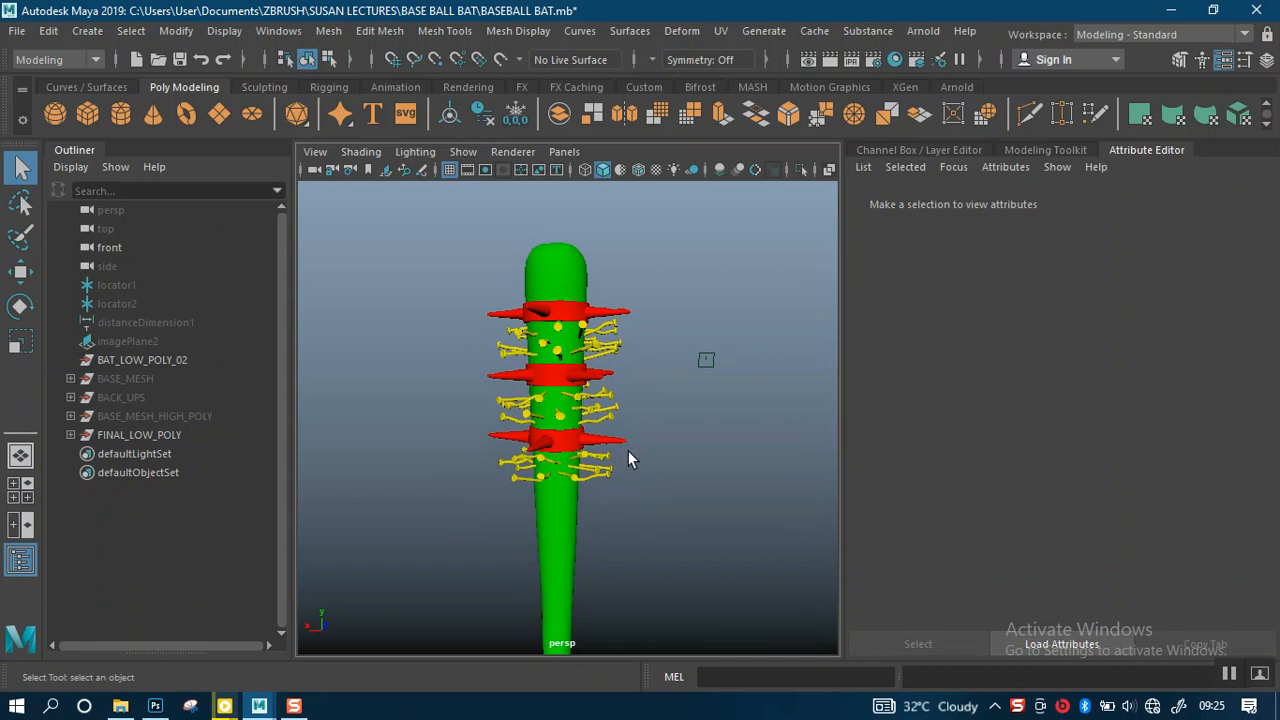
# Step: Show the whole bat in the side view and hide that view's grid
pyautogui.scroll(1, 637, 448)
pyautogui.keyDown('alt'); pyautogui.moveTo(631, 444); pyautogui.dragTo(642, 450); pyautogui.keyUp('alt')
pyautogui.keyDown('alt'); pyautogui.moveTo(662, 457); pyautogui.dragTo(575, 344, button='right'); pyautogui.keyUp('alt')
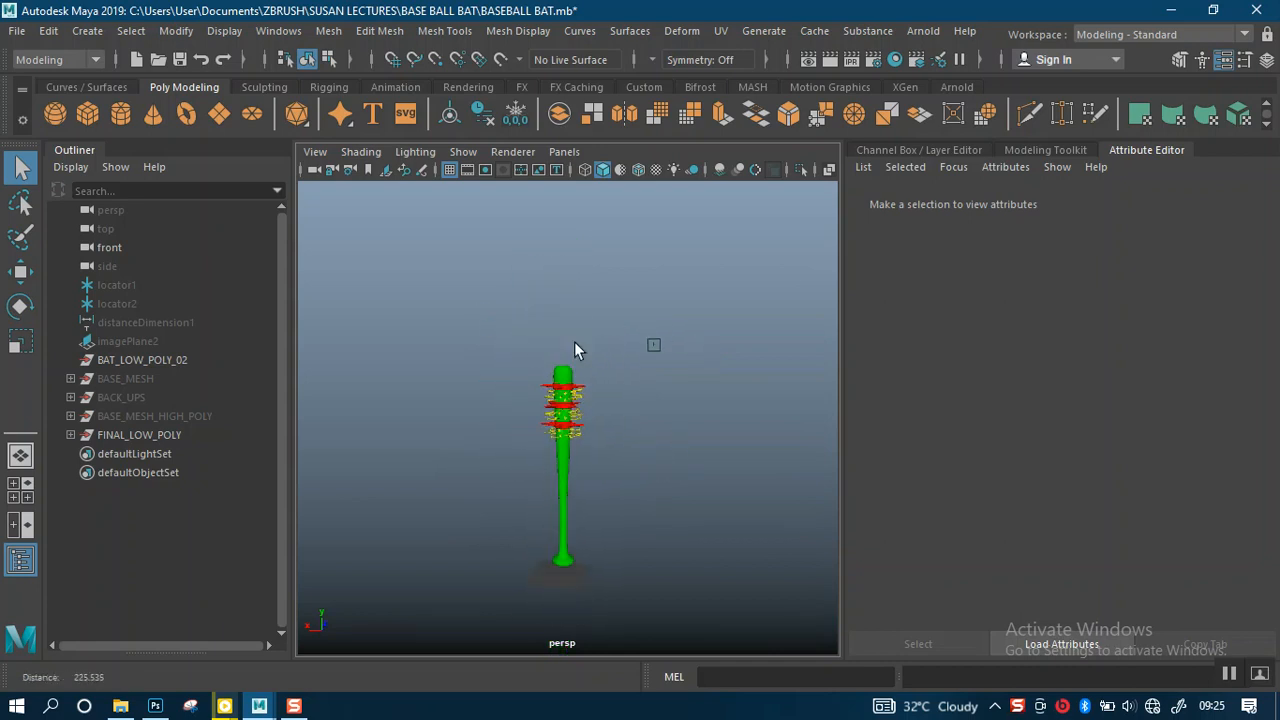
pyautogui.keyDown('alt'); pyautogui.moveTo(583, 475); pyautogui.dragTo(586, 421, button='middle'); pyautogui.keyUp('alt')
pyautogui.keyDown('alt'); pyautogui.moveTo(527, 436); pyautogui.dragTo(630, 434); pyautogui.keyUp('alt')
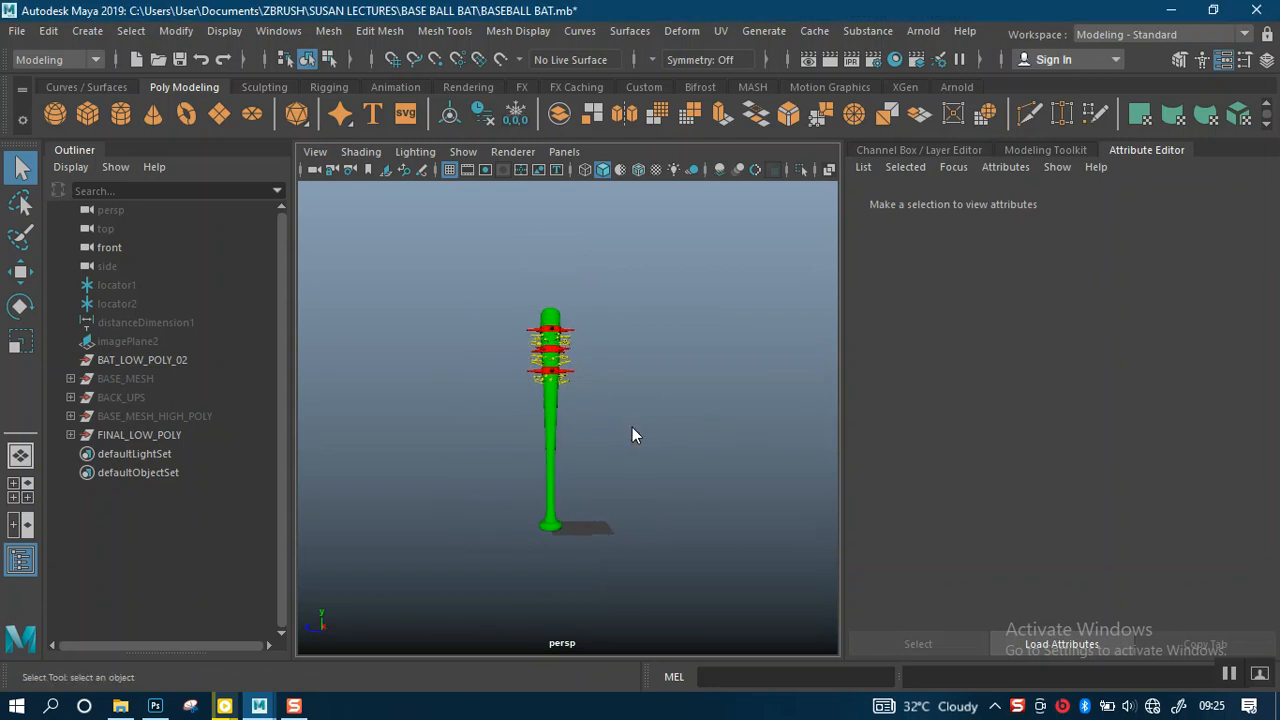
pyautogui.press('space')
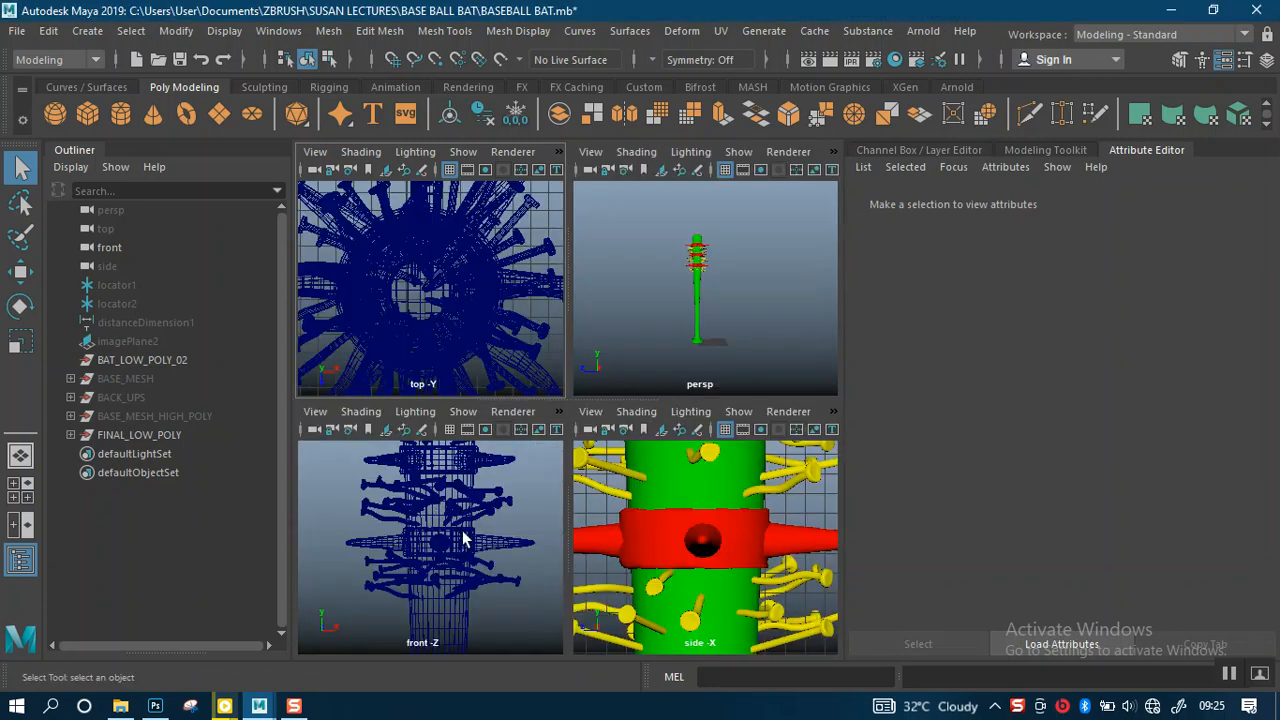
pyautogui.scroll(-10, 642, 560)
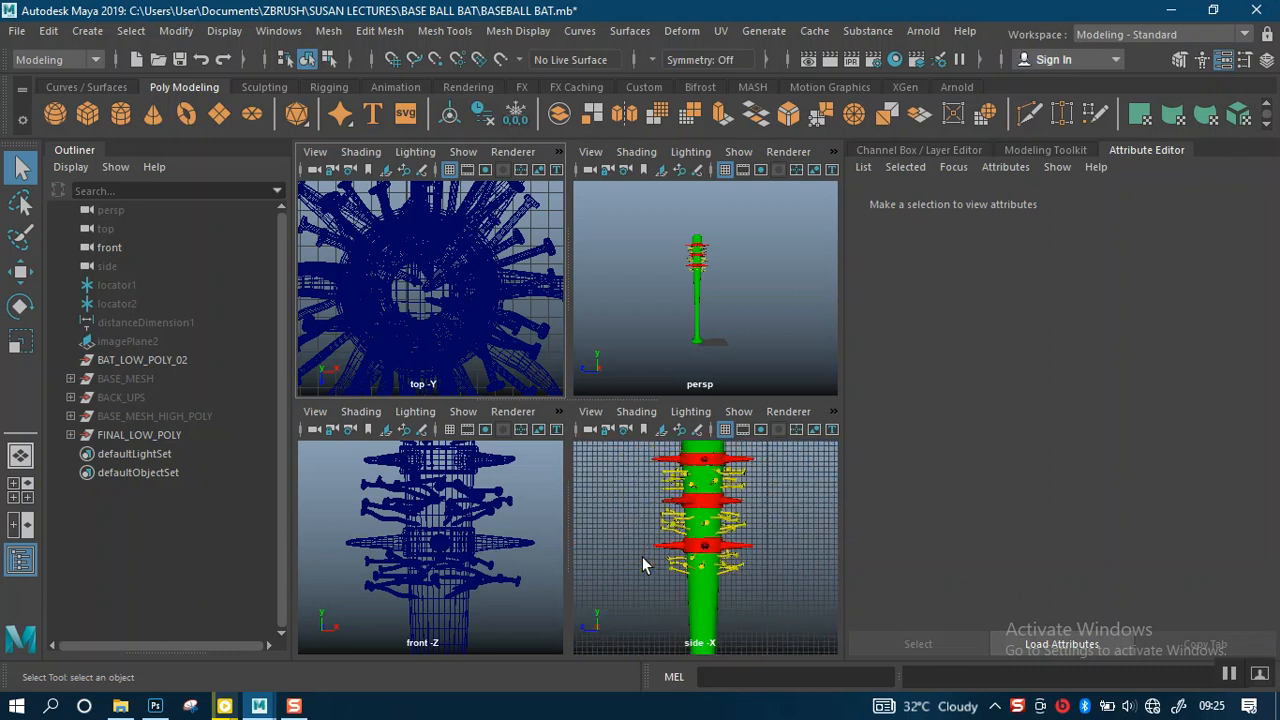
pyautogui.press('space')
pyautogui.scroll(-6, 634, 401)
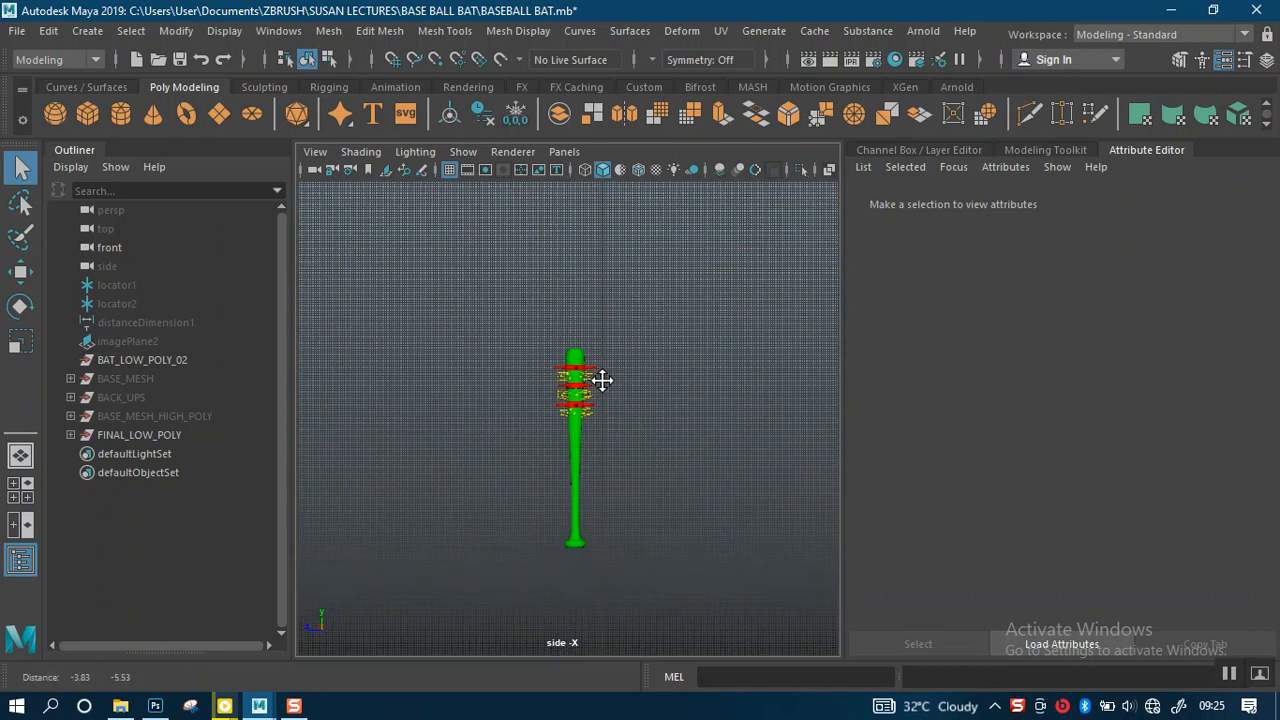
pyautogui.click(449, 169)
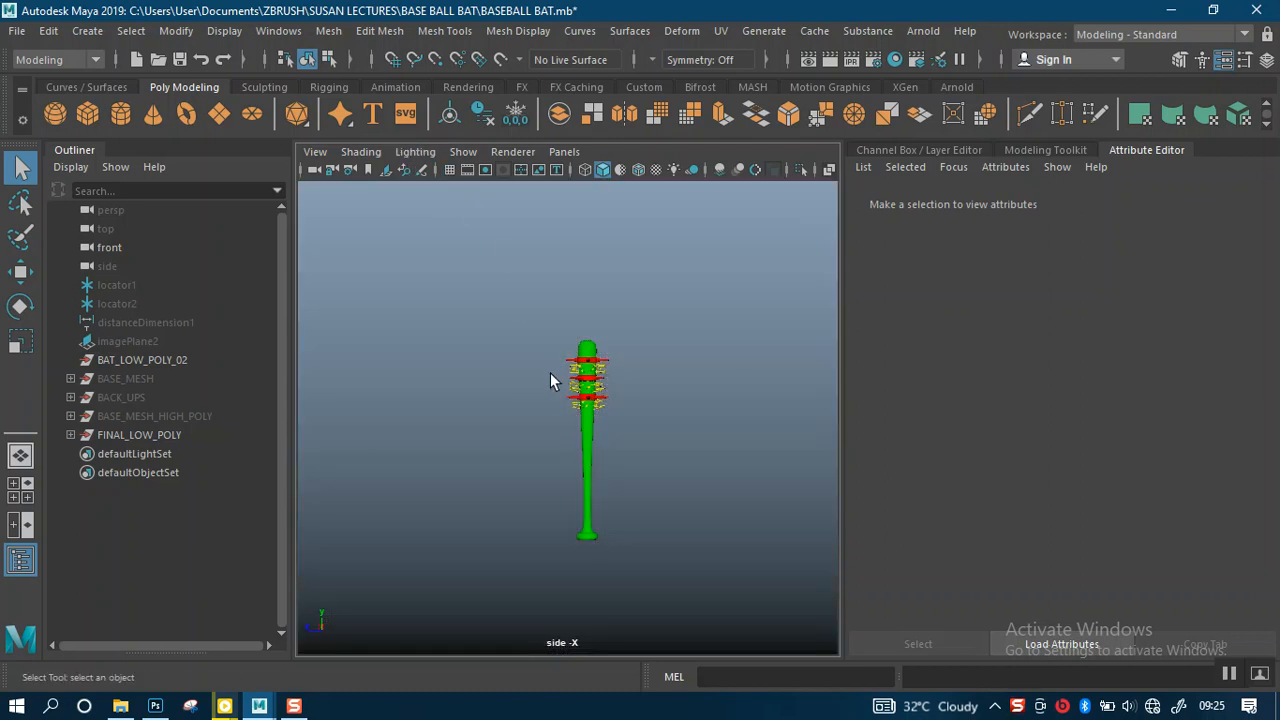
pyautogui.scroll(1, 549, 398)
pyautogui.keyDown('alt'); pyautogui.moveTo(549, 398); pyautogui.dragTo(610, 413, button='right'); pyautogui.keyUp('alt')
# Step: Enable Interactive Creation and draw a polygon cube around the bat in the side view, about 305 × 310 × 296, with its base at the bat's foot
pyautogui.keyDown('shift'); pyautogui.rightClick(626, 422); pyautogui.keyUp('shift')
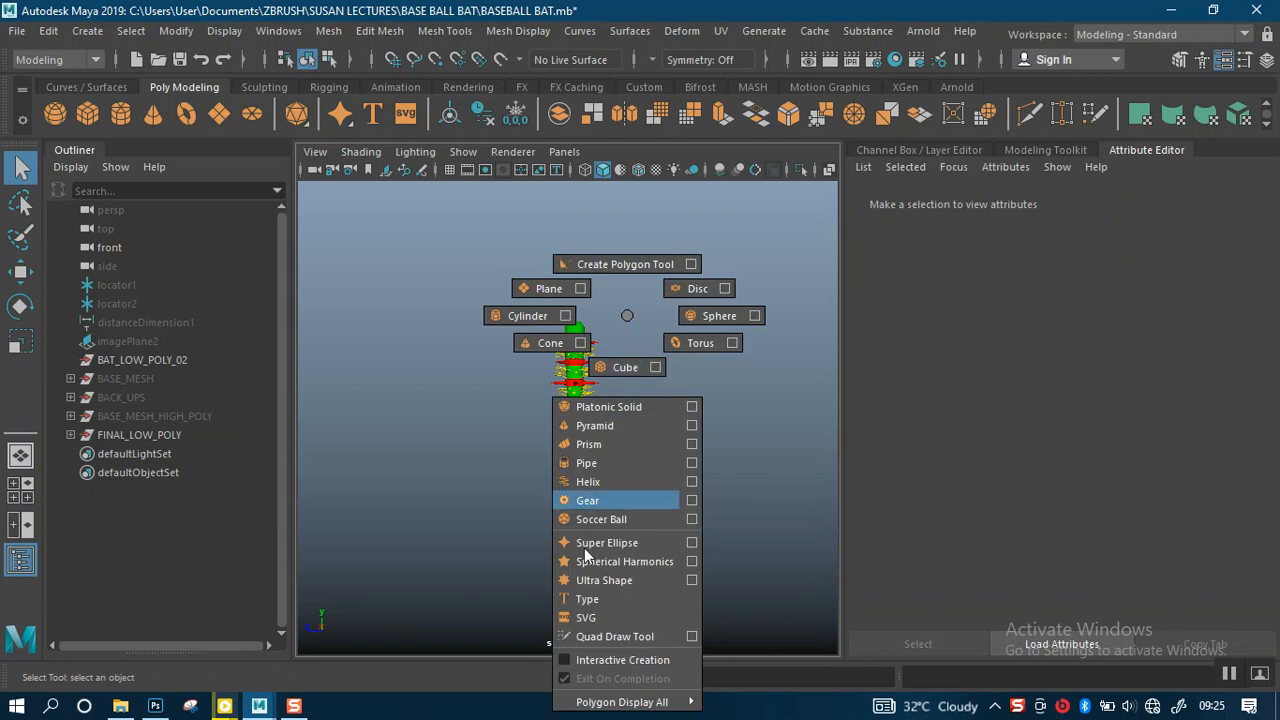
pyautogui.click(563, 668)
pyautogui.keyDown('shift'); pyautogui.rightClick(639, 426); pyautogui.keyUp('shift')
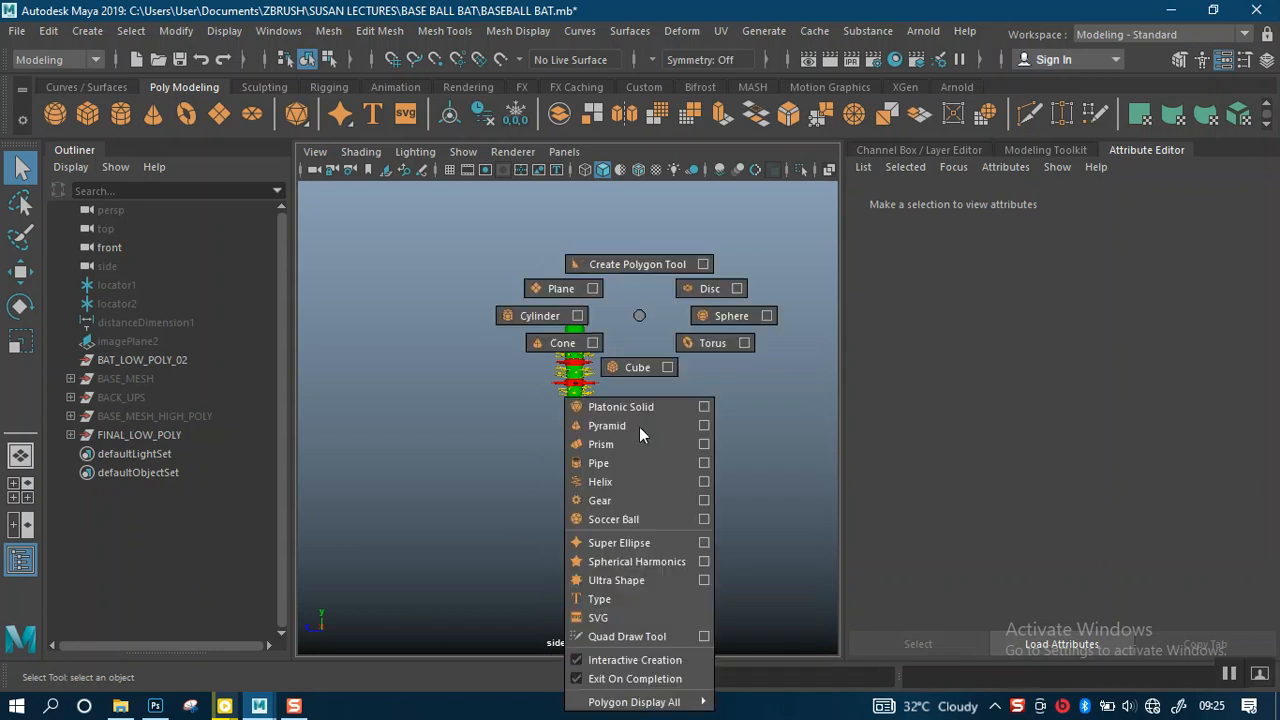
pyautogui.click(638, 367)
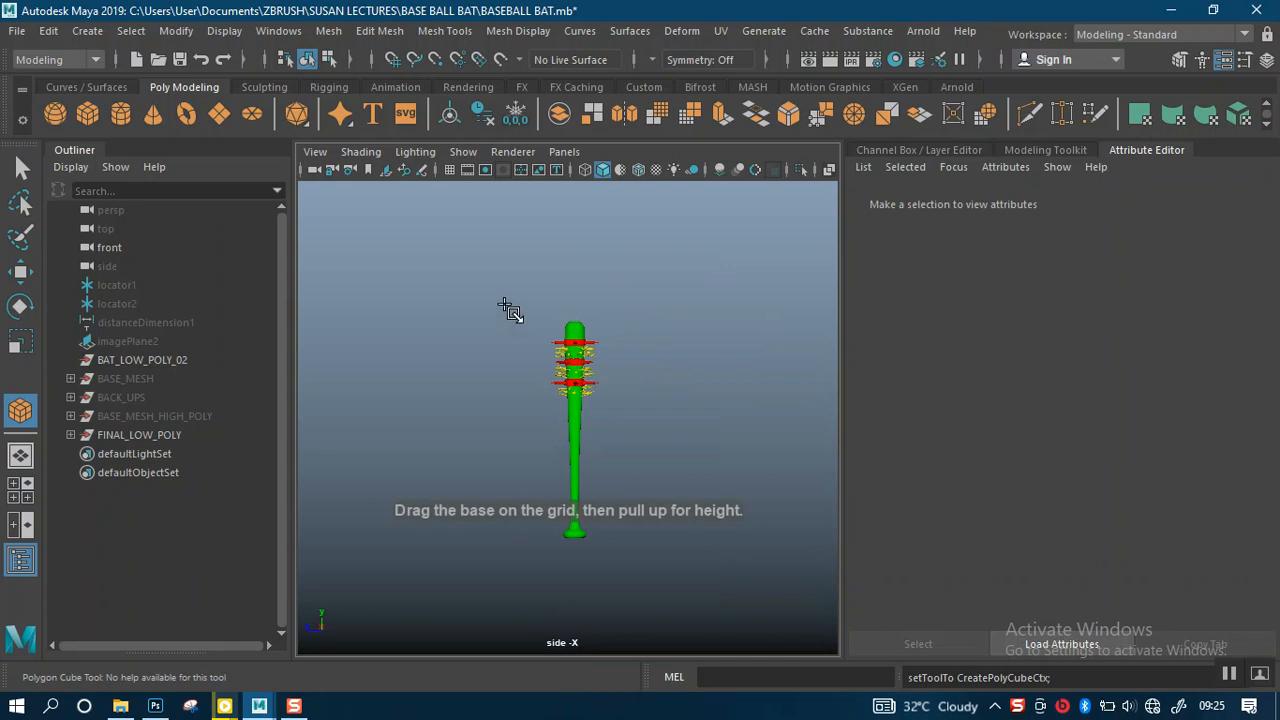
pyautogui.scroll(-5, 612, 427)
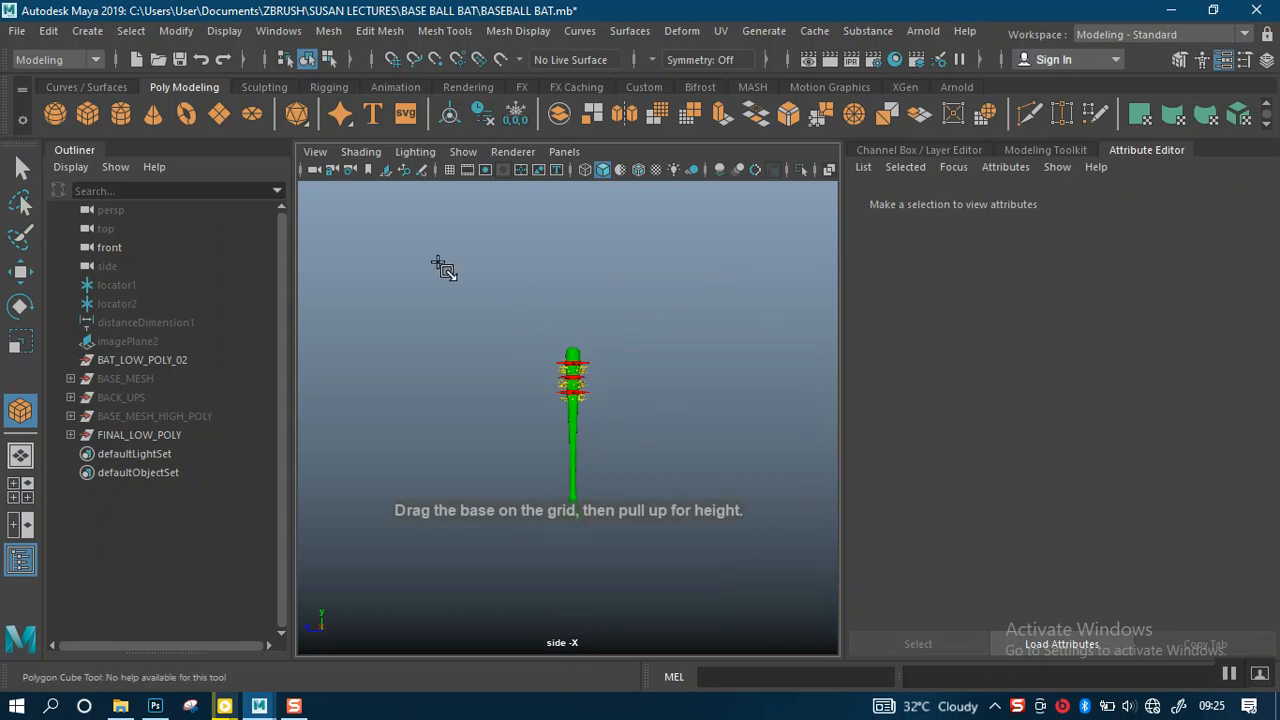
pyautogui.scroll(-1, 567, 307)
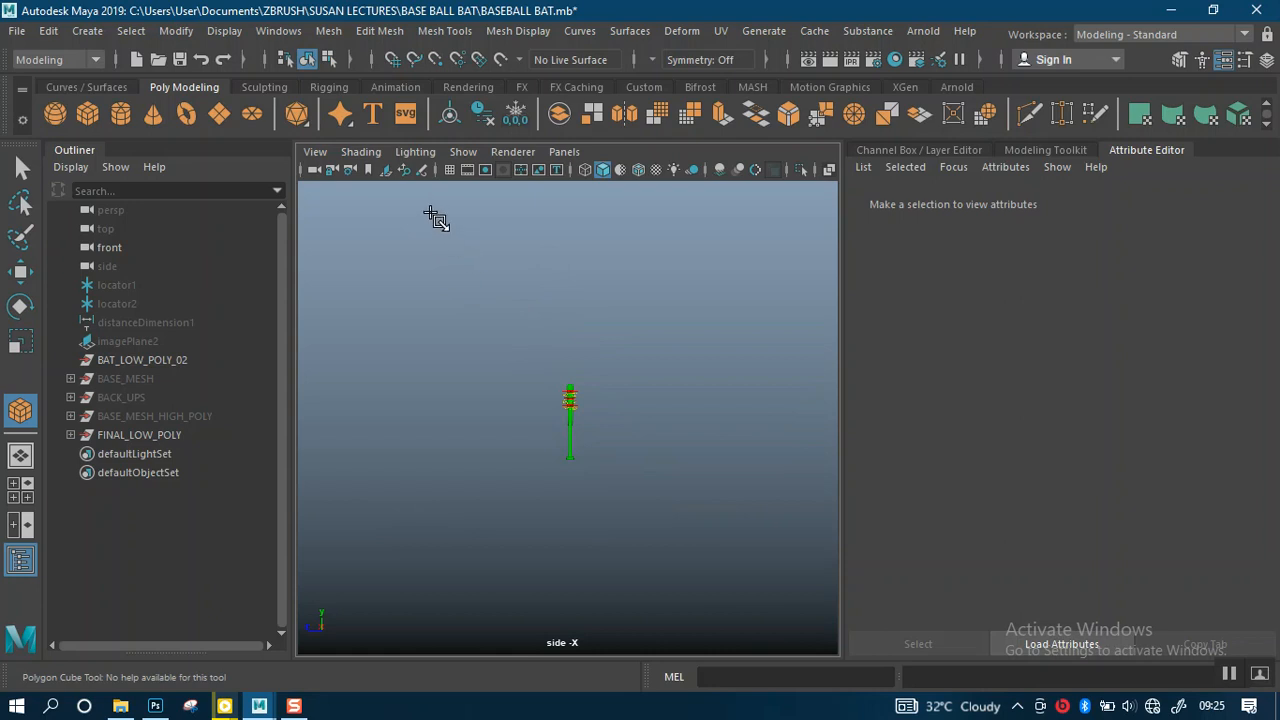
pyautogui.moveTo(433, 204); pyautogui.dragTo(681, 460)
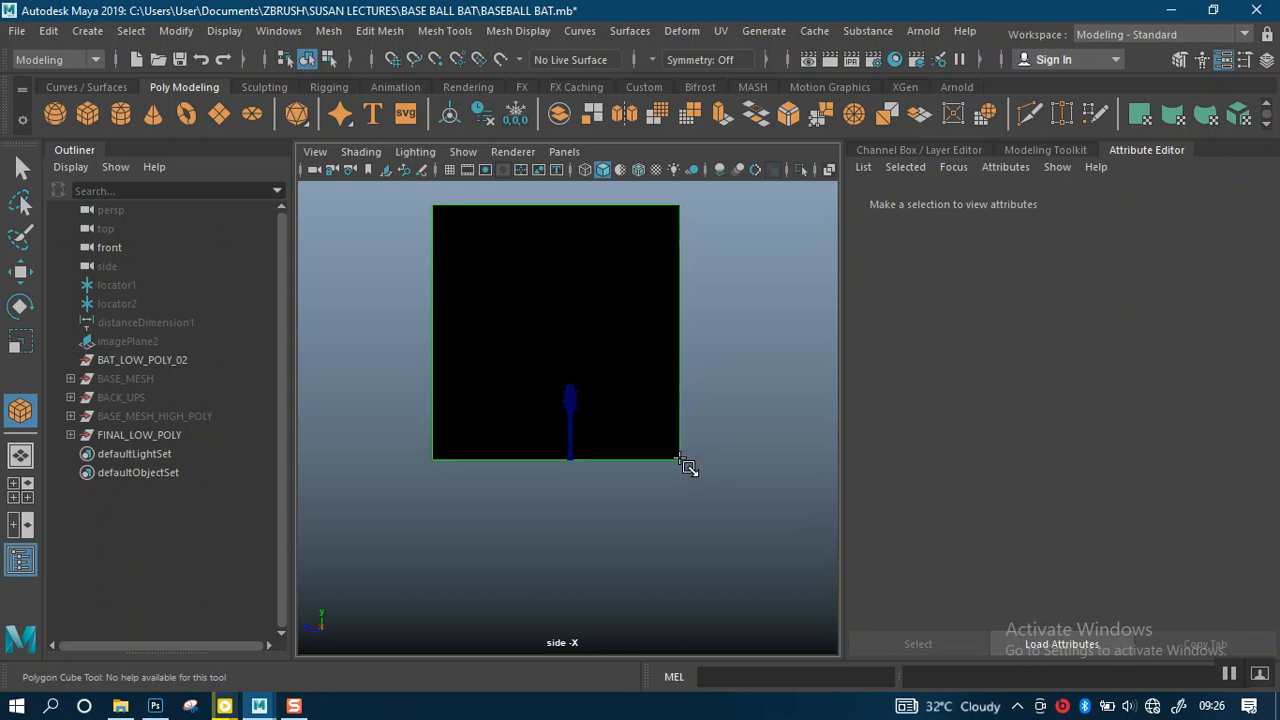
pyautogui.moveTo(681, 460); pyautogui.dragTo(680, 458)
pyautogui.moveTo(711, 504); pyautogui.dragTo(726, 438)
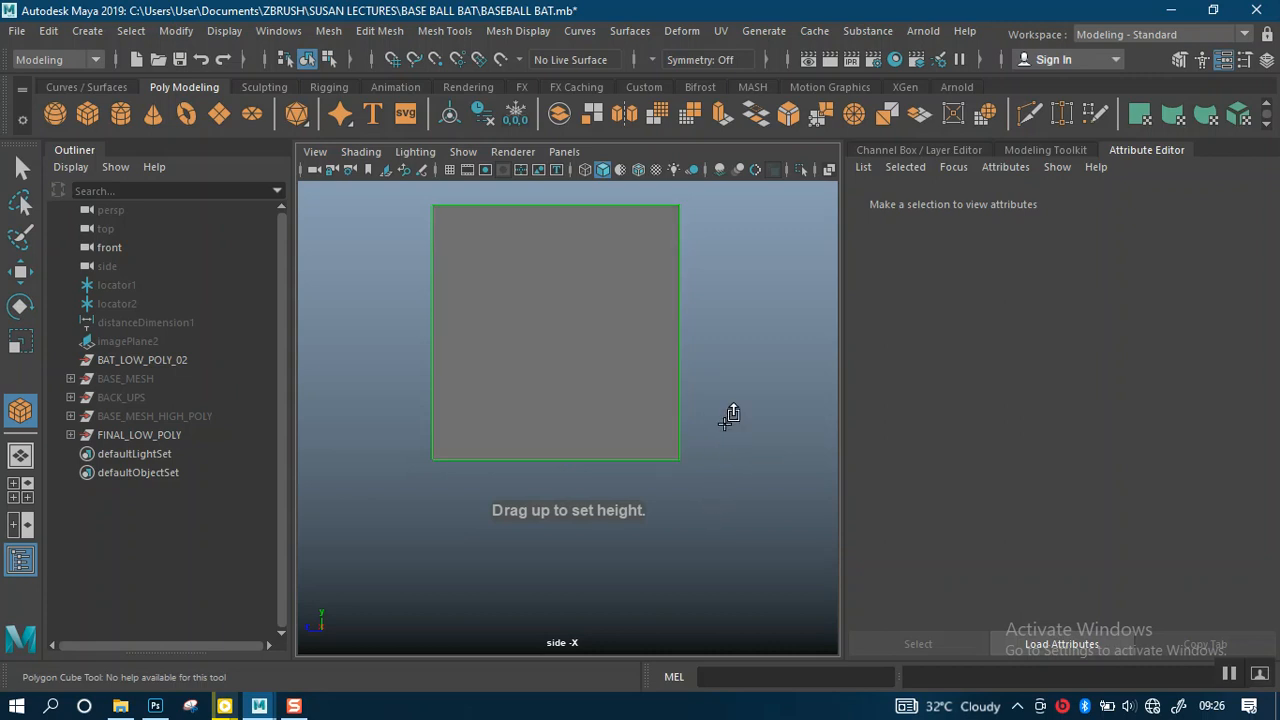
pyautogui.moveTo(740, 318); pyautogui.dragTo(720, 293)
pyautogui.press('q')
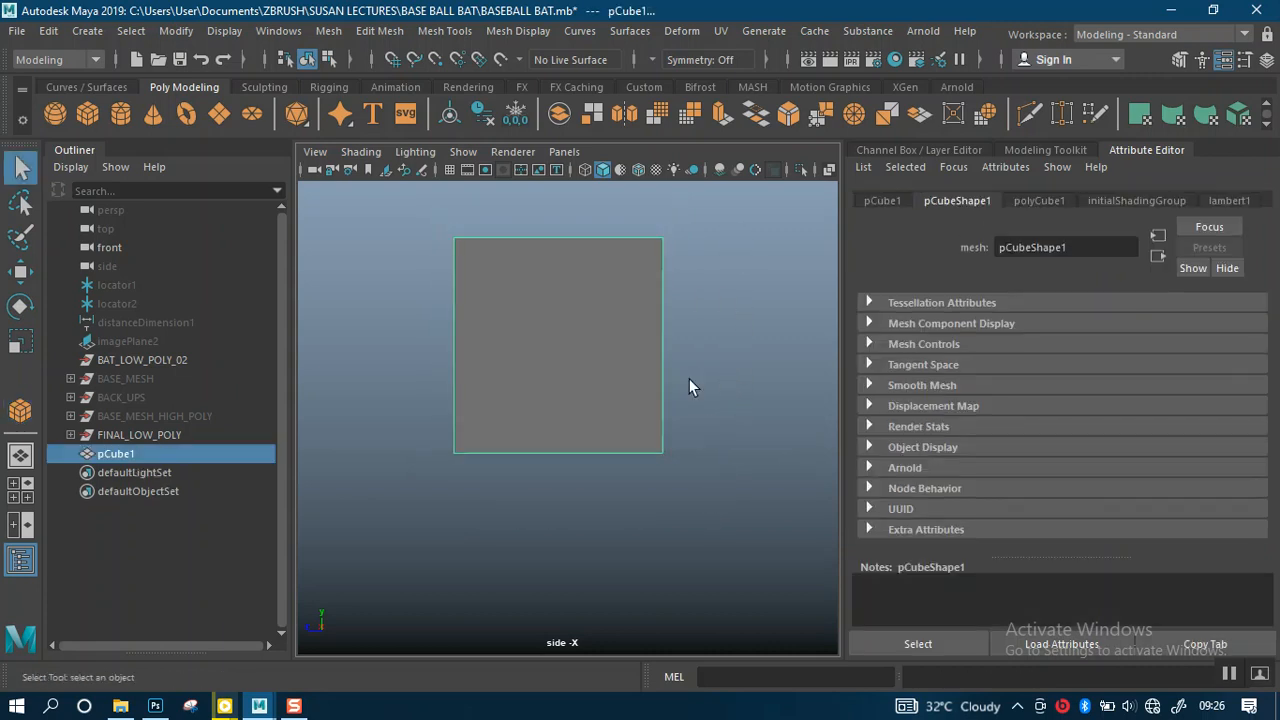
# Step: Bring the full cube outline into the top view and hide that view's grid
pyautogui.press('space')
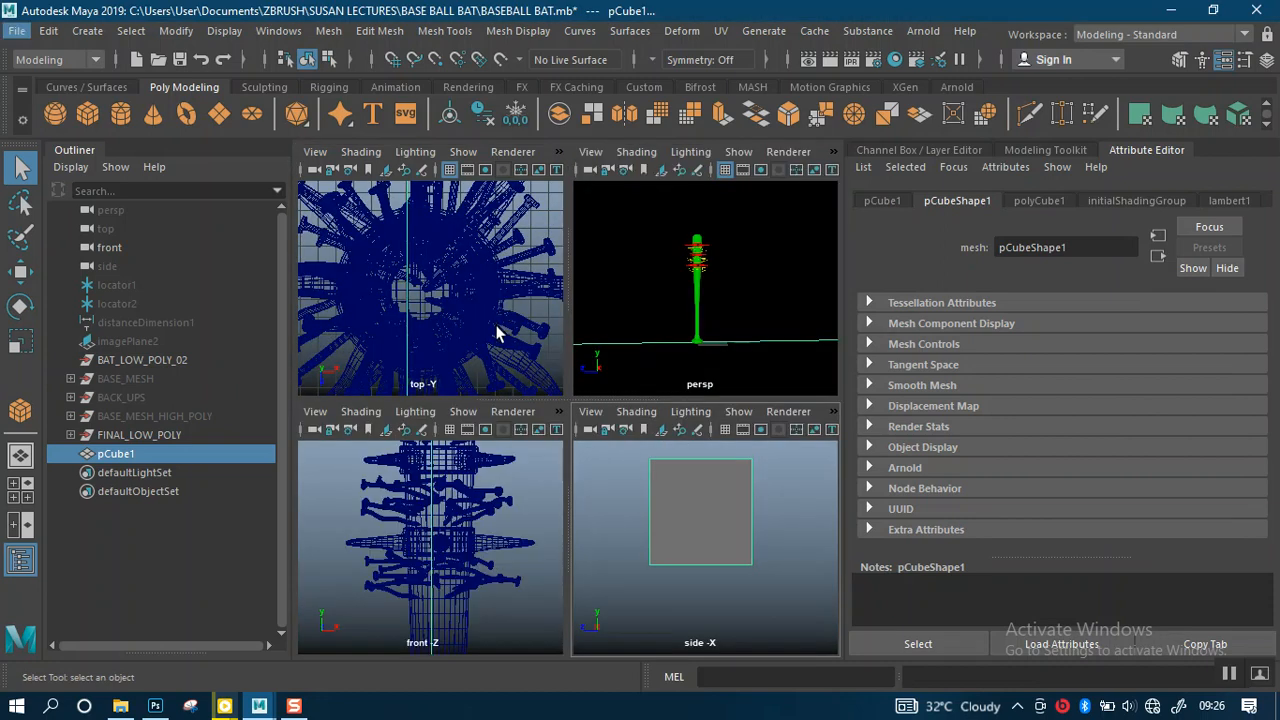
pyautogui.scroll(-2, 505, 344)
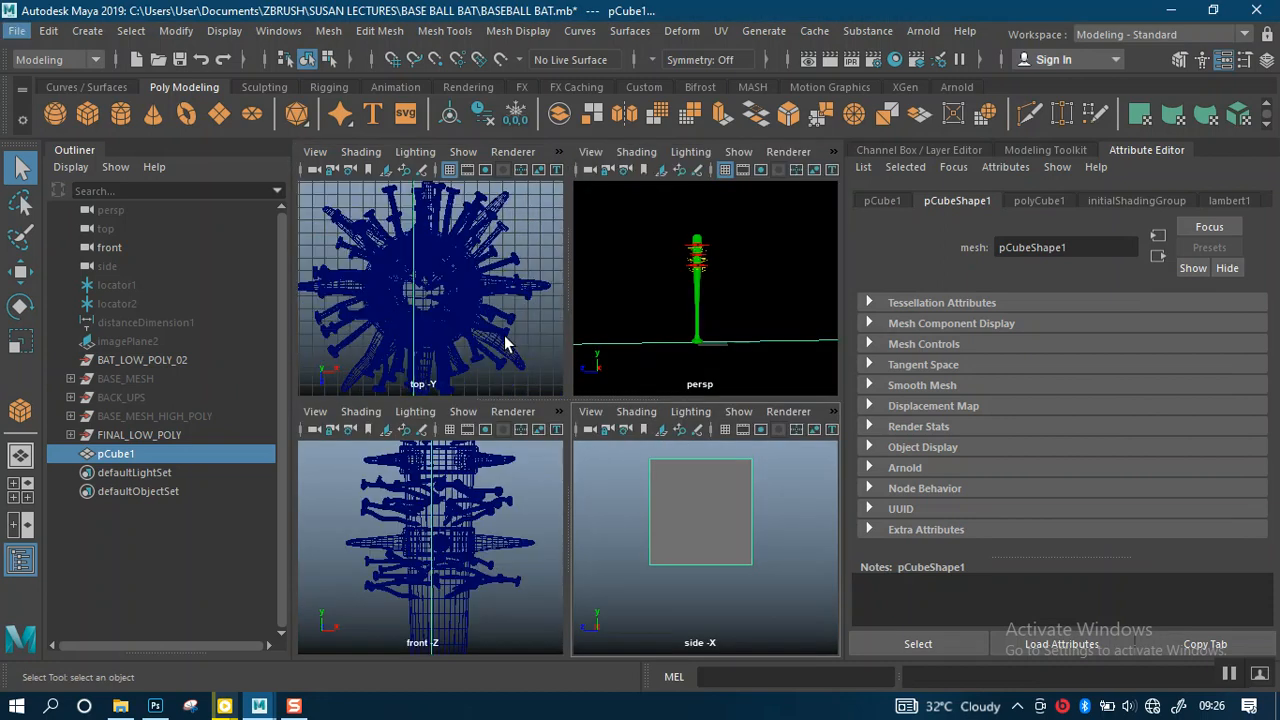
pyautogui.scroll(-2, 505, 343)
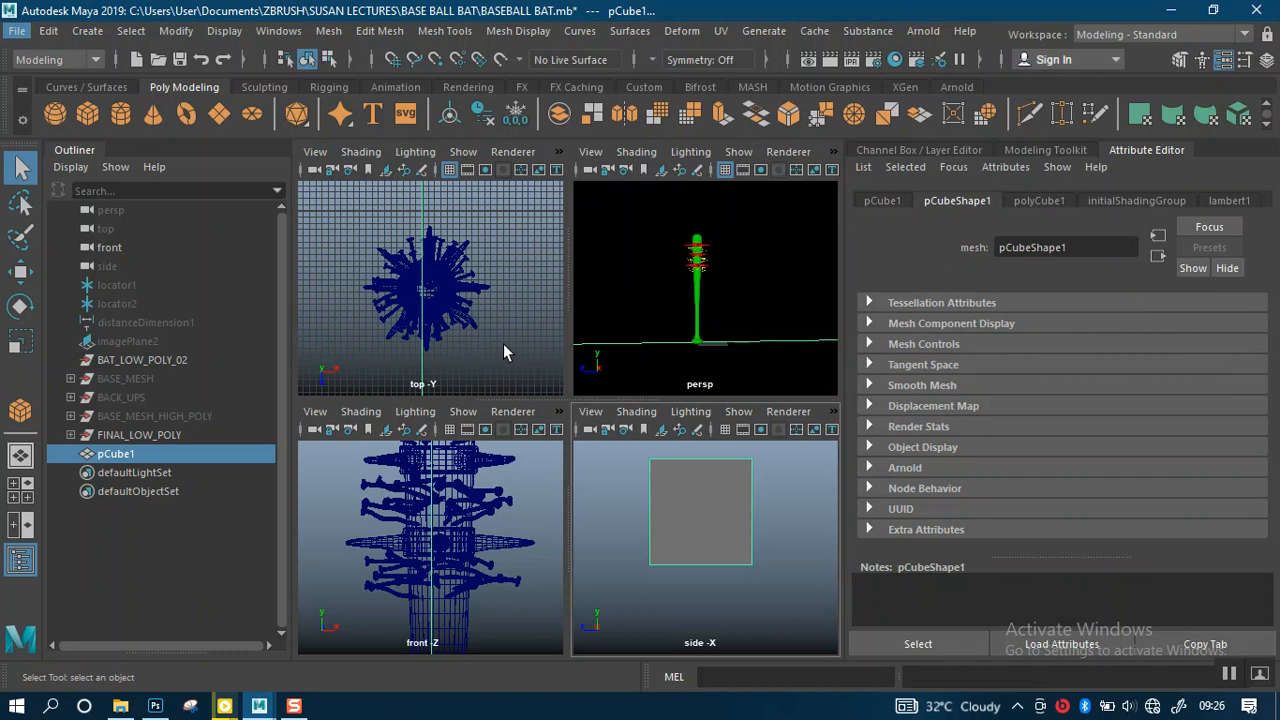
pyautogui.press('space')
pyautogui.scroll(-10, 659, 440)
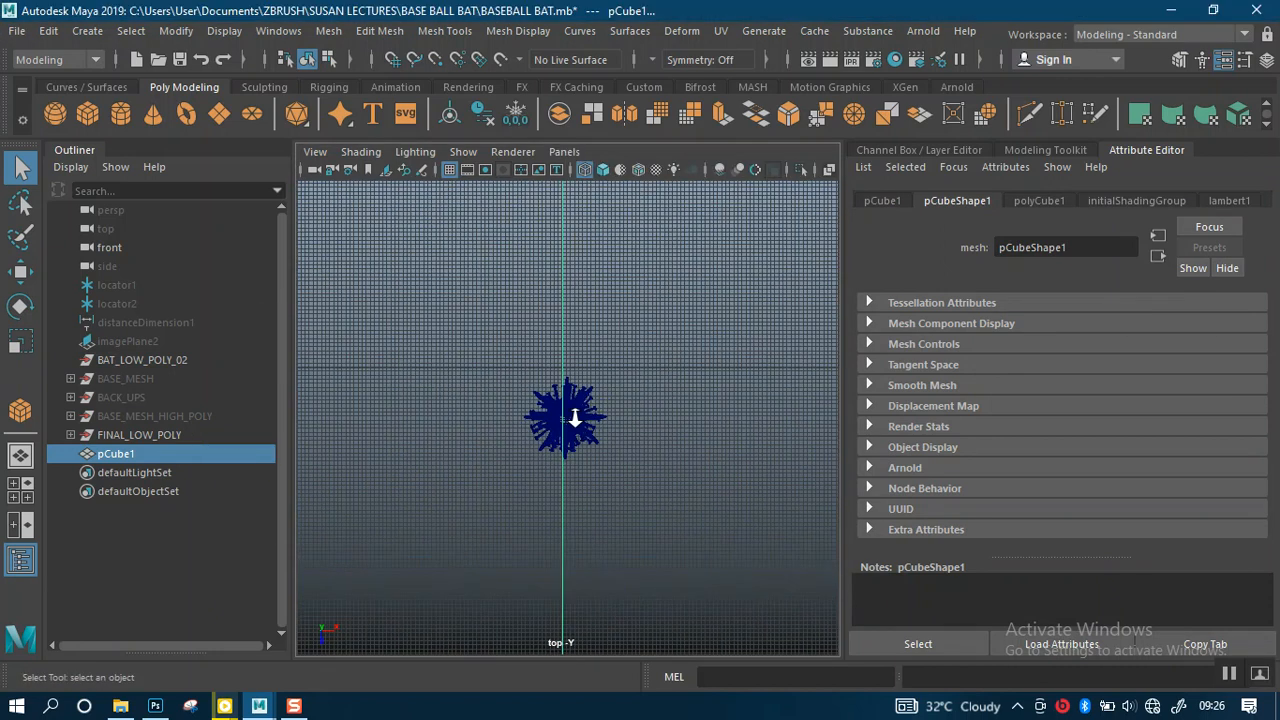
pyautogui.click(463, 173)
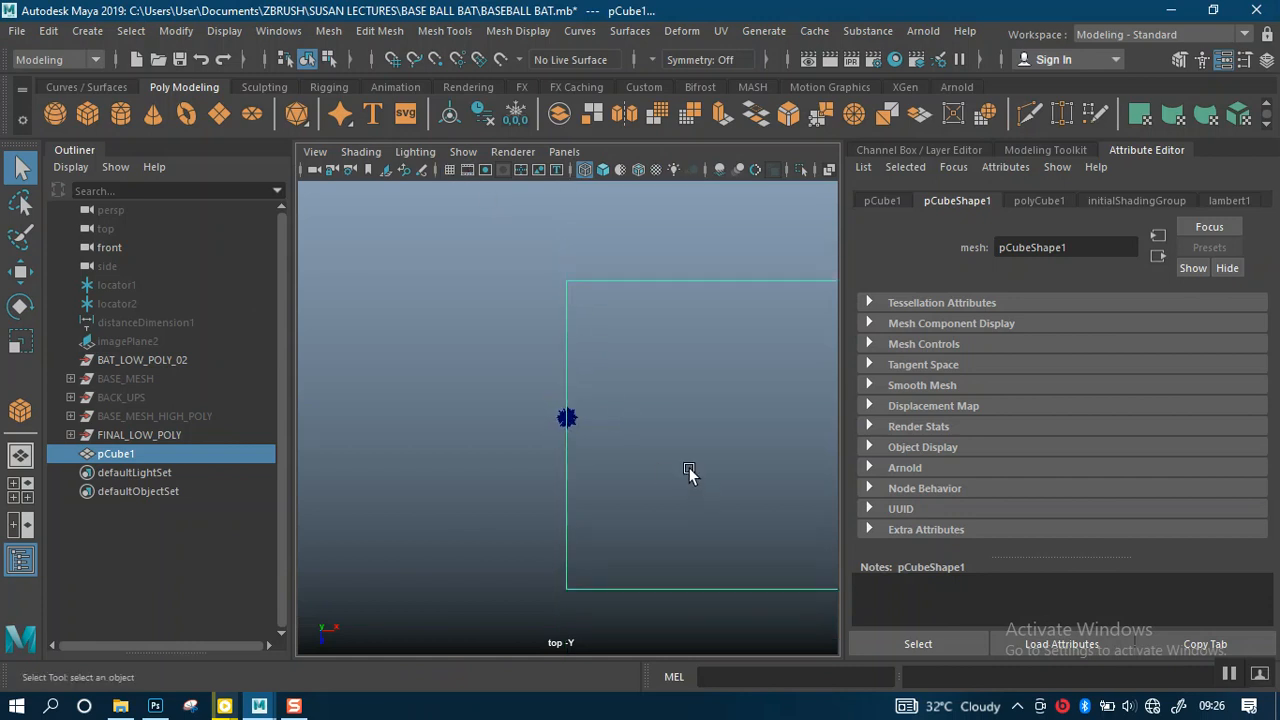
# Step: Move the cube in the top view so that it is centred around the bat
pyautogui.press('w')
pyautogui.keyDown('alt'); pyautogui.moveTo(694, 463); pyautogui.dragTo(584, 437, button='middle'); pyautogui.keyUp('alt')
pyautogui.moveTo(694, 413); pyautogui.dragTo(534, 412)
pyautogui.keyDown('alt'); pyautogui.moveTo(556, 435); pyautogui.dragTo(674, 444, button='middle'); pyautogui.keyUp('alt')
pyautogui.moveTo(578, 510); pyautogui.dragTo(569, 471)
pyautogui.press('space')
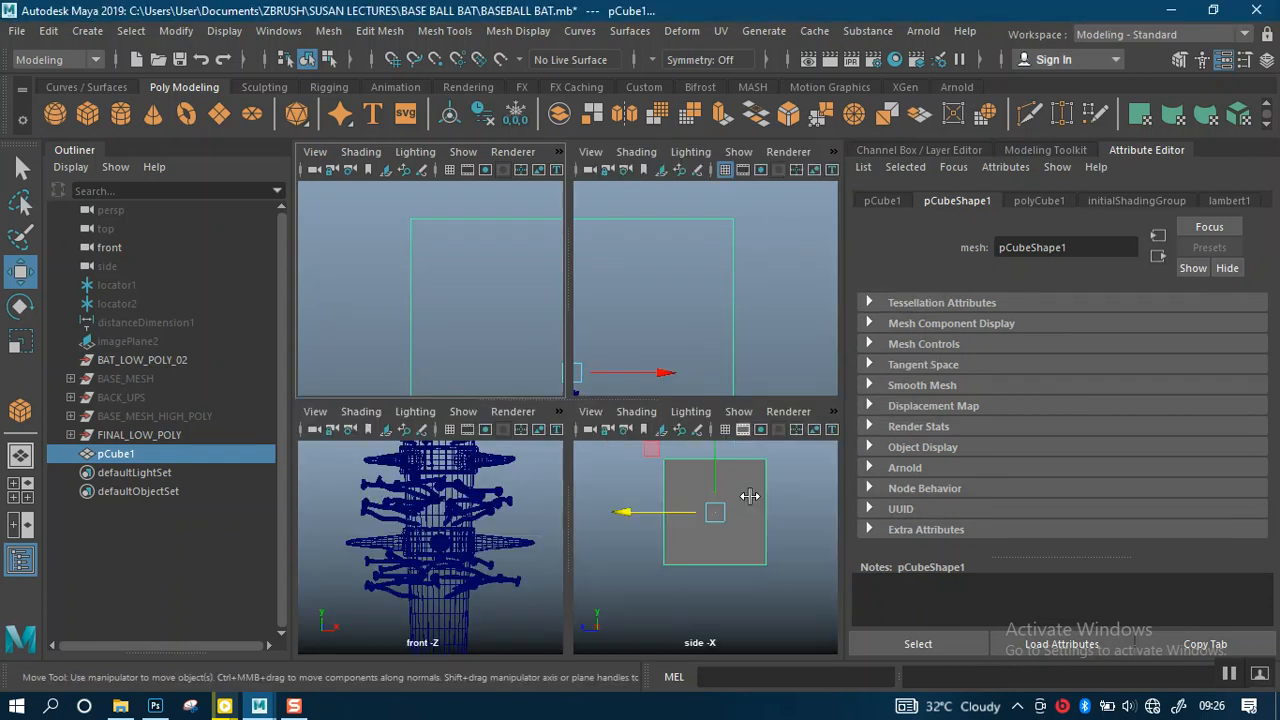
# Step: In the front view, widen the cube along X by a scale factor of about 1.71
pyautogui.press('space')
pyautogui.press('space')
pyautogui.press('space')
pyautogui.scroll(-15, 549, 535)
pyautogui.keyDown('alt'); pyautogui.moveTo(563, 249); pyautogui.dragTo(542, 319, button='middle'); pyautogui.keyUp('alt')
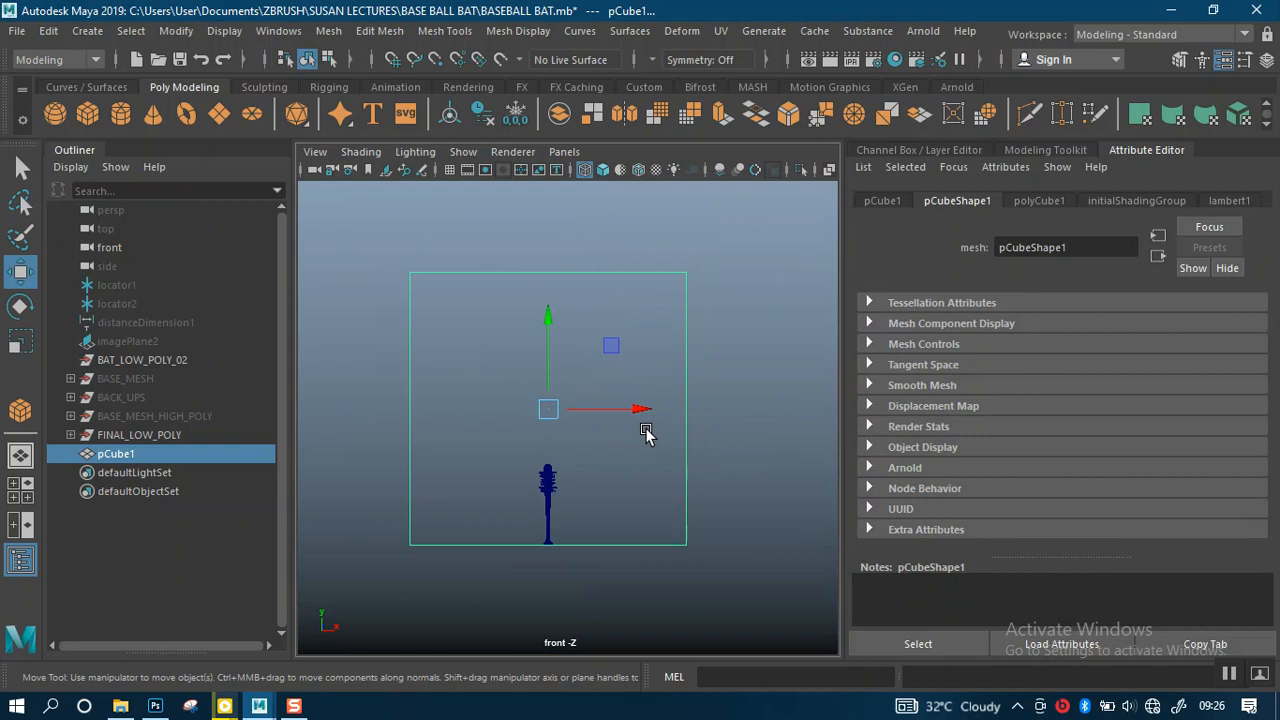
pyautogui.press('r')
pyautogui.moveTo(633, 410); pyautogui.dragTo(694, 408)
# Step: Select the cube's front and top faces in face mode and delete them
pyautogui.rightClick(722, 358)
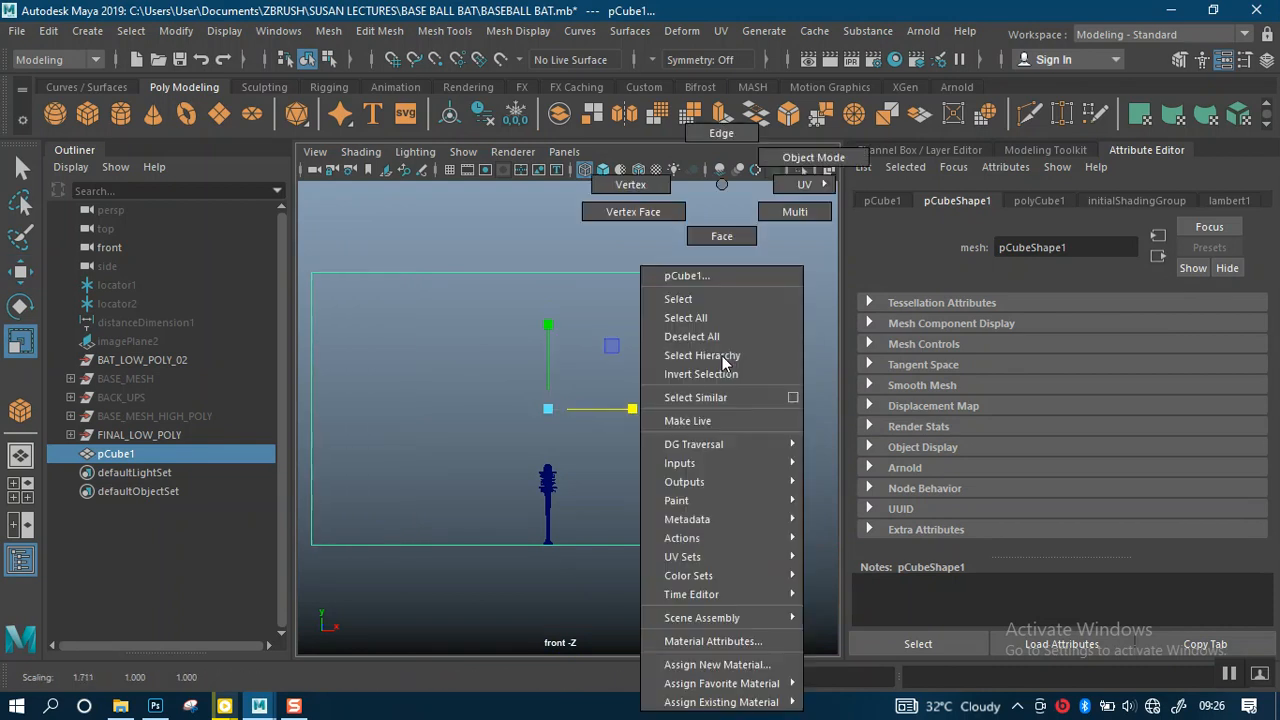
pyautogui.click(721, 236)
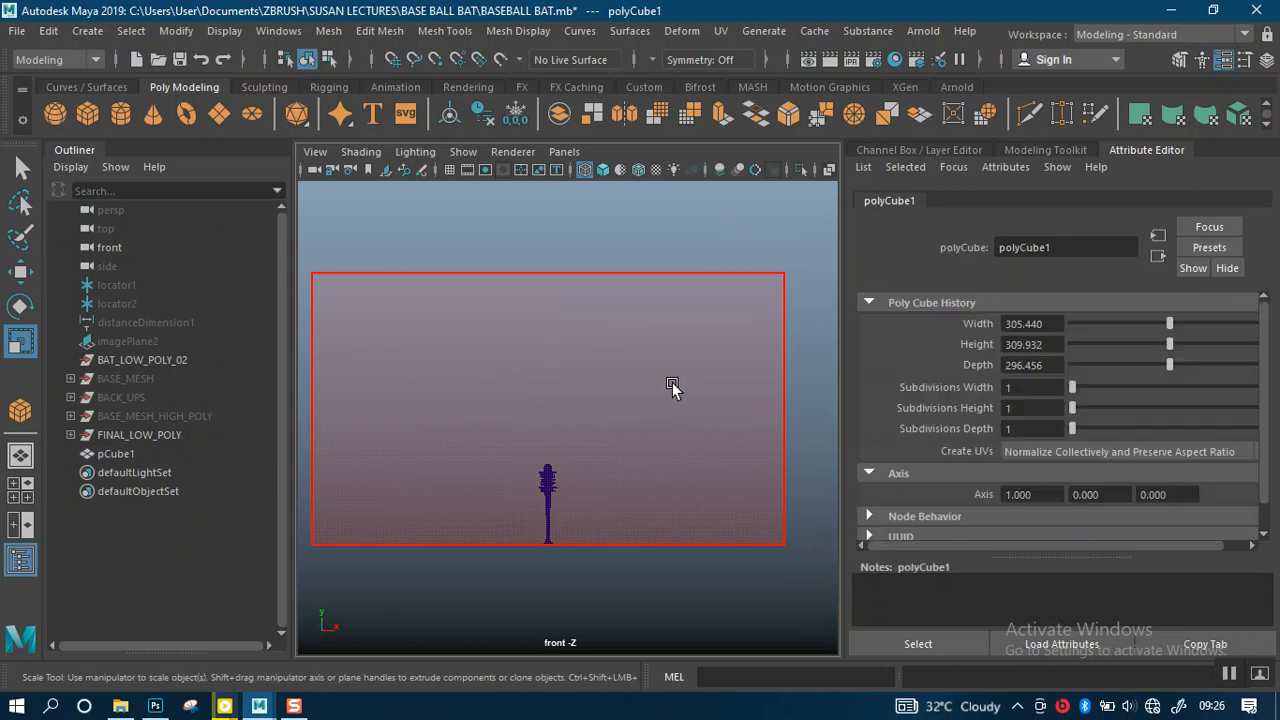
pyautogui.click(670, 440)
pyautogui.press('space')
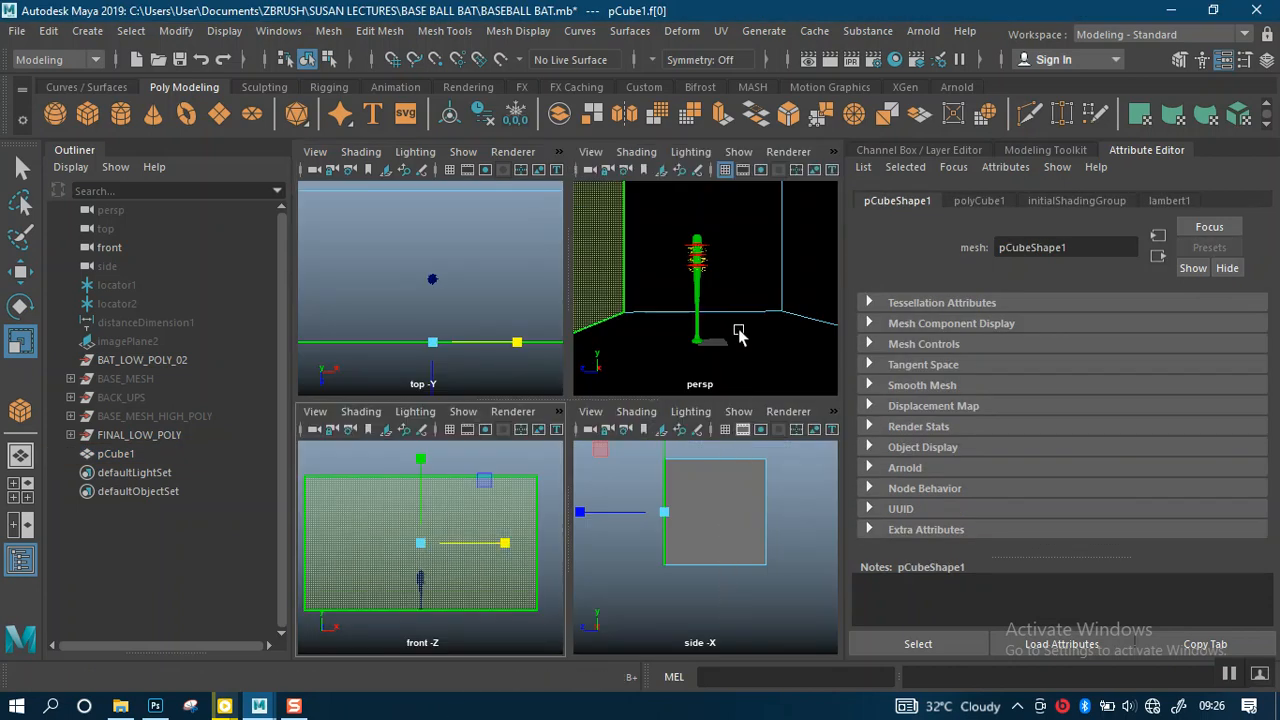
pyautogui.press('space')
pyautogui.press('f')
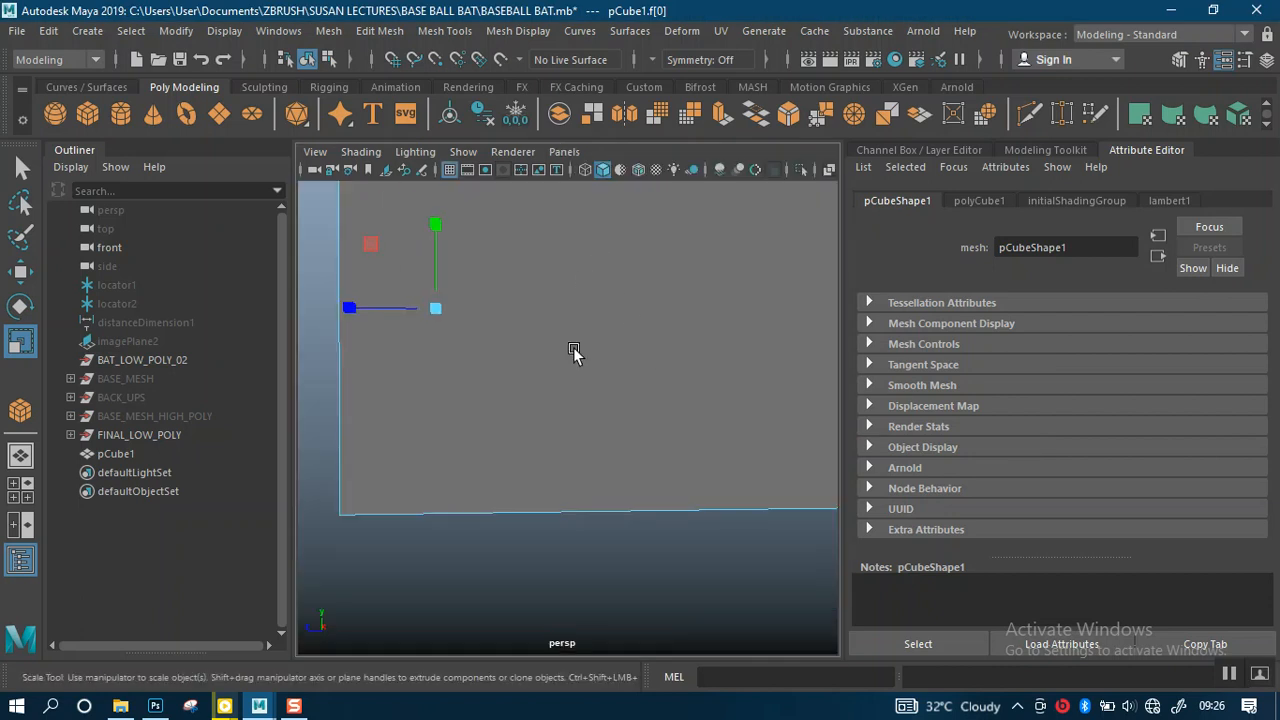
pyautogui.keyDown('alt'); pyautogui.moveTo(611, 389); pyautogui.dragTo(633, 350); pyautogui.keyUp('alt')
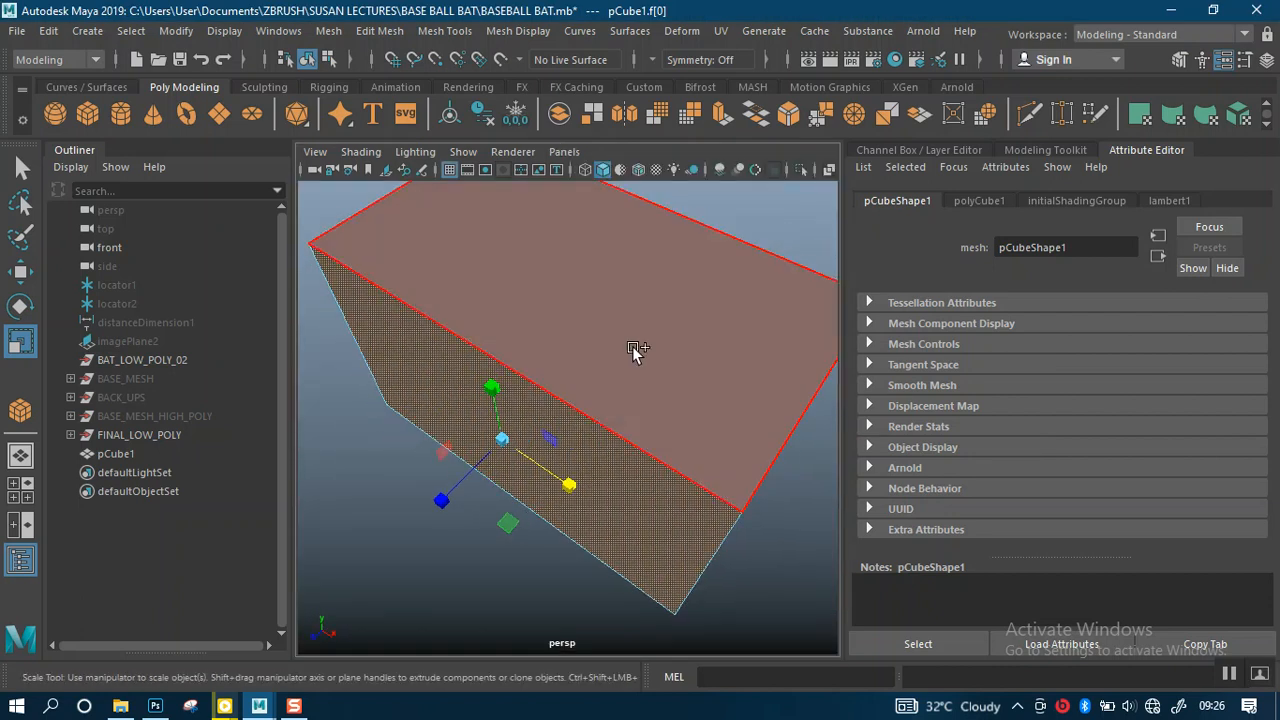
pyautogui.keyDown('shift'); pyautogui.click(633, 350); pyautogui.keyUp('shift')
pyautogui.press('Delete')
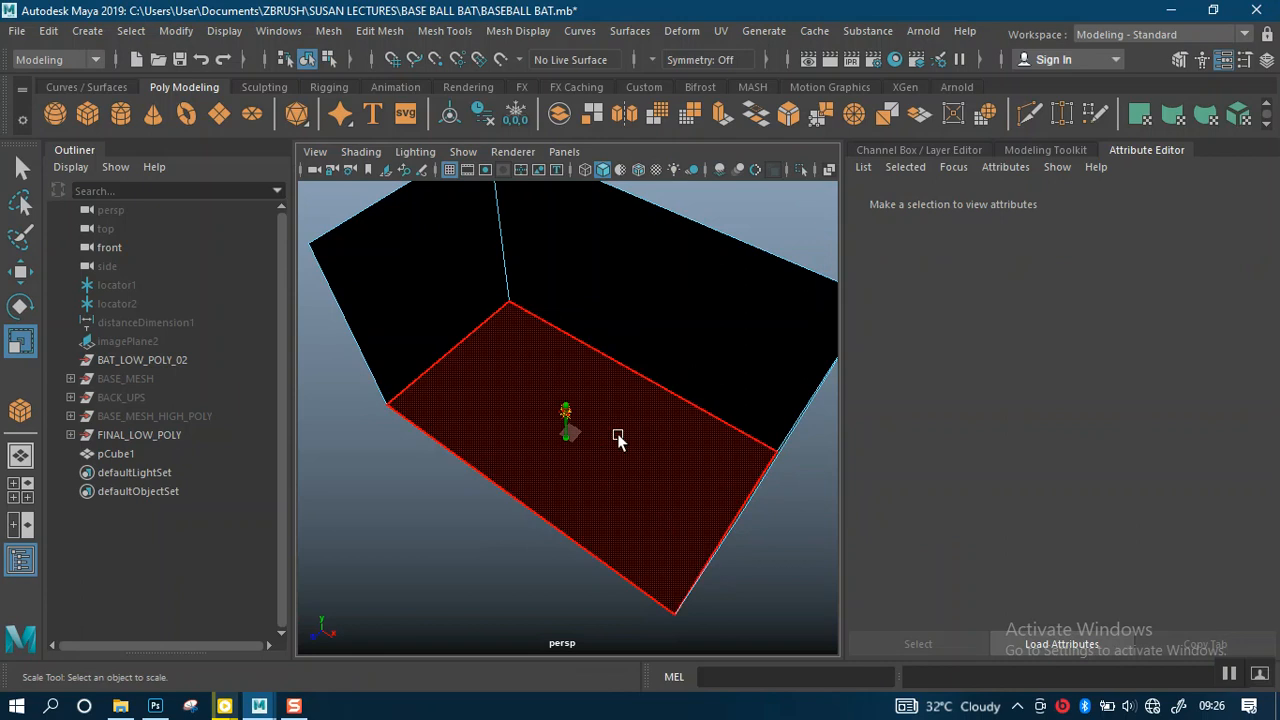
# Step: Delete the two end faces of the box, keeping only the floor and the back wall
pyautogui.keyDown('alt'); pyautogui.moveTo(595, 505); pyautogui.dragTo(685, 447); pyautogui.keyUp('alt')
pyautogui.click(711, 404)
pyautogui.keyDown('alt'); pyautogui.moveTo(480, 451); pyautogui.dragTo(388, 442); pyautogui.keyUp('alt')
pyautogui.keyDown('shift'); pyautogui.click(427, 406); pyautogui.keyUp('shift')
pyautogui.press('Delete')
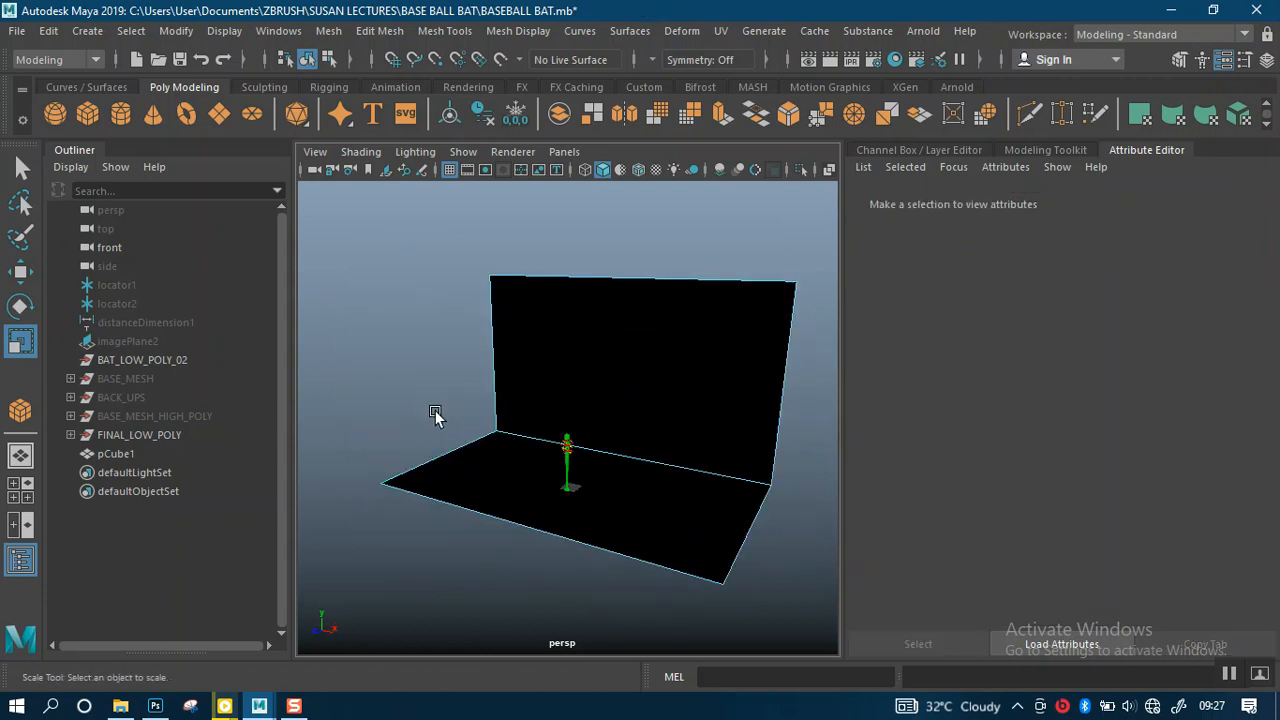
# Step: Bevel the edge where the floor meets the back wall with a fraction of 0.31
pyautogui.keyDown('alt'); pyautogui.moveTo(539, 520); pyautogui.dragTo(551, 471); pyautogui.keyUp('alt')
pyautogui.keyDown('alt'); pyautogui.moveTo(551, 471); pyautogui.dragTo(566, 518, button='right'); pyautogui.keyUp('alt')
pyautogui.keyDown('alt'); pyautogui.moveTo(565, 515); pyautogui.dragTo(703, 402); pyautogui.keyUp('alt')
pyautogui.moveTo(506, 383); pyautogui.dragTo(495, 130, button='right')
pyautogui.keyDown('alt'); pyautogui.moveTo(430, 400); pyautogui.dragTo(394, 477); pyautogui.keyUp('alt')
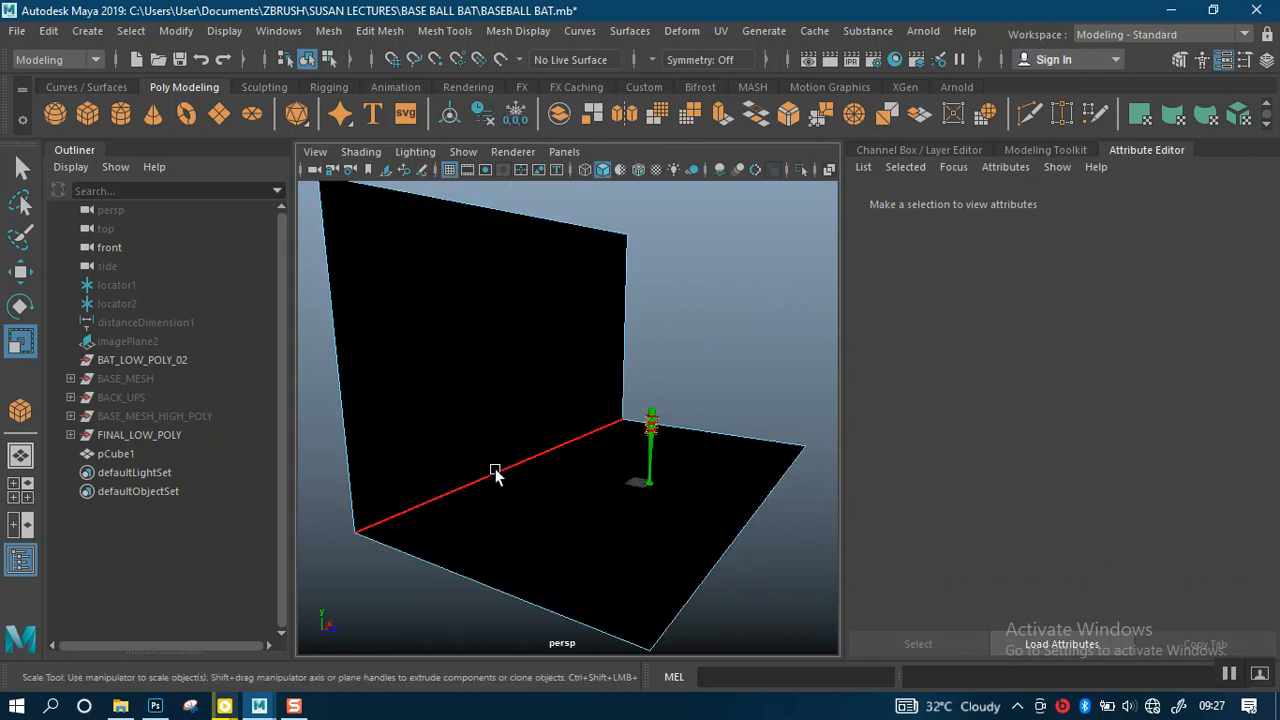
pyautogui.click(526, 459)
pyautogui.click(789, 113)
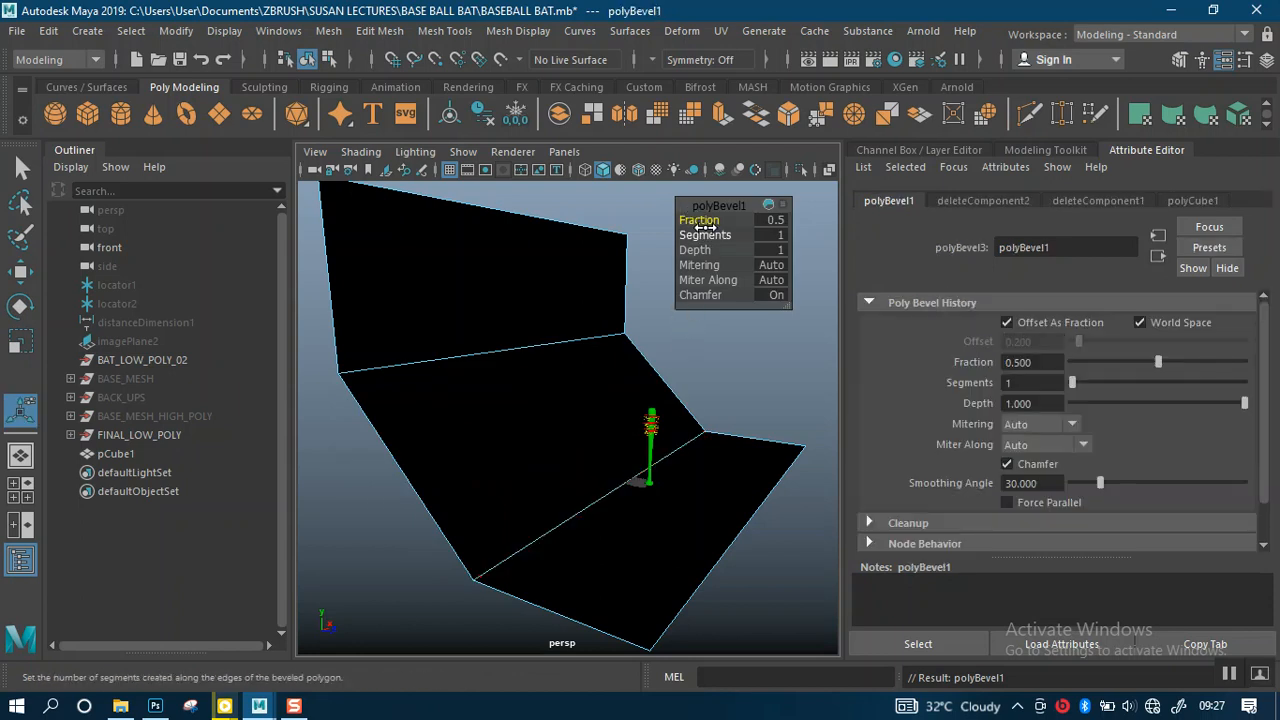
pyautogui.moveTo(703, 228); pyautogui.dragTo(683, 219)
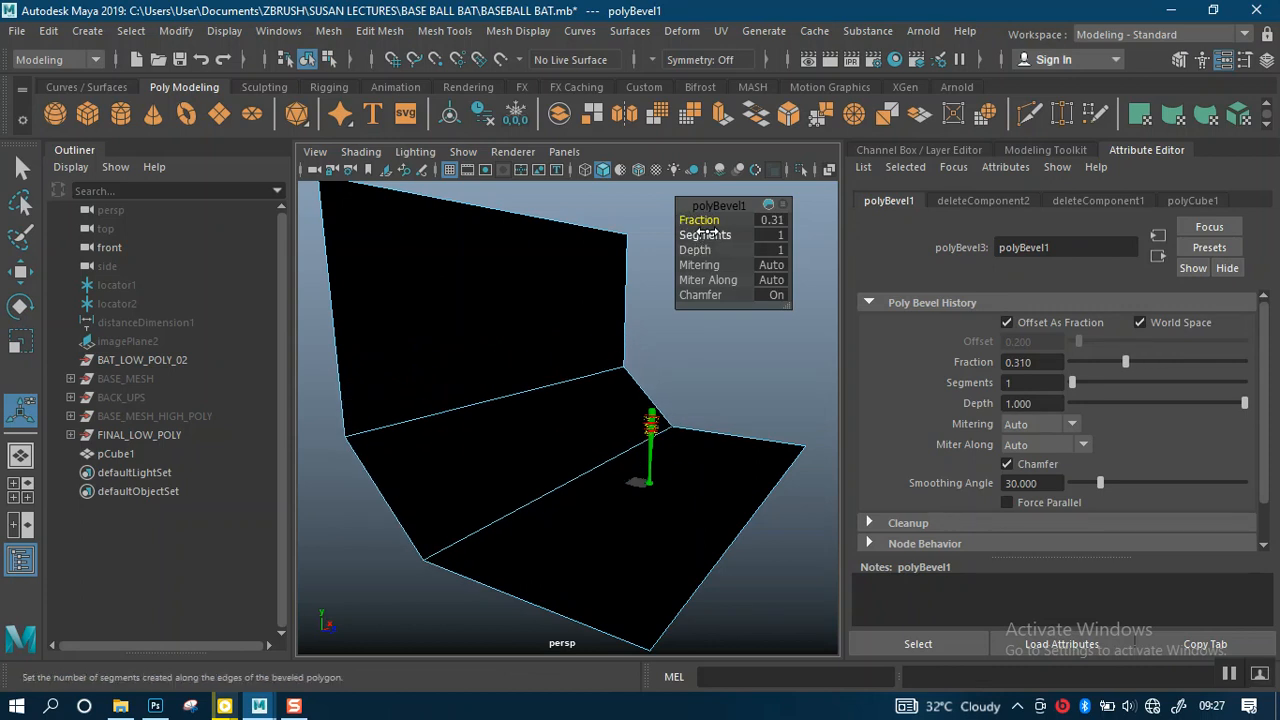
# Step: Set the bevel to 12 segments, return to object mode and deselect the backdrop
pyautogui.moveTo(705, 232); pyautogui.dragTo(810, 234)
pyautogui.keyDown('alt'); pyautogui.moveTo(686, 543); pyautogui.dragTo(640, 448); pyautogui.keyUp('alt')
pyautogui.keyDown('alt'); pyautogui.moveTo(637, 446); pyautogui.dragTo(665, 425, button='right'); pyautogui.keyUp('alt')
pyautogui.keyDown('alt'); pyautogui.moveTo(670, 420); pyautogui.dragTo(574, 460, button='middle'); pyautogui.keyUp('alt')
pyautogui.rightClick(719, 421)
pyautogui.moveTo(721, 427); pyautogui.dragTo(755, 163, button='right')
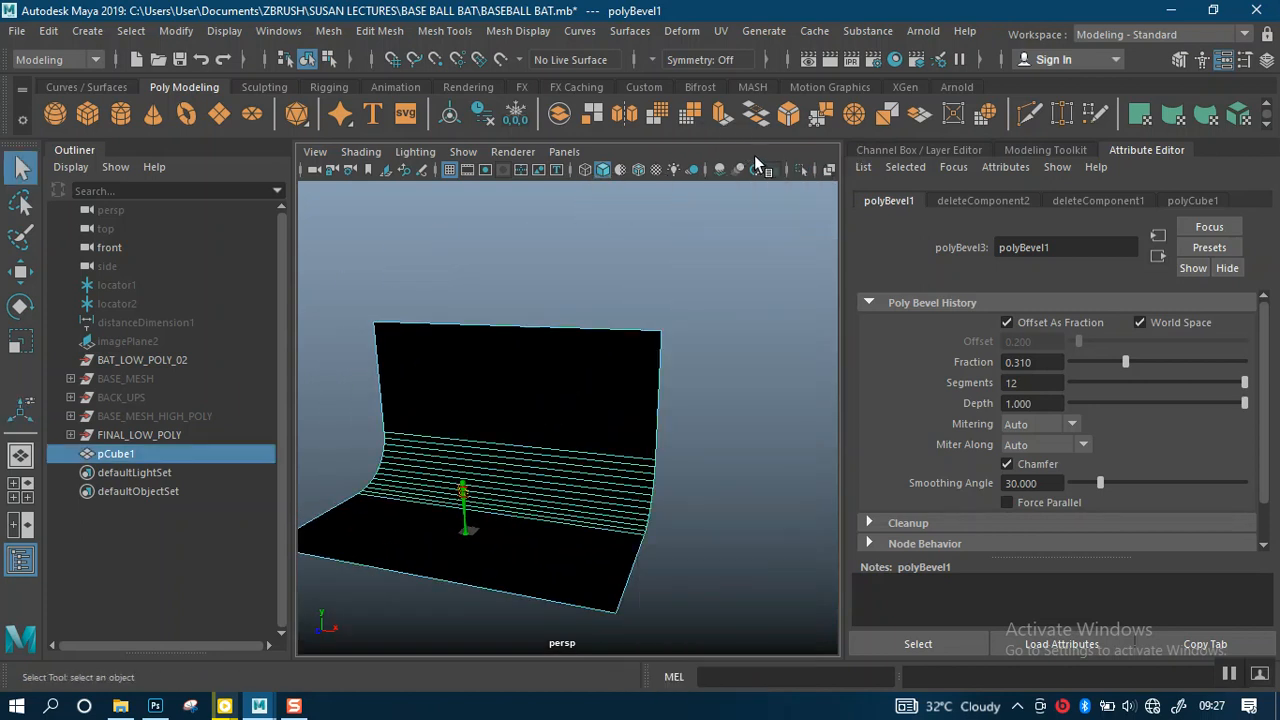
pyautogui.click(727, 292)
# Step: Move the curved backdrop forward along Z to about 23.4 in the side view, bringing its back wall closer to the bat
pyautogui.keyDown('alt'); pyautogui.moveTo(633, 362); pyautogui.dragTo(566, 477); pyautogui.keyUp('alt')
pyautogui.click(592, 508)
pyautogui.press('space')
pyautogui.press('space')
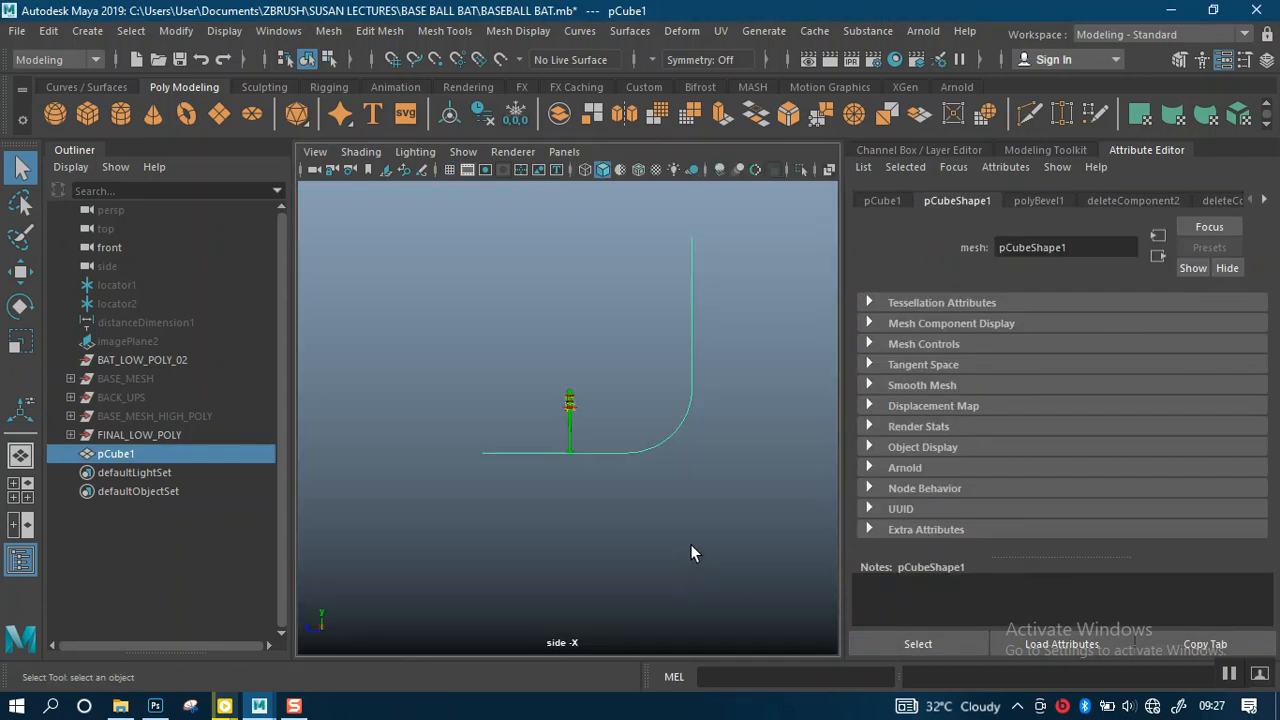
pyautogui.scroll(2, 641, 418)
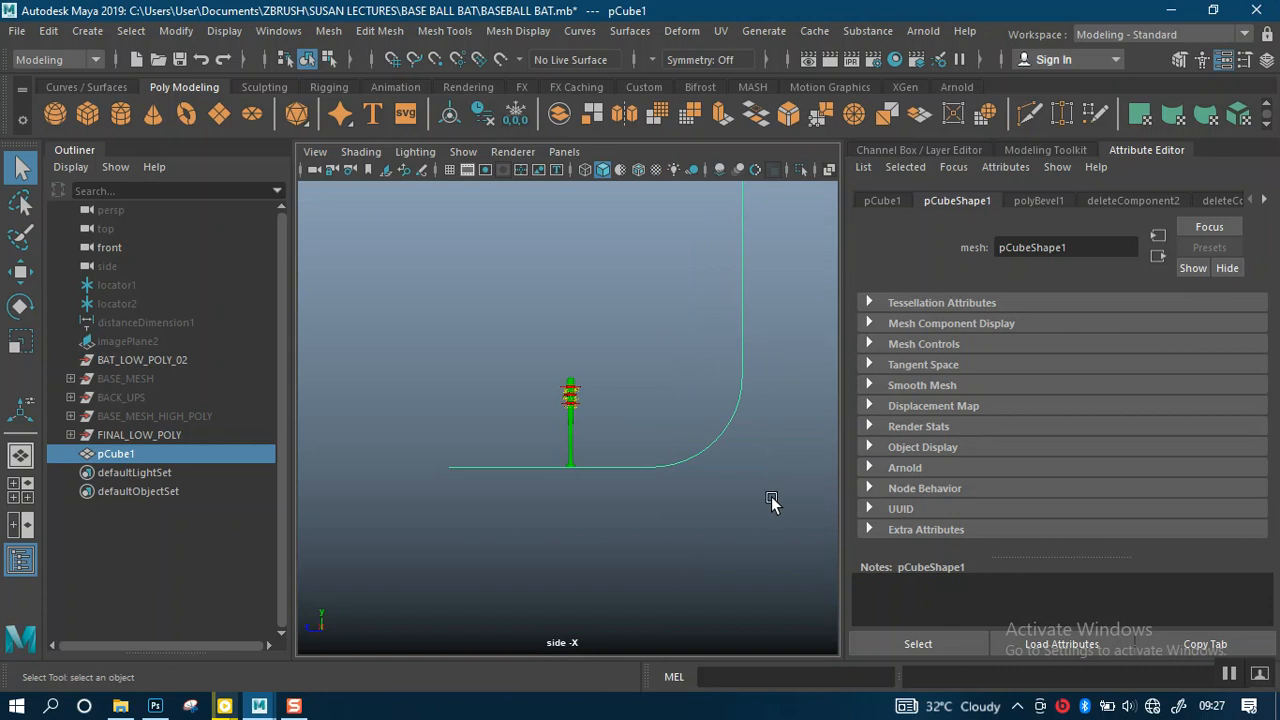
pyautogui.press('w')
pyautogui.moveTo(516, 318)
pyautogui.mouseDown()
pyautogui.moveTo(474, 323)
pyautogui.moveTo(493, 318)
pyautogui.mouseUp()
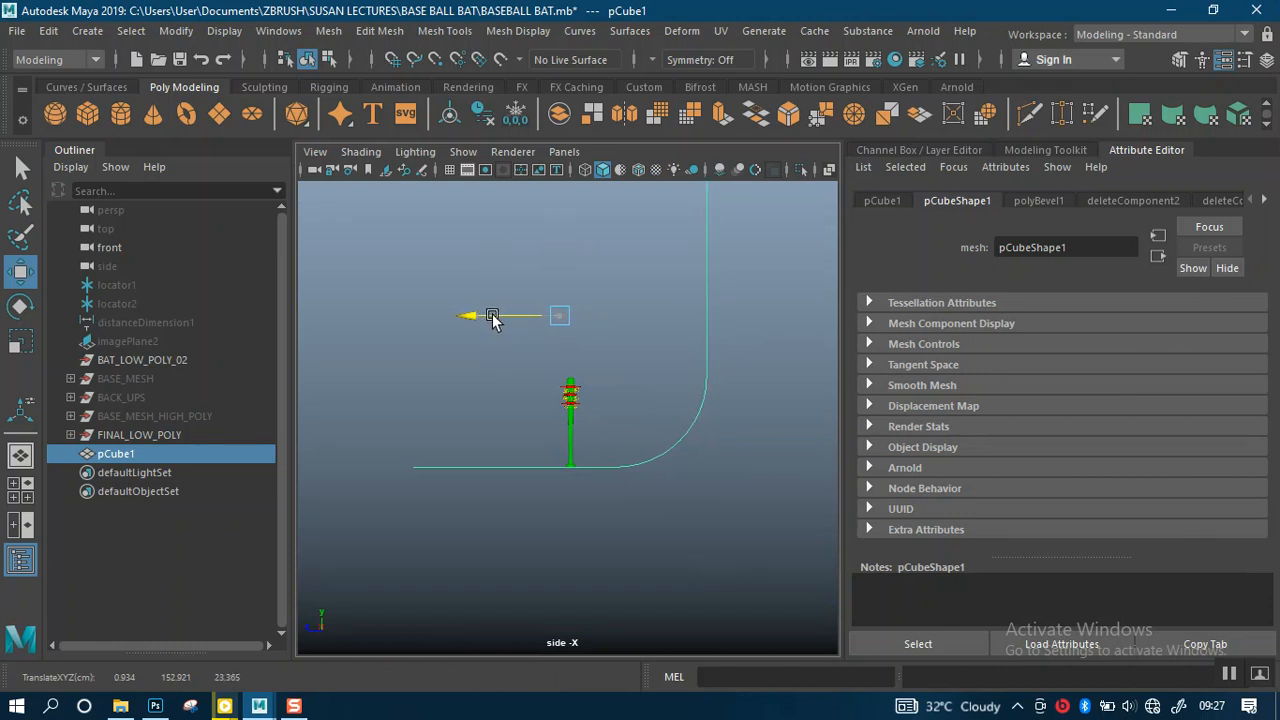
# Step: Tilt the backdrop's wall away from the bat by moving its top vertices backward along Z in the side view
pyautogui.scroll(-2, 790, 405)
pyautogui.keyDown('alt'); pyautogui.moveTo(754, 245); pyautogui.dragTo(760, 360, button='middle'); pyautogui.keyUp('alt')
pyautogui.scroll(1, 715, 362)
pyautogui.moveTo(706, 358); pyautogui.dragTo(652, 188, button='right')
pyautogui.moveTo(648, 260); pyautogui.dragTo(750, 367)
pyautogui.moveTo(645, 337); pyautogui.dragTo(640, 337)
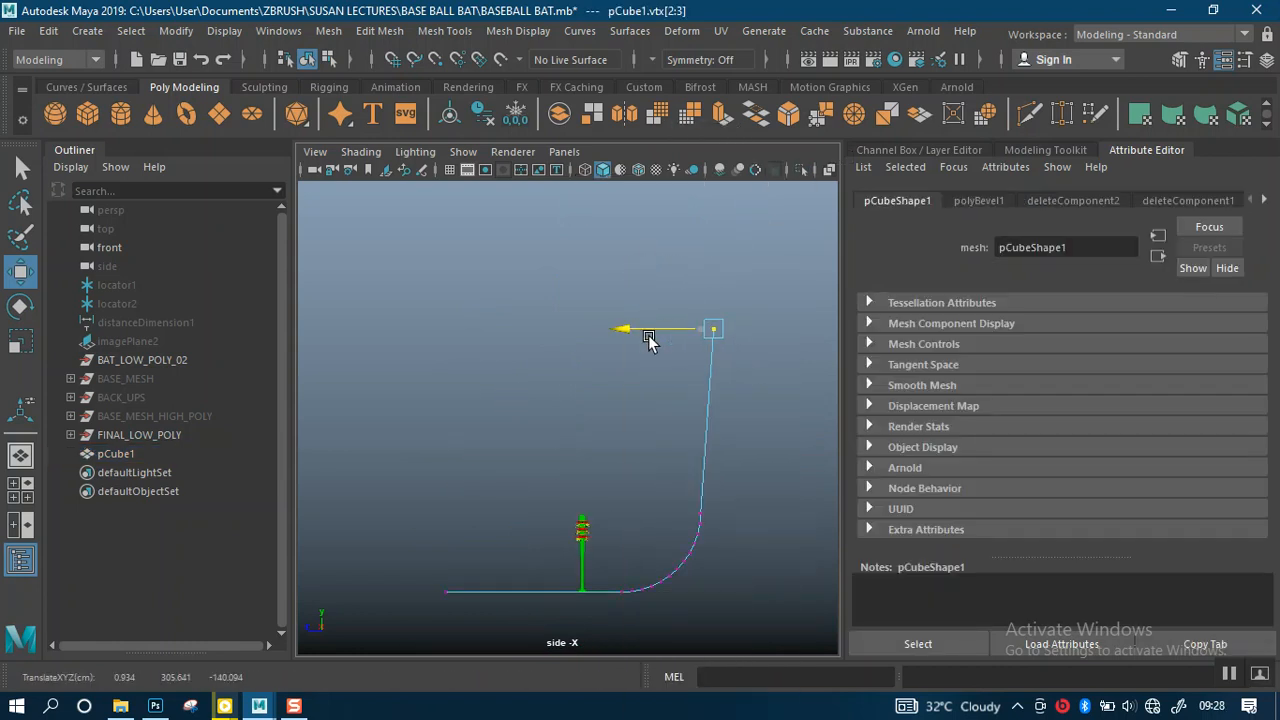
# Step: Extend the floor by moving its front edge vertices forward along Z to about 372.9
pyautogui.keyDown('alt'); pyautogui.moveTo(688, 424); pyautogui.dragTo(728, 303, button='middle'); pyautogui.keyUp('alt')
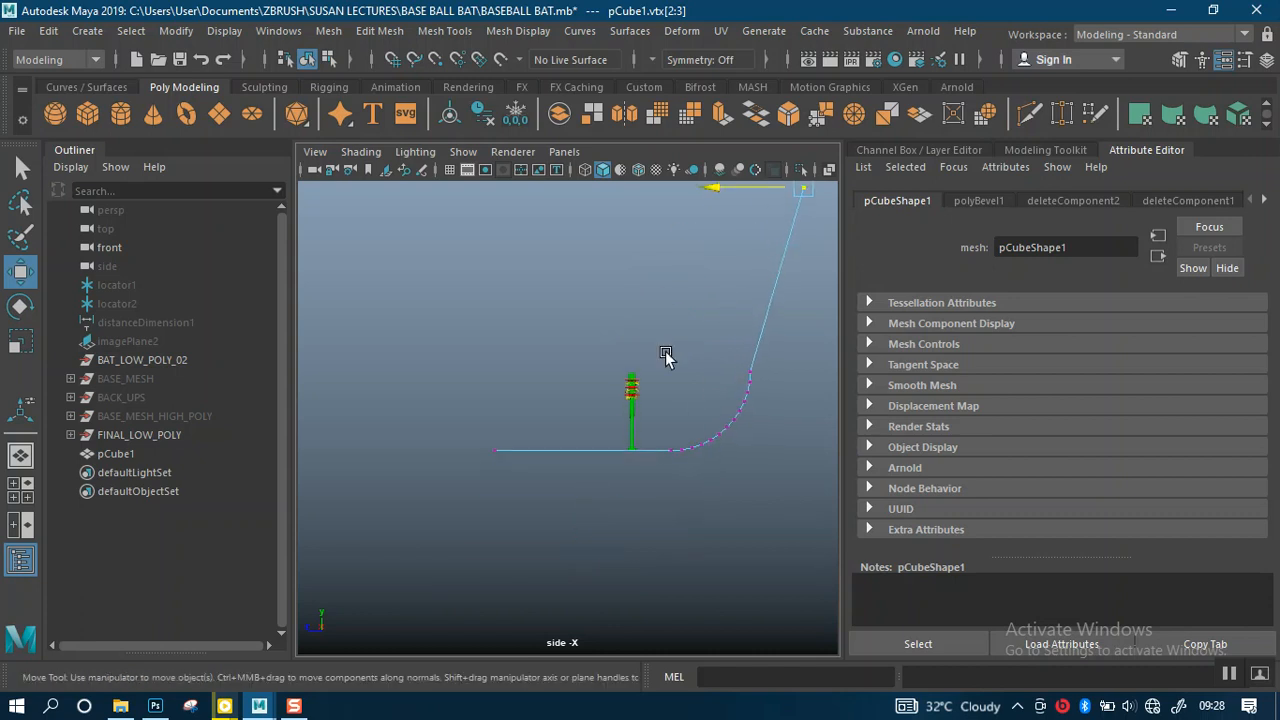
pyautogui.moveTo(437, 416); pyautogui.dragTo(511, 579)
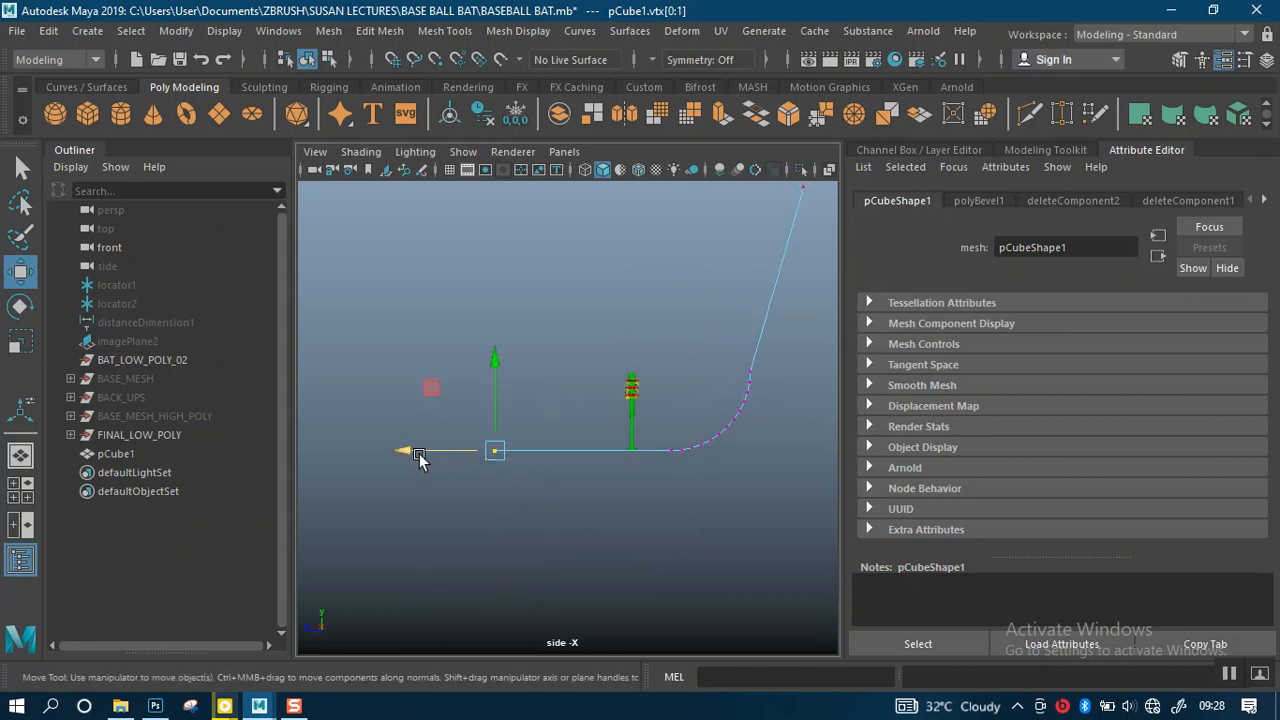
pyautogui.moveTo(407, 450); pyautogui.dragTo(310, 437)
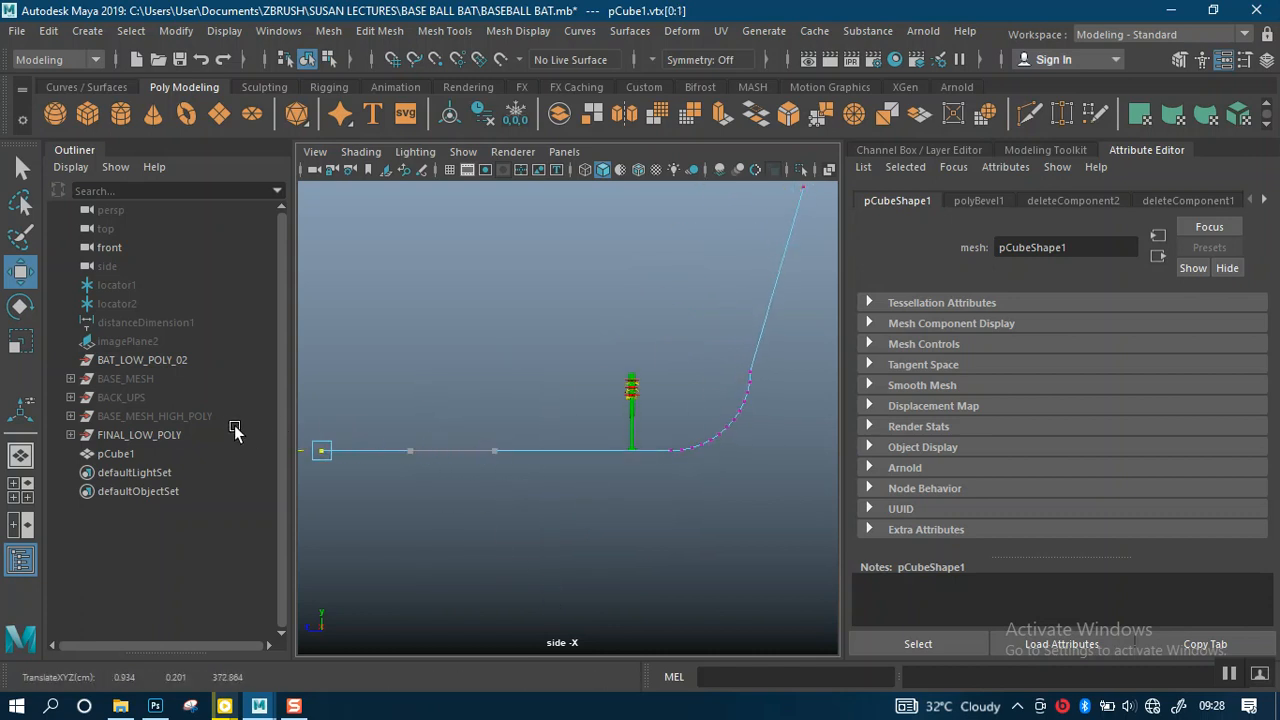
# Step: Select all the backdrop's faces in the perspective view, reverse their normals, and return to object mode
pyautogui.press('space')
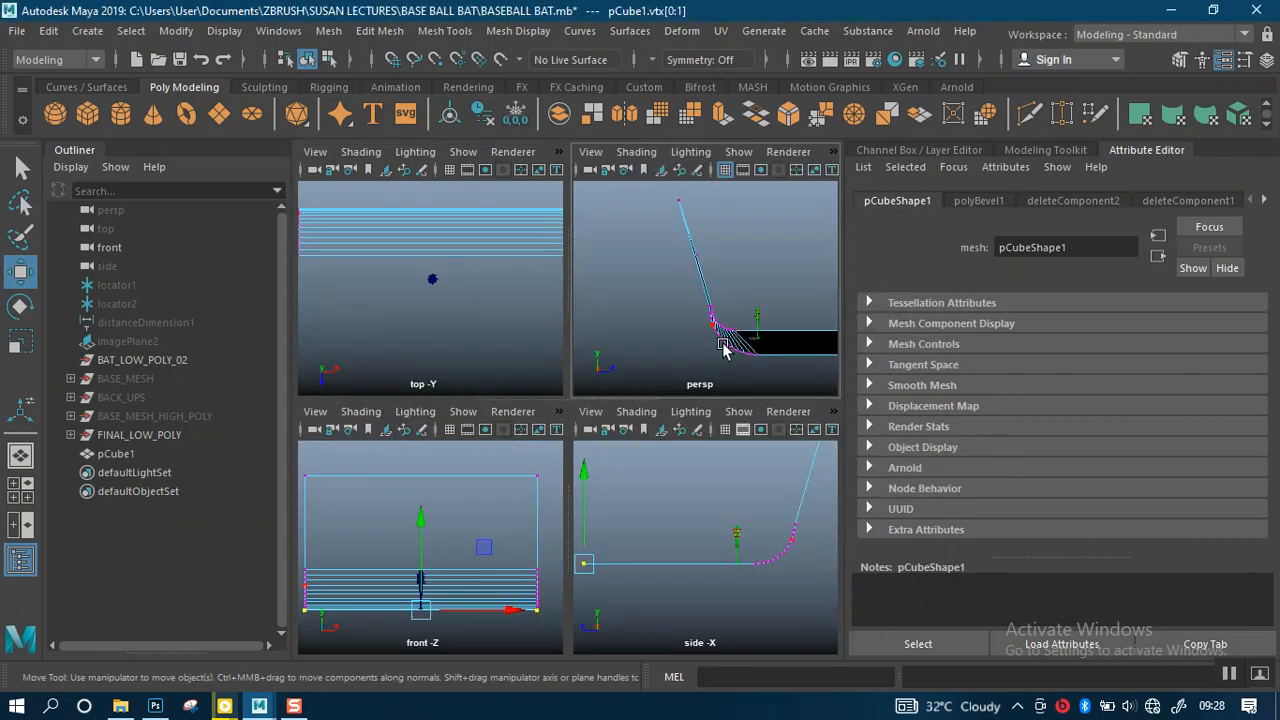
pyautogui.press('space')
pyautogui.keyDown('alt'); pyautogui.moveTo(710, 416); pyautogui.dragTo(537, 443); pyautogui.keyUp('alt')
pyautogui.keyDown('alt'); pyautogui.moveTo(590, 439); pyautogui.dragTo(648, 340, button='middle'); pyautogui.keyUp('alt')
pyautogui.rightClick(685, 301)
pyautogui.click(684, 236)
pyautogui.scroll(-3, 614, 288)
pyautogui.moveTo(430, 294); pyautogui.dragTo(720, 614)
pyautogui.keyDown('alt'); pyautogui.moveTo(671, 497); pyautogui.dragTo(580, 428); pyautogui.keyUp('alt')
pyautogui.scroll(2, 592, 446)
pyautogui.scroll(2, 647, 410)
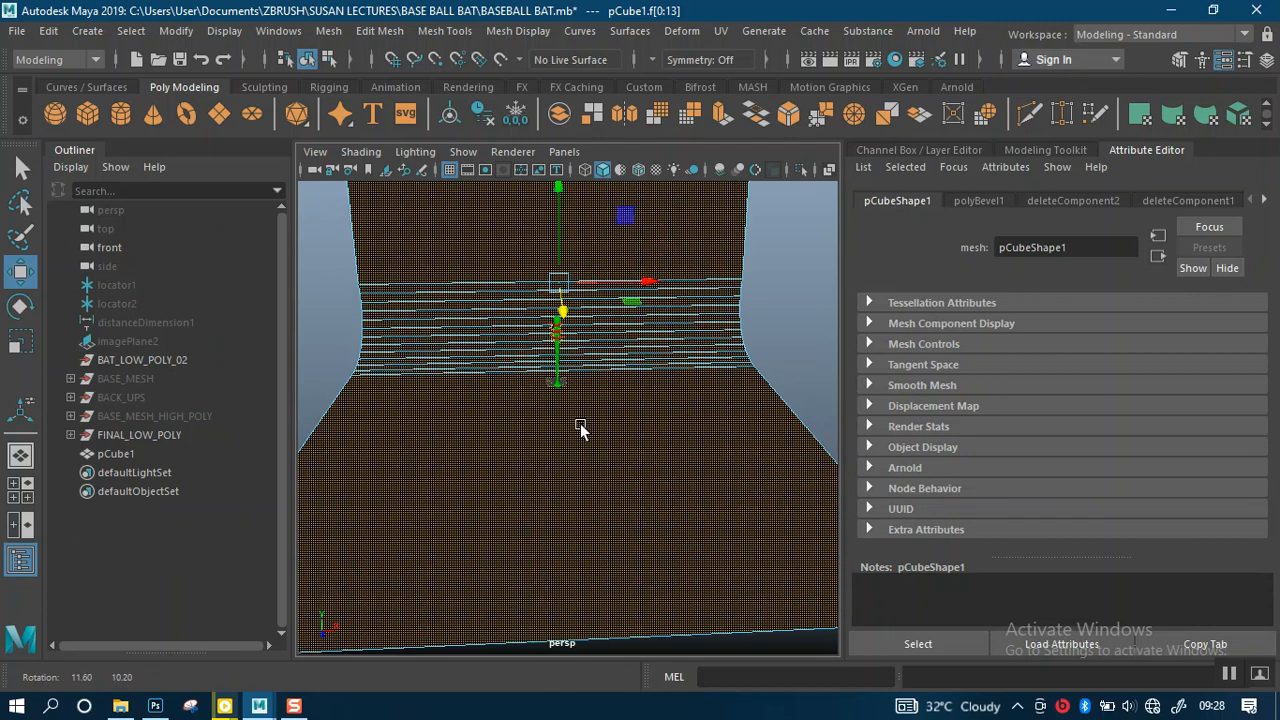
pyautogui.keyDown('shift'); pyautogui.rightClick(643, 372); pyautogui.keyUp('shift')
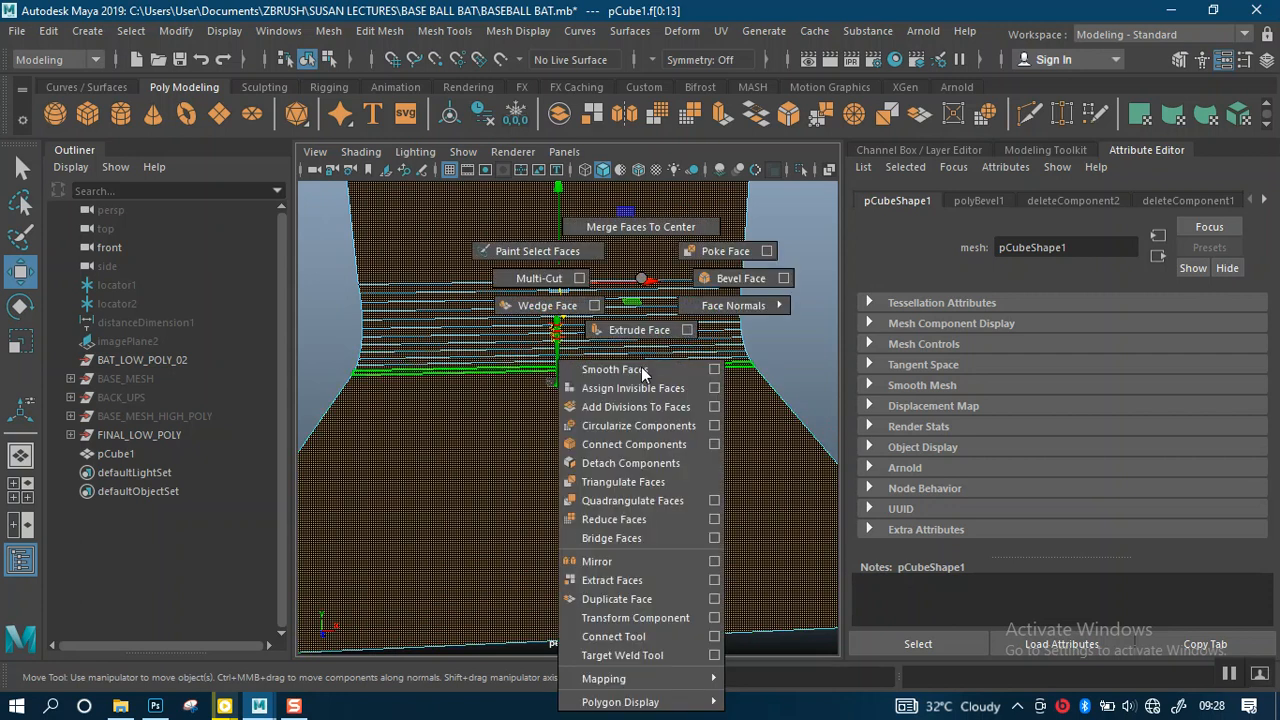
pyautogui.keyDown('shift'); pyautogui.moveTo(643, 372); pyautogui.dragTo(800, 311, button='right'); pyautogui.keyUp('shift')
pyautogui.click(796, 311)
pyautogui.scroll(-4, 640, 328)
pyautogui.moveTo(638, 333); pyautogui.dragTo(702, 258, button='right')
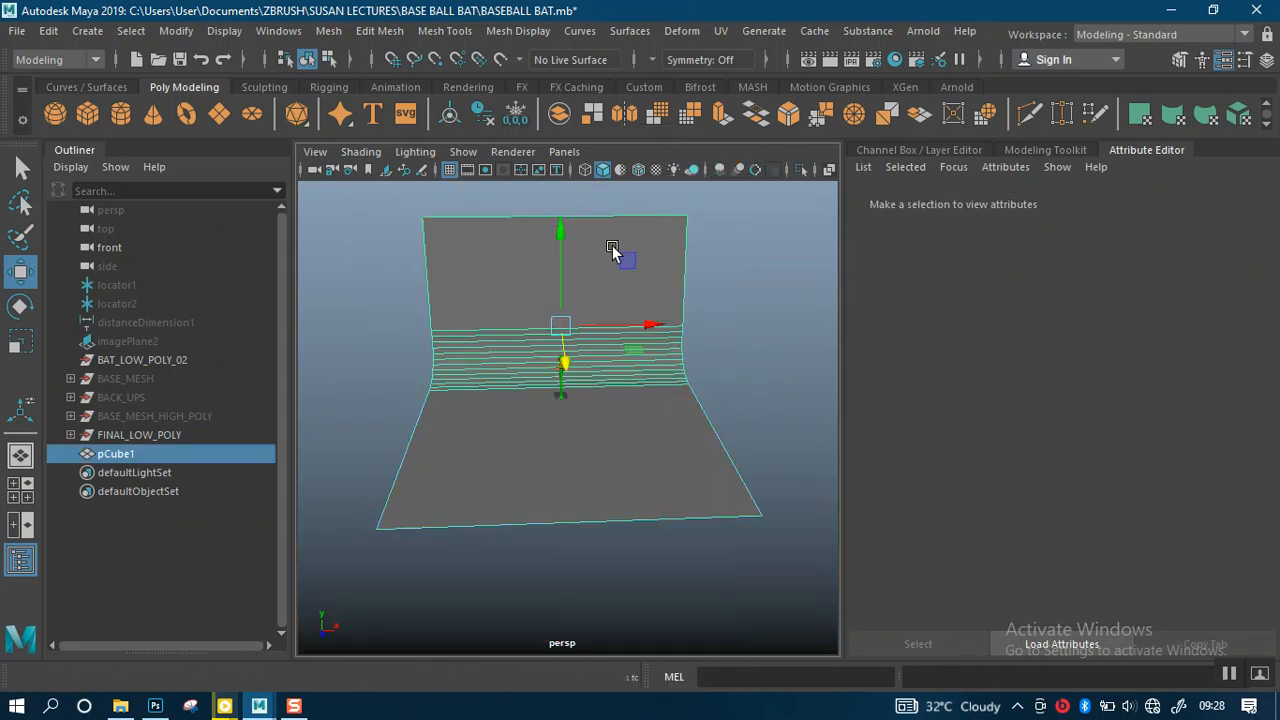
# Step: Widen the backdrop by scaling it along X to about 2.94, and deselect it
pyautogui.press('r')
pyautogui.moveTo(645, 323); pyautogui.dragTo(682, 297)
pyautogui.scroll(-4, 683, 367)
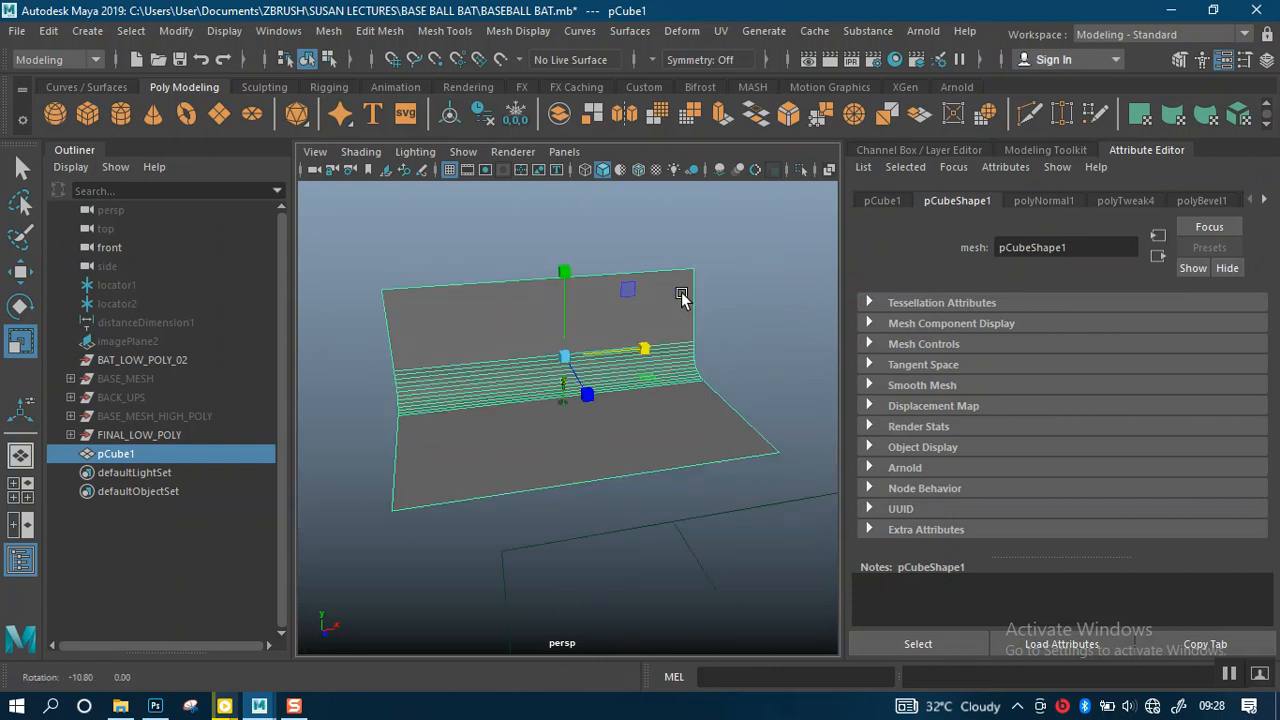
pyautogui.click(706, 263)
# Step: Examine the bat against the curved backdrop from several angles and distances
pyautogui.scroll(3, 680, 378)
pyautogui.keyDown('alt'); pyautogui.moveTo(663, 391); pyautogui.dragTo(627, 391); pyautogui.keyUp('alt')
pyautogui.keyDown('alt'); pyautogui.moveTo(744, 369); pyautogui.dragTo(693, 356); pyautogui.keyUp('alt')
pyautogui.keyDown('alt'); pyautogui.moveTo(693, 356); pyautogui.dragTo(691, 509, button='right'); pyautogui.keyUp('alt')
pyautogui.keyDown('alt'); pyautogui.moveTo(691, 508); pyautogui.dragTo(623, 411); pyautogui.keyUp('alt')
pyautogui.keyDown('alt'); pyautogui.moveTo(623, 411); pyautogui.dragTo(625, 453, button='right'); pyautogui.keyUp('alt')
pyautogui.moveTo(625, 453)
pyautogui.keyDown('alt'); pyautogui.mouseDown()
pyautogui.moveTo(631, 414)
pyautogui.moveTo(569, 486)
pyautogui.moveTo(615, 473)
pyautogui.mouseUp(); pyautogui.keyUp('alt')
pyautogui.keyDown('alt'); pyautogui.moveTo(615, 470); pyautogui.dragTo(587, 353, button='right'); pyautogui.keyUp('alt')
pyautogui.keyDown('alt'); pyautogui.moveTo(587, 353); pyautogui.dragTo(621, 395, button='middle'); pyautogui.keyUp('alt')
pyautogui.keyDown('alt'); pyautogui.moveTo(661, 438); pyautogui.dragTo(592, 352, button='right'); pyautogui.keyUp('alt')
pyautogui.keyDown('alt'); pyautogui.moveTo(628, 387); pyautogui.dragTo(445, 376); pyautogui.keyUp('alt')
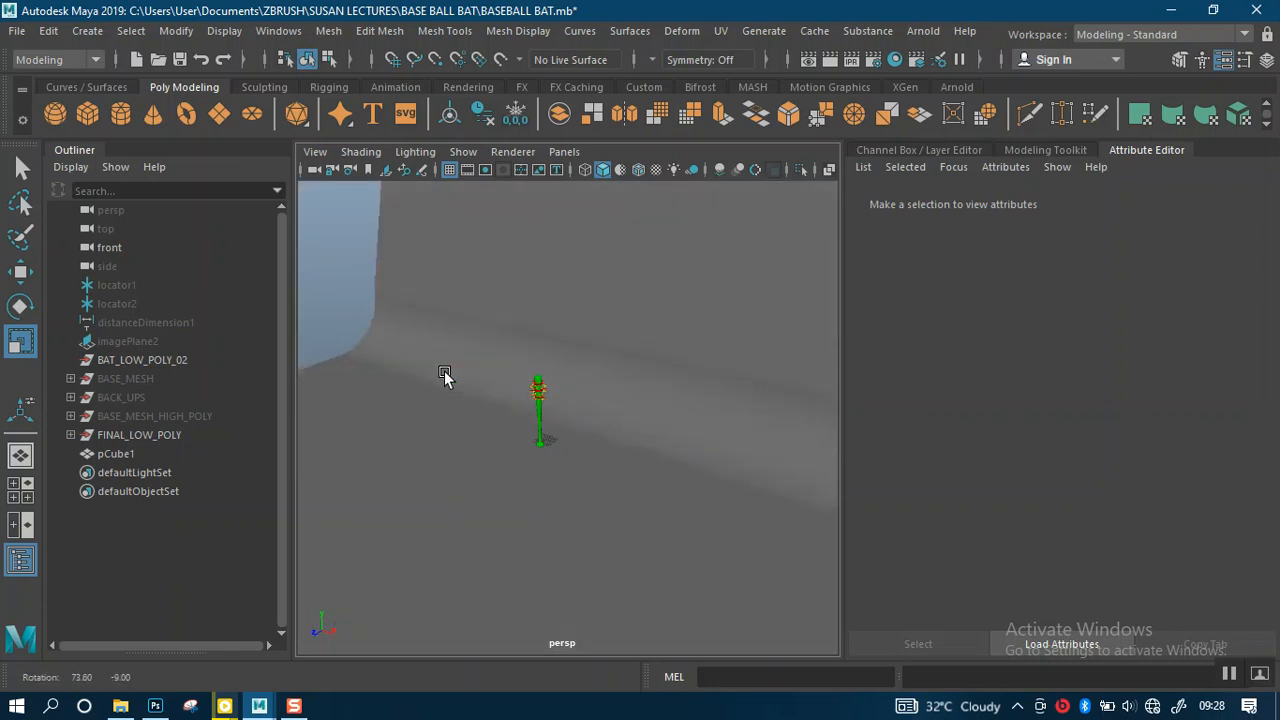
pyautogui.keyDown('alt'); pyautogui.moveTo(574, 395); pyautogui.dragTo(665, 368); pyautogui.keyUp('alt')
pyautogui.keyDown('alt'); pyautogui.moveTo(635, 338); pyautogui.dragTo(611, 457, button='right'); pyautogui.keyUp('alt')
pyautogui.keyDown('alt'); pyautogui.moveTo(611, 457); pyautogui.dragTo(580, 429); pyautogui.keyUp('alt')
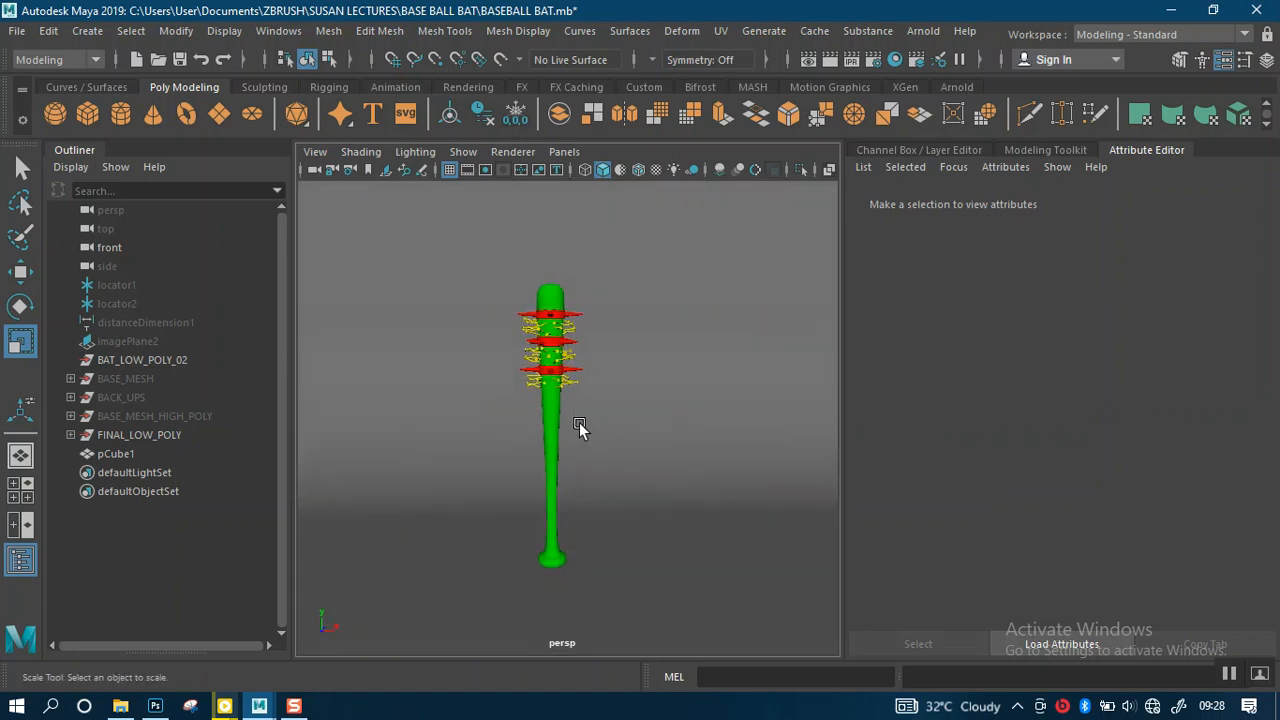
pyautogui.keyDown('alt'); pyautogui.moveTo(604, 459); pyautogui.dragTo(587, 427, button='right'); pyautogui.keyUp('alt')
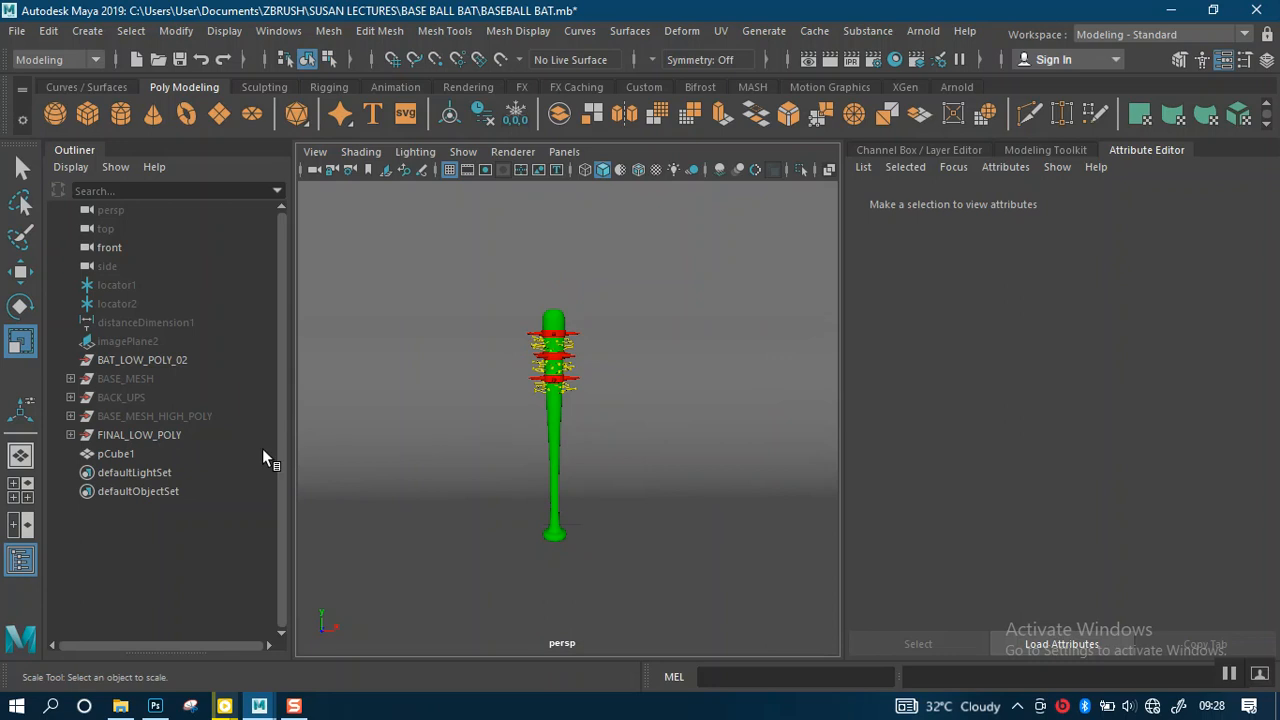
# Step: Duplicate the FINAL_LOW_POLY bat group and hide the original, leaving the copy selected with the Rotate tool active
pyautogui.click(156, 435)
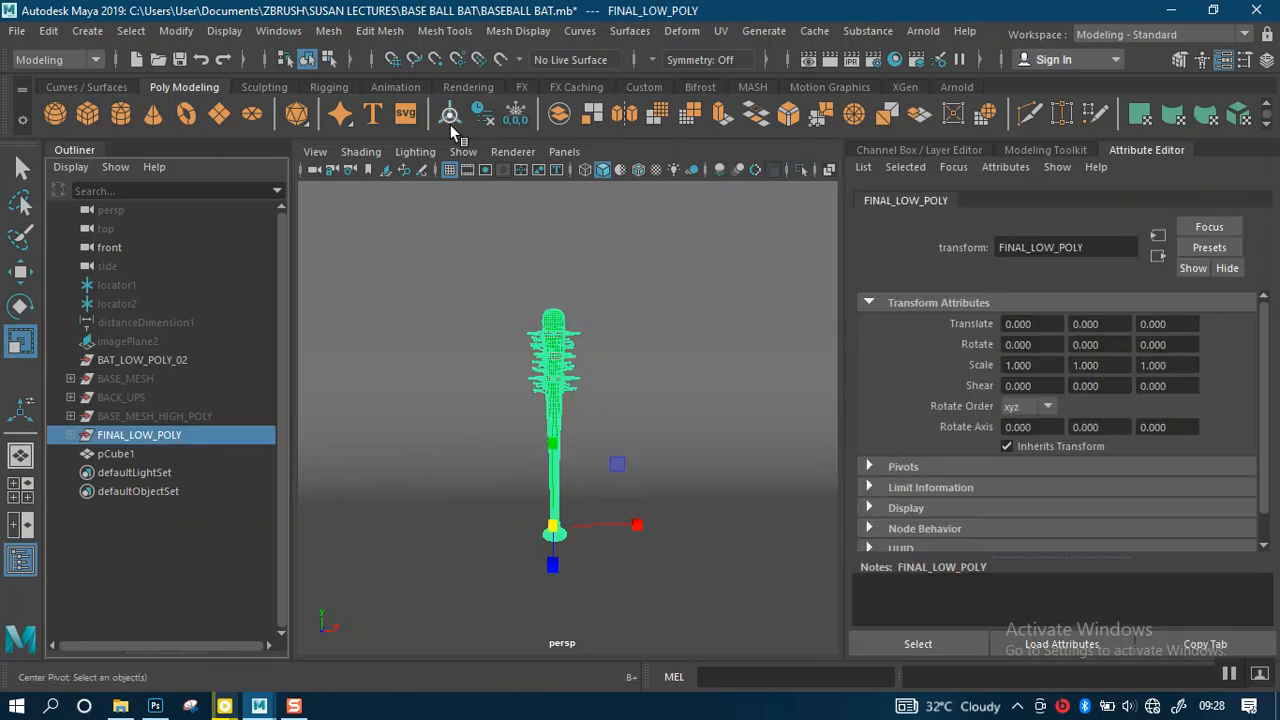
pyautogui.hotkey('ctrl', 'd')
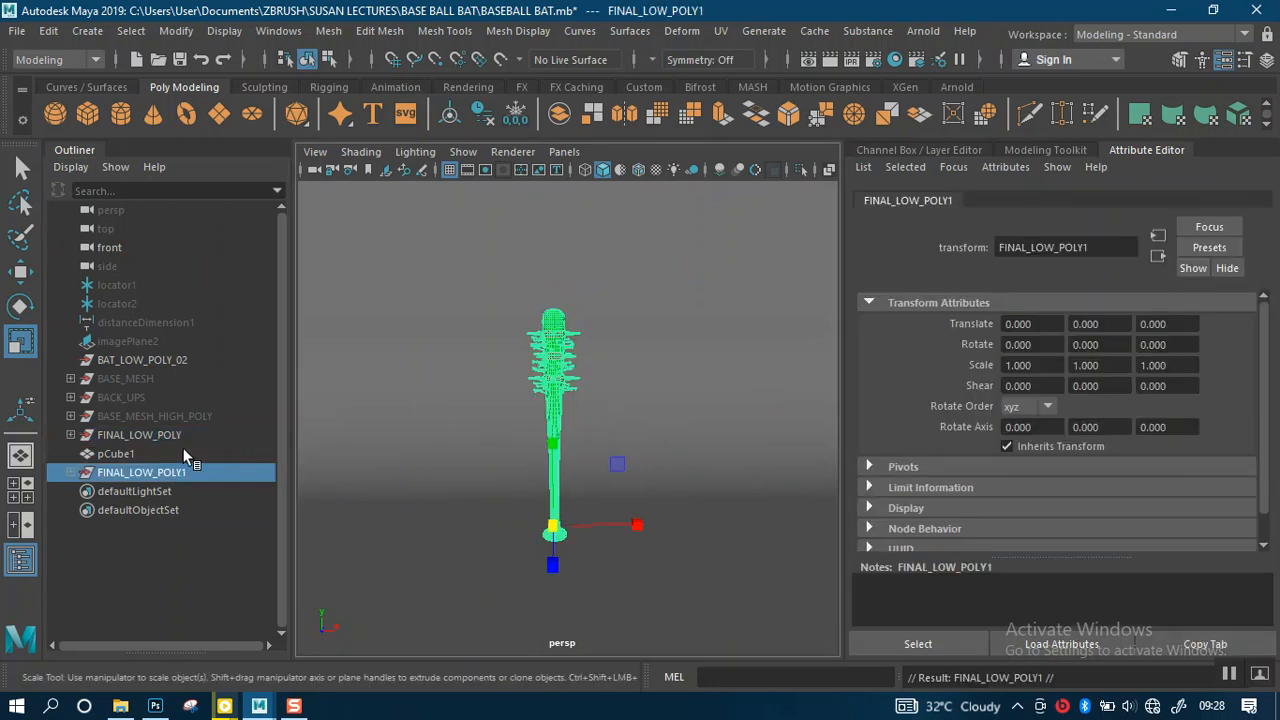
pyautogui.click(160, 435)
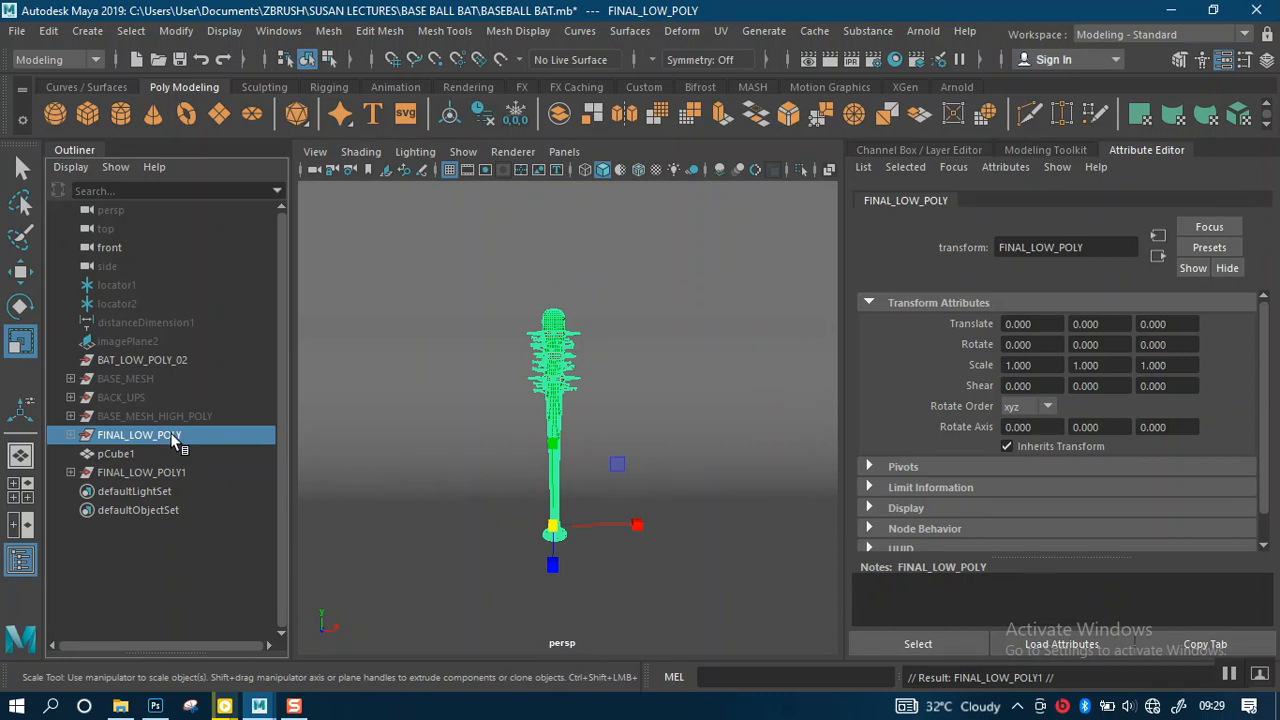
pyautogui.hotkey('ctrl', 'h')
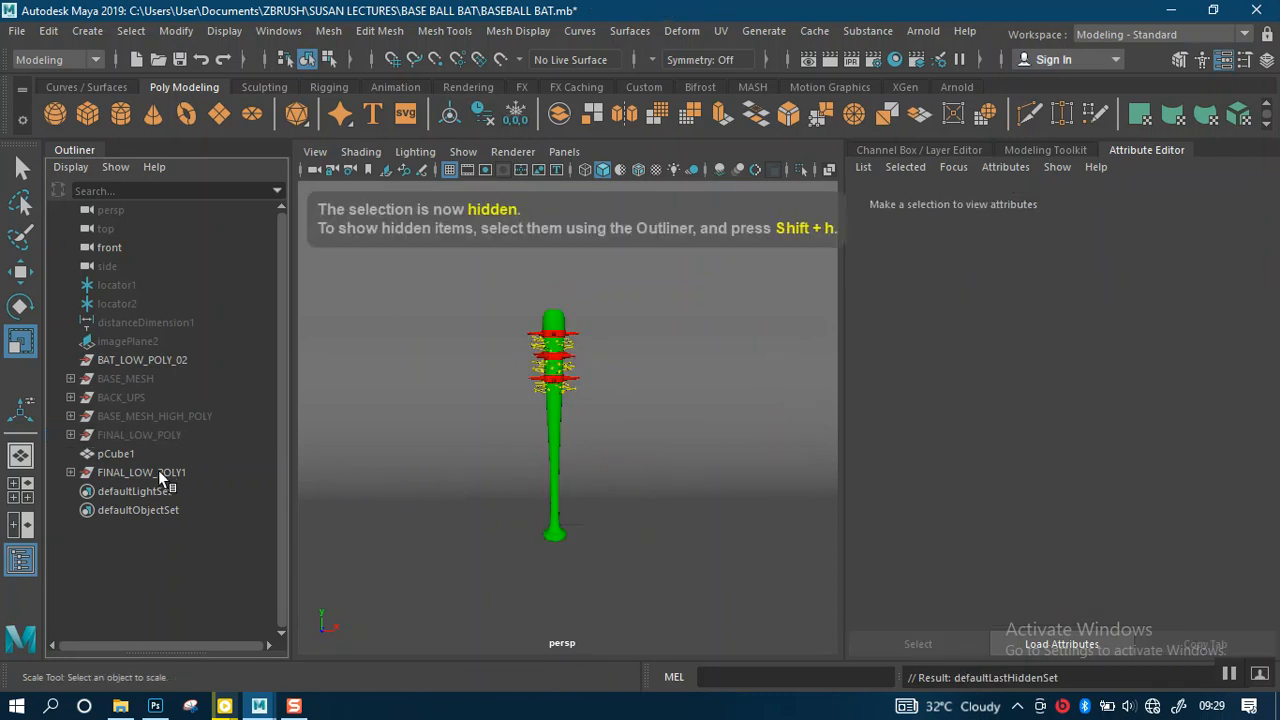
pyautogui.click(160, 473)
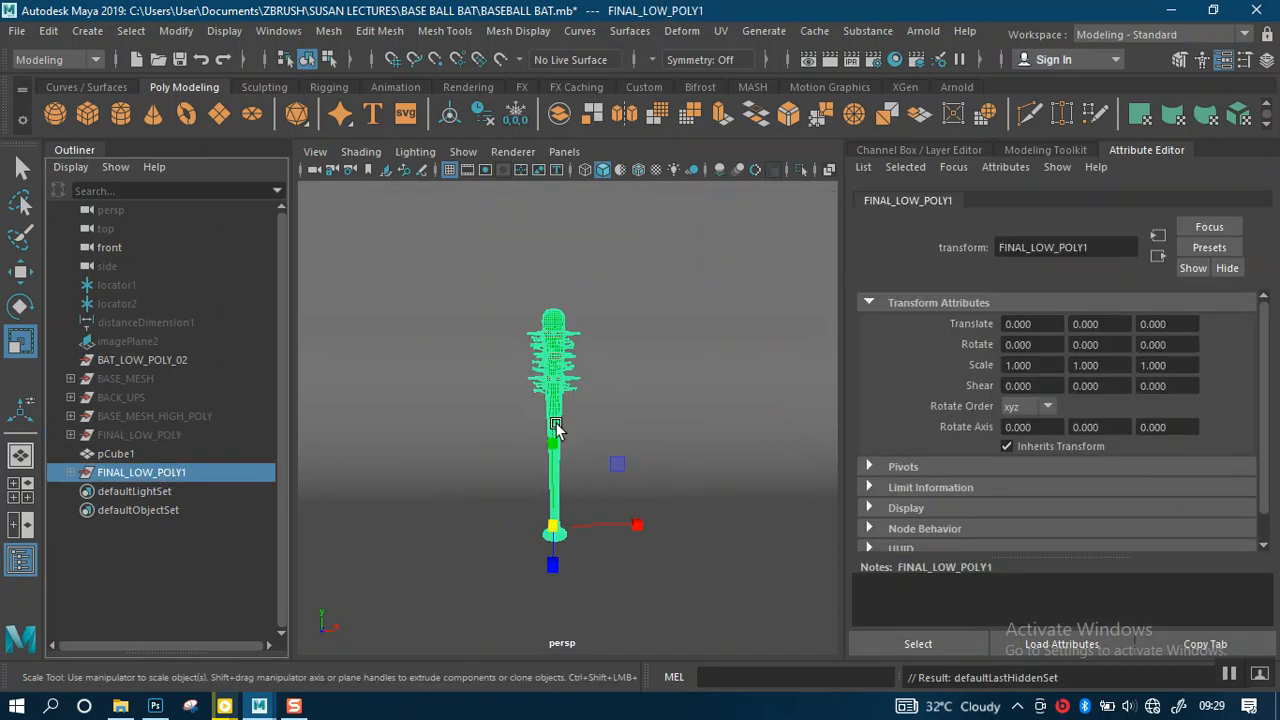
pyautogui.press('e')
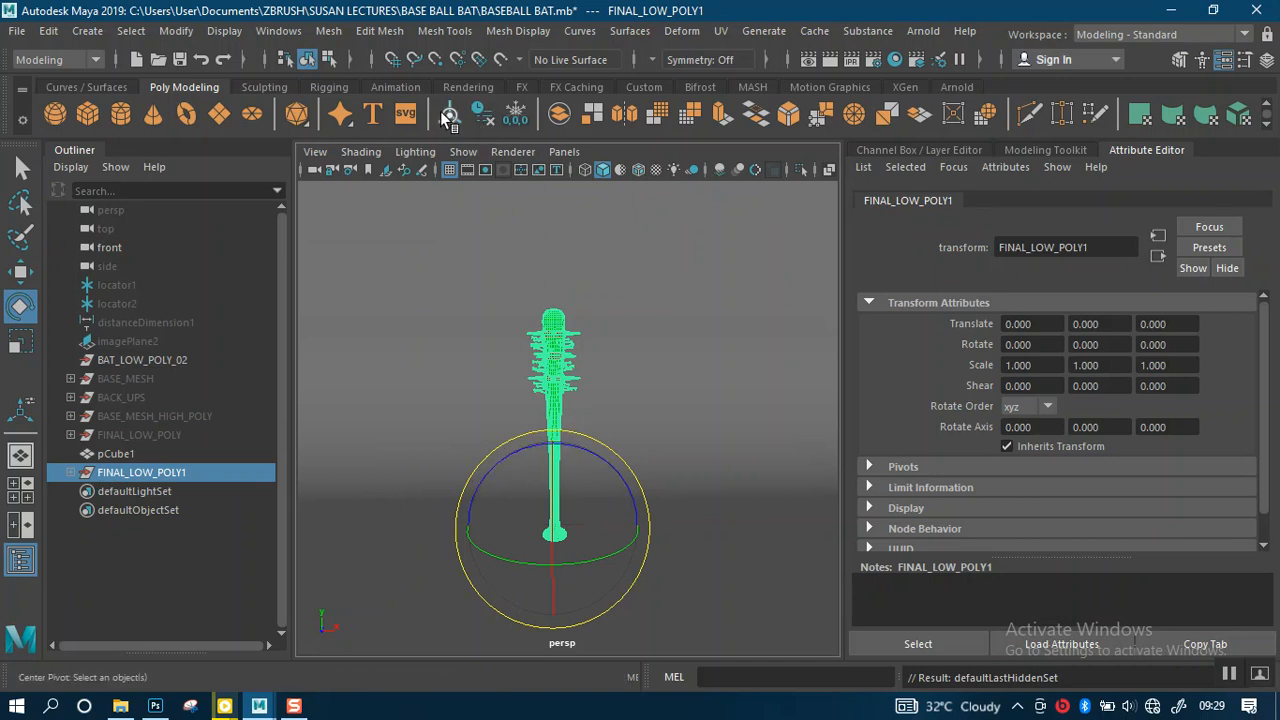
# Step: Try to flip the bat copy about a pivot raised to its top end at Y about 90.9, and undo the rotation
pyautogui.press('d')
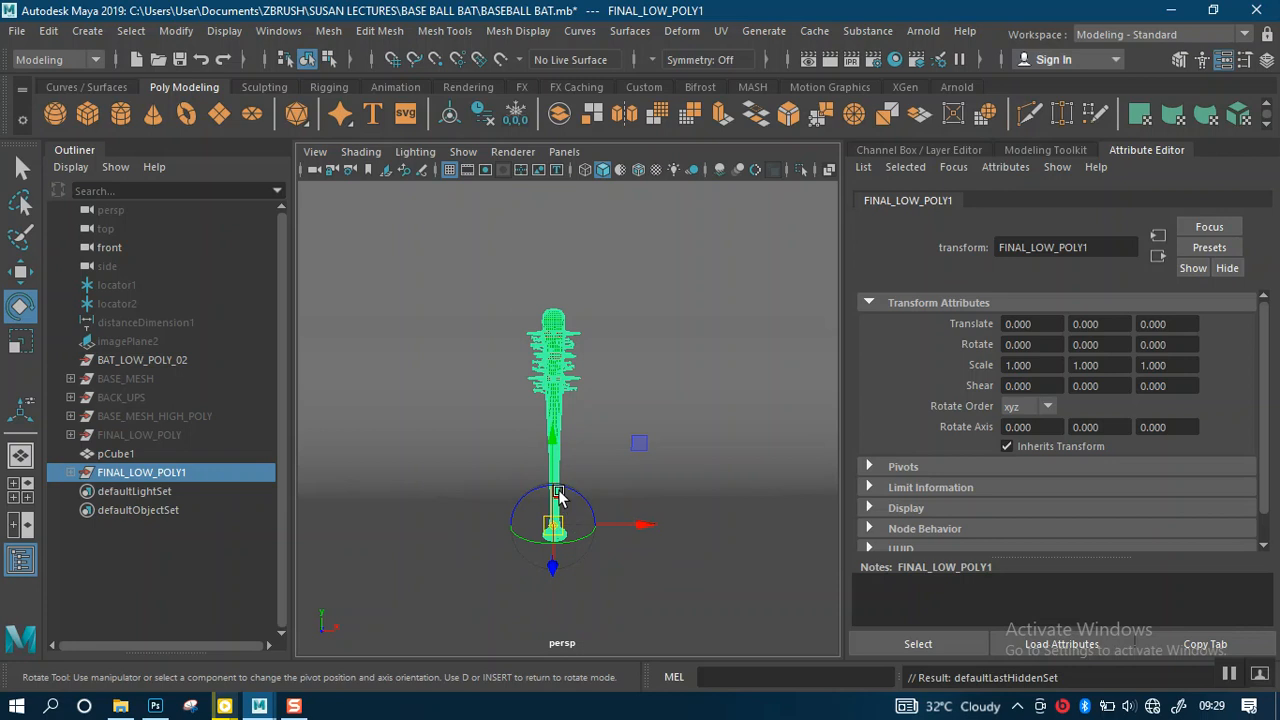
pyautogui.moveTo(555, 455); pyautogui.dragTo(576, 218)
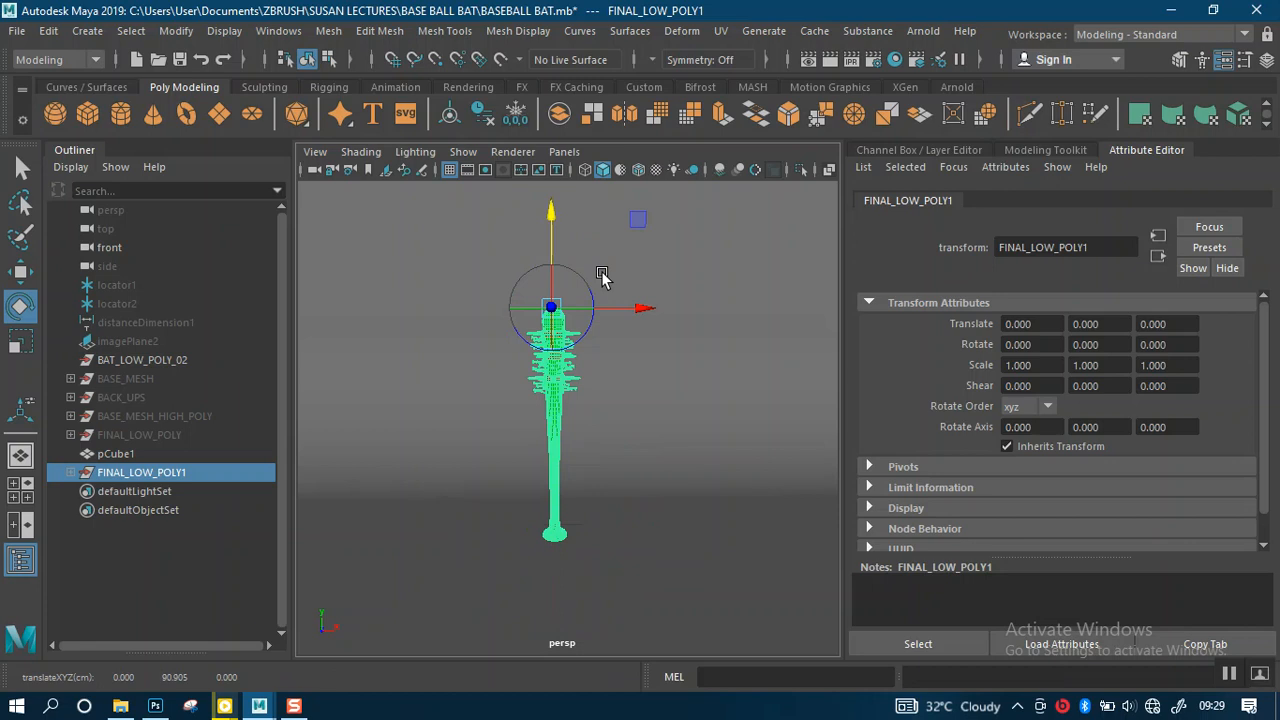
pyautogui.press('d')
pyautogui.moveTo(600, 271); pyautogui.dragTo(487, 357)
pyautogui.hotkey('ctrl', 'z')
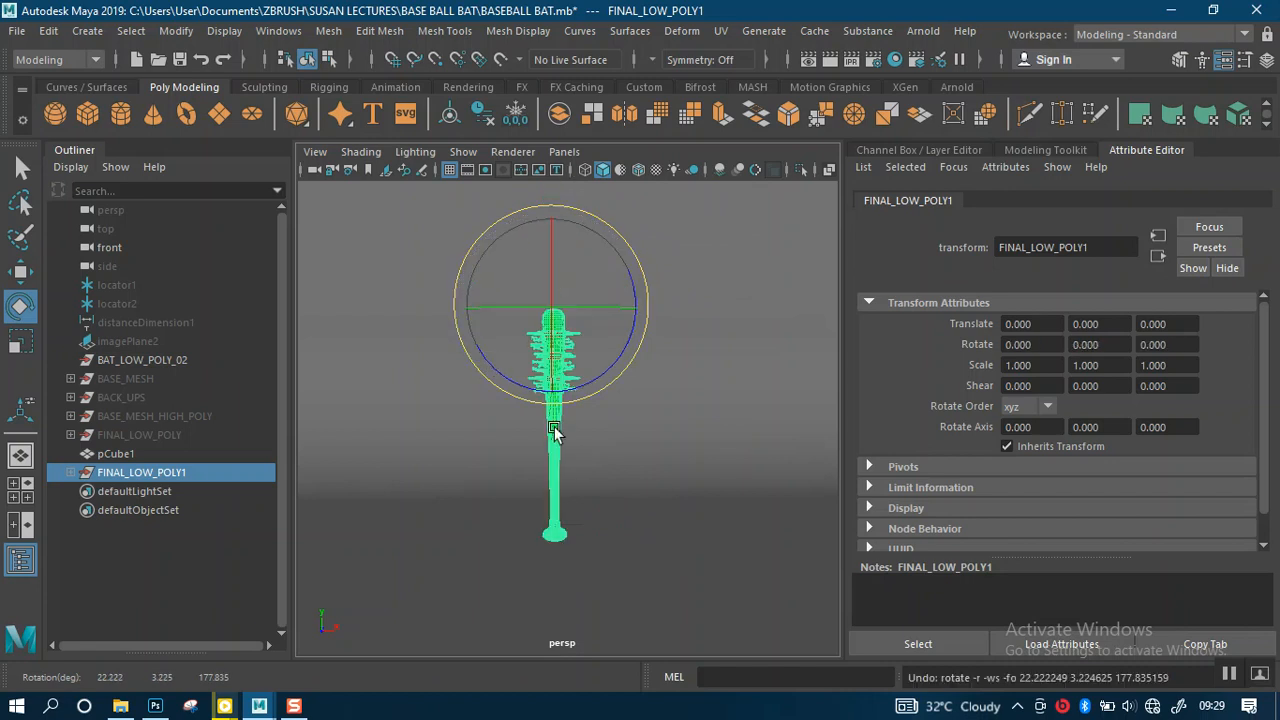
# Step: Center the bat copy's pivot and rotate it about 179.2 degrees around Z in the front view, pointing its spiked end down
pyautogui.press('space')
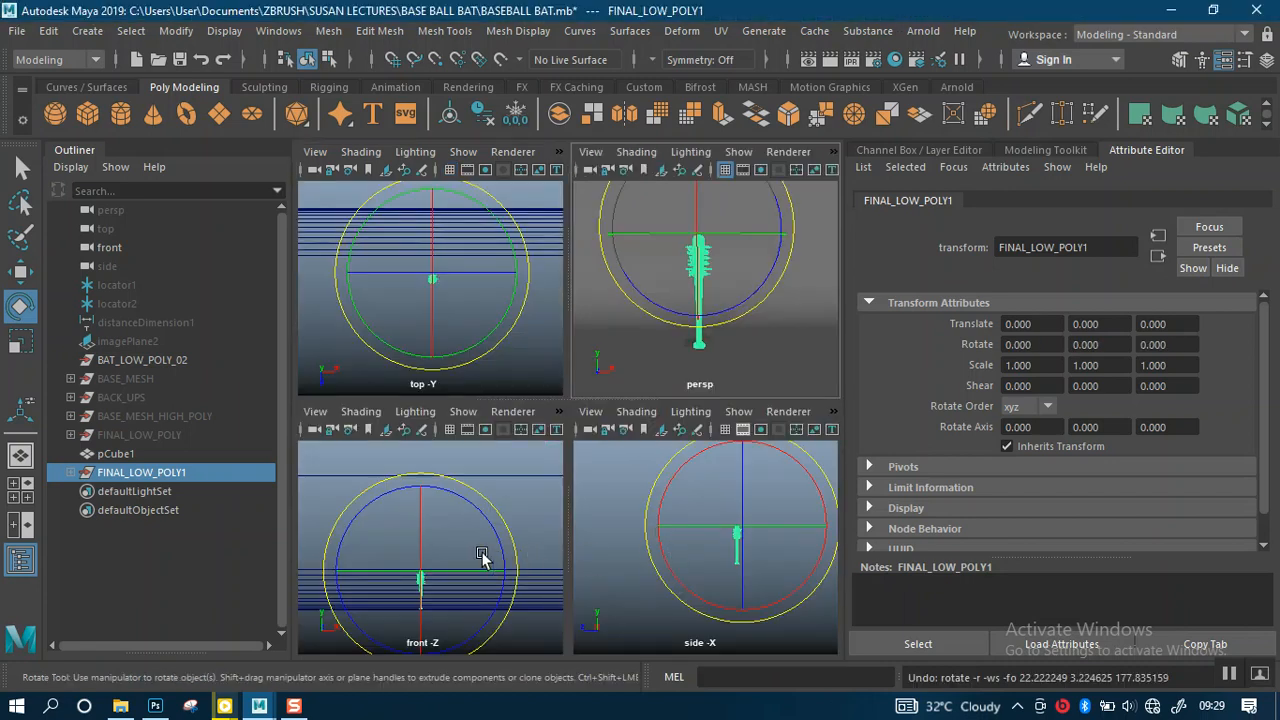
pyautogui.press('space')
pyautogui.scroll(4, 556, 506)
pyautogui.keyDown('alt'); pyautogui.moveTo(596, 505); pyautogui.dragTo(637, 374, button='middle'); pyautogui.keyUp('alt')
pyautogui.scroll(3, 654, 480)
pyautogui.click(449, 116)
pyautogui.moveTo(643, 380); pyautogui.dragTo(543, 505)
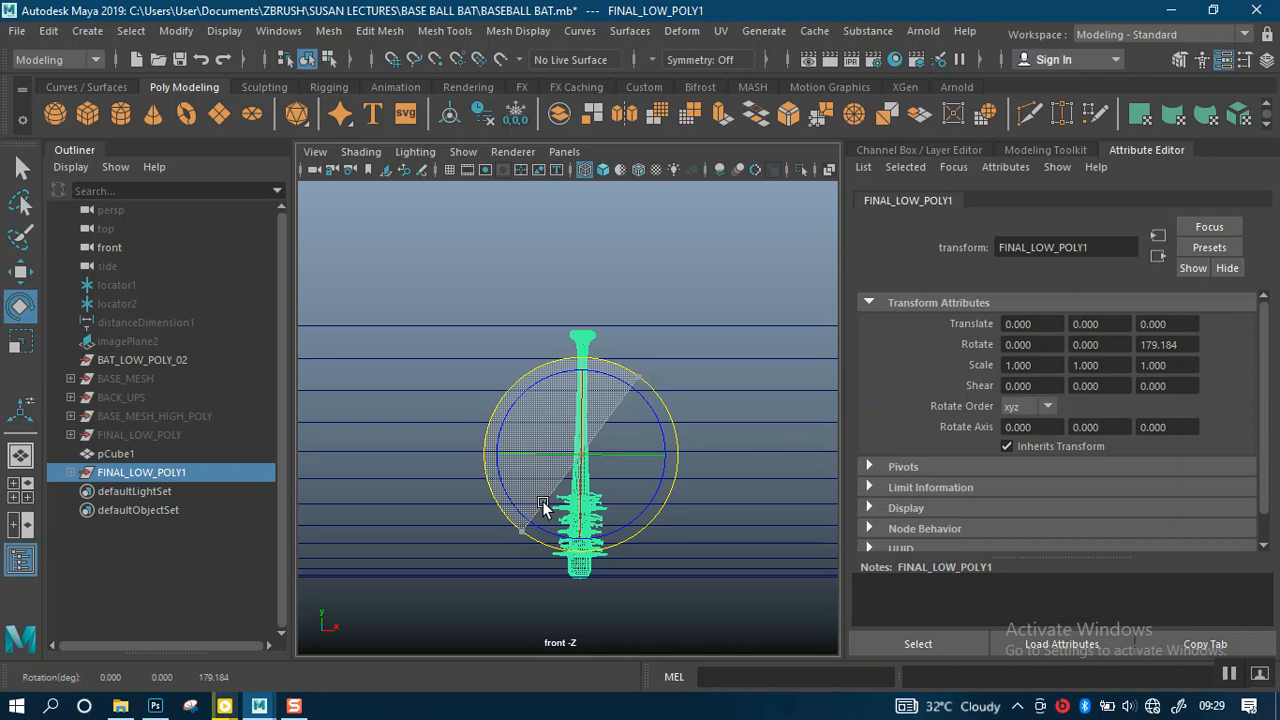
pyautogui.moveTo(543, 505); pyautogui.dragTo(543, 507)
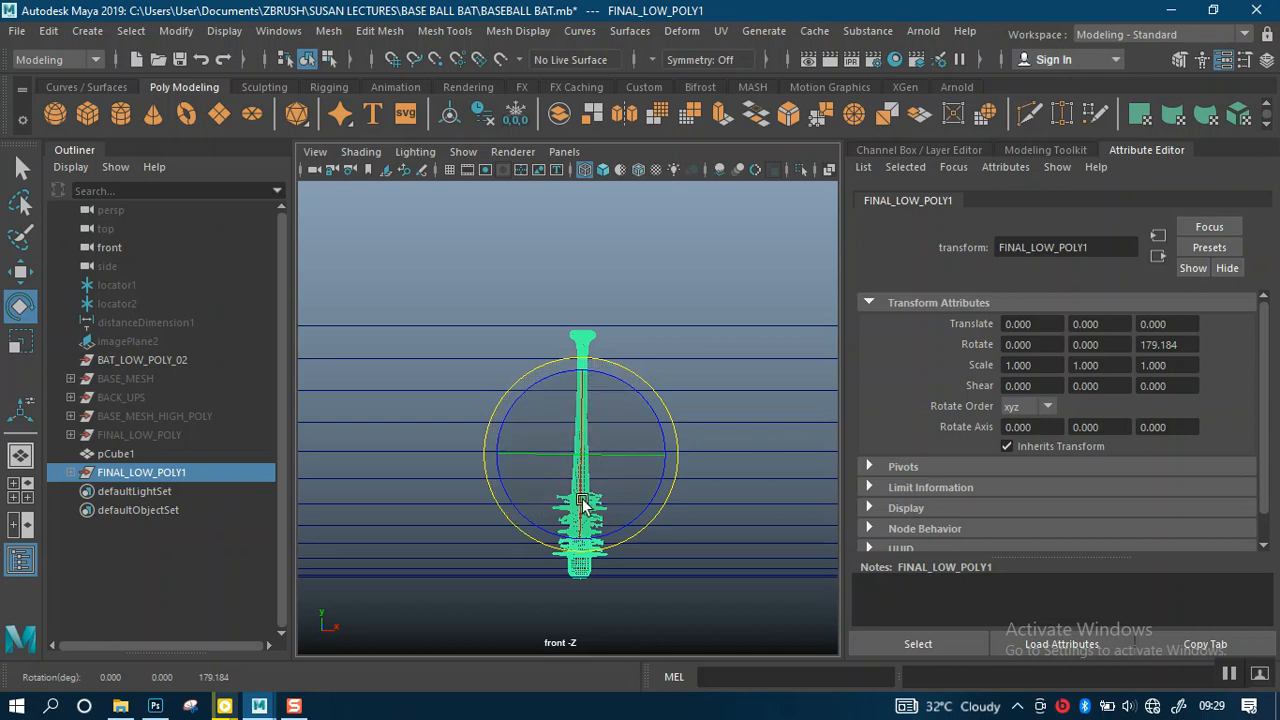
# Step: Lean the upside-down bat copy by rotating it about 15.8 degrees around X in the perspective view
pyautogui.press('space')
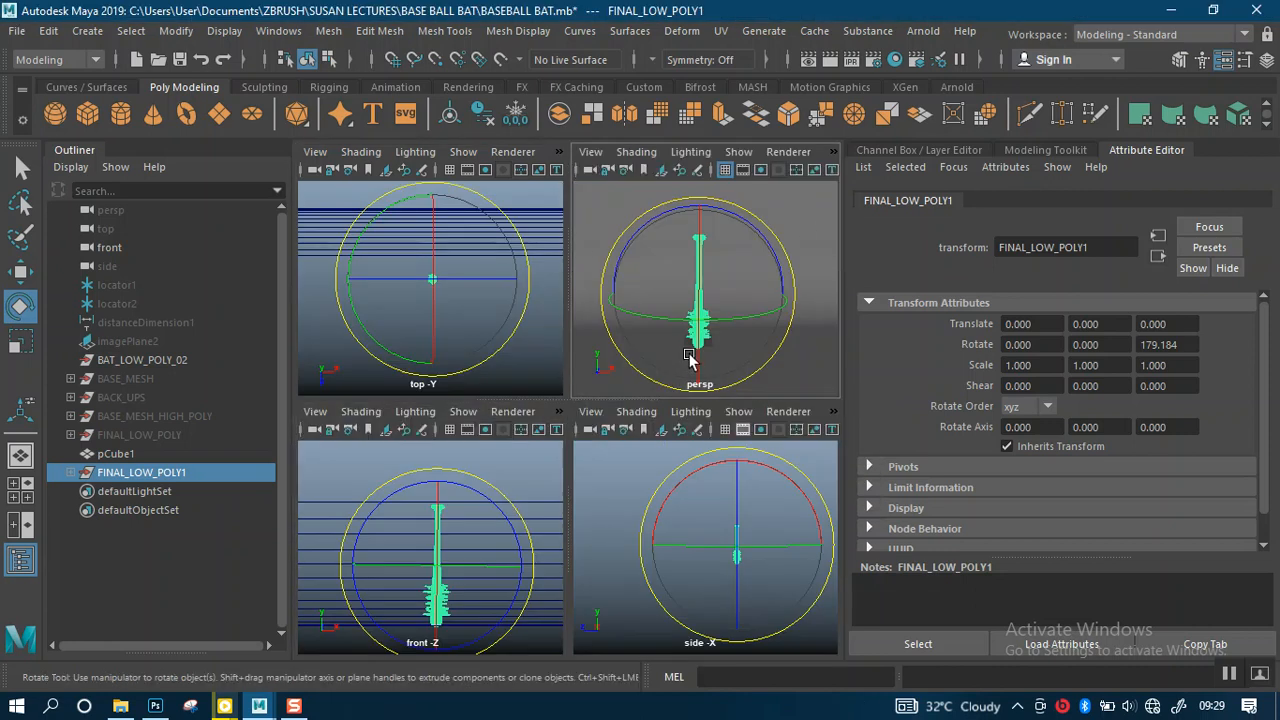
pyautogui.press('space')
pyautogui.scroll(3, 660, 440)
pyautogui.keyDown('alt'); pyautogui.moveTo(680, 429); pyautogui.dragTo(676, 443); pyautogui.keyUp('alt')
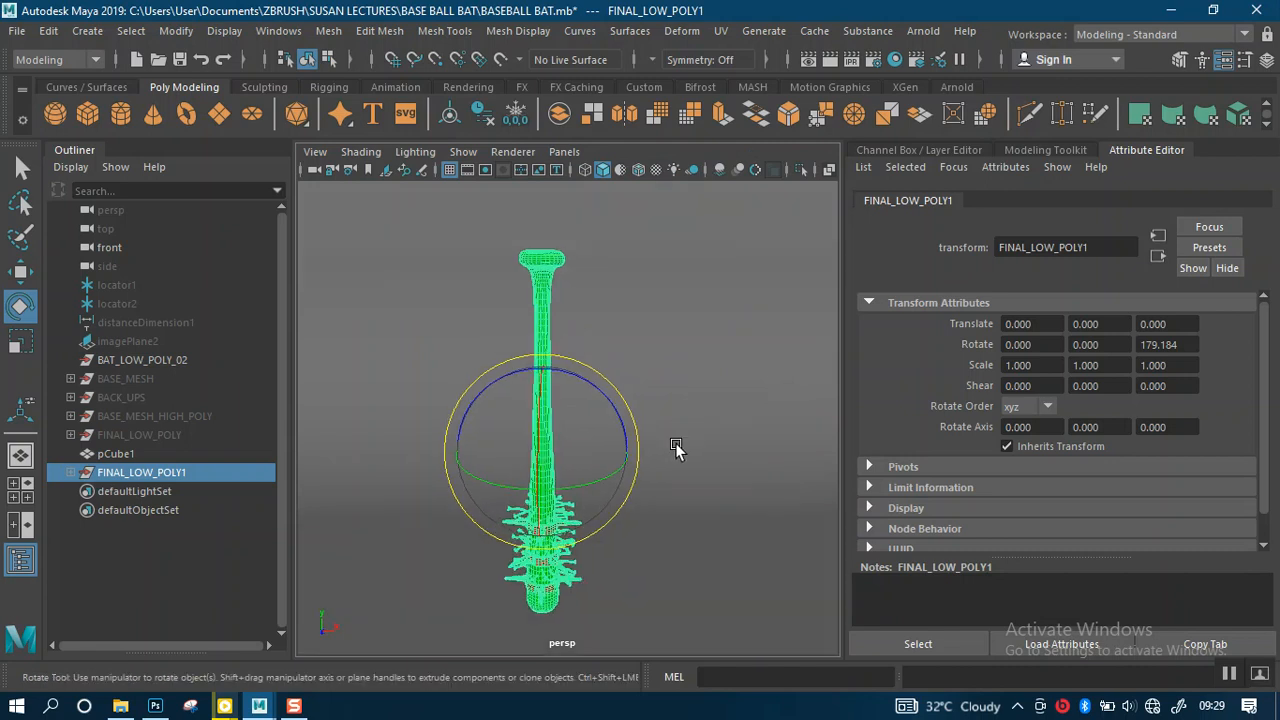
pyautogui.keyDown('alt'); pyautogui.moveTo(668, 452); pyautogui.dragTo(521, 395); pyautogui.keyUp('alt')
pyautogui.keyDown('alt'); pyautogui.moveTo(521, 395); pyautogui.dragTo(595, 432, button='right'); pyautogui.keyUp('alt')
pyautogui.keyDown('alt'); pyautogui.moveTo(595, 432); pyautogui.dragTo(491, 443); pyautogui.keyUp('alt')
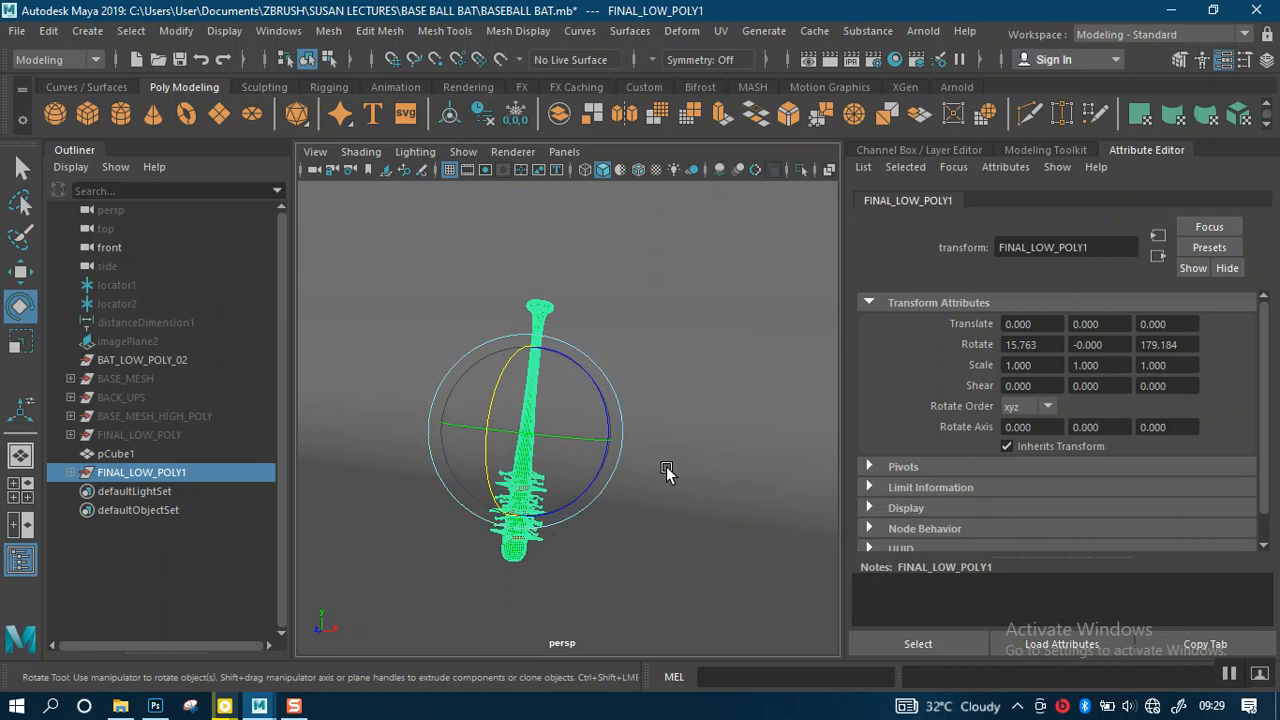
pyautogui.keyDown('alt'); pyautogui.moveTo(667, 472); pyautogui.dragTo(600, 410); pyautogui.keyUp('alt')
# Step: Draw a polygon cube in the top view around the leaning bat's handle end, centred at about X 12.3, Y 21.1, Z 0.6
pyautogui.press('space')
pyautogui.press('space')
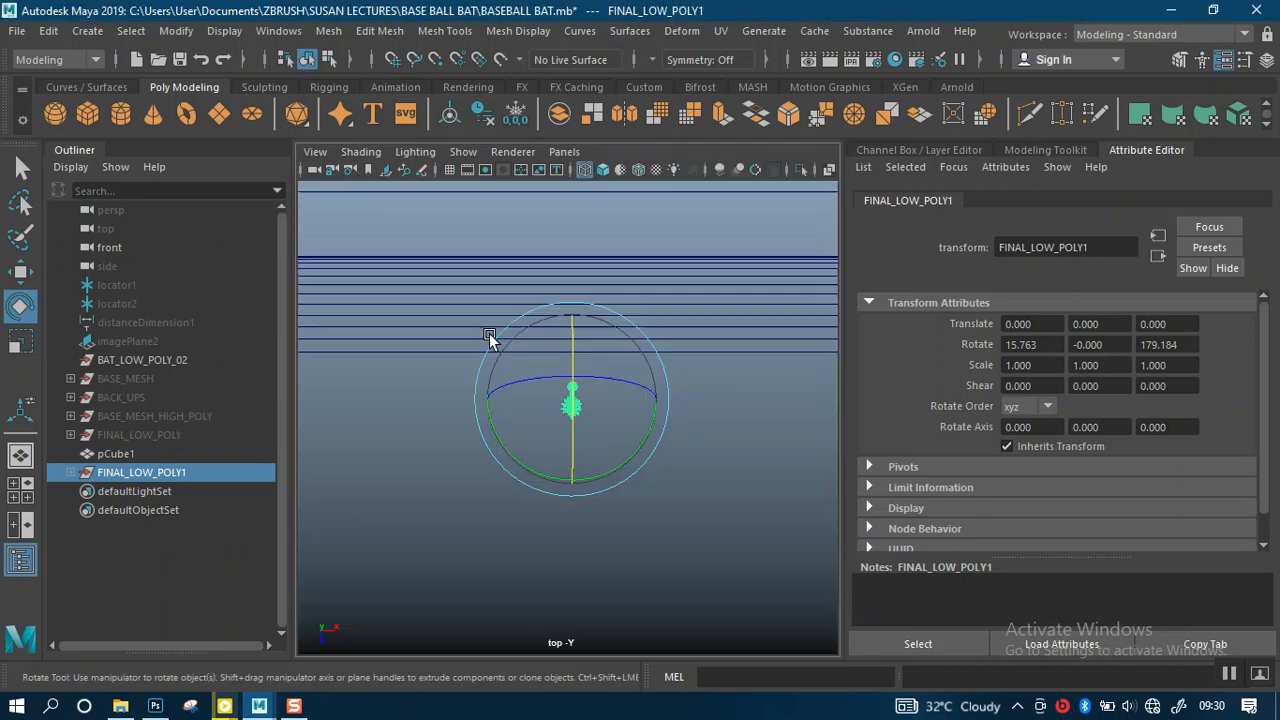
pyautogui.scroll(6, 693, 483)
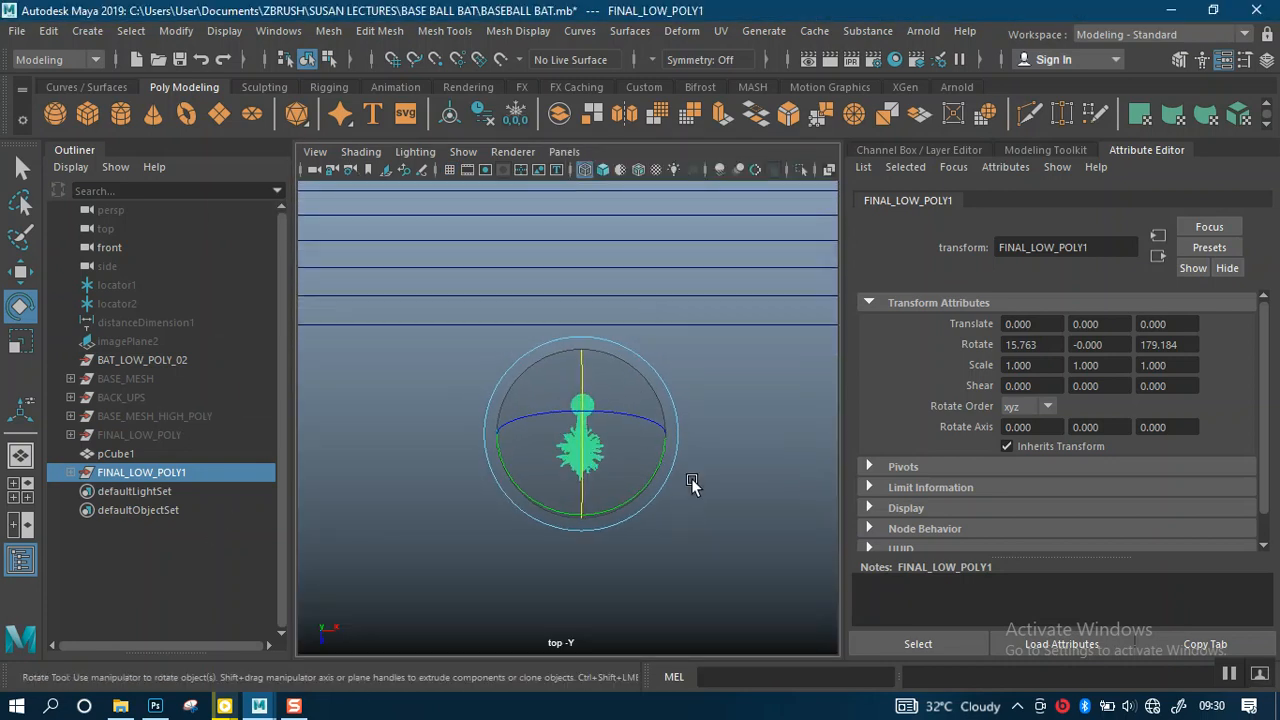
pyautogui.click(479, 243)
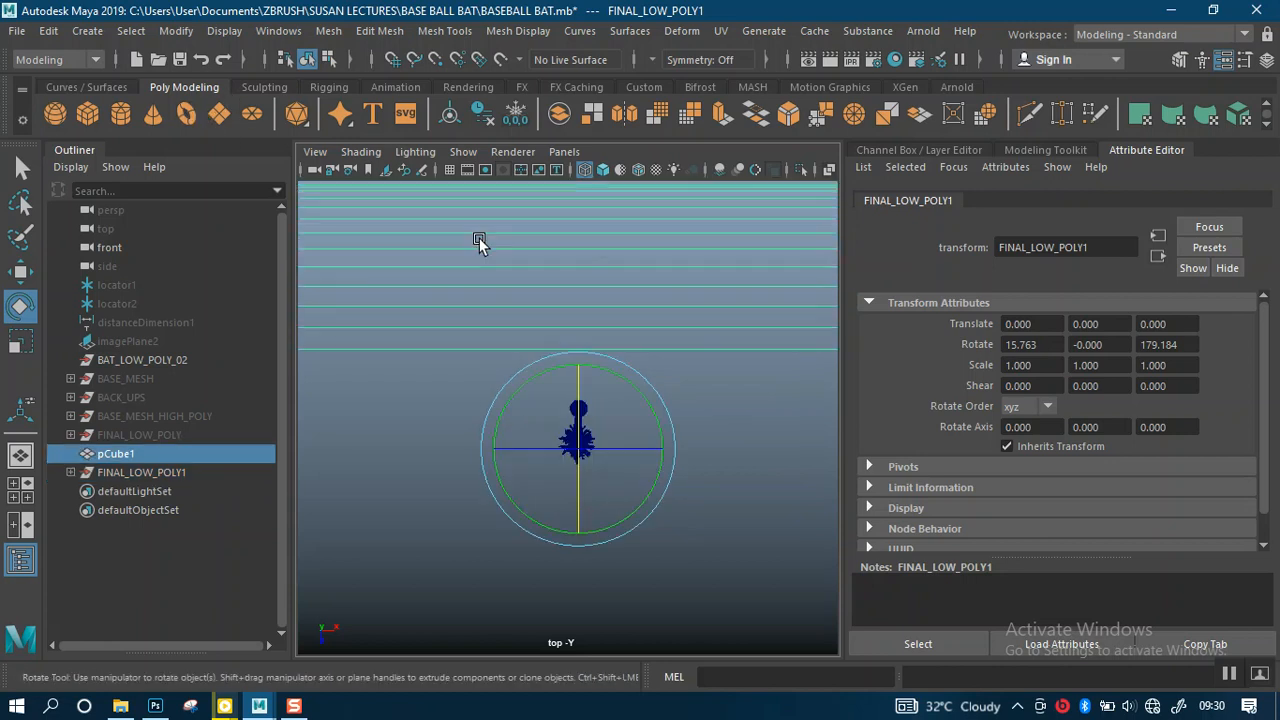
pyautogui.scroll(-3, 486, 205)
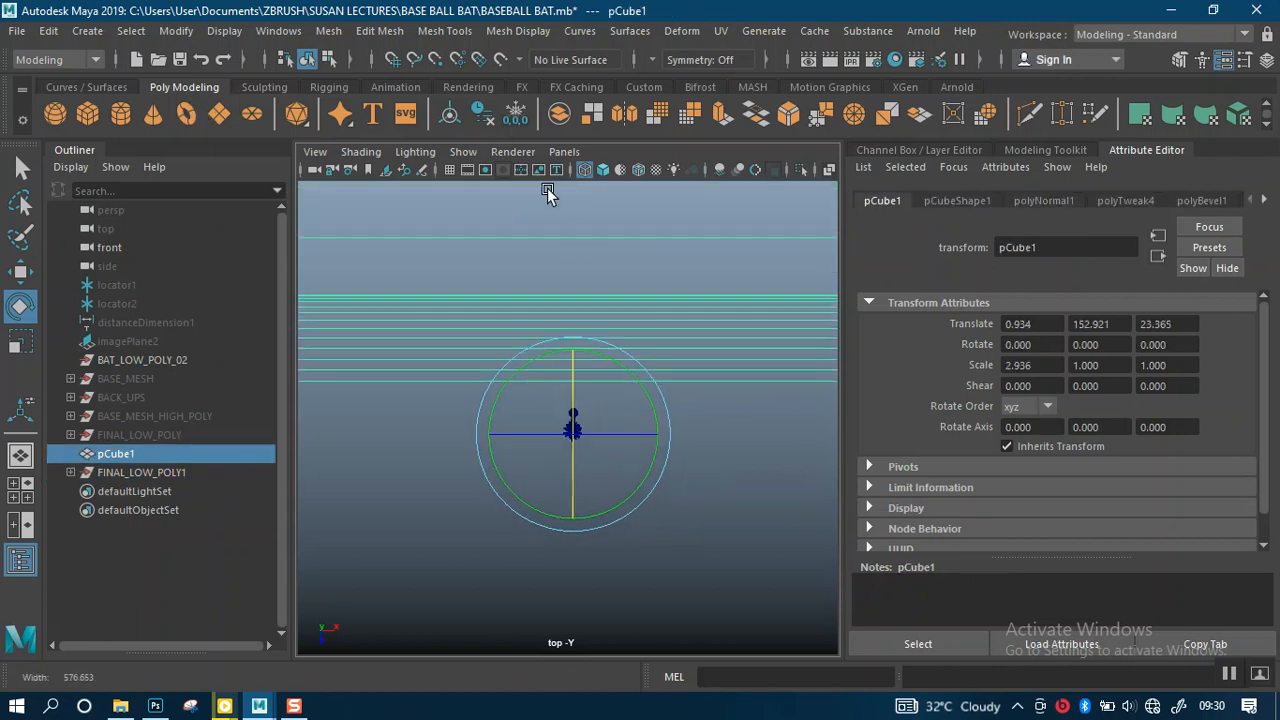
pyautogui.click(556, 221)
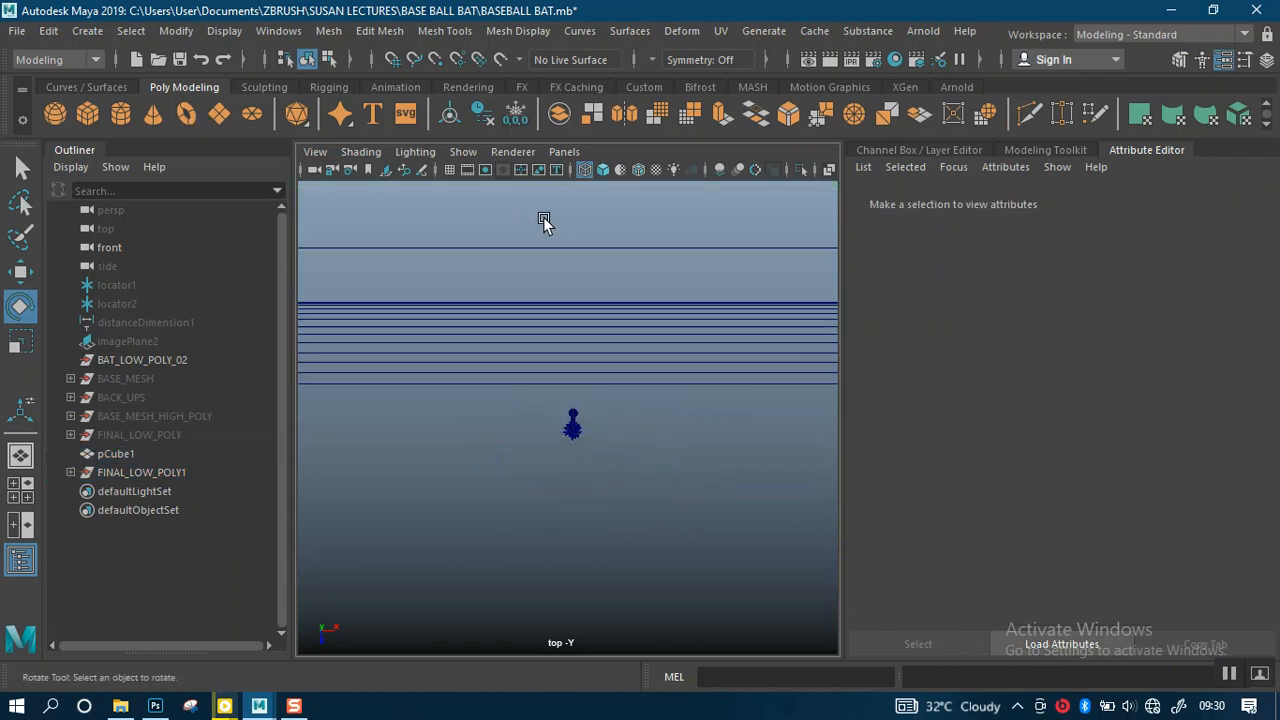
pyautogui.click(91, 112)
pyautogui.scroll(1, 608, 468)
pyautogui.scroll(5, 608, 468)
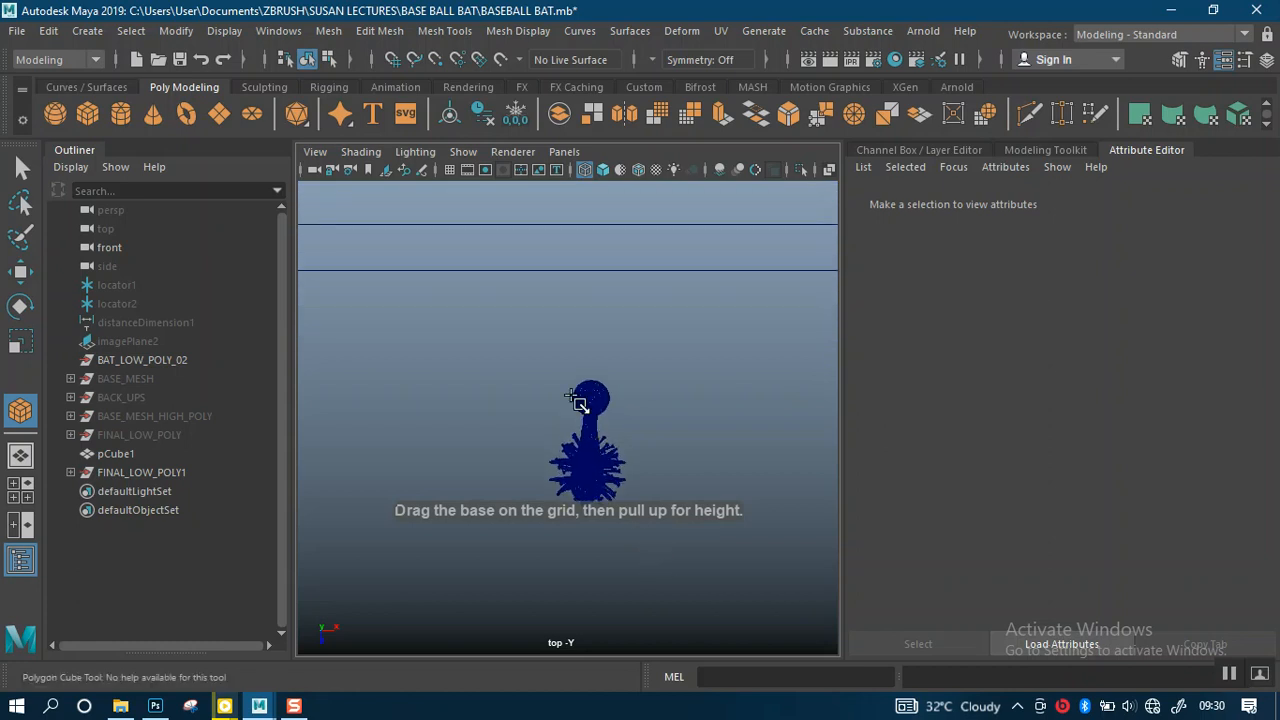
pyautogui.moveTo(566, 416); pyautogui.dragTo(742, 435)
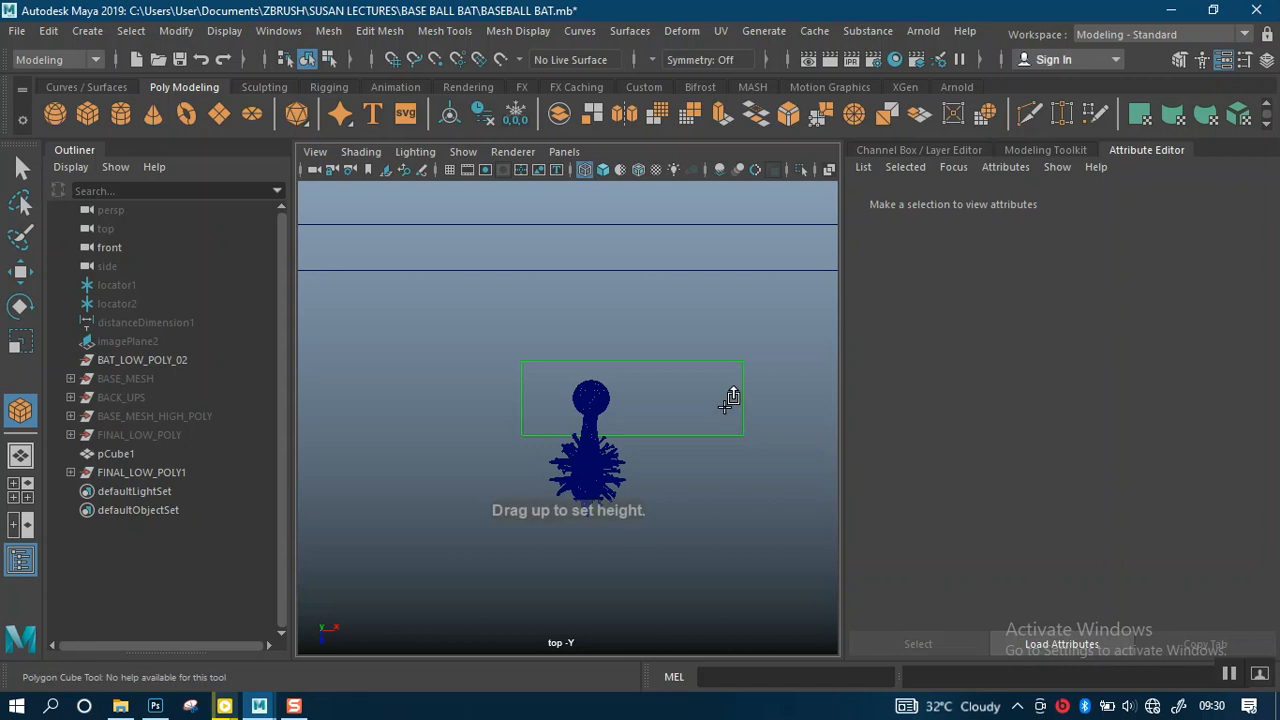
pyautogui.click(733, 246)
pyautogui.press('e')
pyautogui.press('space')
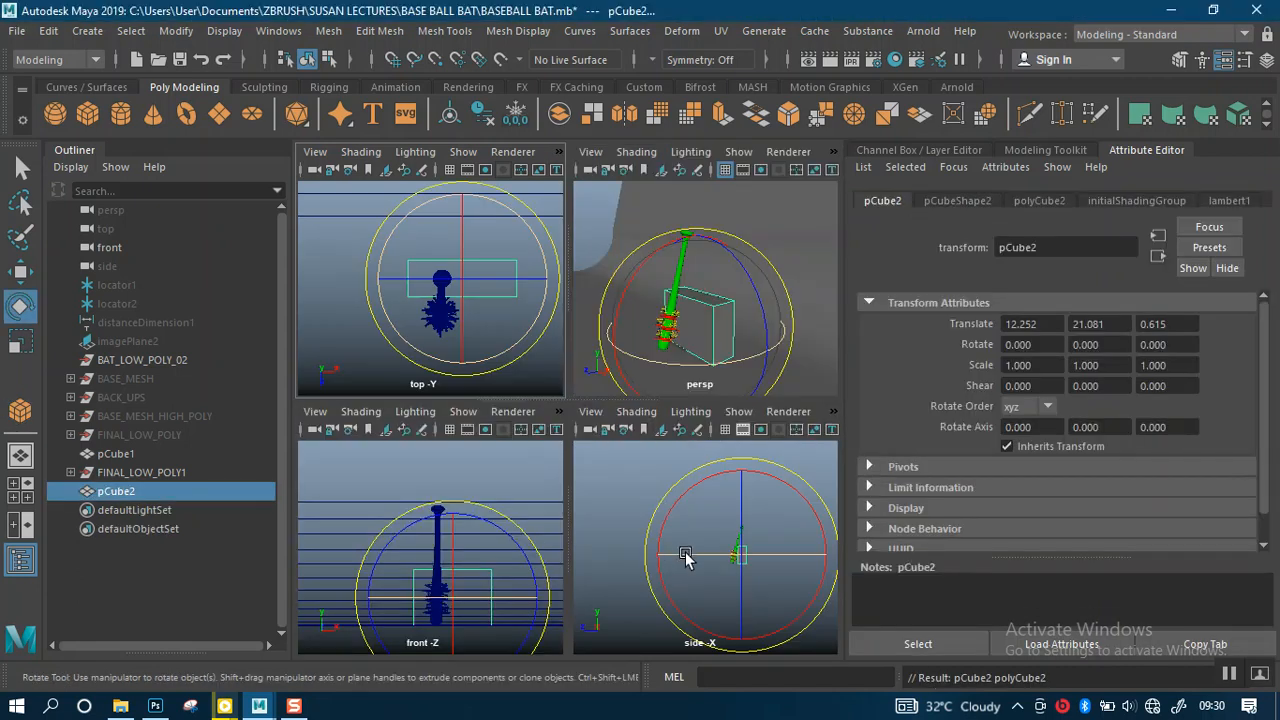
# Step: In the side view, raise the cube's top vertices to Y about 74.8 and move the whole cube to Z about -6.6, behind the bat
pyautogui.press('space')
pyautogui.press('w')
pyautogui.scroll(3, 680, 480)
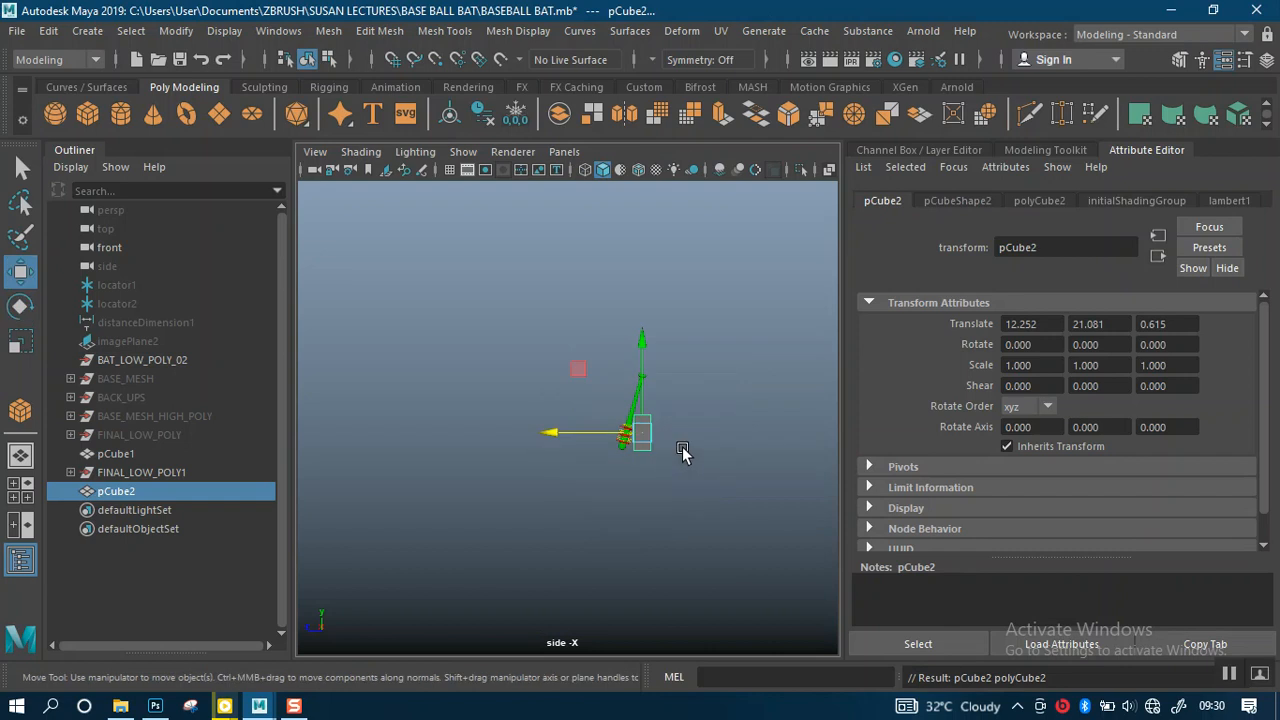
pyautogui.scroll(2, 692, 489)
pyautogui.moveTo(686, 367); pyautogui.dragTo(693, 334)
pyautogui.hotkey('ctrl', 'z')
pyautogui.keyDown('alt'); pyautogui.moveTo(731, 410); pyautogui.dragTo(690, 394, button='middle'); pyautogui.keyUp('alt')
pyautogui.scroll(5, 690, 397)
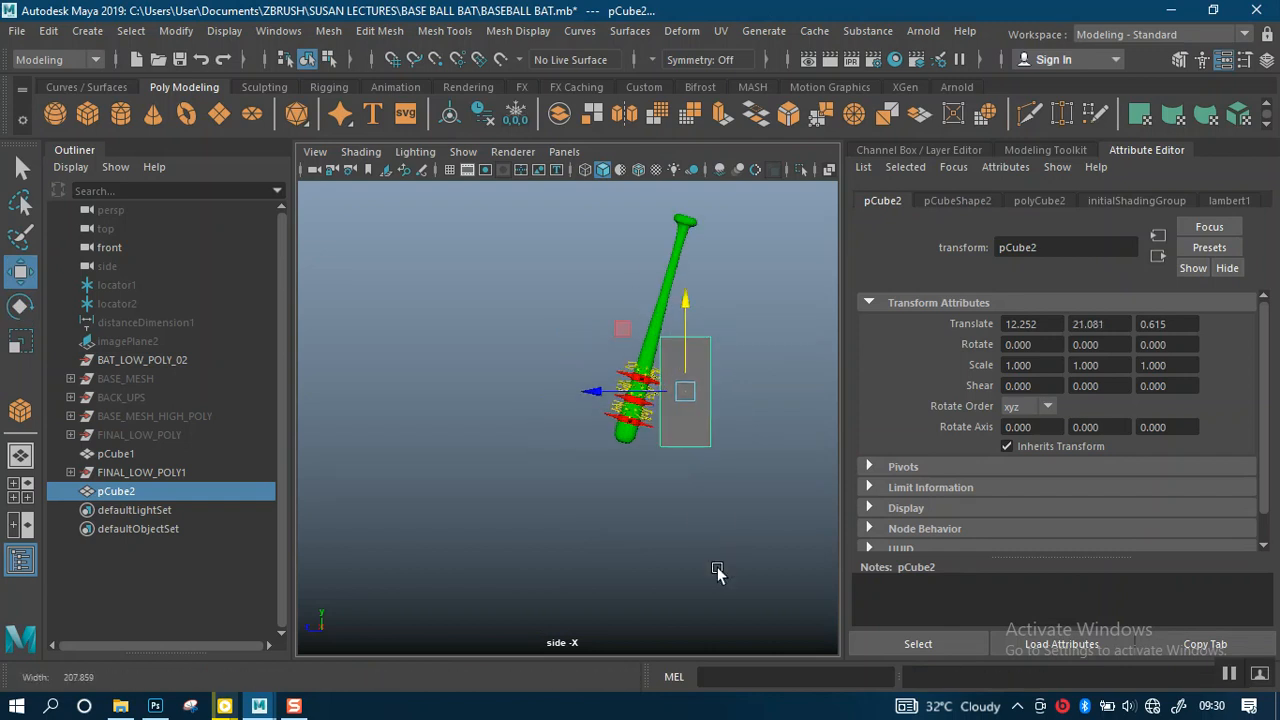
pyautogui.scroll(1, 628, 362)
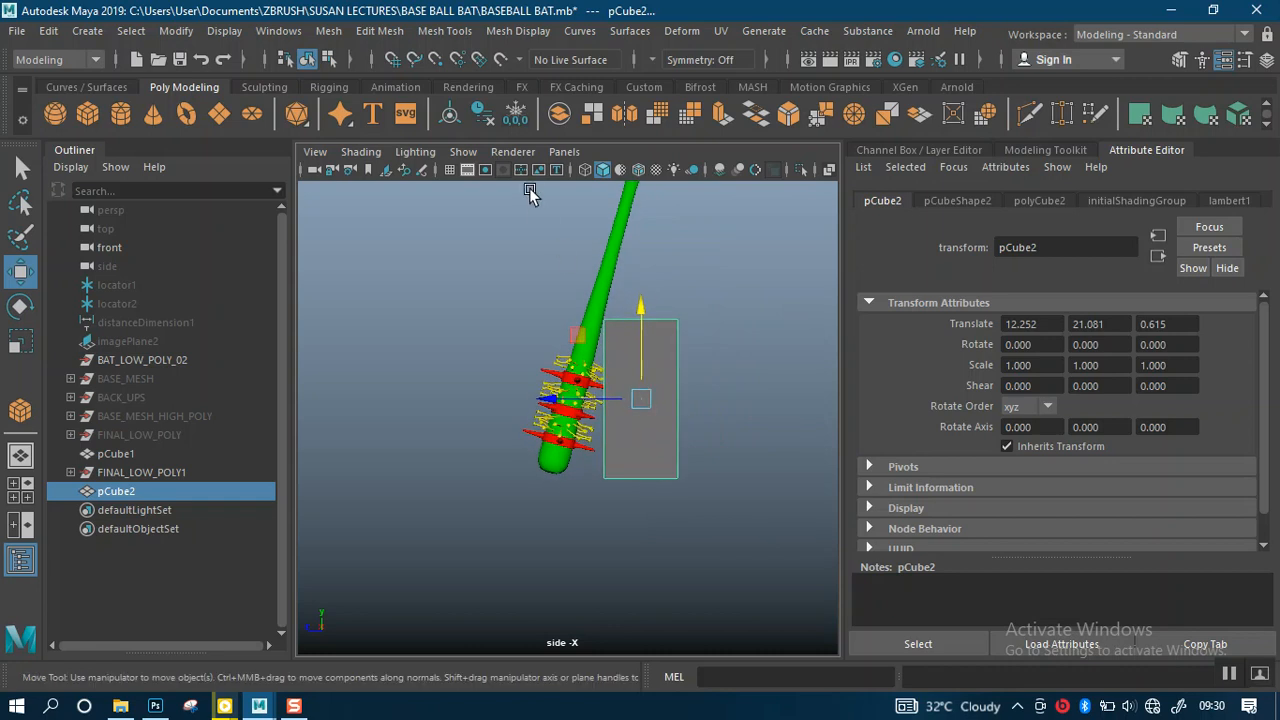
pyautogui.moveTo(663, 344); pyautogui.dragTo(560, 270, button='right')
pyautogui.moveTo(726, 367); pyautogui.dragTo(729, 364)
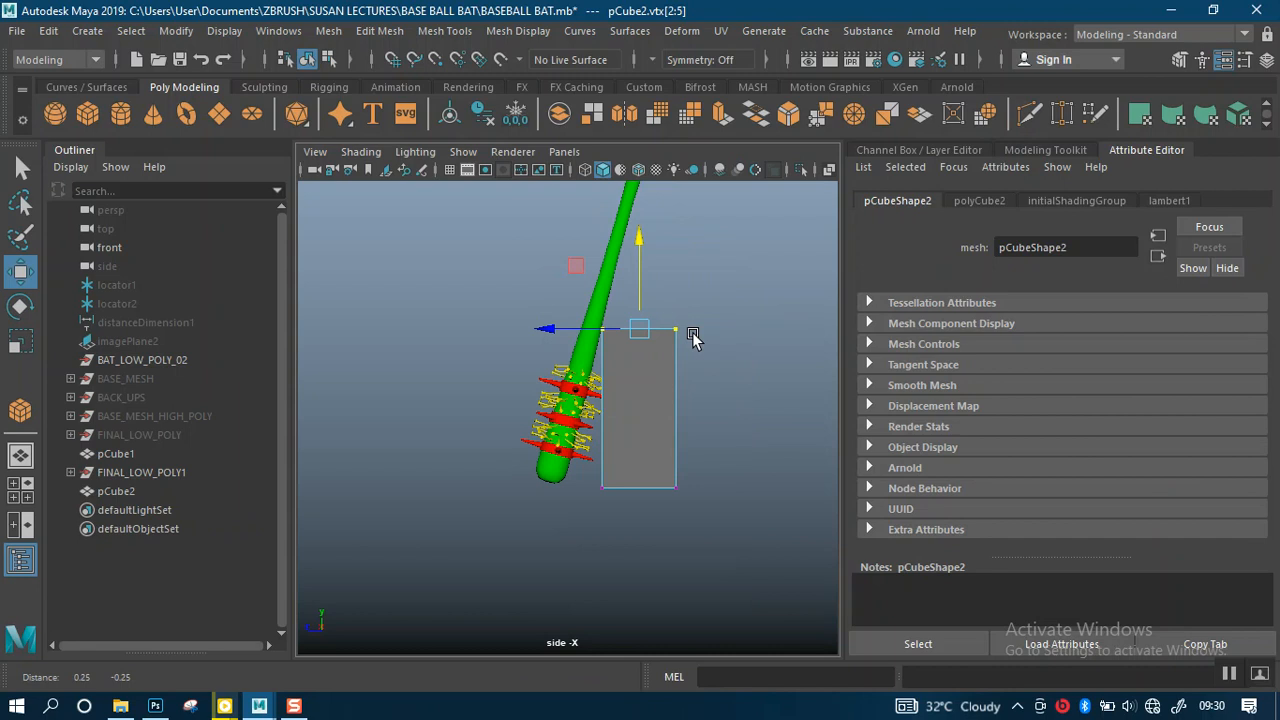
pyautogui.keyDown('alt'); pyautogui.moveTo(691, 337); pyautogui.dragTo(636, 388, button='middle'); pyautogui.keyUp('alt')
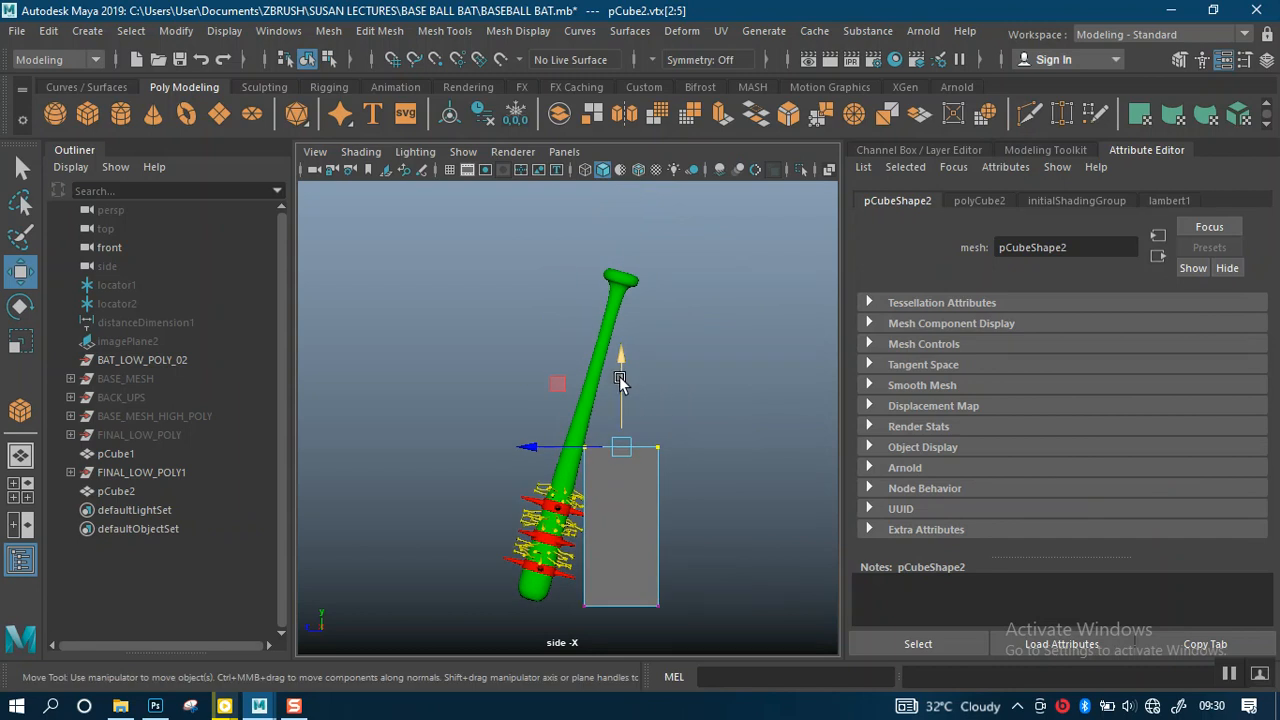
pyautogui.moveTo(619, 376); pyautogui.dragTo(652, 260)
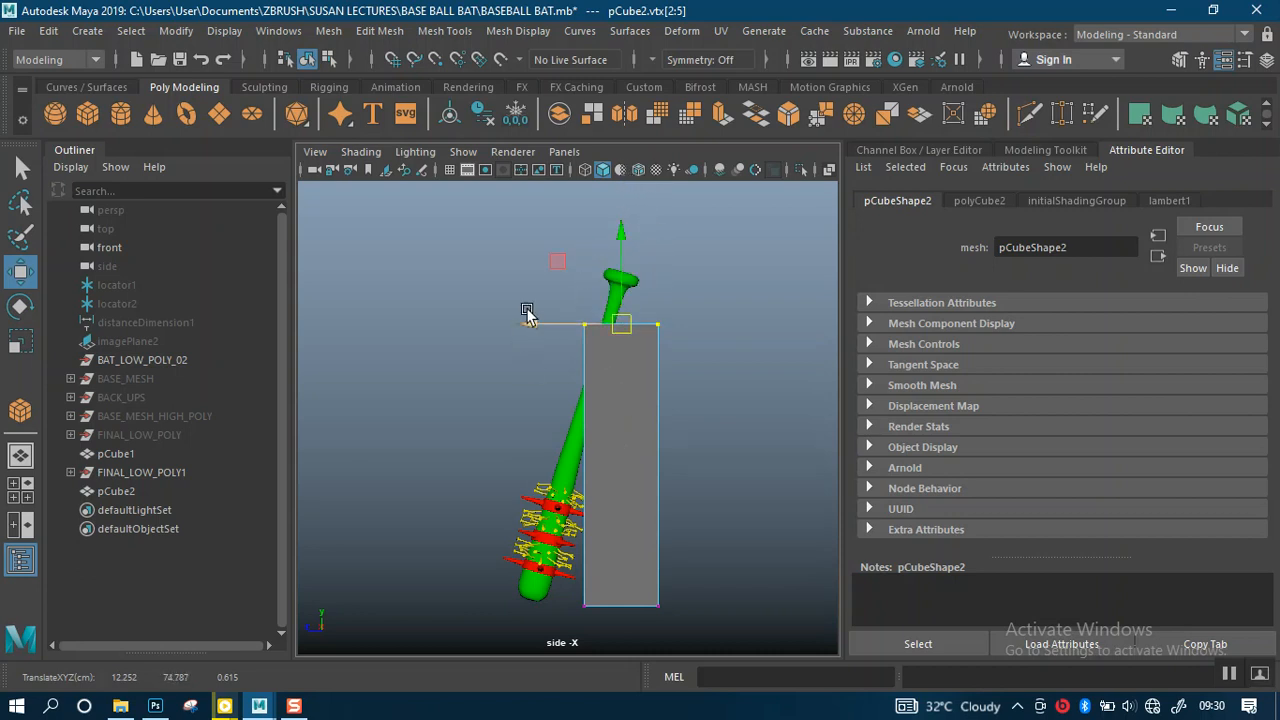
pyautogui.moveTo(588, 388); pyautogui.dragTo(668, 158, button='right')
pyautogui.moveTo(540, 532); pyautogui.dragTo(566, 527, button='middle')
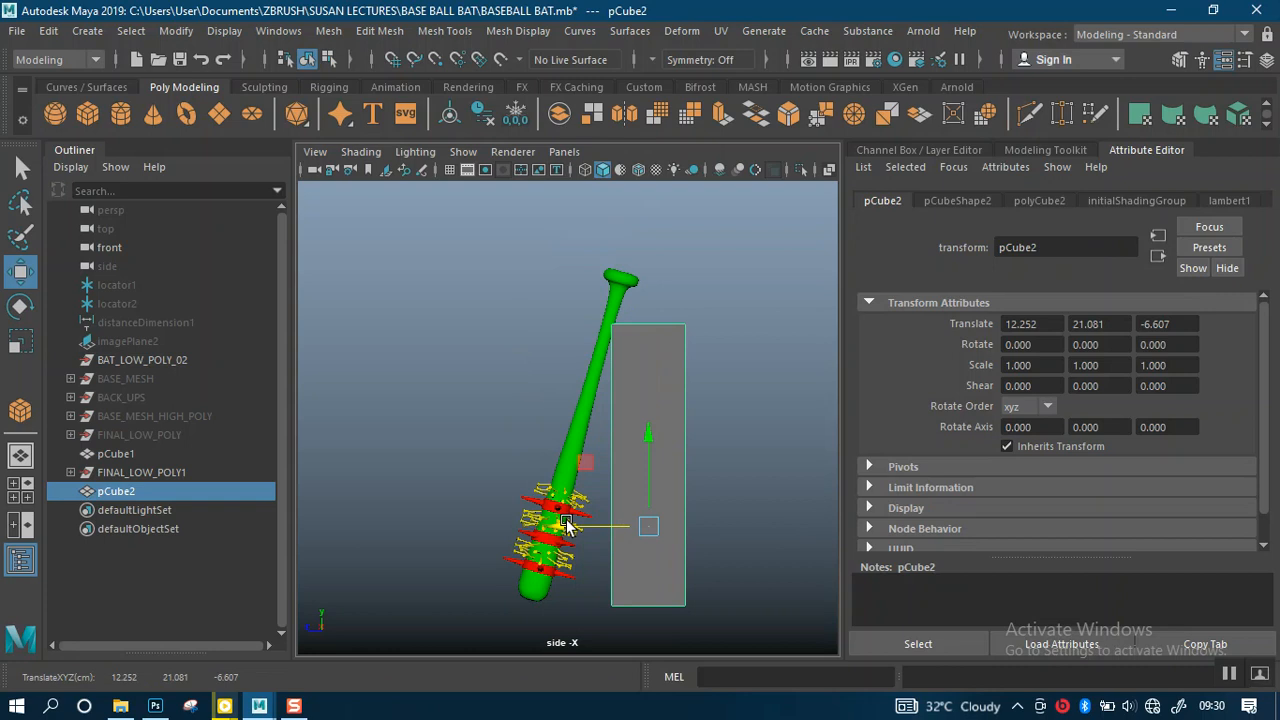
# Step: Bevel all edges of the tall cube behind the bat in the perspective view with a fraction of 0.46
pyautogui.press('space')
pyautogui.press('space')
pyautogui.keyDown('alt'); pyautogui.moveTo(634, 390); pyautogui.dragTo(670, 423); pyautogui.keyUp('alt')
pyautogui.keyDown('alt'); pyautogui.moveTo(657, 420); pyautogui.dragTo(674, 474, button='right'); pyautogui.keyUp('alt')
pyautogui.keyDown('alt'); pyautogui.moveTo(600, 384); pyautogui.dragTo(540, 356); pyautogui.keyUp('alt')
pyautogui.rightClick(559, 340)
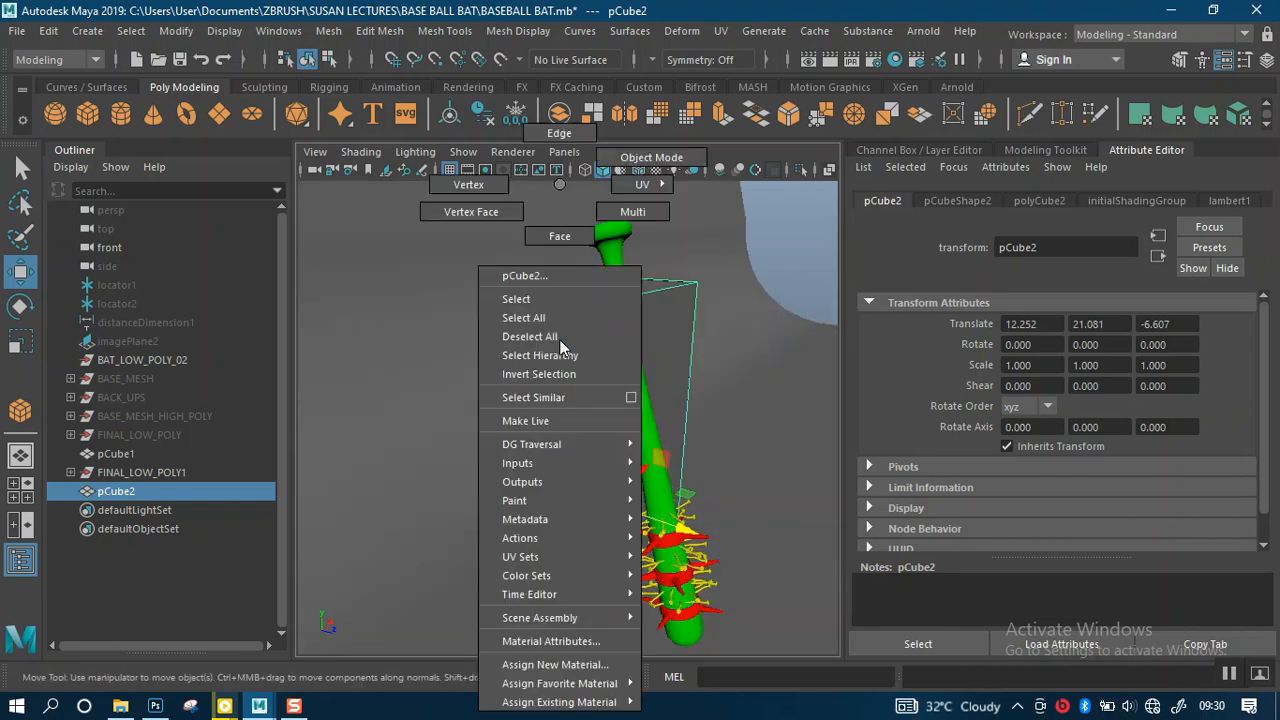
pyautogui.click(556, 337)
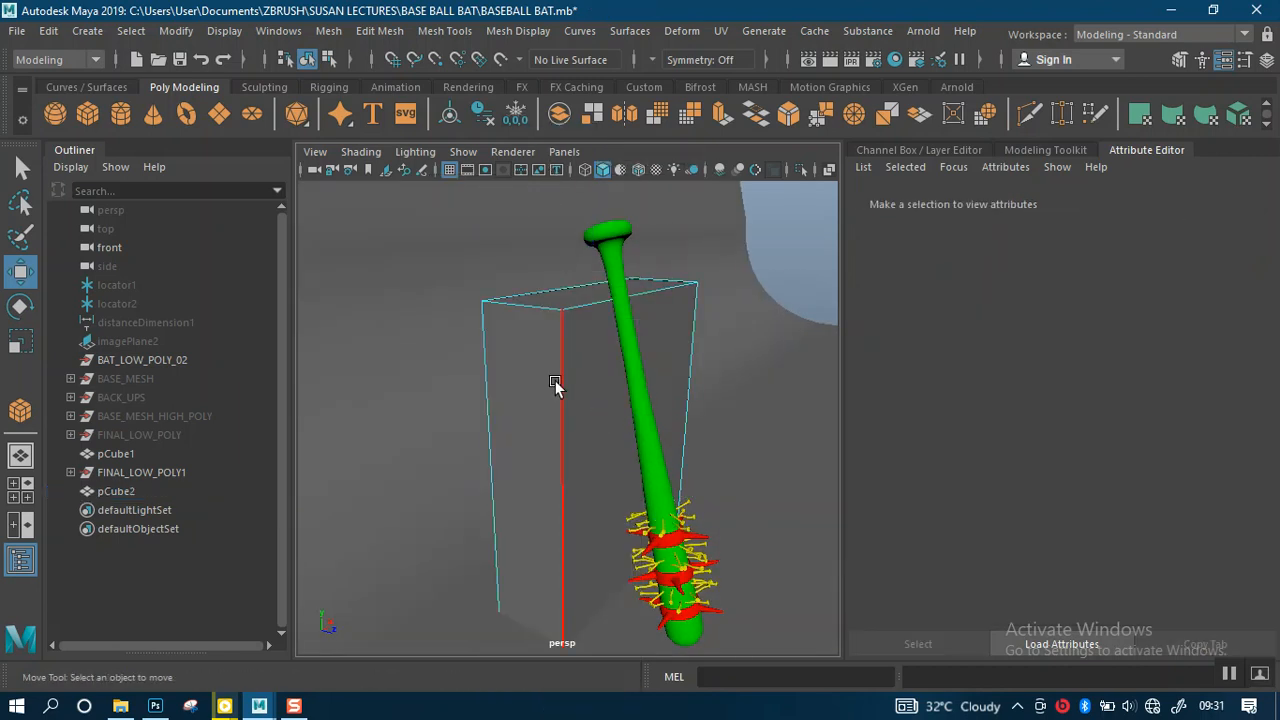
pyautogui.keyDown('alt'); pyautogui.moveTo(557, 414); pyautogui.dragTo(480, 309, button='right'); pyautogui.keyUp('alt')
pyautogui.moveTo(446, 269); pyautogui.dragTo(628, 484)
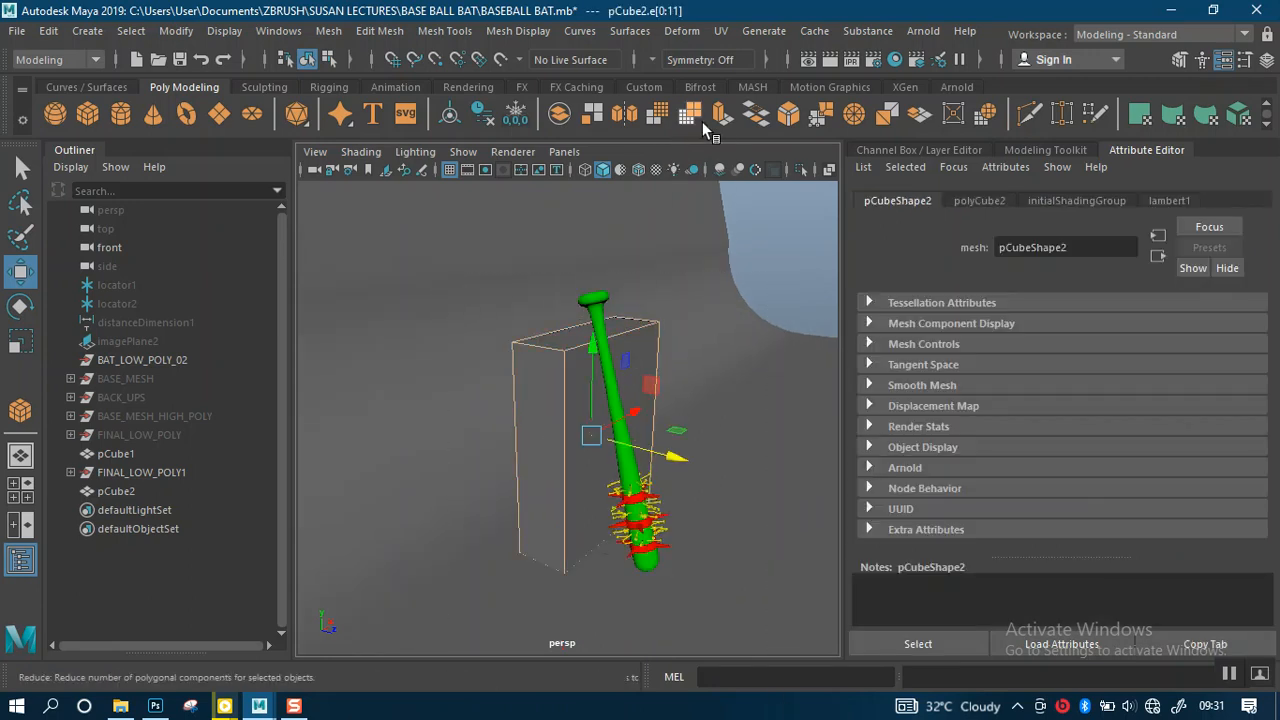
pyautogui.click(788, 113)
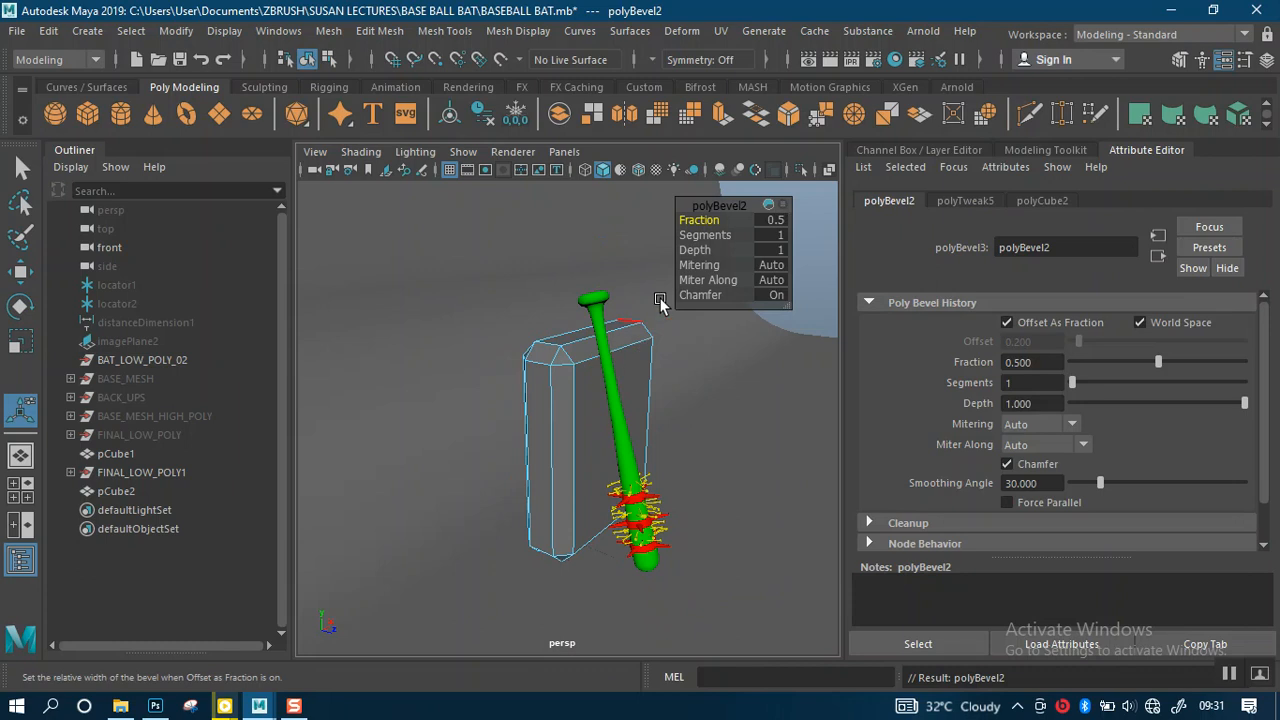
pyautogui.moveTo(704, 222); pyautogui.dragTo(699, 222)
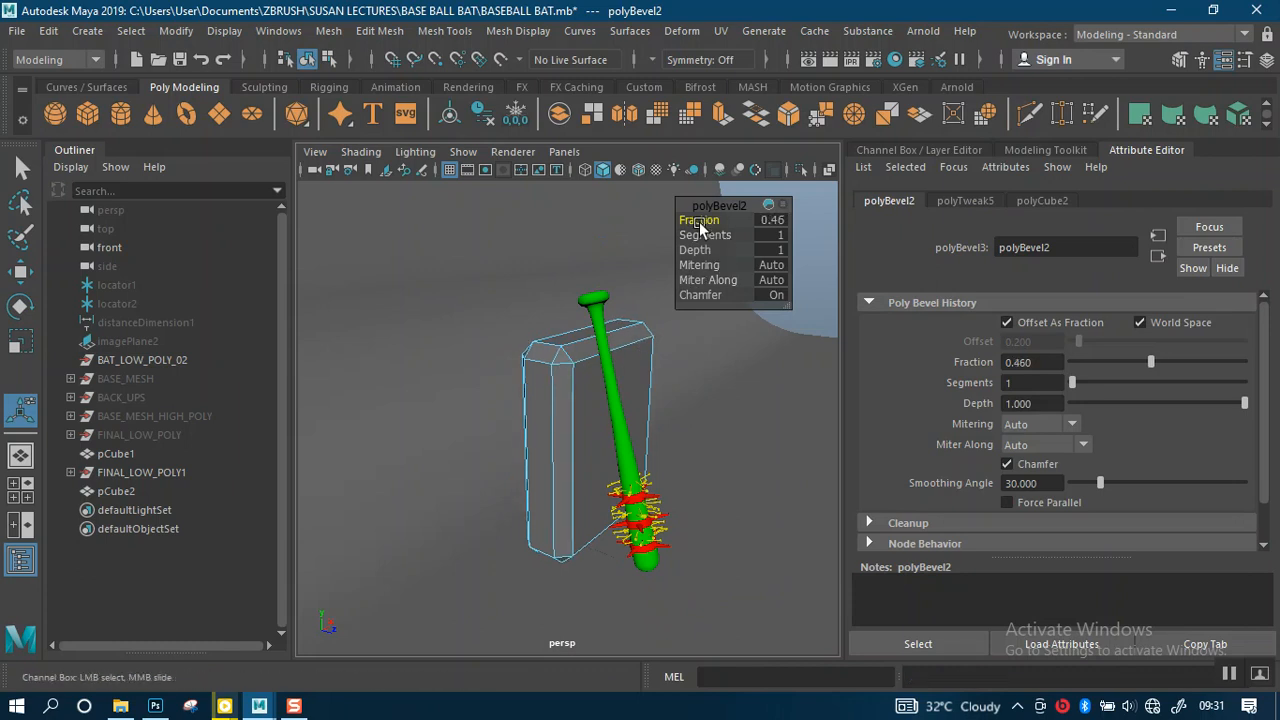
# Step: Try the cube's bevel with Chamfer turned off, and turn Chamfer back on
pyautogui.click(772, 296)
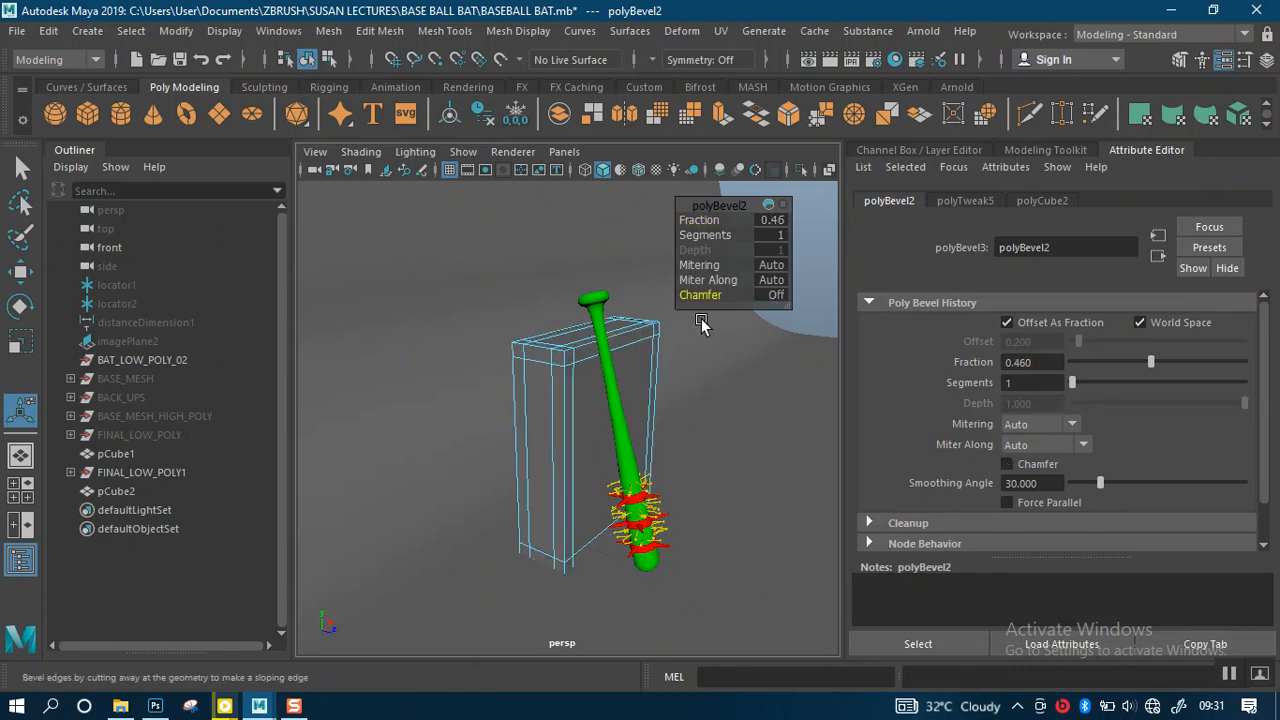
pyautogui.keyDown('alt'); pyautogui.moveTo(552, 309); pyautogui.dragTo(569, 389, button='right'); pyautogui.keyUp('alt')
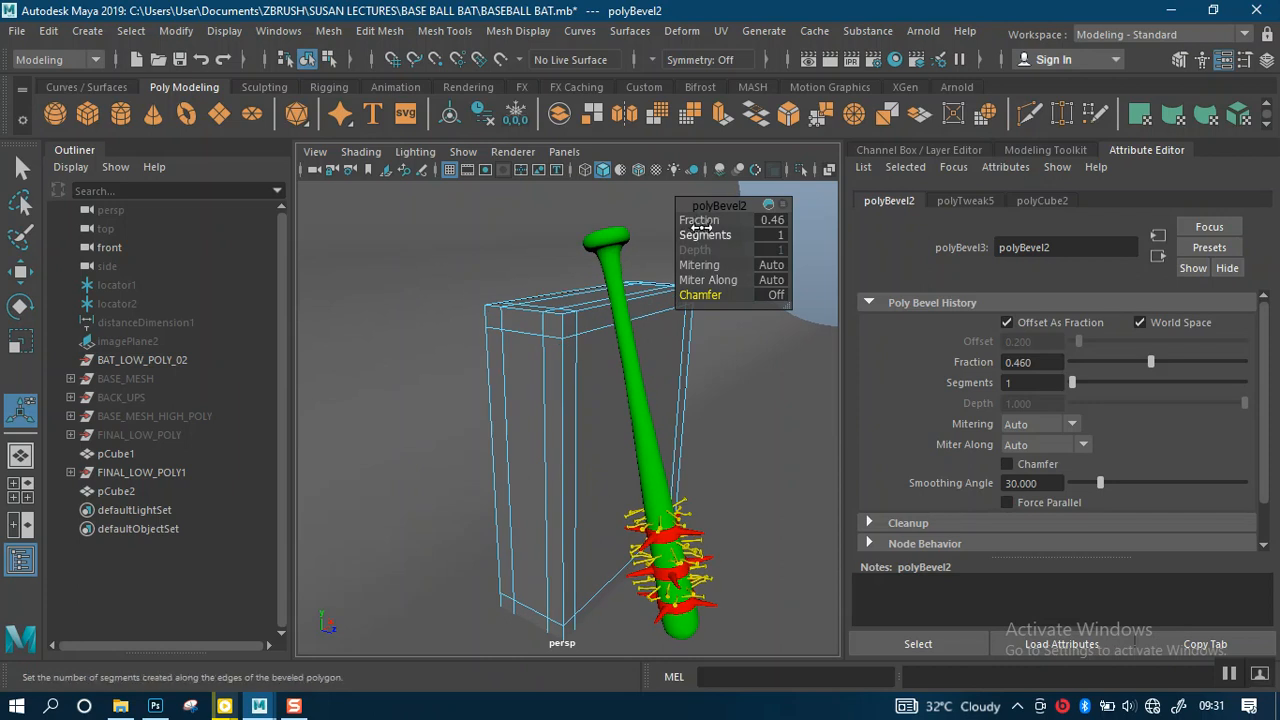
pyautogui.click(755, 294)
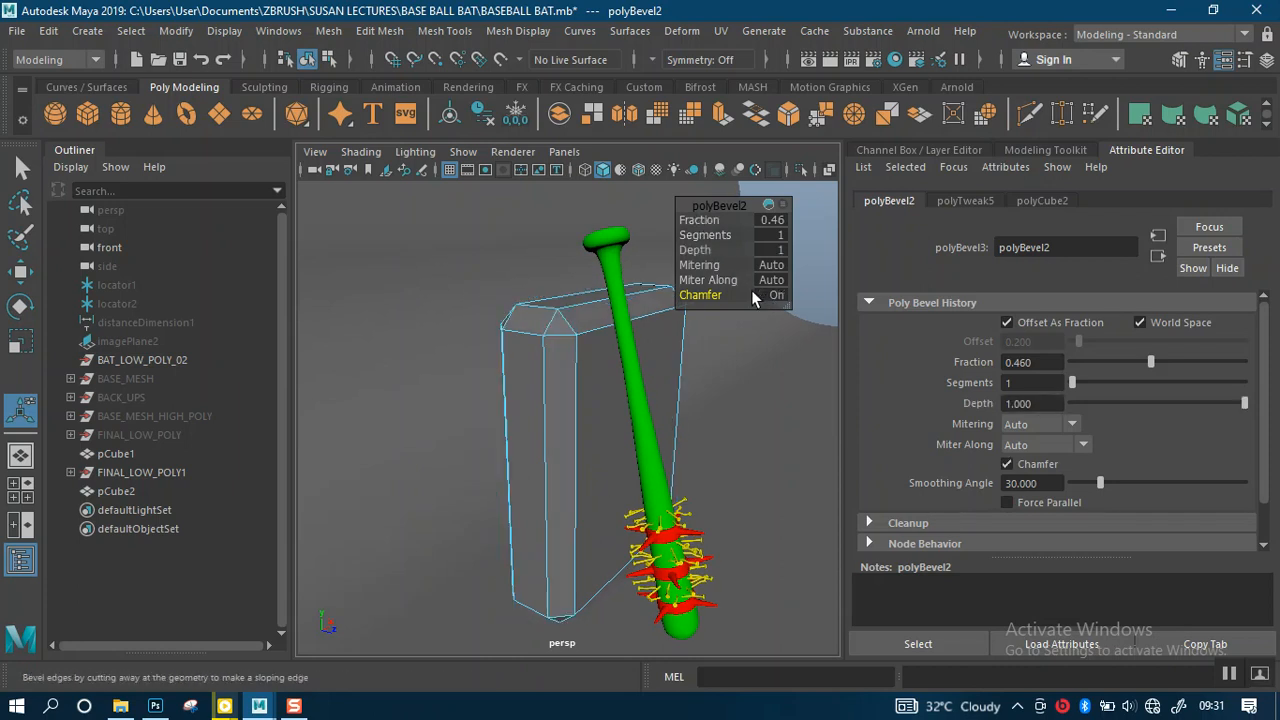
# Step: Set the cube's bevel to 10 segments, return to object mode and clear the selection
pyautogui.moveTo(703, 243); pyautogui.dragTo(783, 243)
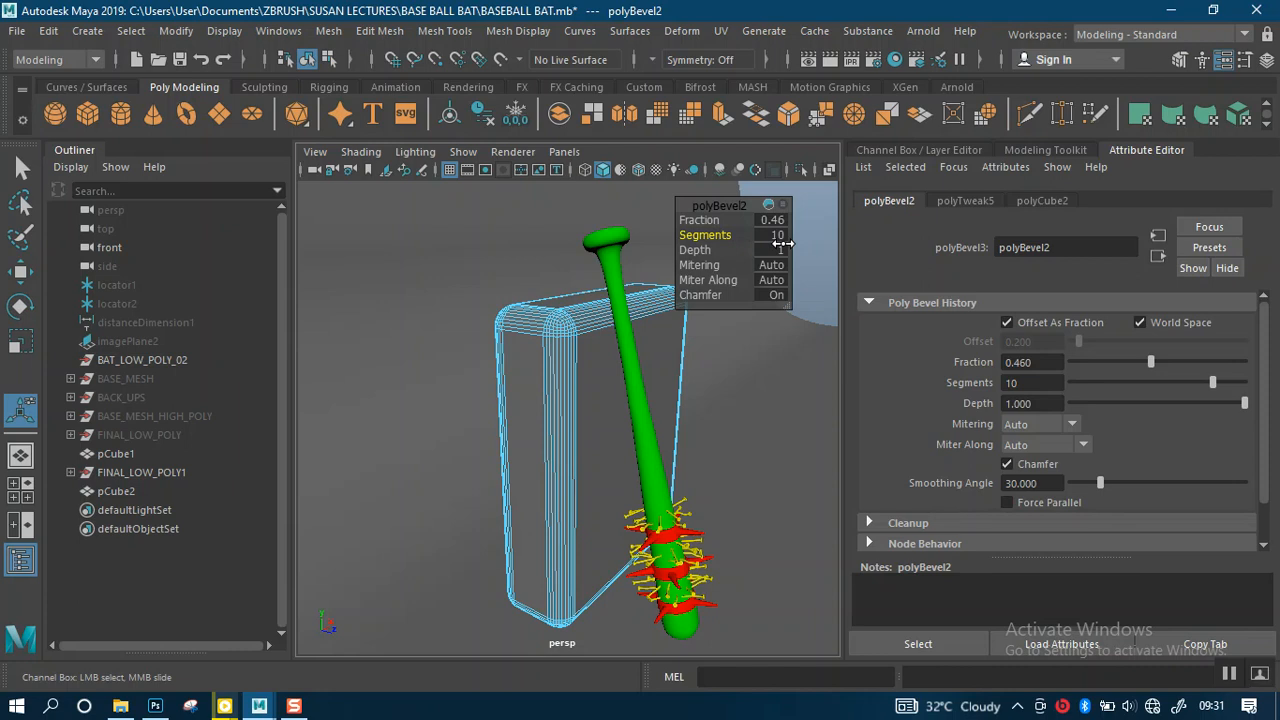
pyautogui.scroll(-4, 578, 392)
pyautogui.keyDown('alt'); pyautogui.moveTo(640, 396); pyautogui.dragTo(533, 413, button='middle'); pyautogui.keyUp('alt')
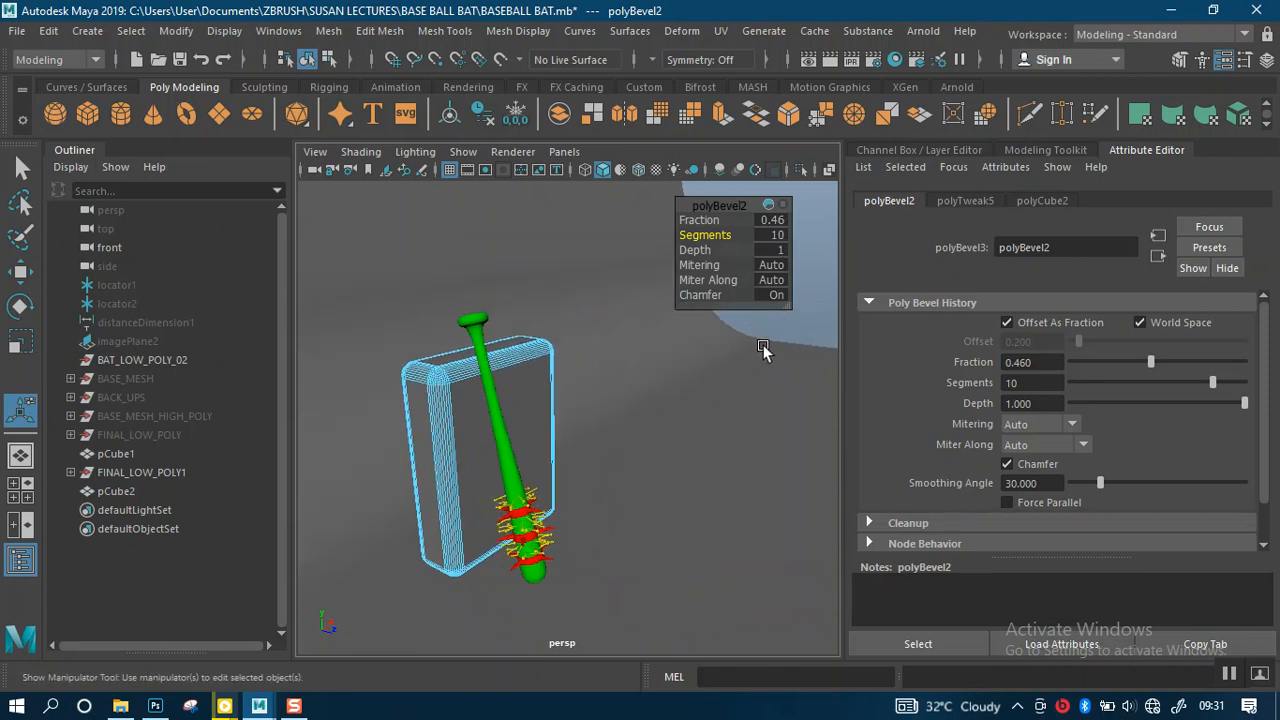
pyautogui.rightClick(798, 323)
pyautogui.moveTo(798, 321); pyautogui.dragTo(882, 162, button='right')
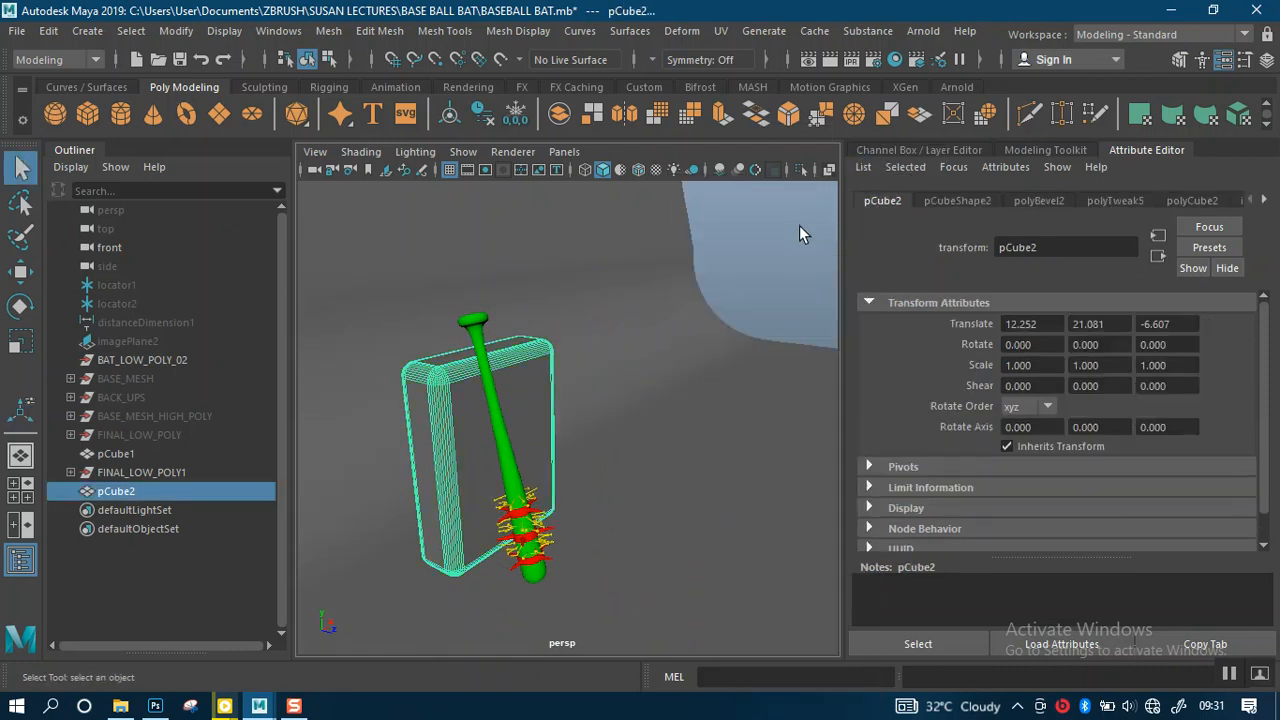
pyautogui.click(797, 226)
# Step: Select the whole FINAL_LOW_POLY1 bat group, save the scene, and lower the group to Translate Y about -1.5
pyautogui.scroll(-2, 556, 391)
pyautogui.scroll(4, 545, 465)
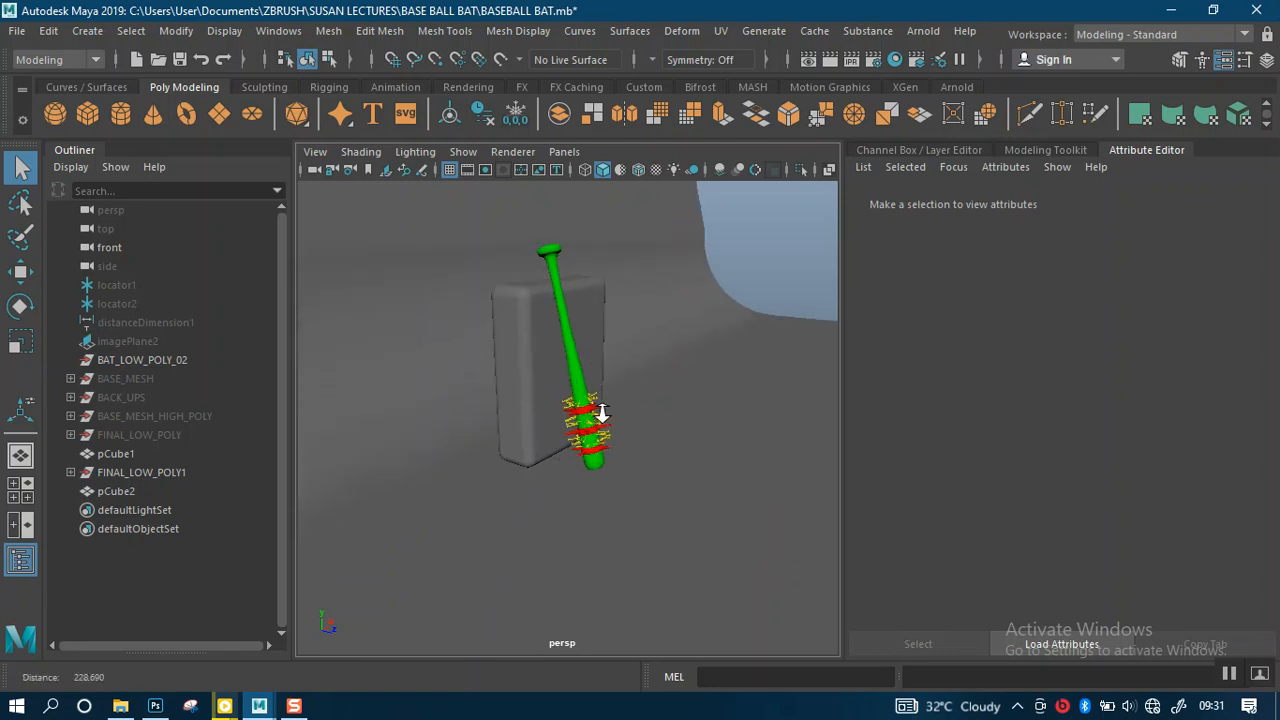
pyautogui.keyDown('alt'); pyautogui.moveTo(548, 468); pyautogui.dragTo(618, 352); pyautogui.keyUp('alt')
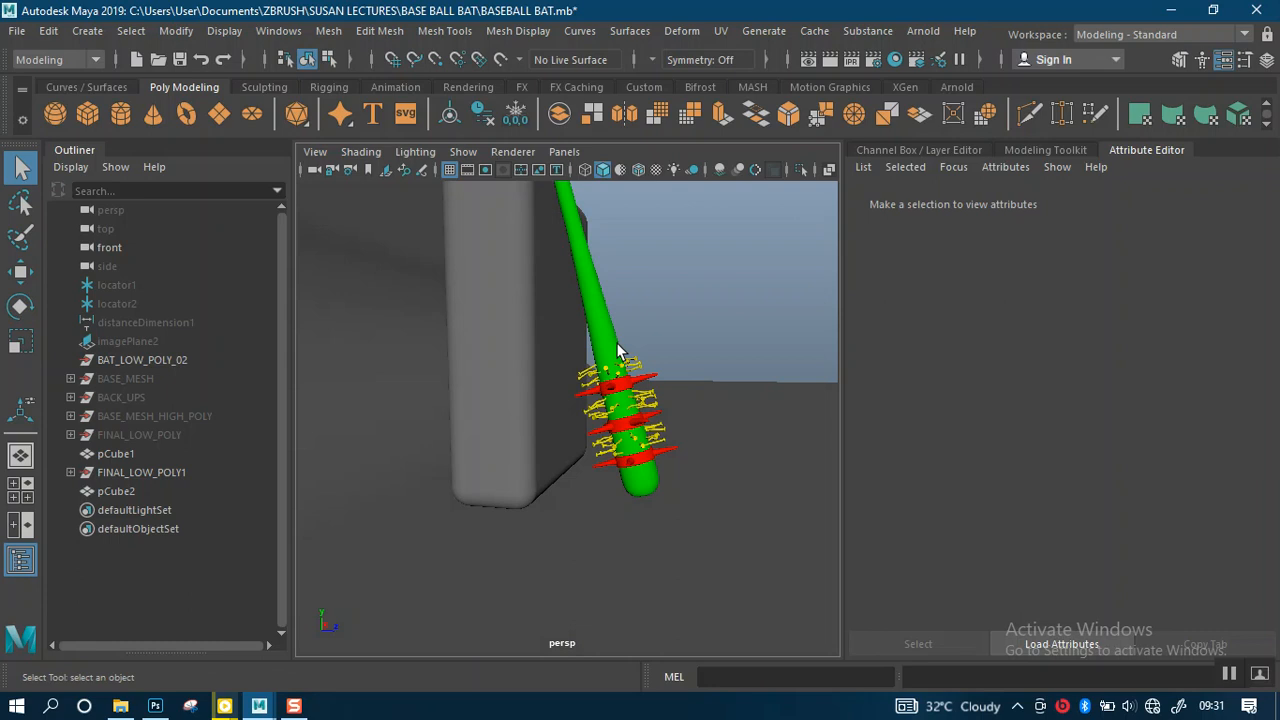
pyautogui.click(150, 472)
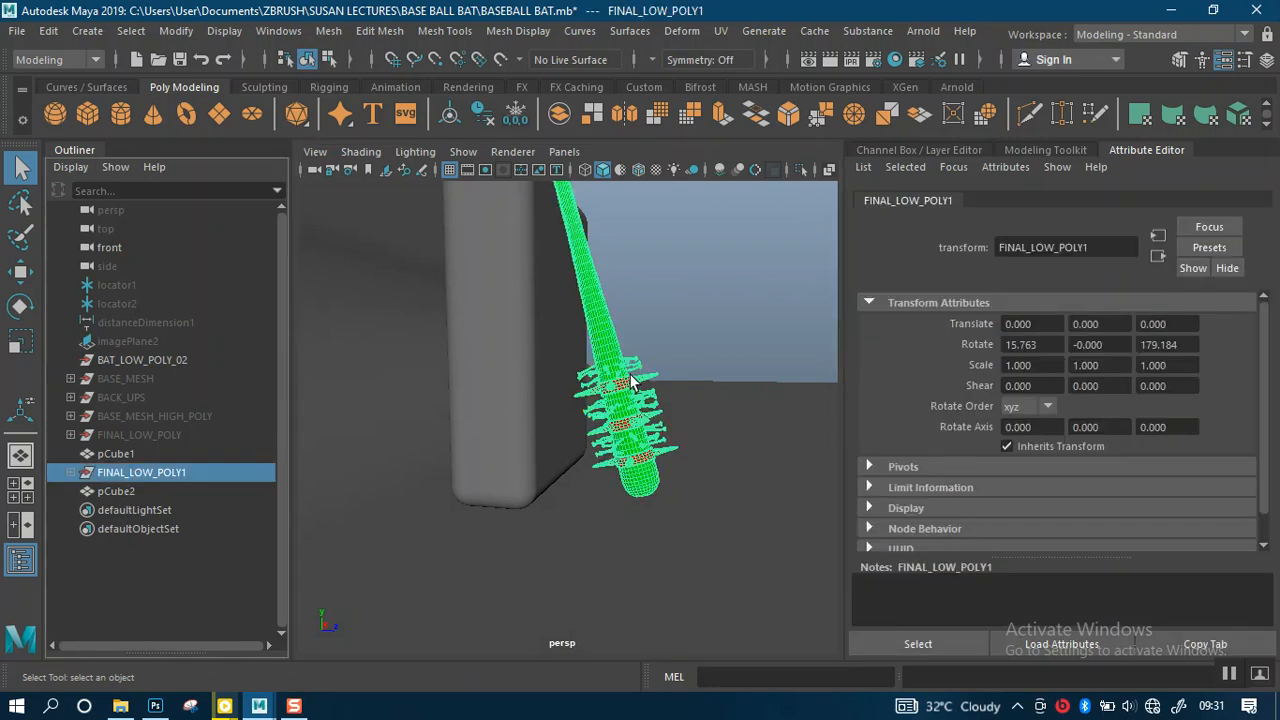
pyautogui.hotkey('ctrl', 's')
pyautogui.press('w')
pyautogui.keyDown('alt'); pyautogui.moveTo(643, 368); pyautogui.dragTo(623, 262); pyautogui.keyUp('alt')
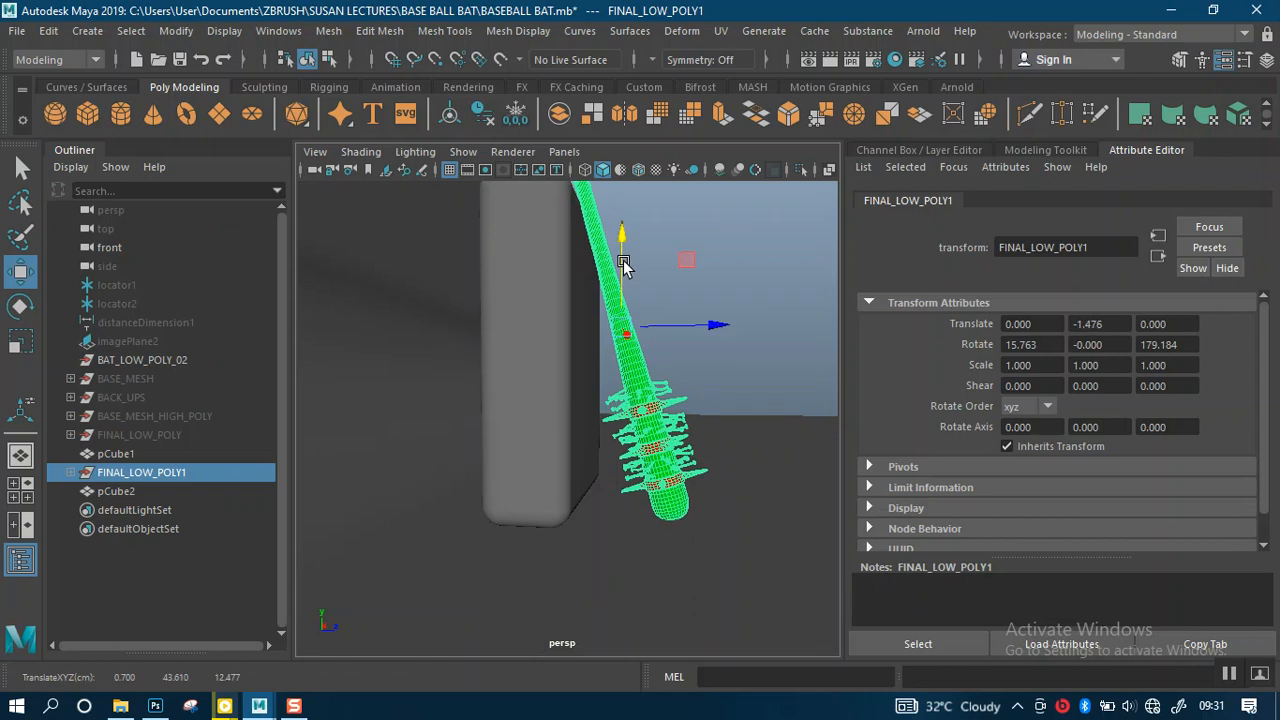
# Step: Slide the bevelled cube sideways to X about 2.3 to centre it behind the bat, and clear the selection
pyautogui.keyDown('alt'); pyautogui.moveTo(712, 349); pyautogui.dragTo(668, 398); pyautogui.keyUp('alt')
pyautogui.click(668, 398)
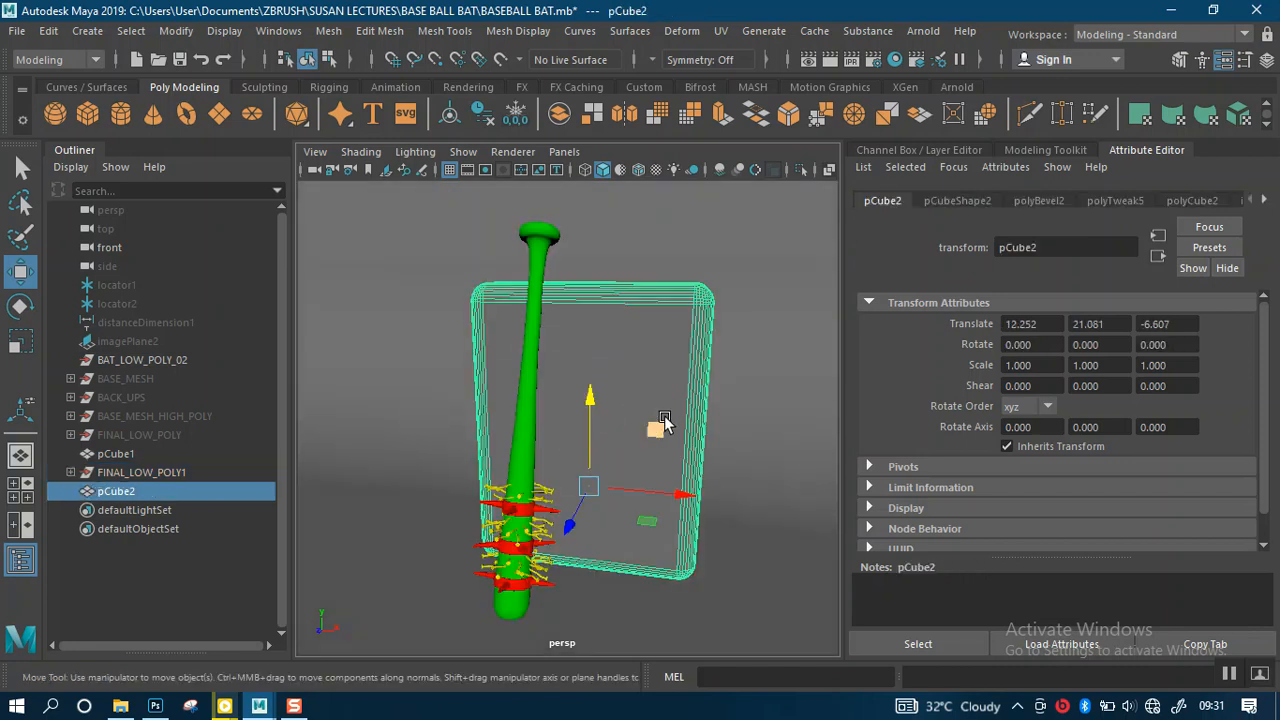
pyautogui.moveTo(680, 500); pyautogui.dragTo(643, 490)
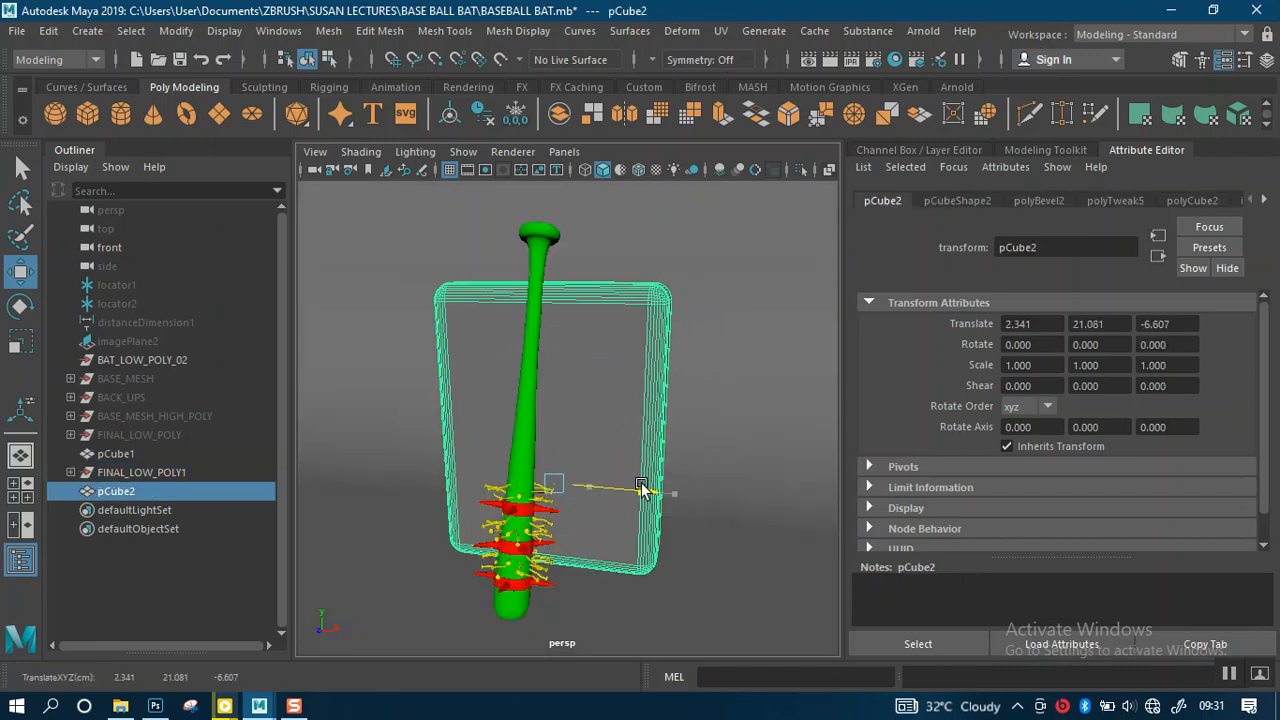
pyautogui.keyDown('alt'); pyautogui.moveTo(666, 394); pyautogui.dragTo(534, 369); pyautogui.keyUp('alt')
pyautogui.click(720, 313)
pyautogui.keyDown('alt'); pyautogui.moveTo(534, 369); pyautogui.dragTo(599, 443, button='right'); pyautogui.keyUp('alt')
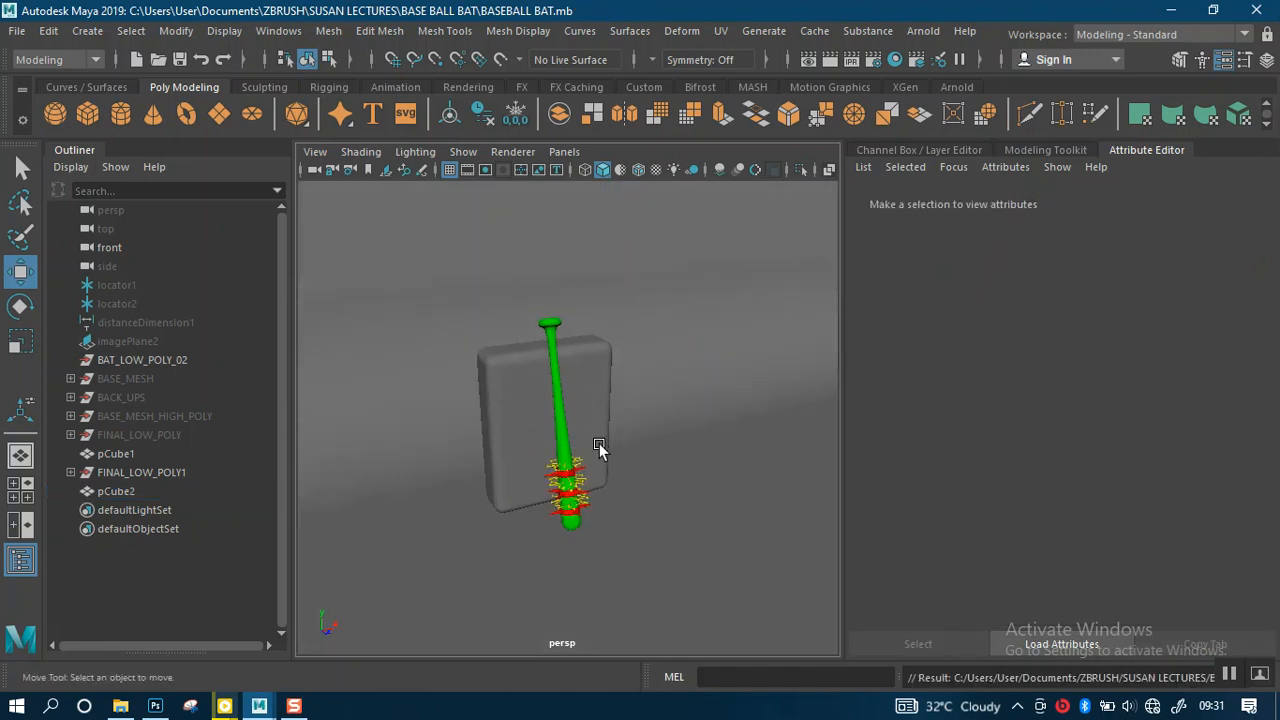
# Step: Examine the leaning bat and its supporting cube against the backdrop from several angles and distances
pyautogui.scroll(2, 664, 421)
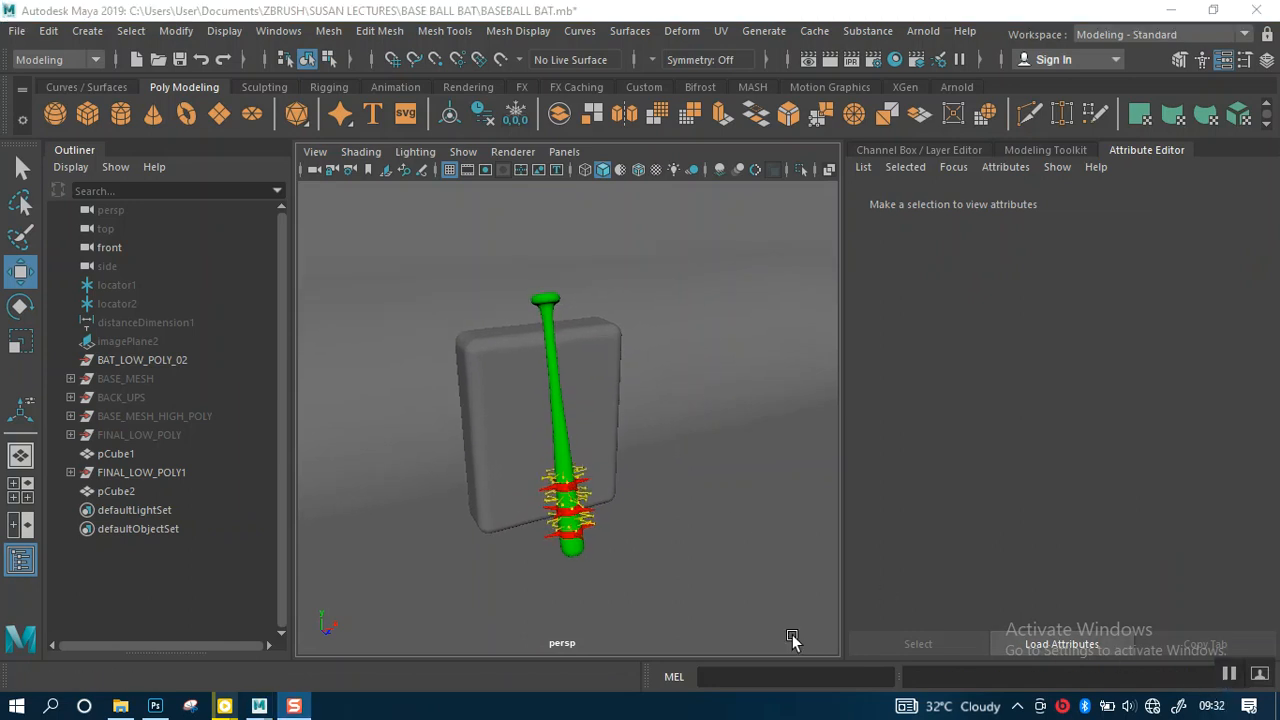
pyautogui.scroll(-2, 620, 430)
pyautogui.keyDown('alt'); pyautogui.moveTo(614, 404); pyautogui.dragTo(663, 488, button='middle'); pyautogui.keyUp('alt')
pyautogui.keyDown('alt'); pyautogui.moveTo(663, 488); pyautogui.dragTo(601, 374); pyautogui.keyUp('alt')
pyautogui.scroll(-4, 608, 408)
pyautogui.keyDown('alt'); pyautogui.moveTo(585, 424); pyautogui.dragTo(640, 440); pyautogui.keyUp('alt')
pyautogui.scroll(4, 678, 470)
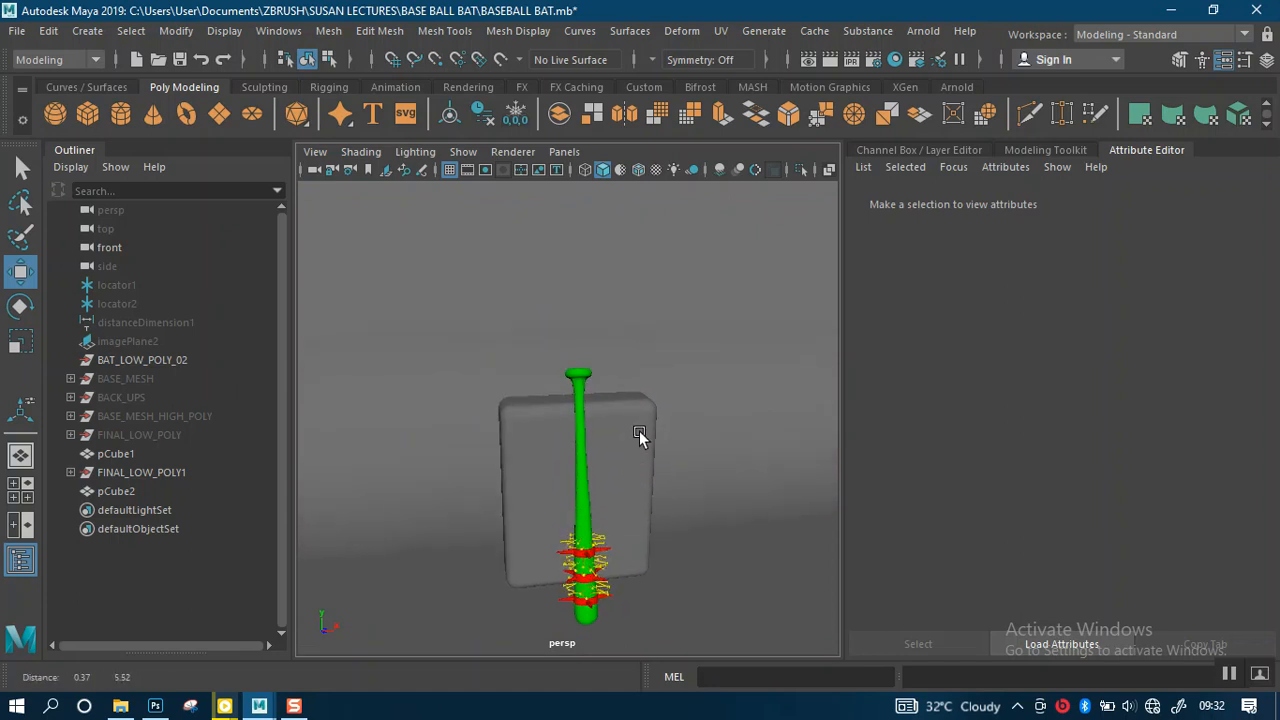
pyautogui.keyDown('alt'); pyautogui.moveTo(589, 349); pyautogui.dragTo(618, 372); pyautogui.keyUp('alt')
# Step: Assign a new Arnold aiStandardSurface material to the curved backdrop
pyautogui.click(603, 317)
pyautogui.scroll(-2, 607, 330)
pyautogui.keyDown('alt'); pyautogui.moveTo(640, 294); pyautogui.dragTo(629, 303); pyautogui.keyUp('alt')
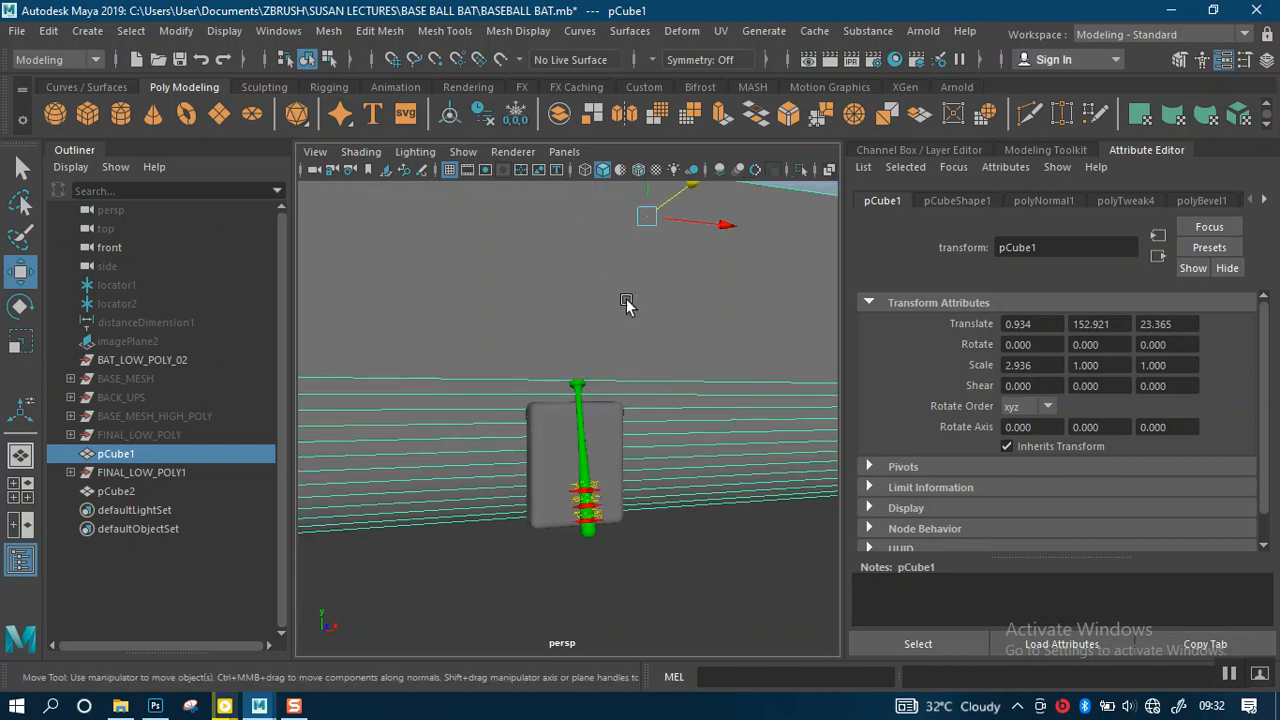
pyautogui.rightClick(672, 343)
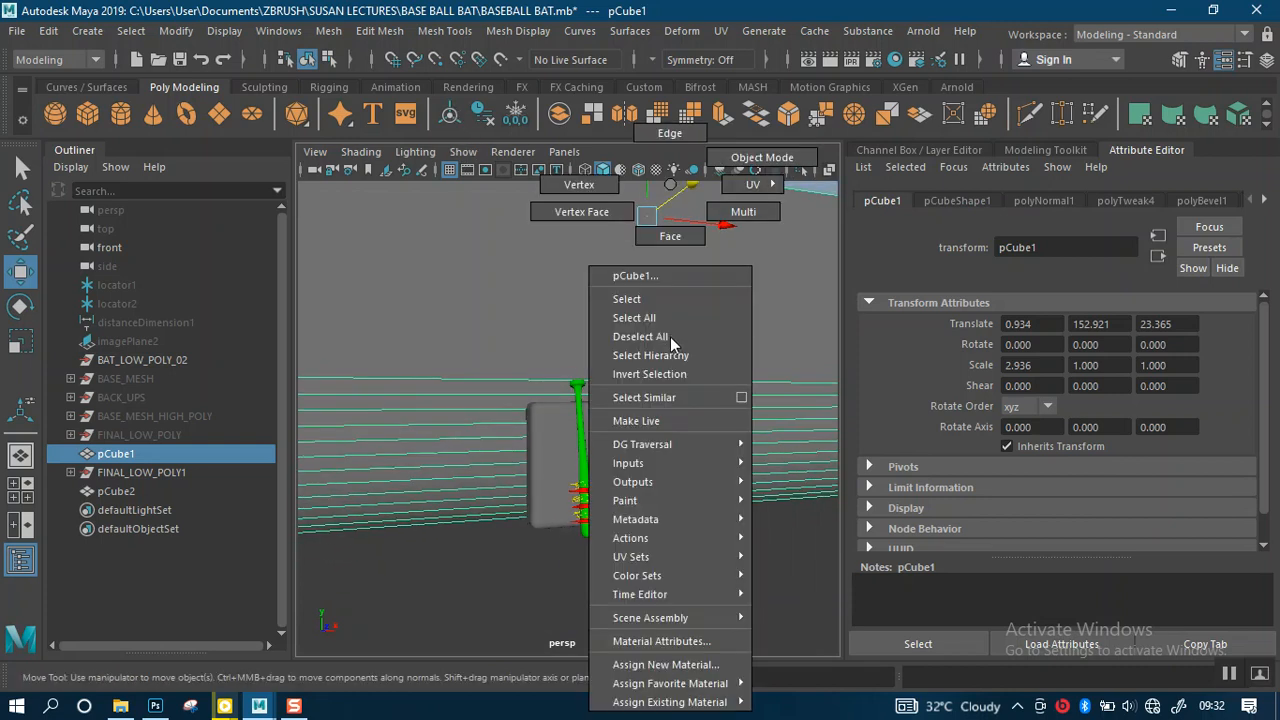
pyautogui.click(656, 665)
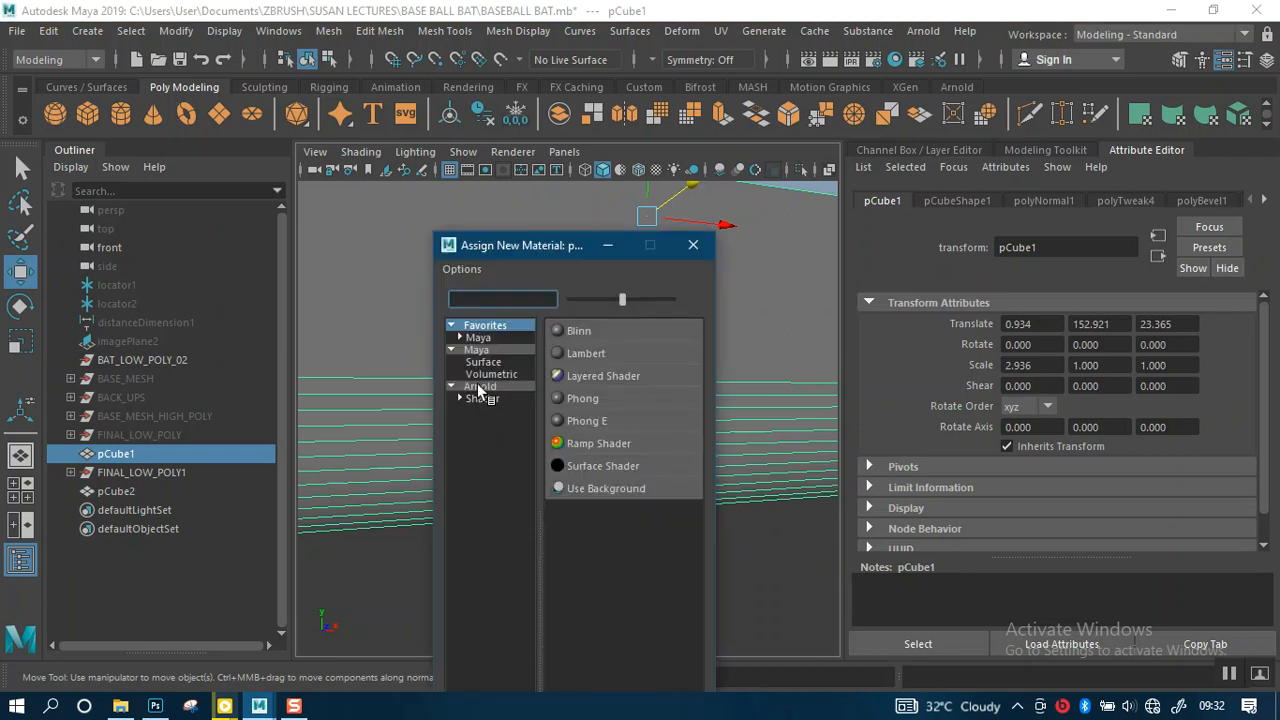
pyautogui.click(481, 387)
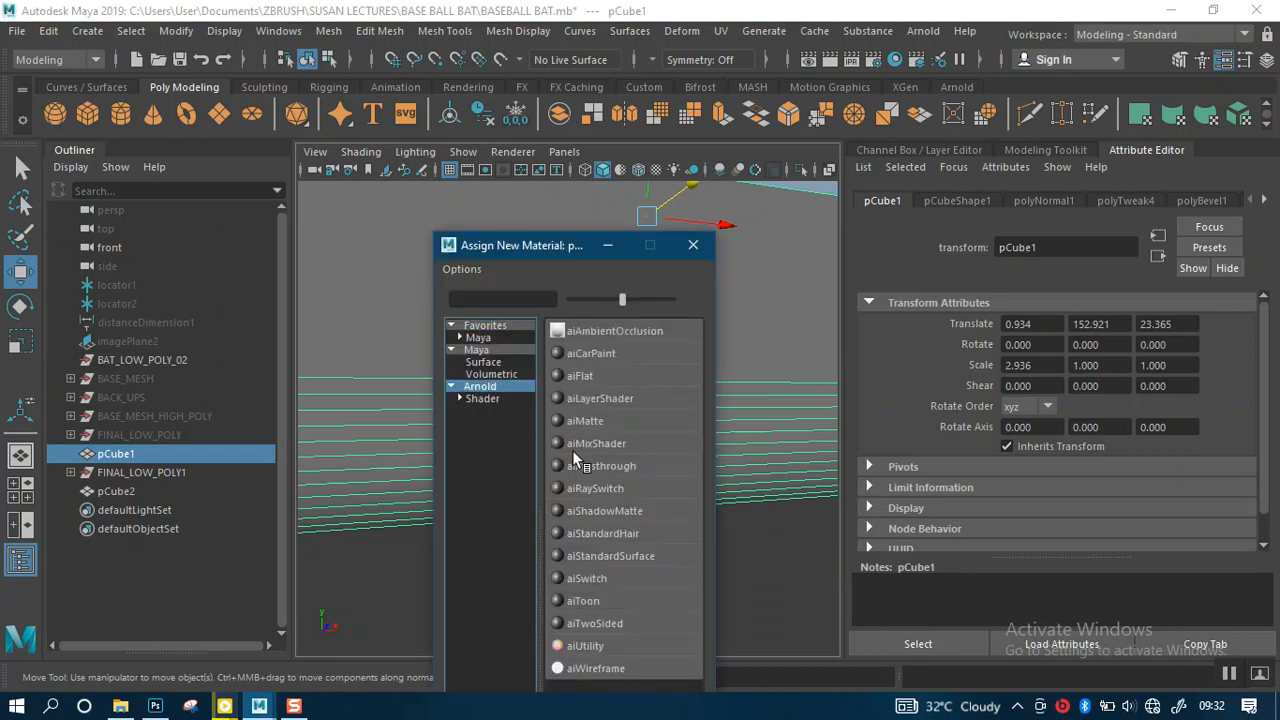
pyautogui.click(609, 556)
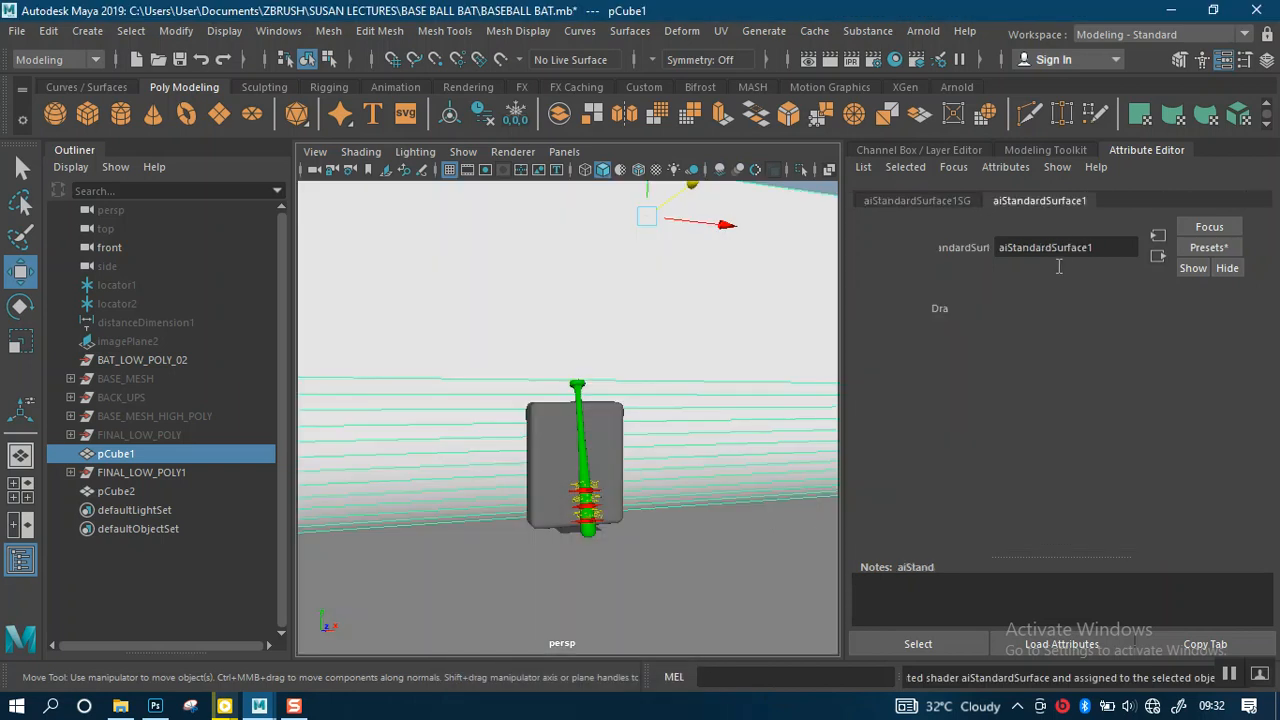
# Step: Rename the backdrop's new material to ai_backdrop
pyautogui.moveTo(1109, 247); pyautogui.dragTo(987, 253)
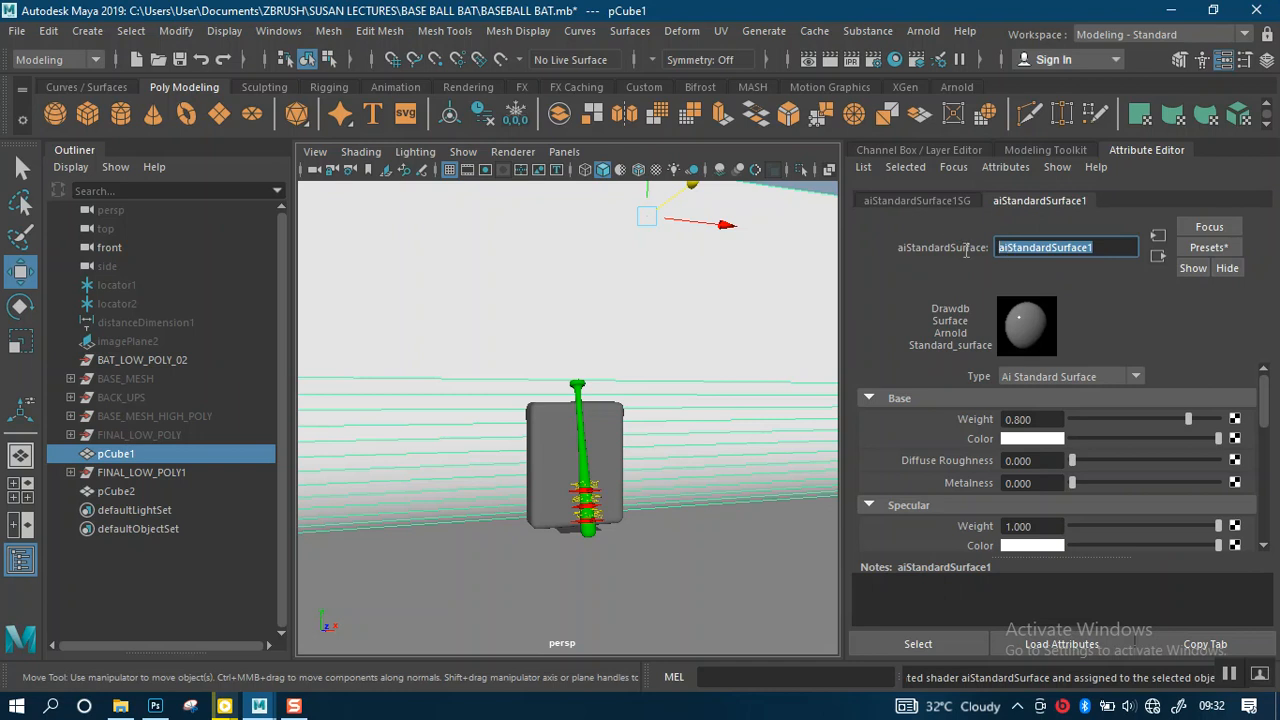
pyautogui.write('ai')
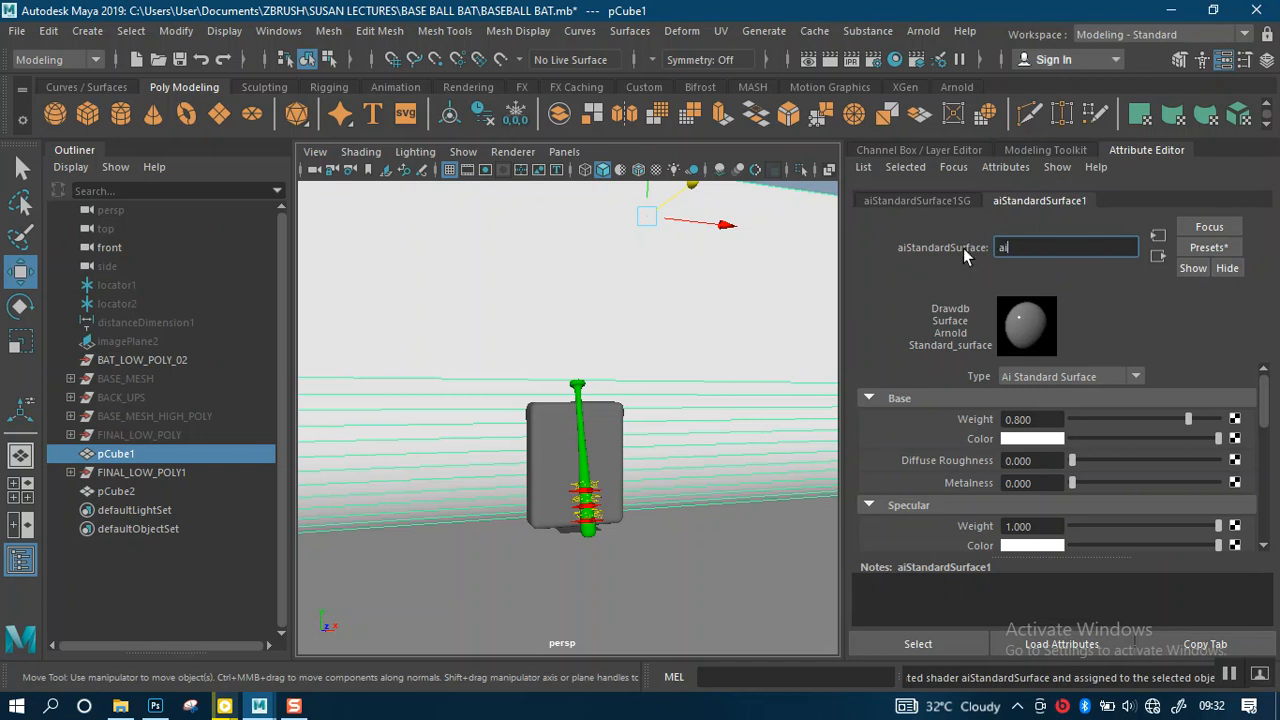
pyautogui.write(' backdrop')
pyautogui.press('Return')
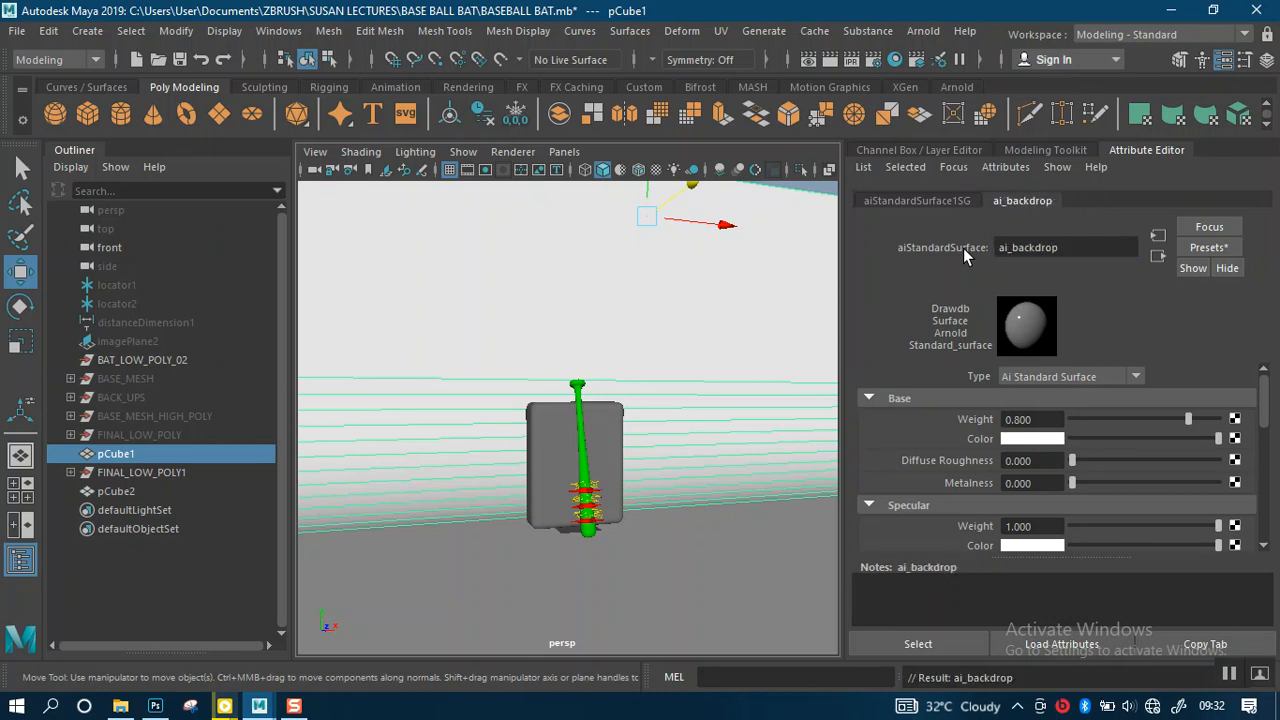
# Step: Delete the construction history of the bevelled supporting cube behind the bat
pyautogui.keyDown('alt'); pyautogui.moveTo(573, 430); pyautogui.dragTo(594, 499, button='right'); pyautogui.keyUp('alt')
pyautogui.keyDown('alt'); pyautogui.moveTo(594, 499); pyautogui.dragTo(611, 490); pyautogui.keyUp('alt')
pyautogui.click(576, 470)
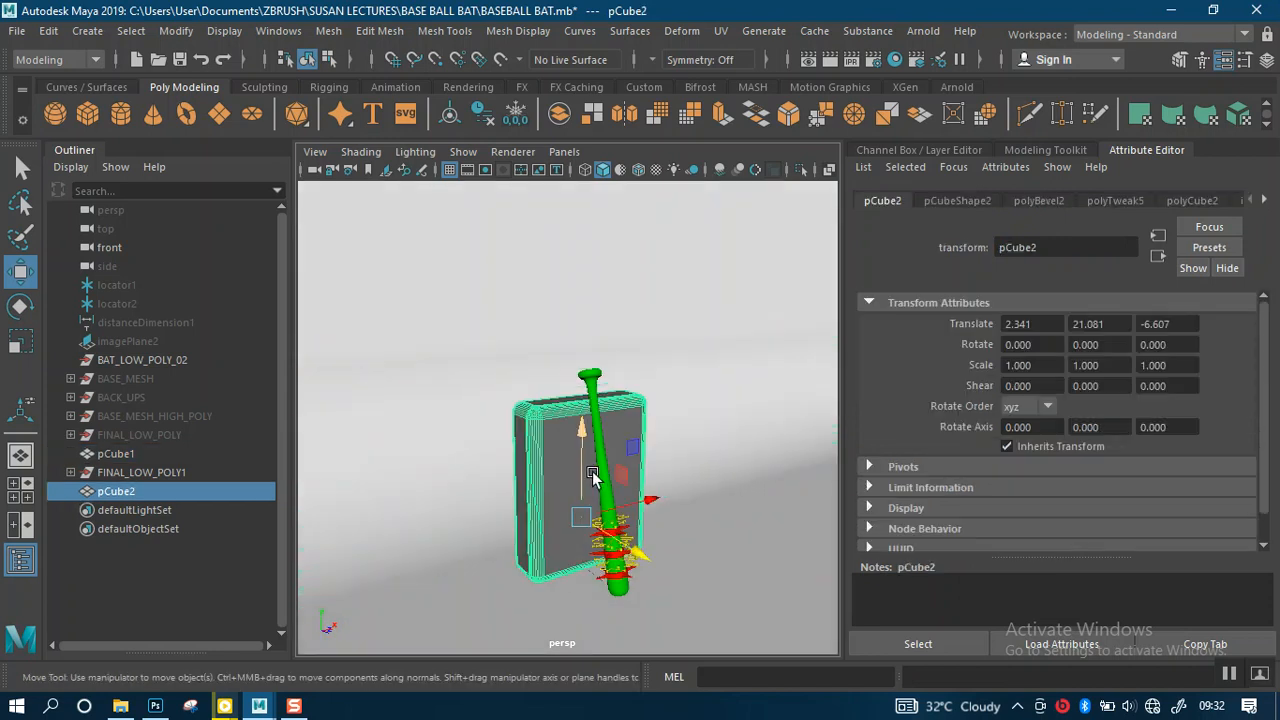
pyautogui.scroll(3, 575, 478)
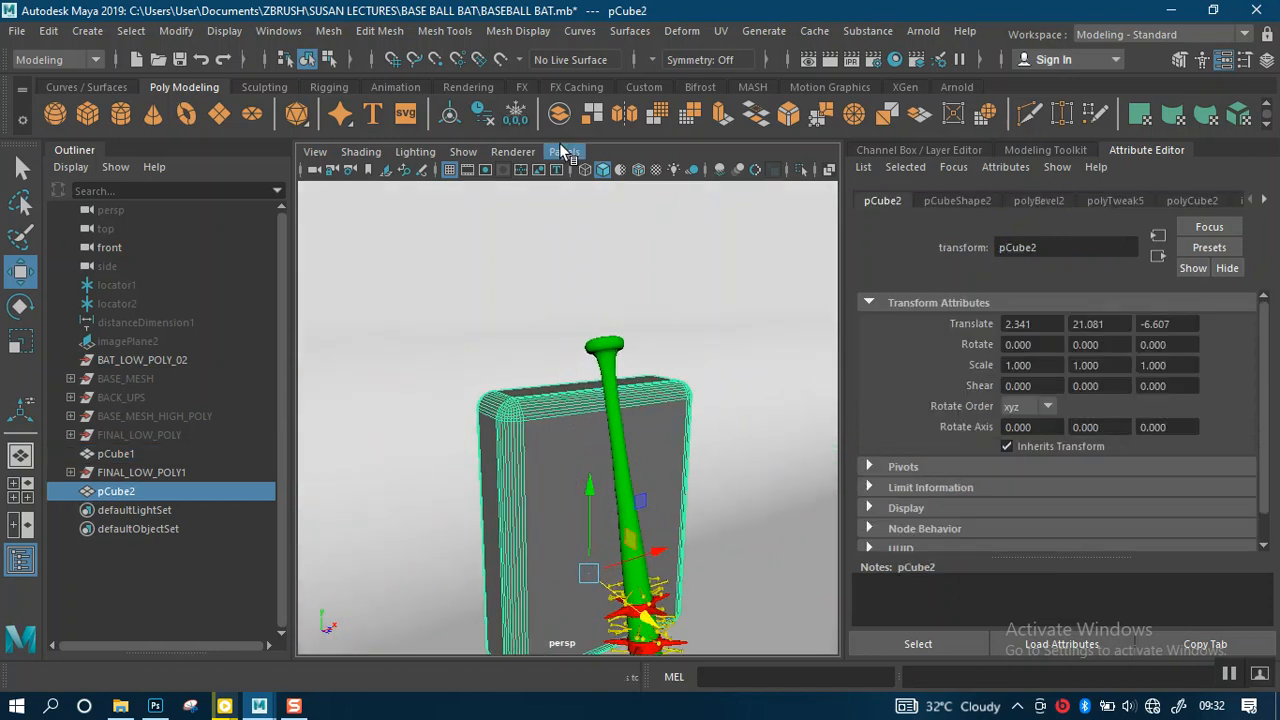
pyautogui.click(485, 116)
# Step: Assign a new Arnold aiStandardSurface material to the bevelled supporting cube
pyautogui.keyDown('alt'); pyautogui.moveTo(585, 503); pyautogui.dragTo(580, 363); pyautogui.keyUp('alt')
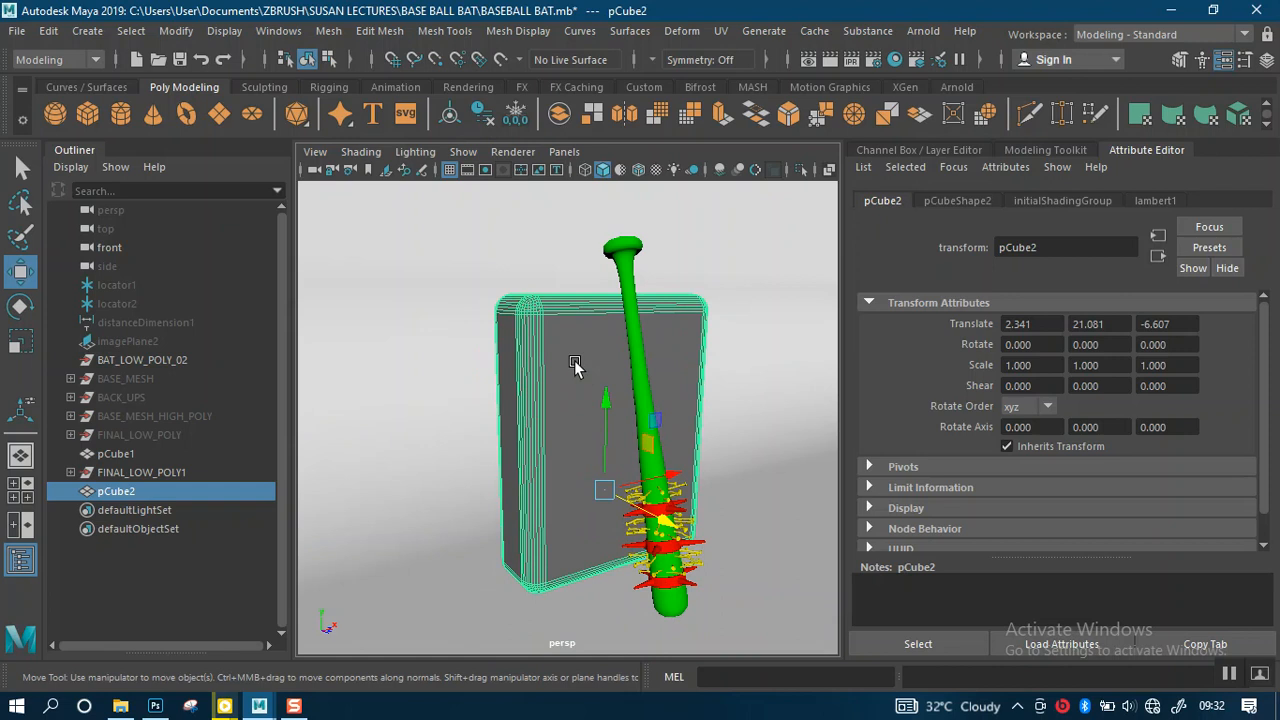
pyautogui.rightClick(580, 365)
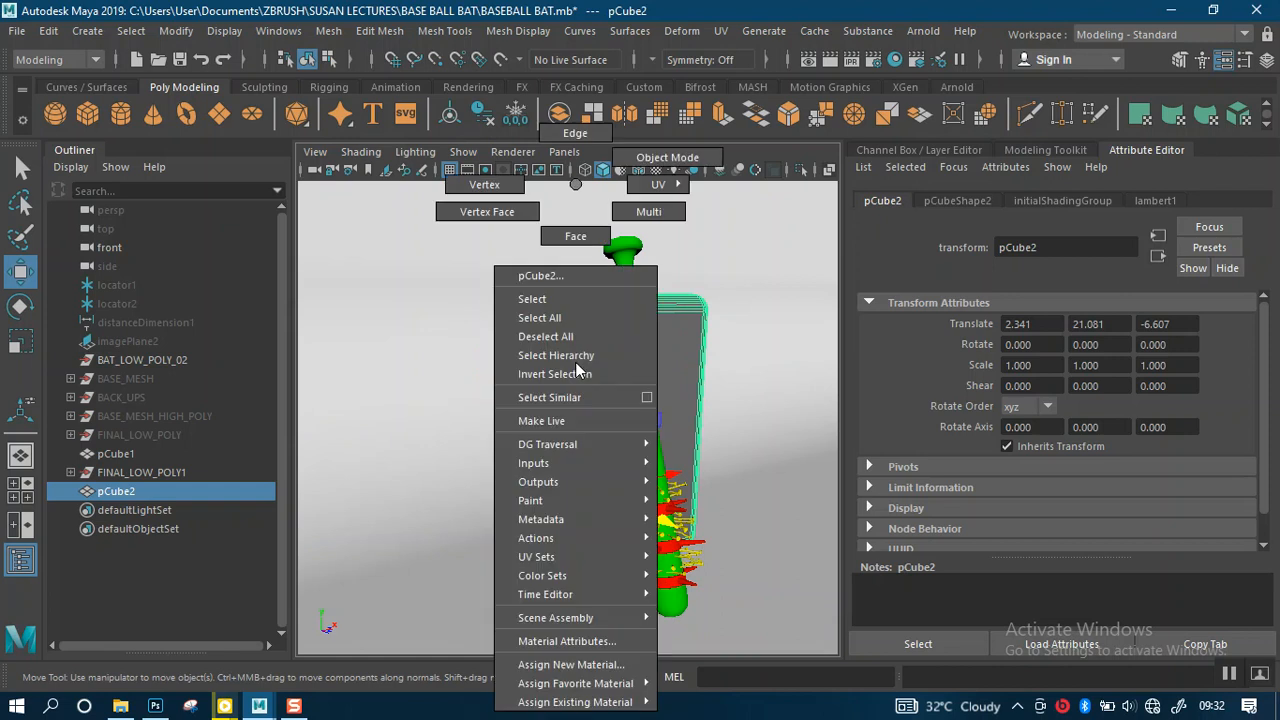
pyautogui.click(594, 670)
pyautogui.click(480, 386)
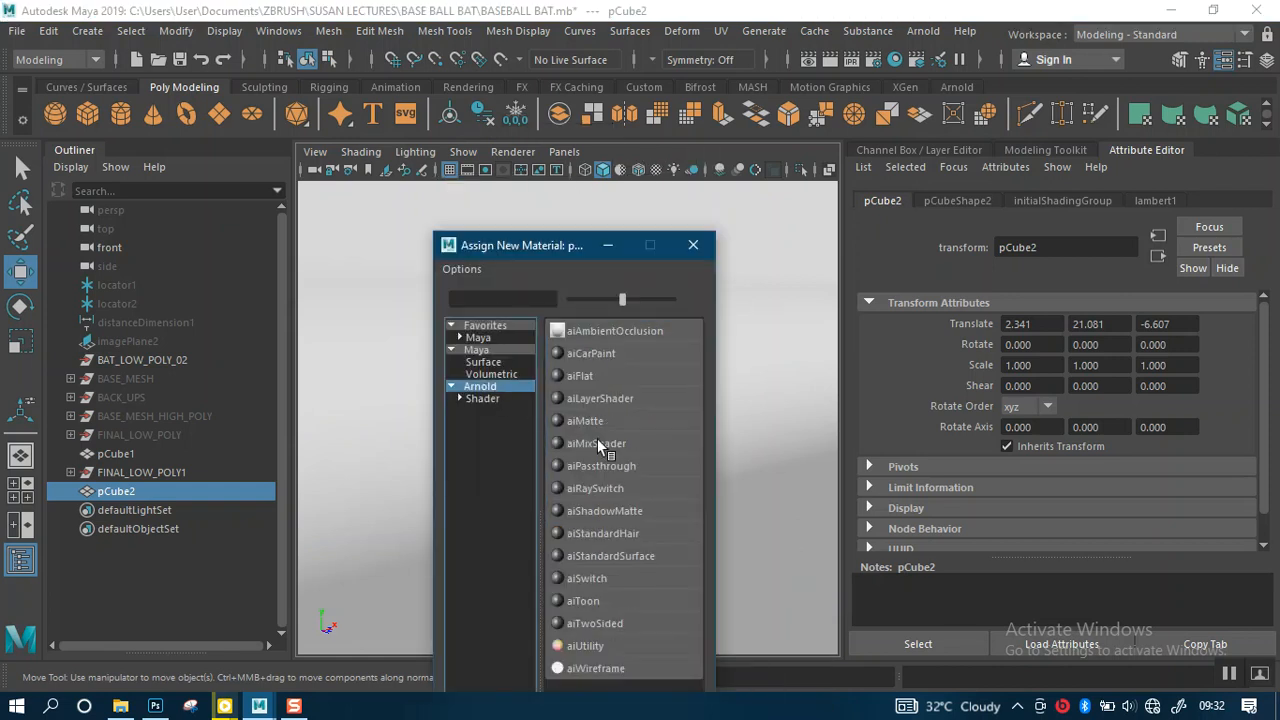
pyautogui.click(614, 556)
# Step: Rename the supporting cube's new material to ai_block
pyautogui.click(1085, 247)
pyautogui.moveTo(1085, 247); pyautogui.dragTo(997, 247)
pyautogui.write('a')
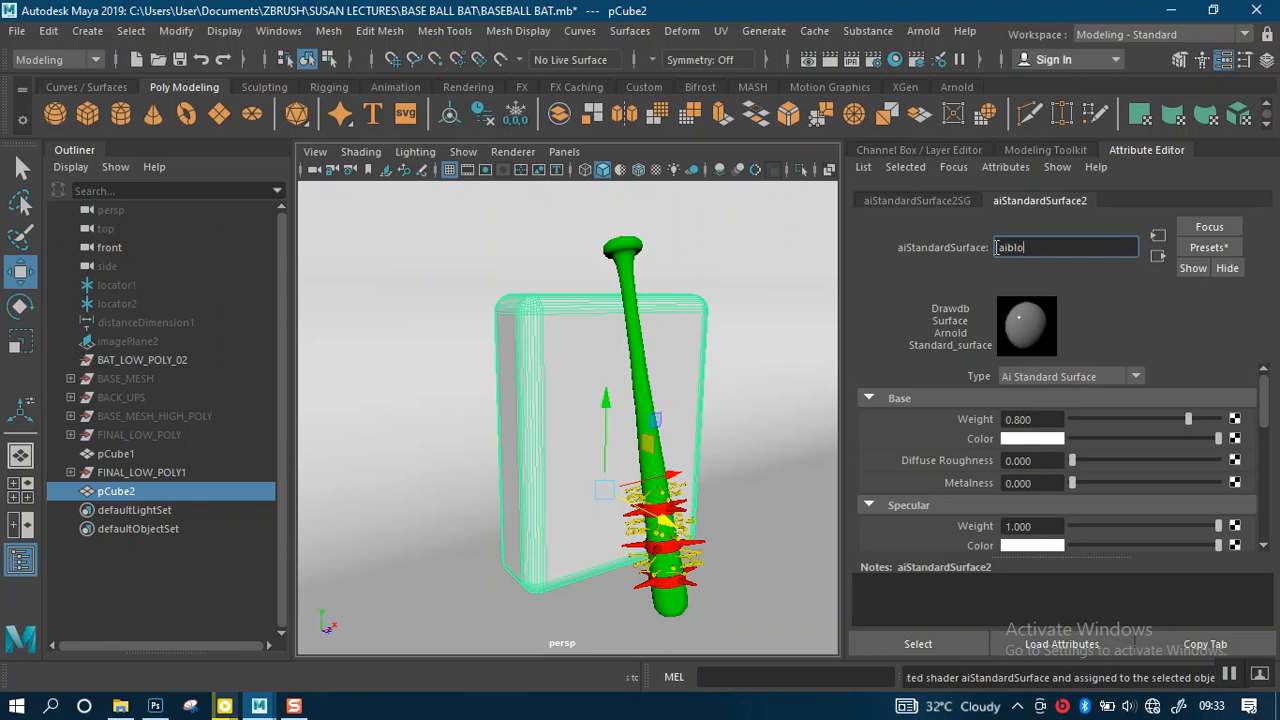
pyautogui.write('i block')
pyautogui.press('Return')
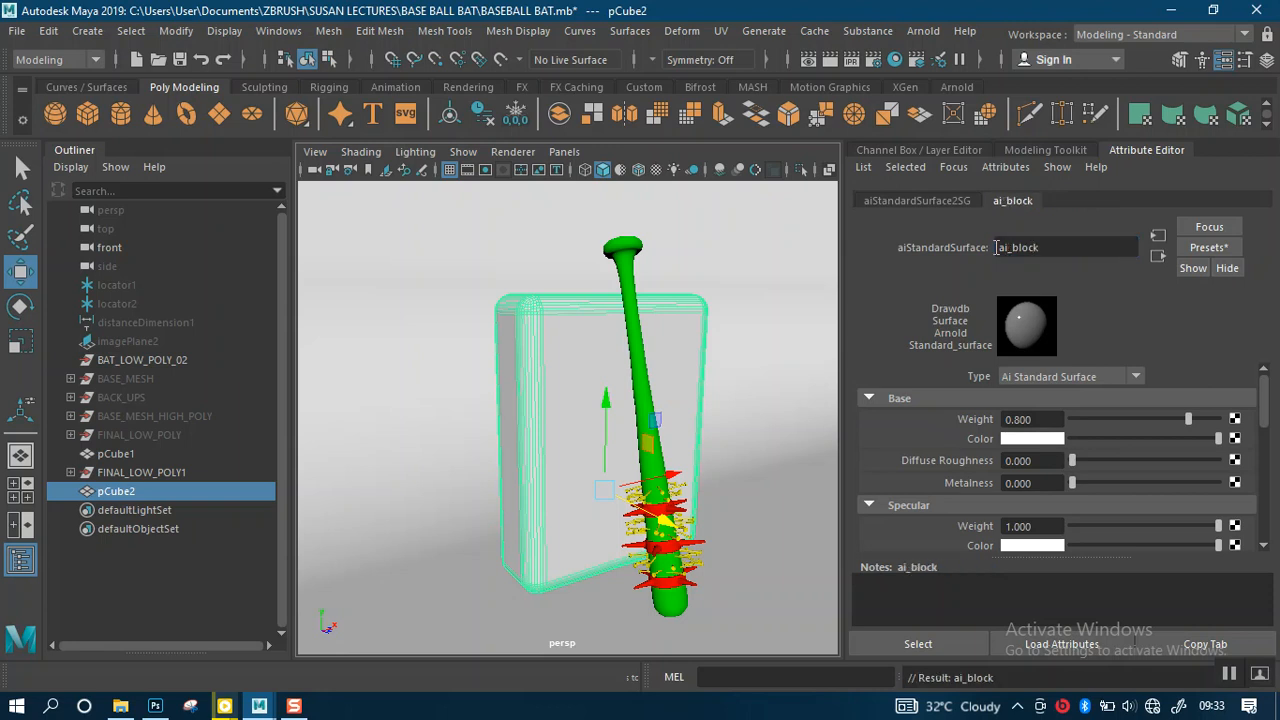
# Step: Select the low-poly bat mesh leaning against the supporting cube
pyautogui.moveTo(697, 402)
pyautogui.keyDown('alt'); pyautogui.mouseDown(button='right')
pyautogui.moveTo(683, 361)
pyautogui.moveTo(685, 410)
pyautogui.mouseUp(button='right'); pyautogui.keyUp('alt')
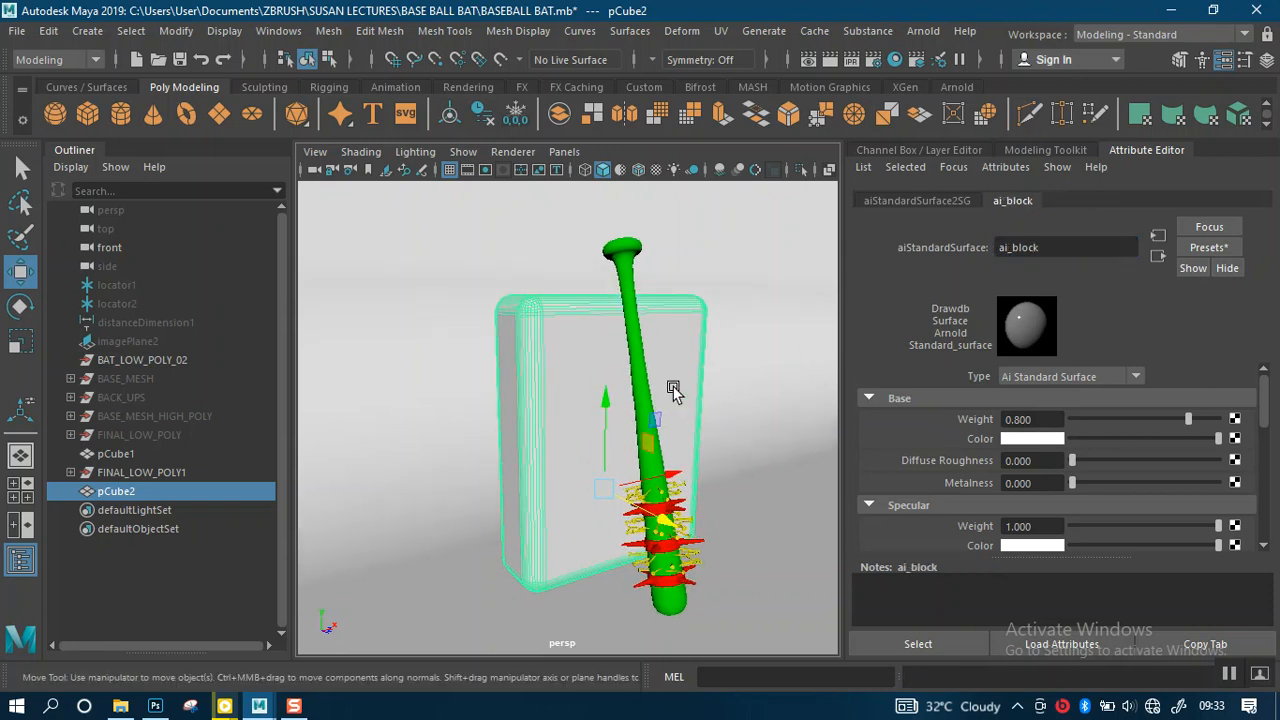
pyautogui.click(641, 425)
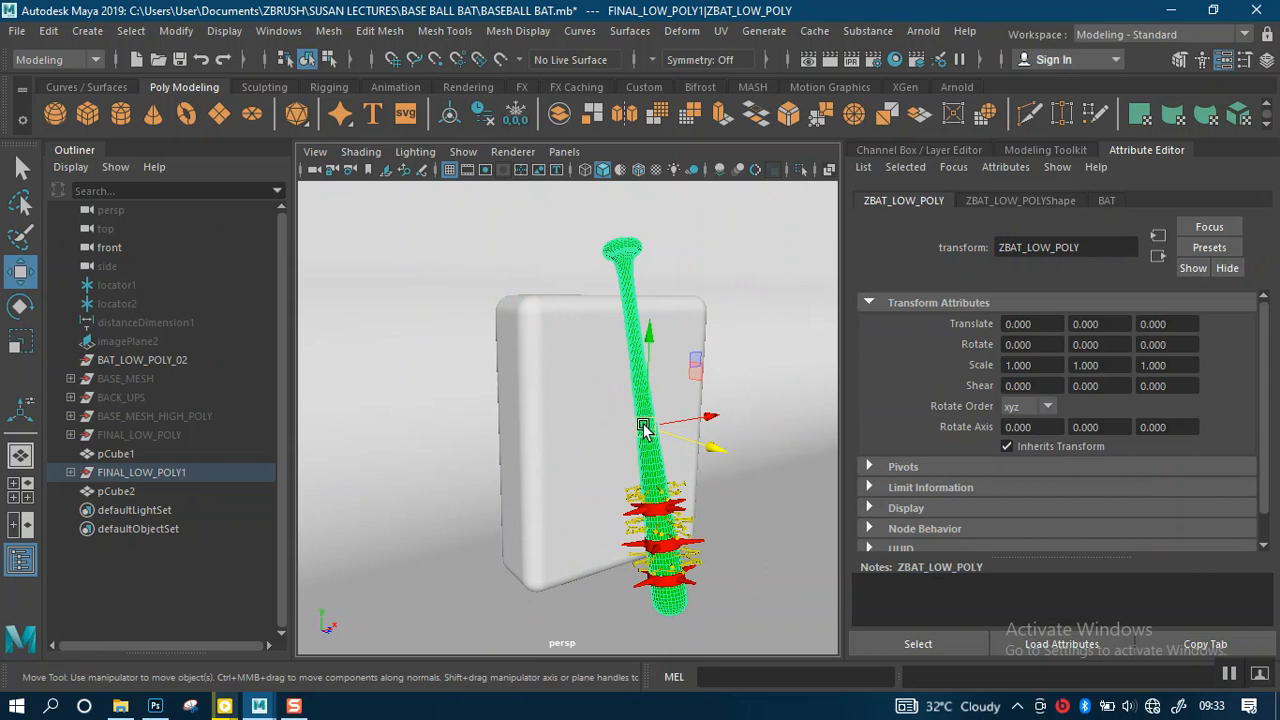
pyautogui.keyDown('alt'); pyautogui.moveTo(640, 430); pyautogui.dragTo(614, 416, button='middle'); pyautogui.keyUp('alt')
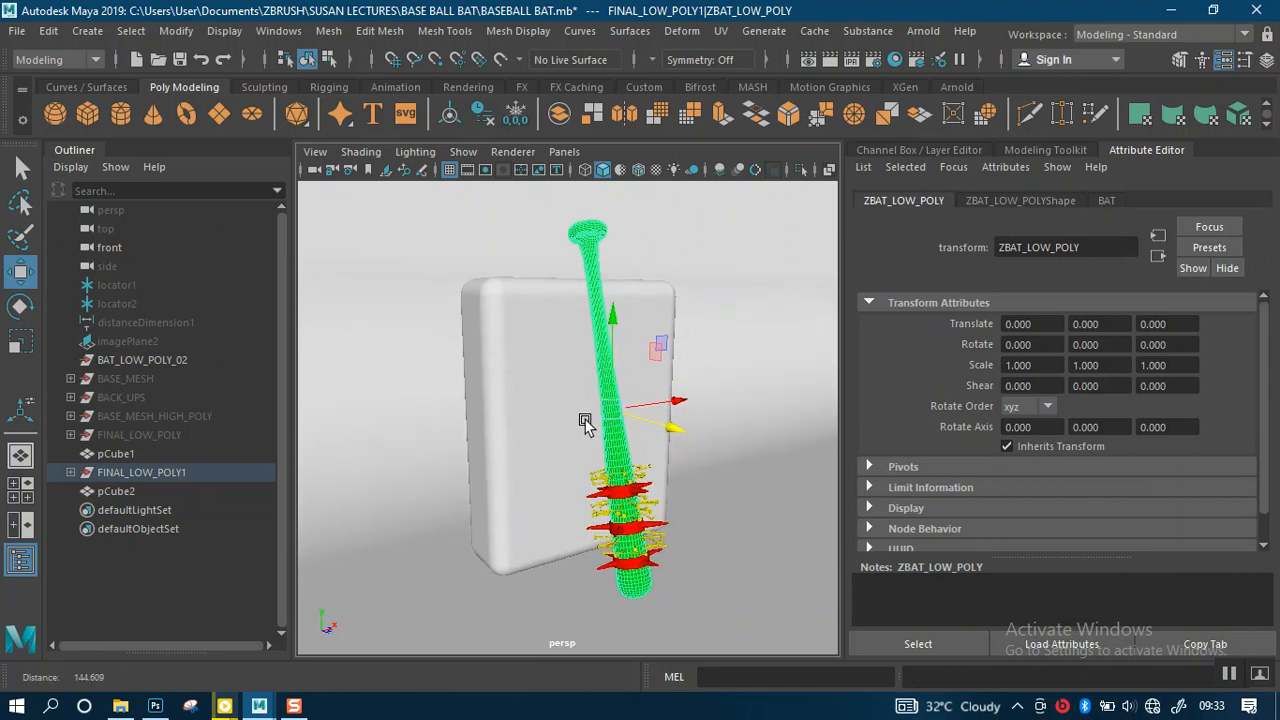
pyautogui.keyDown('alt'); pyautogui.moveTo(585, 420); pyautogui.dragTo(575, 412, button='right'); pyautogui.keyUp('alt')
pyautogui.click(1225, 677)
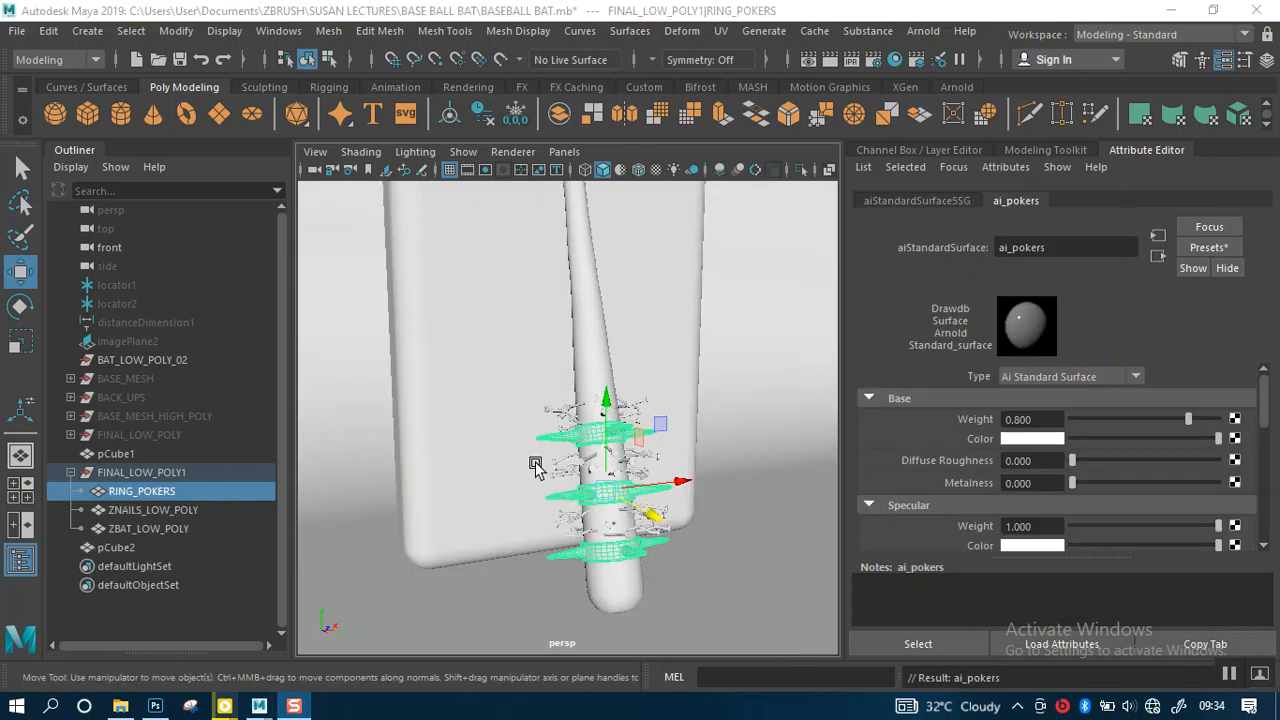
# Step: Examine the shading group of the ring pokers' ai_pokers material, including its Arnold and extra attributes
pyautogui.keyDown('alt'); pyautogui.moveTo(620, 431); pyautogui.dragTo(606, 391, button='right'); pyautogui.keyUp('alt')
pyautogui.moveTo(681, 409)
pyautogui.keyDown('alt'); pyautogui.mouseDown(button='right')
pyautogui.moveTo(670, 315)
pyautogui.moveTo(680, 384)
pyautogui.mouseUp(button='right'); pyautogui.keyUp('alt')
pyautogui.keyDown('alt'); pyautogui.moveTo(688, 386); pyautogui.dragTo(683, 381); pyautogui.keyUp('alt')
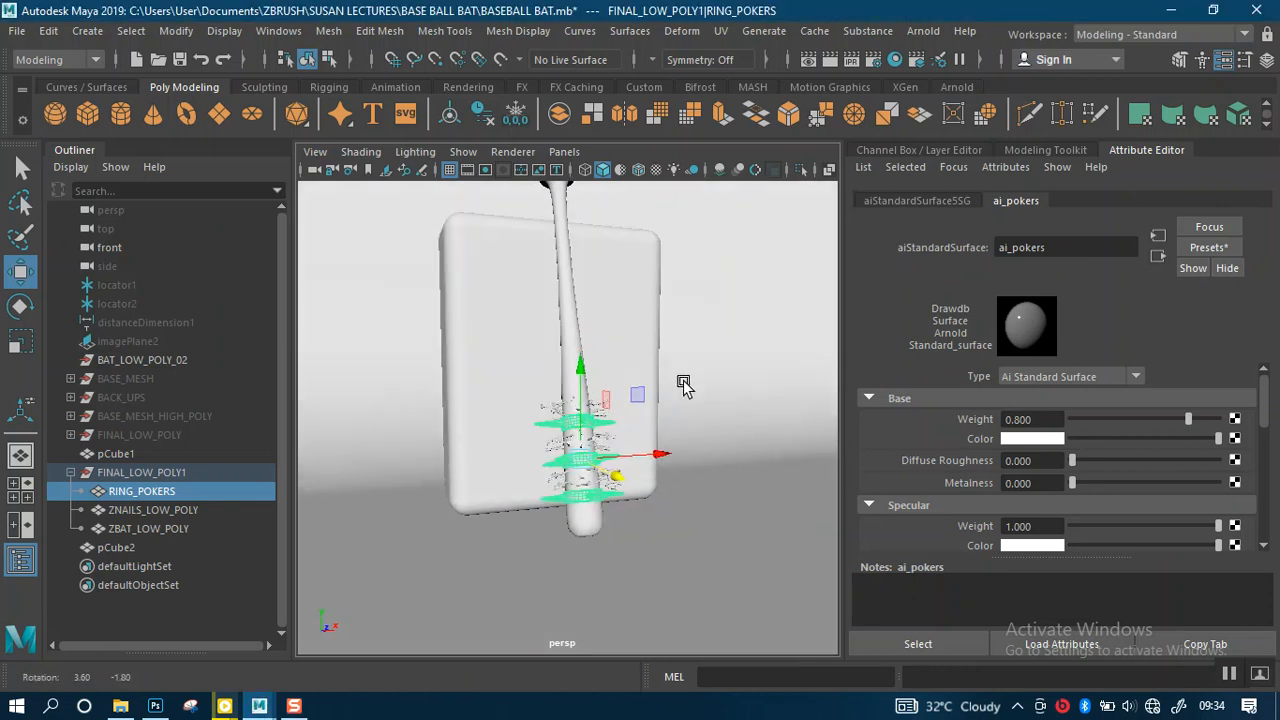
pyautogui.click(918, 201)
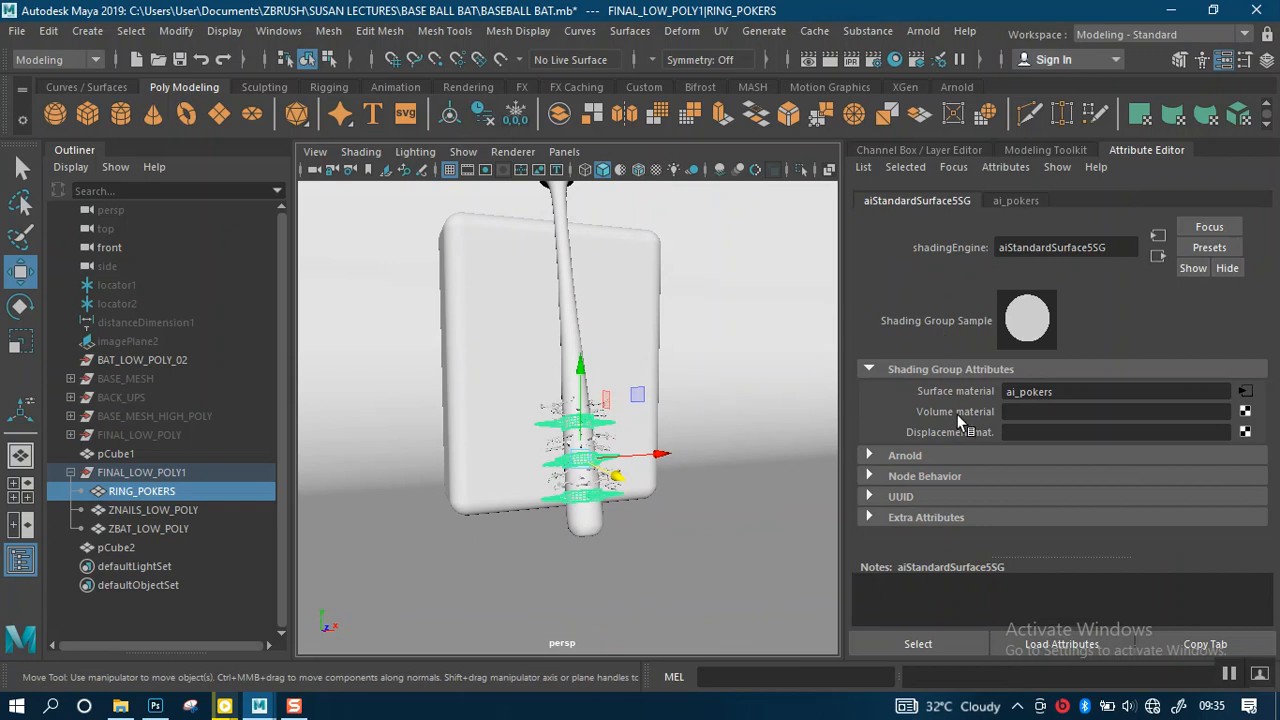
pyautogui.click(870, 455)
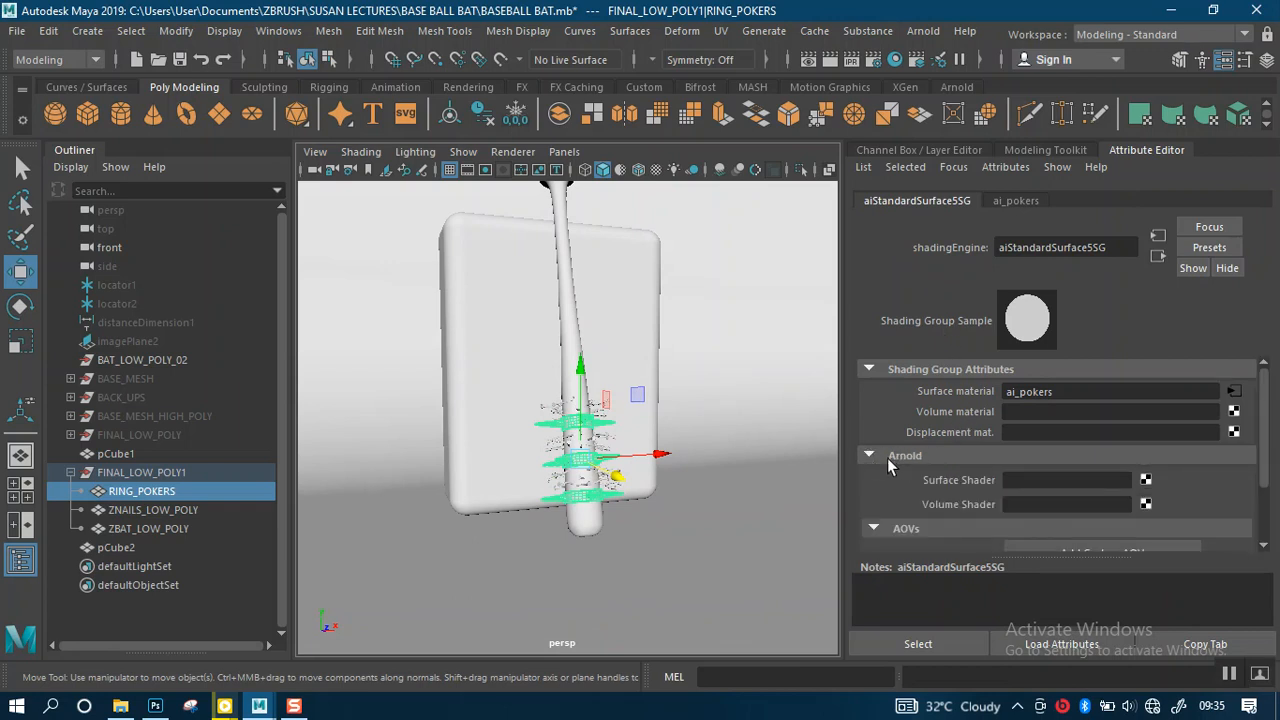
pyautogui.click(887, 458)
pyautogui.click(875, 515)
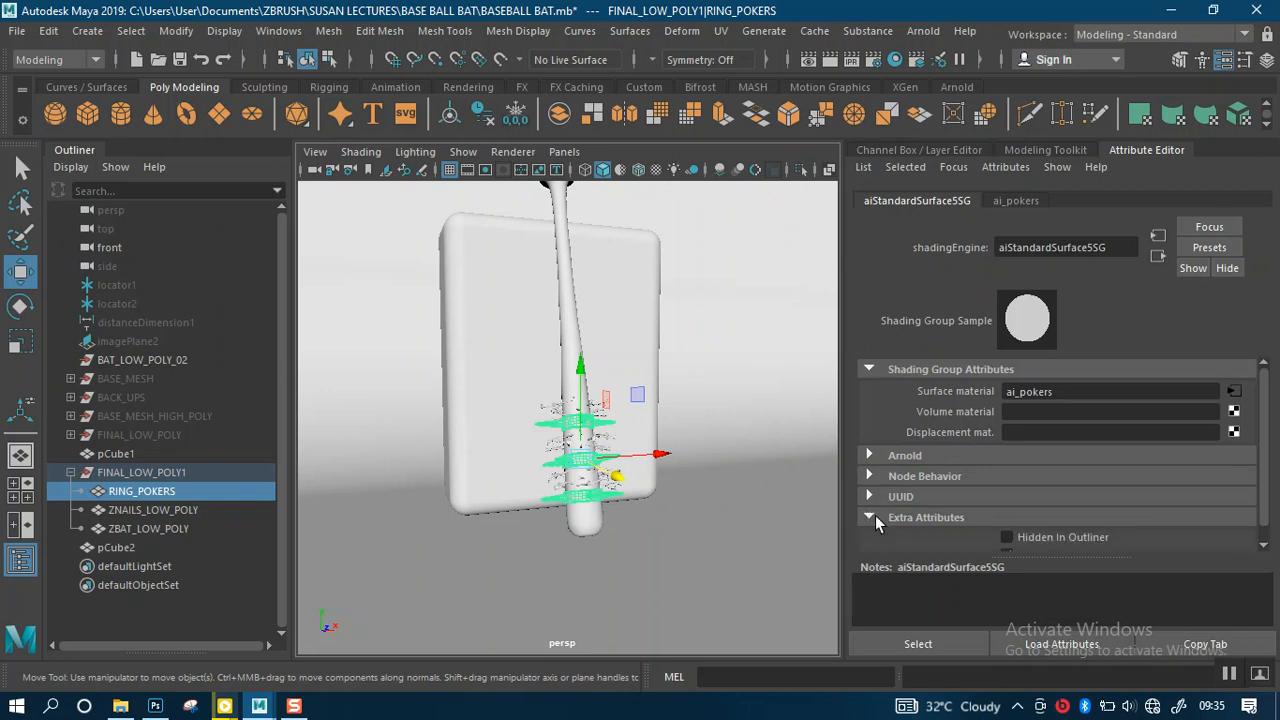
pyautogui.click(875, 515)
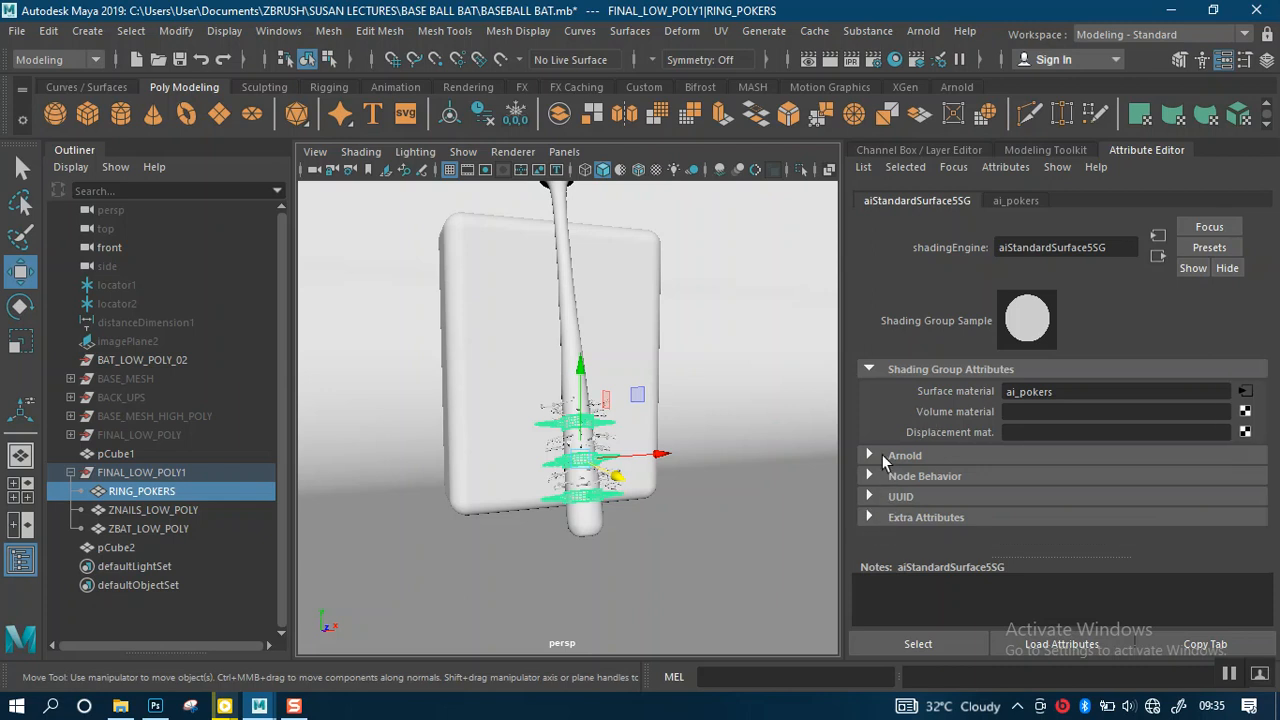
pyautogui.click(882, 454)
pyautogui.scroll(-2, 882, 454)
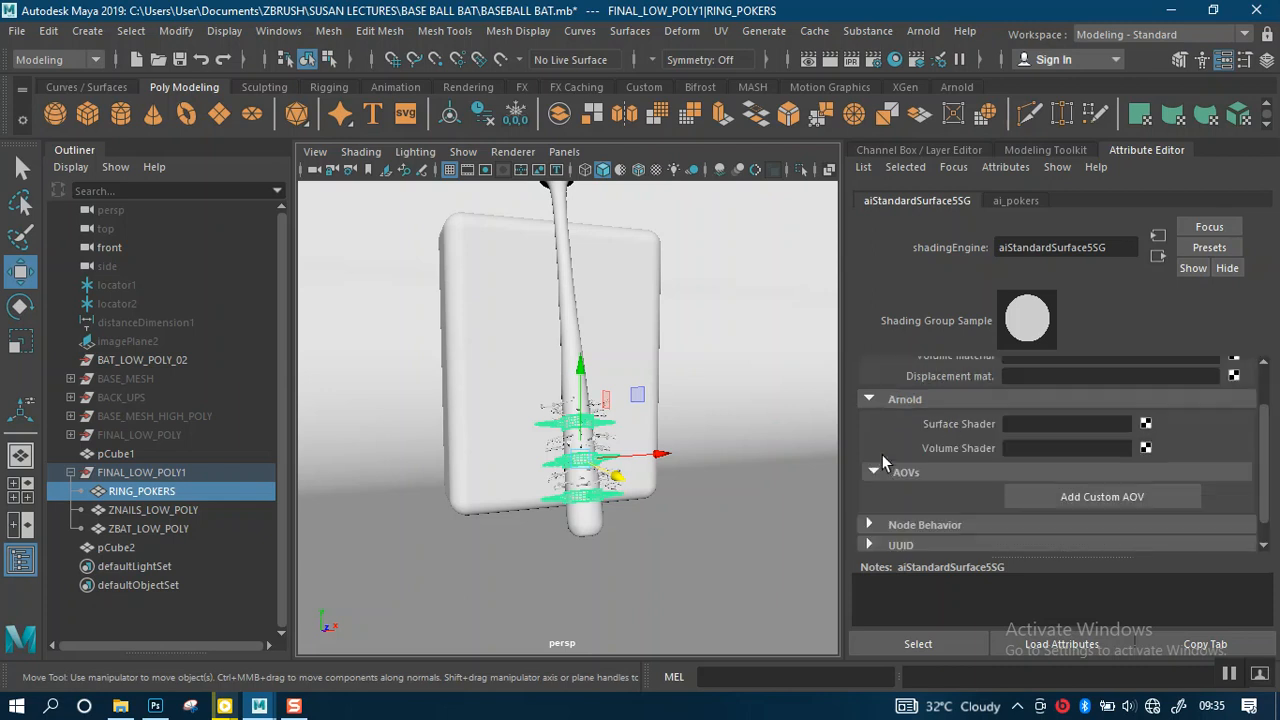
pyautogui.scroll(2, 882, 458)
pyautogui.click(869, 455)
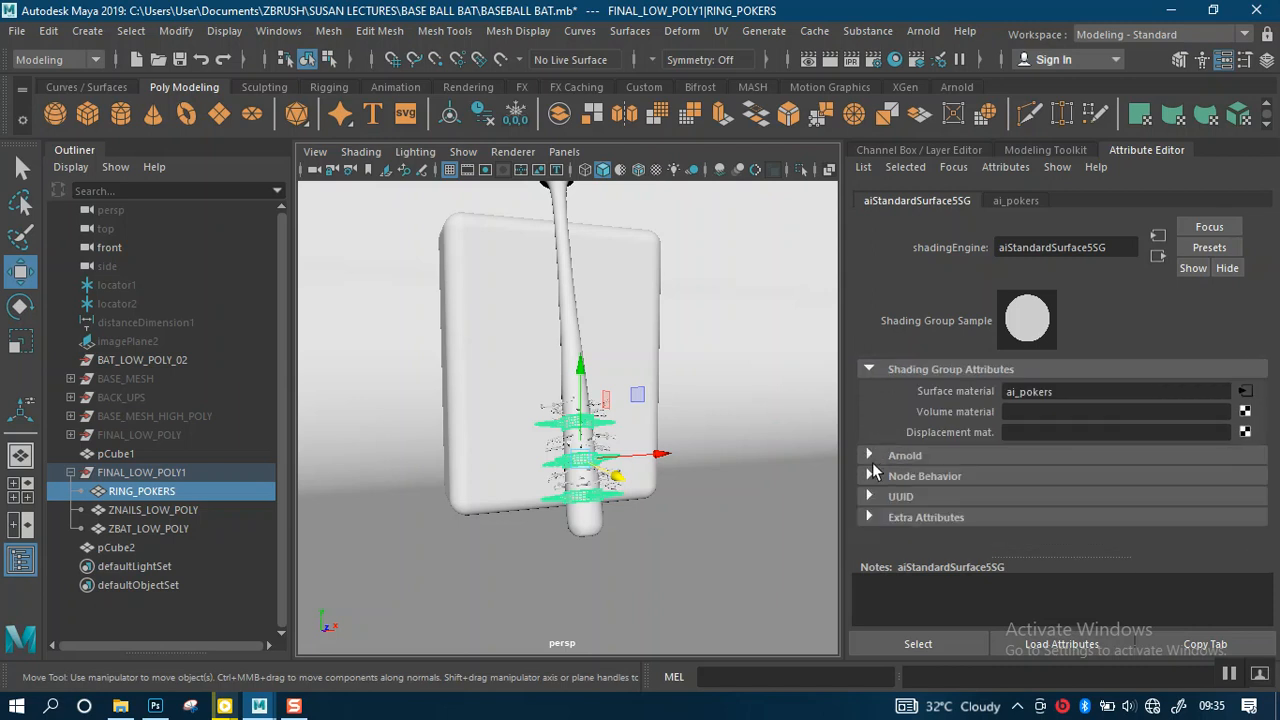
# Step: Clear the selection and bring up the Arnold lighting and rendering tools
pyautogui.scroll(-2, 667, 396)
pyautogui.scroll(-5, 667, 396)
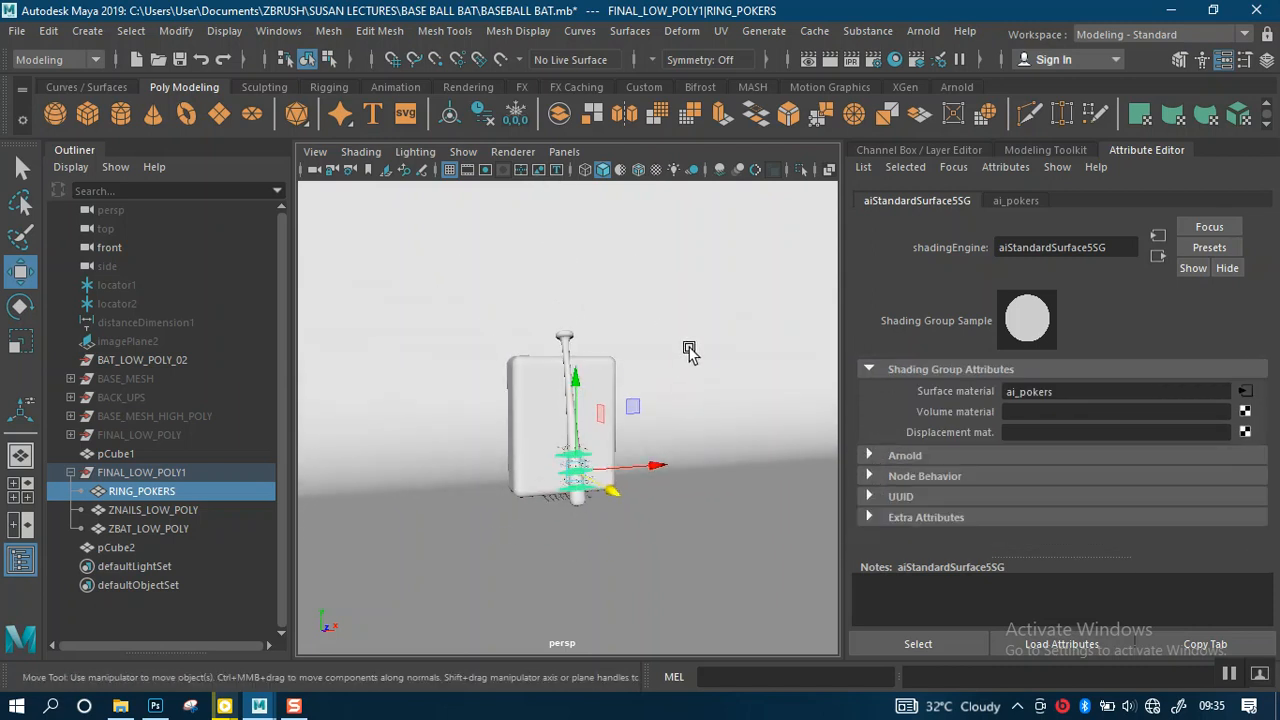
pyautogui.scroll(-3, 638, 338)
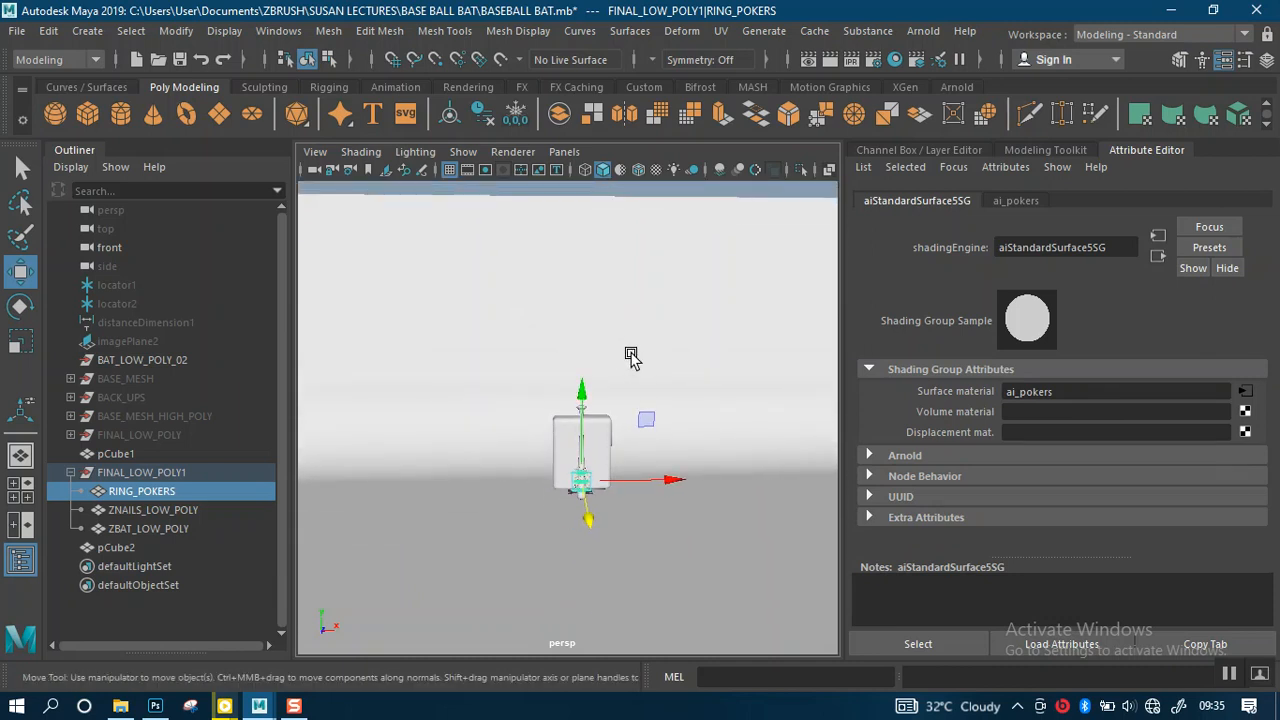
pyautogui.click(630, 192)
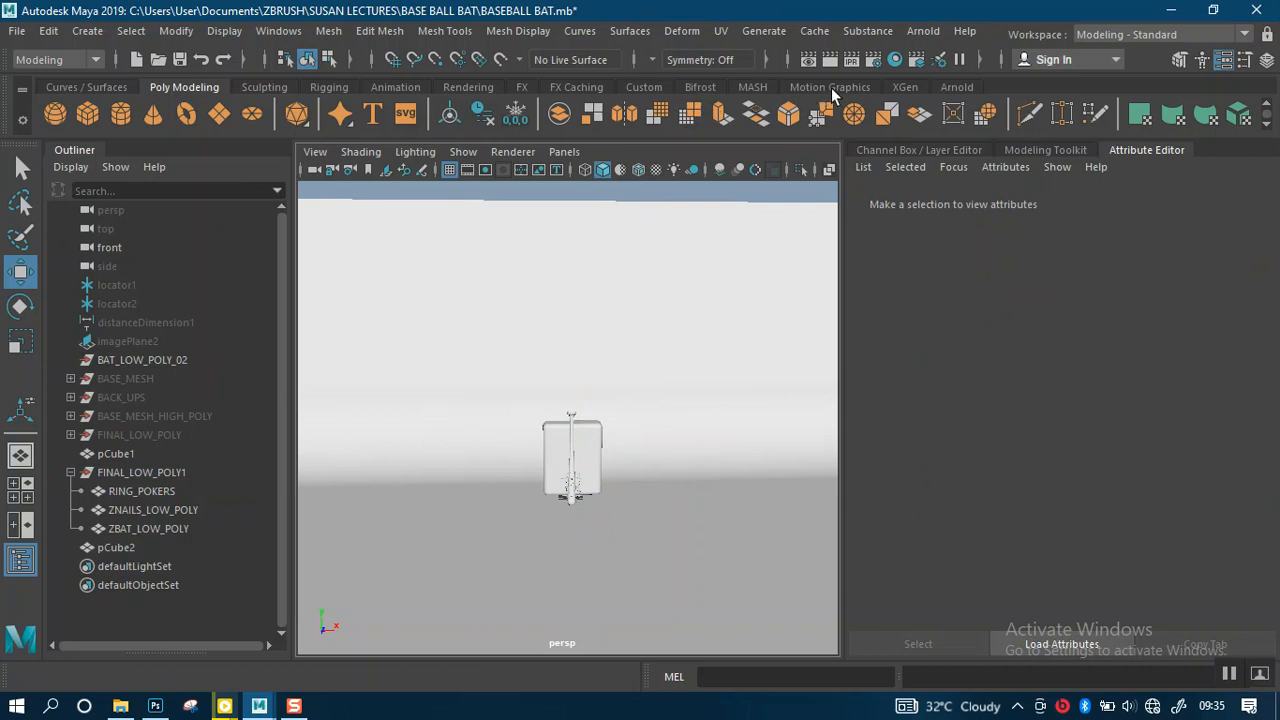
pyautogui.click(956, 87)
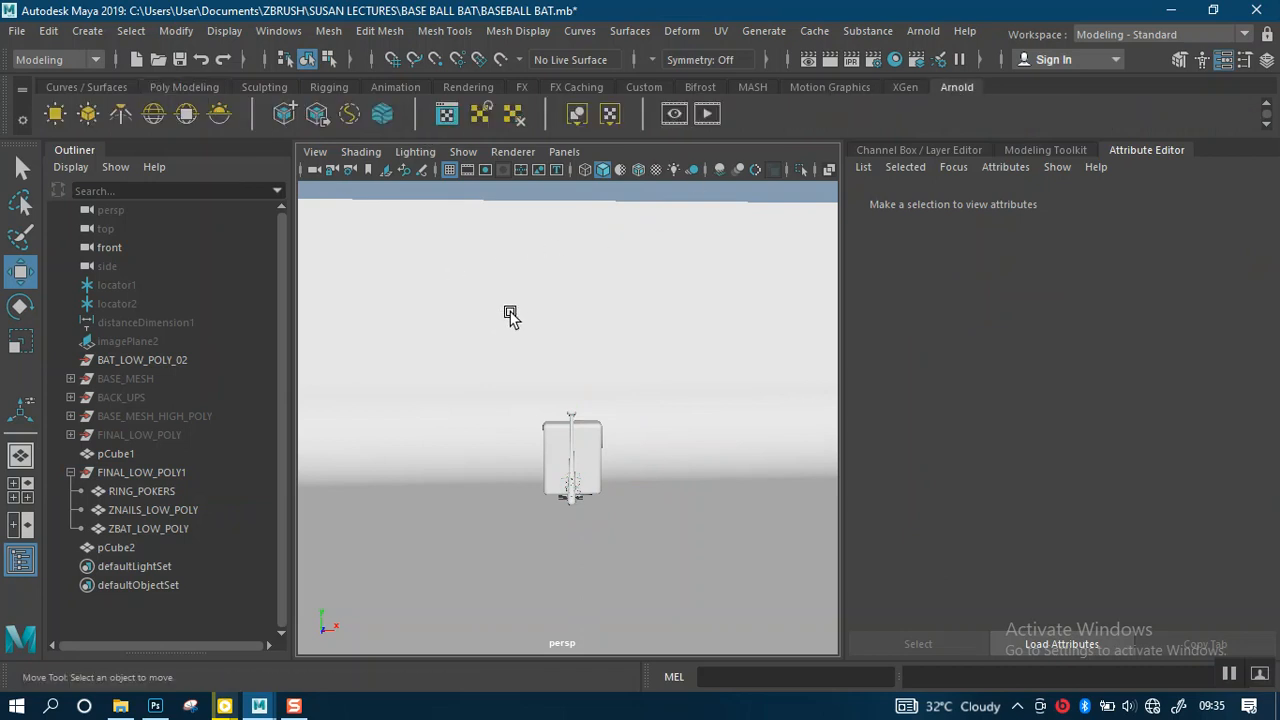
pyautogui.scroll(2, 598, 410)
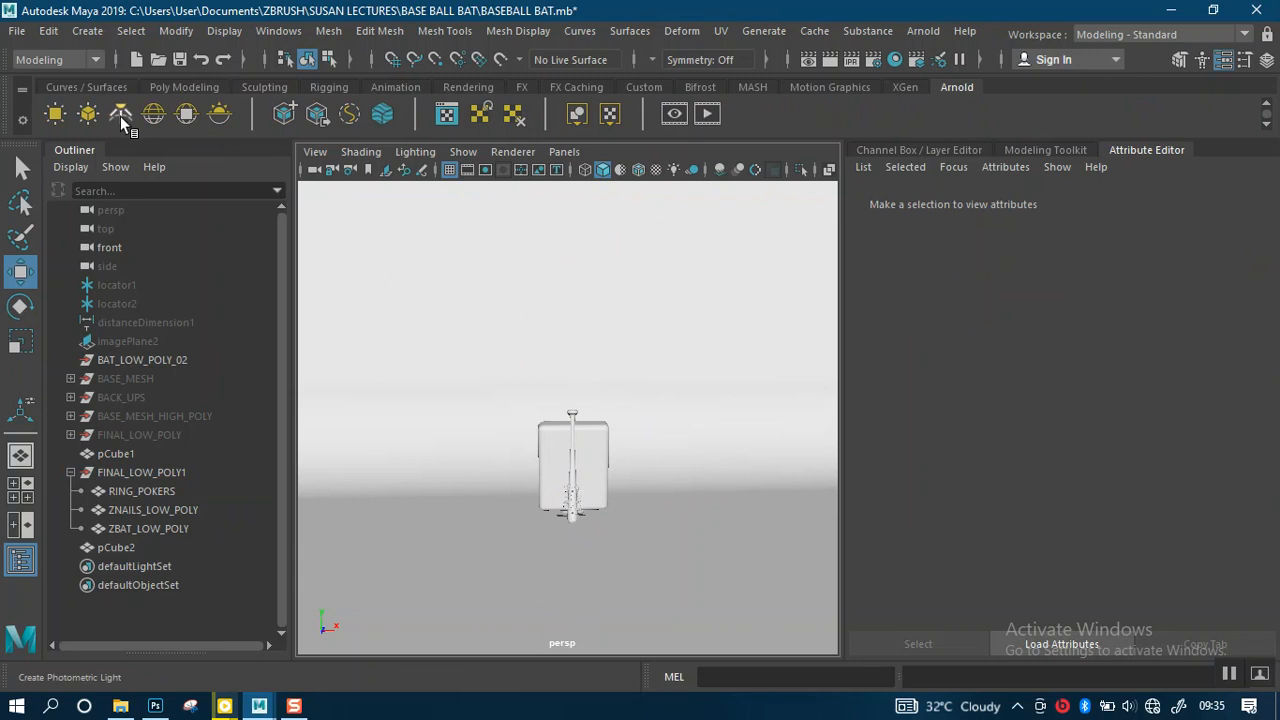
# Step: Set the render image size to the 1k_Square preset in the render settings
pyautogui.click(872, 60)
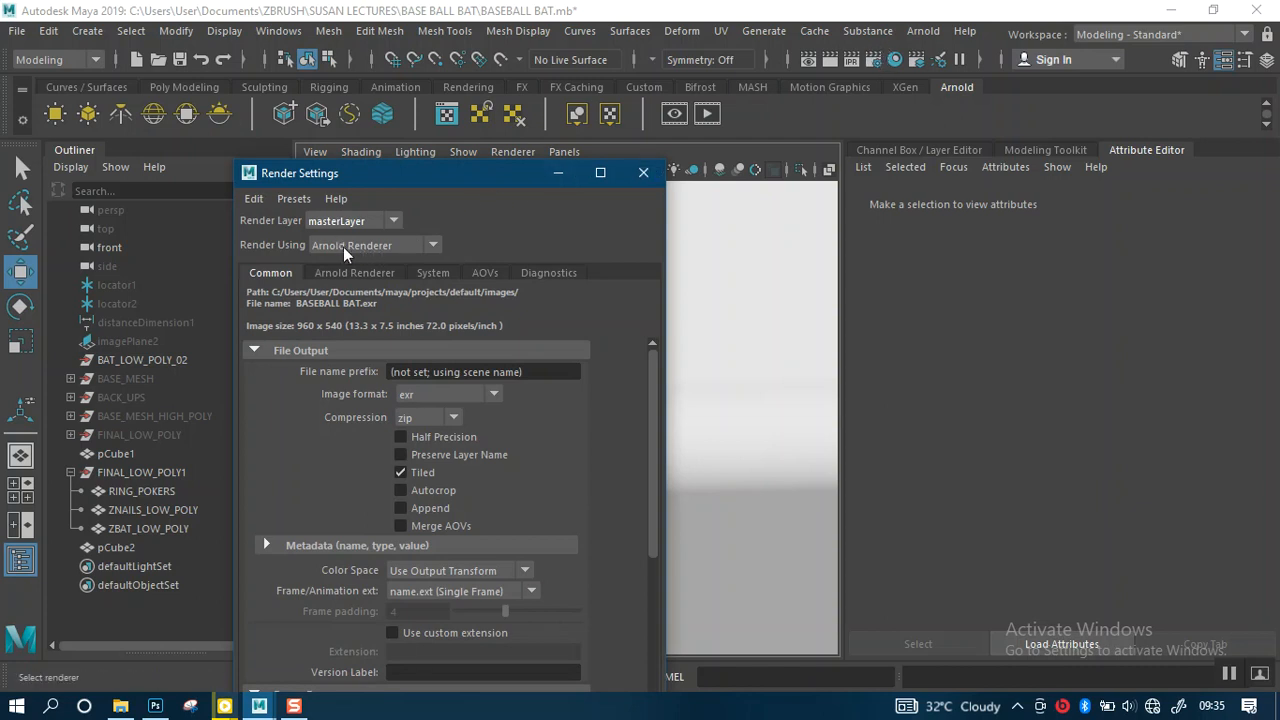
pyautogui.moveTo(427, 176); pyautogui.dragTo(727, 56)
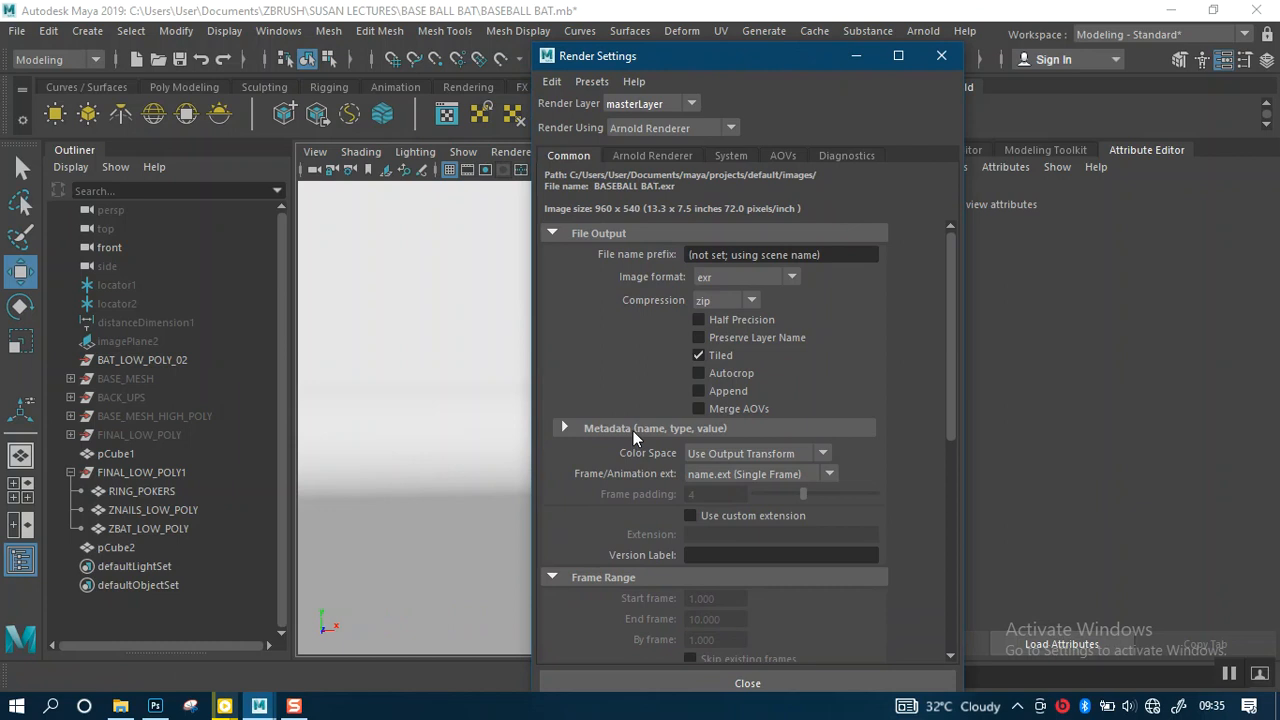
pyautogui.scroll(-8, 633, 431)
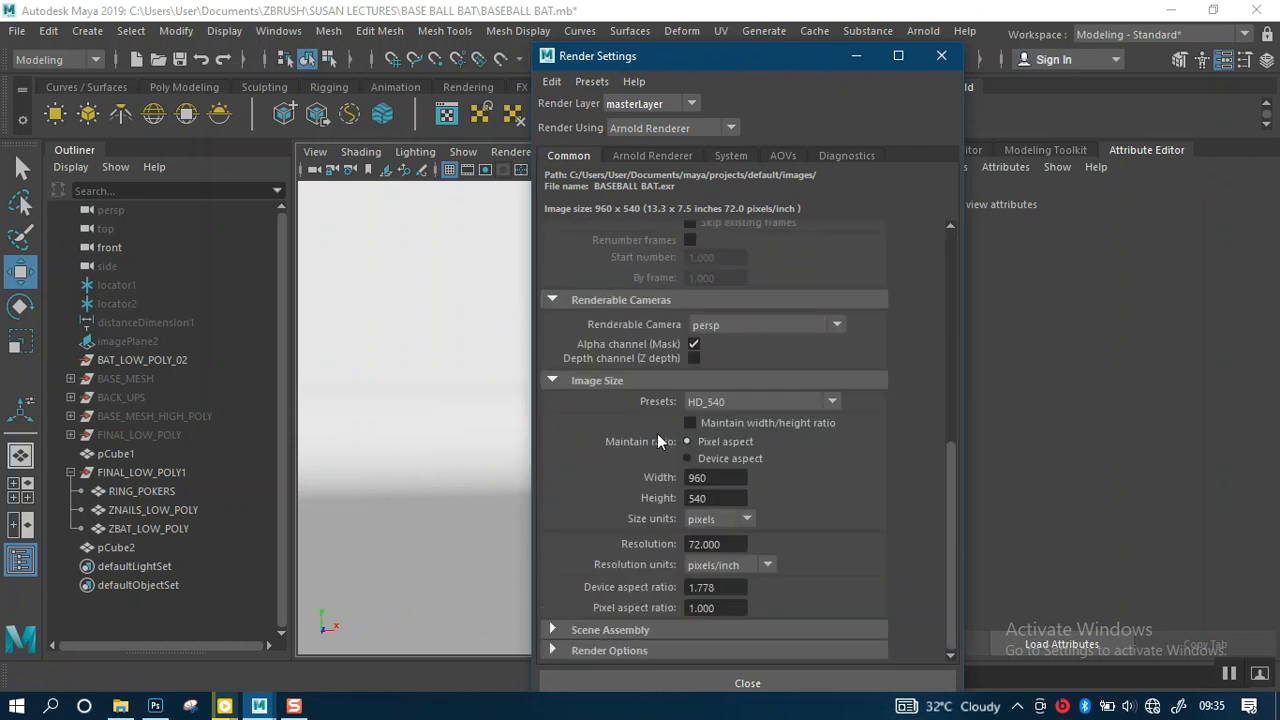
pyautogui.click(827, 402)
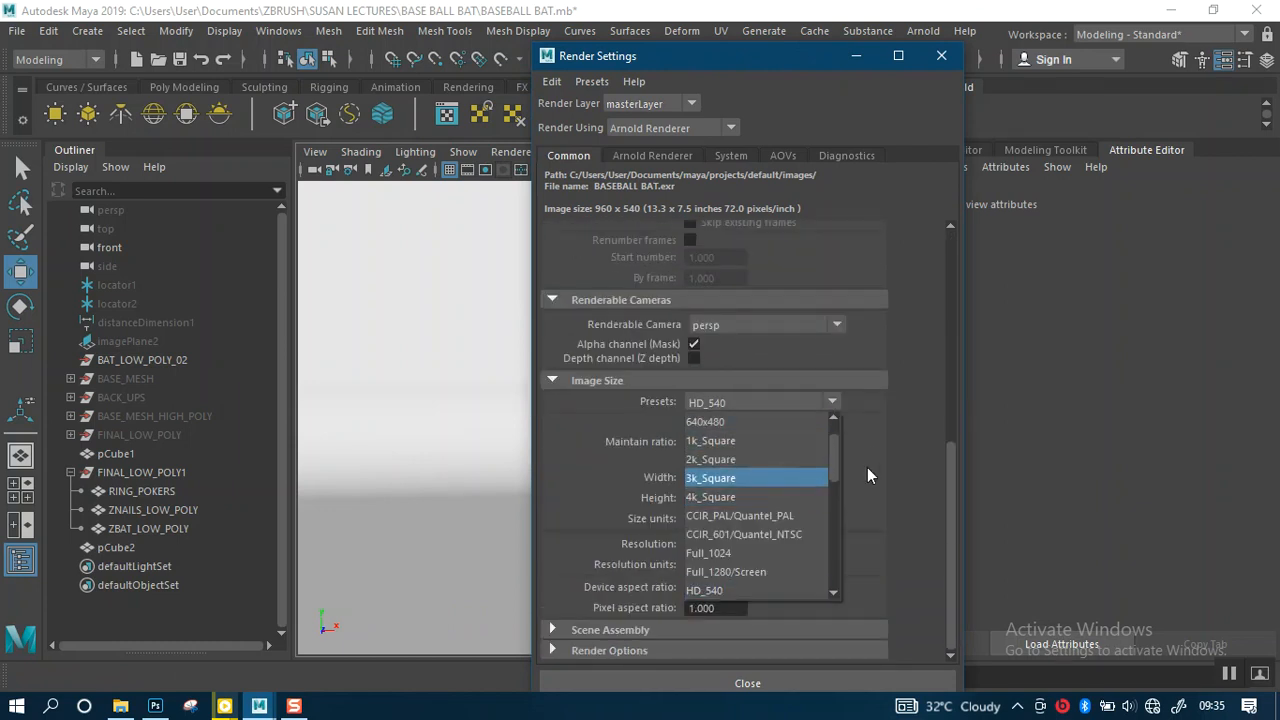
pyautogui.scroll(1, 745, 444)
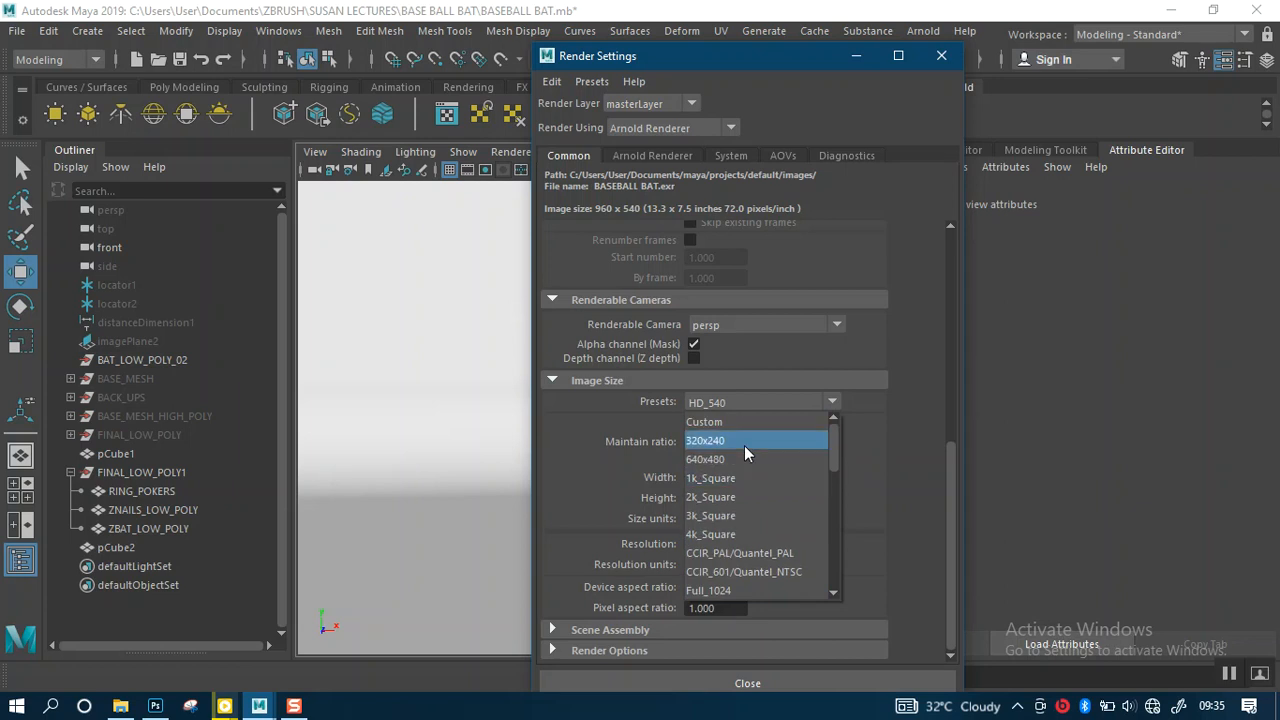
pyautogui.click(706, 479)
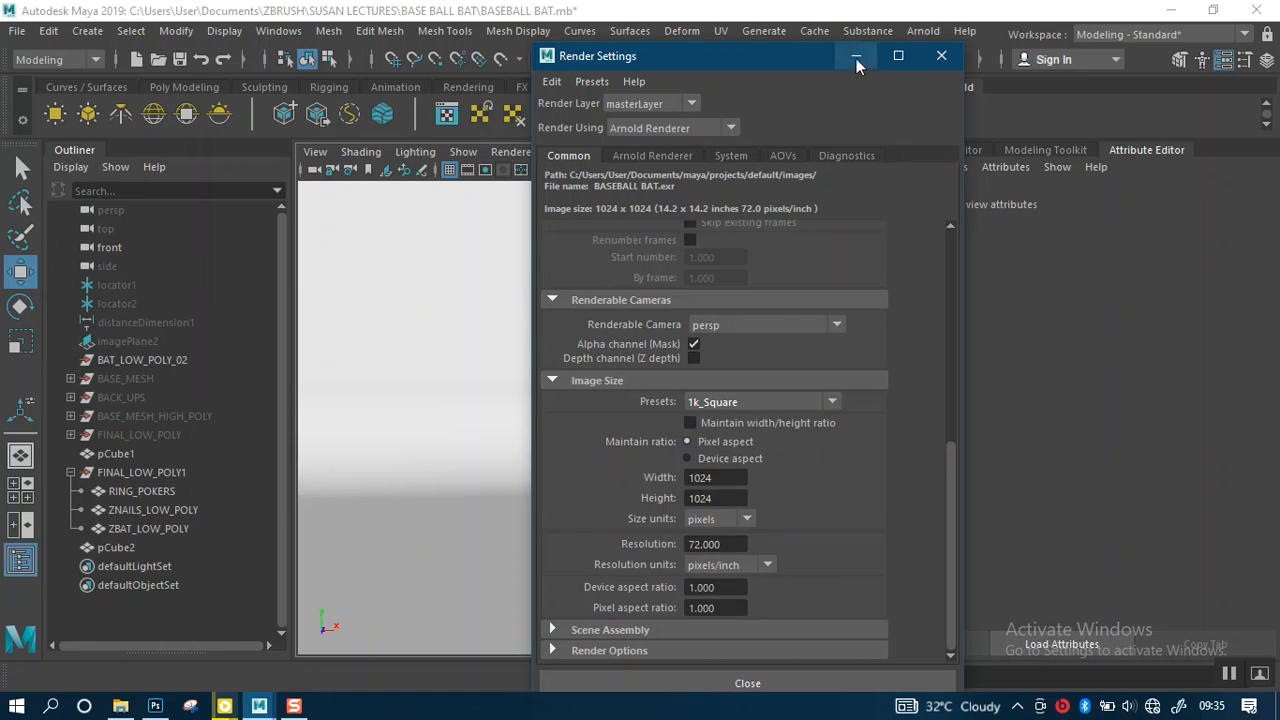
# Step: Import the user preset LOW RENDER SETTINGS into the Arnold render settings
pyautogui.click(652, 156)
pyautogui.click(718, 256)
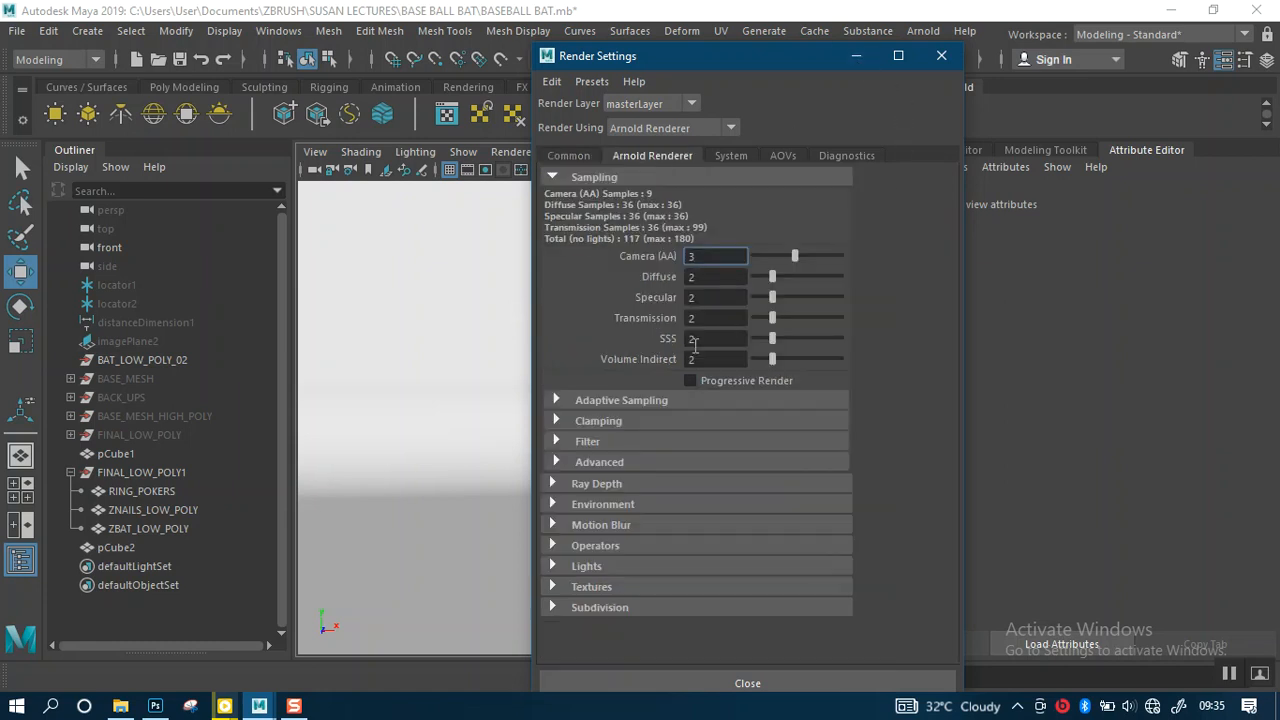
pyautogui.click(592, 81)
pyautogui.moveTo(700, 157)
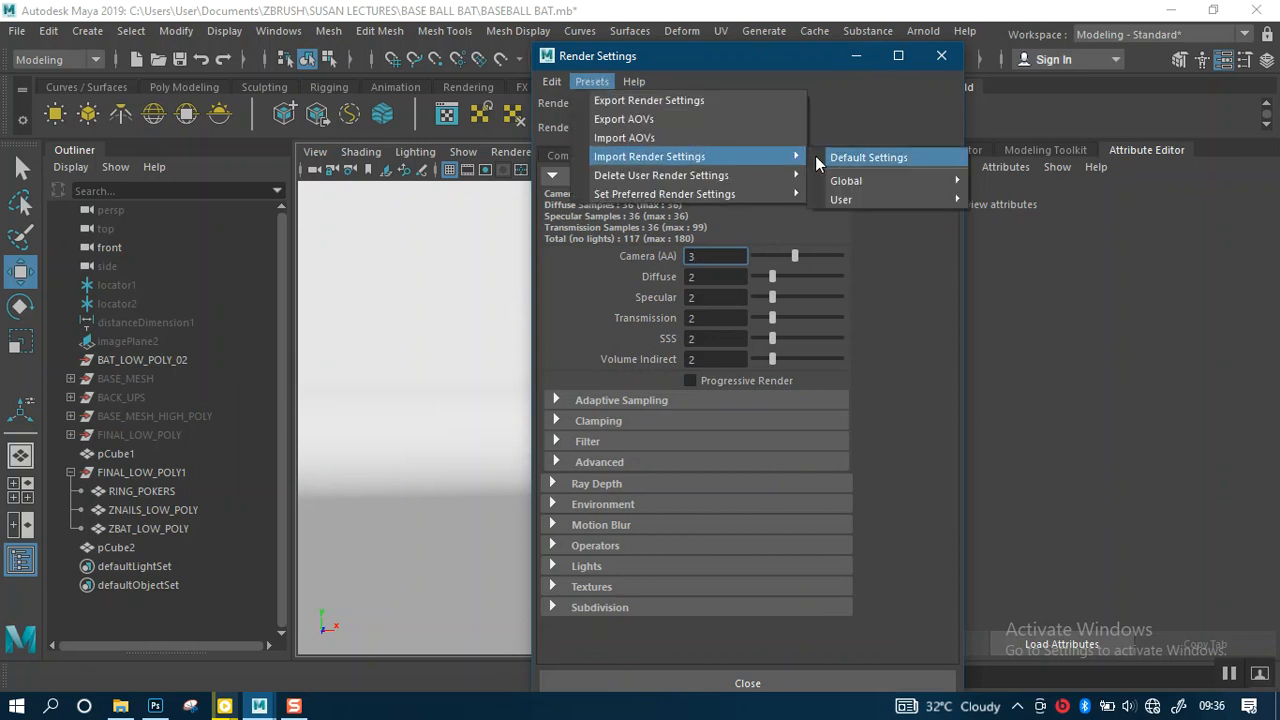
pyautogui.moveTo(874, 199)
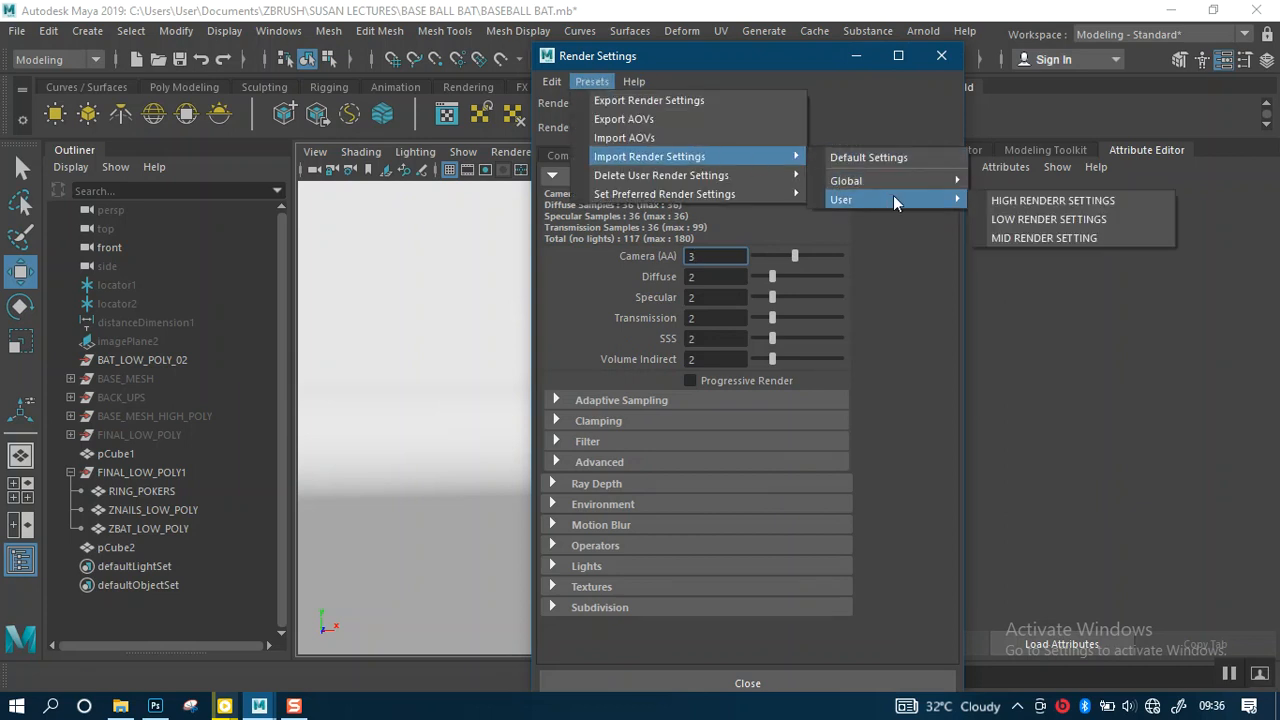
pyautogui.click(1022, 220)
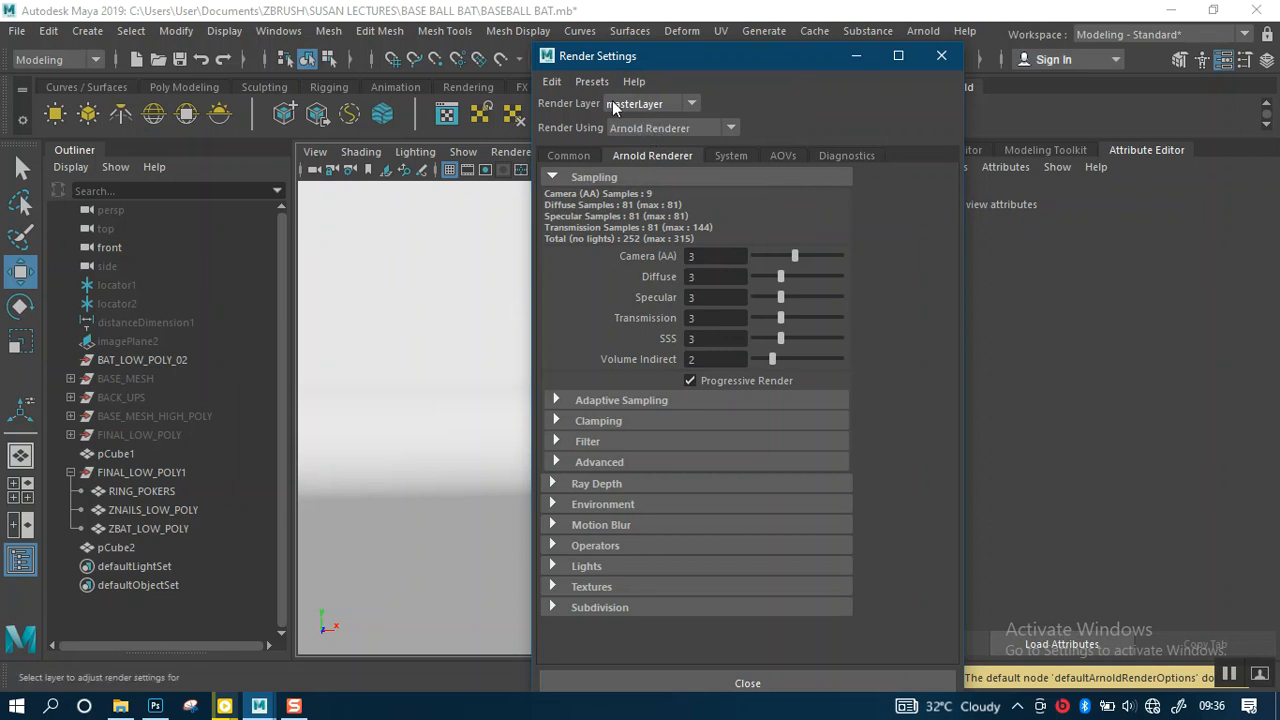
# Step: Import the user preset HIGH RENDERR SETTINGS into the Arnold render settings
pyautogui.click(588, 82)
pyautogui.moveTo(754, 159)
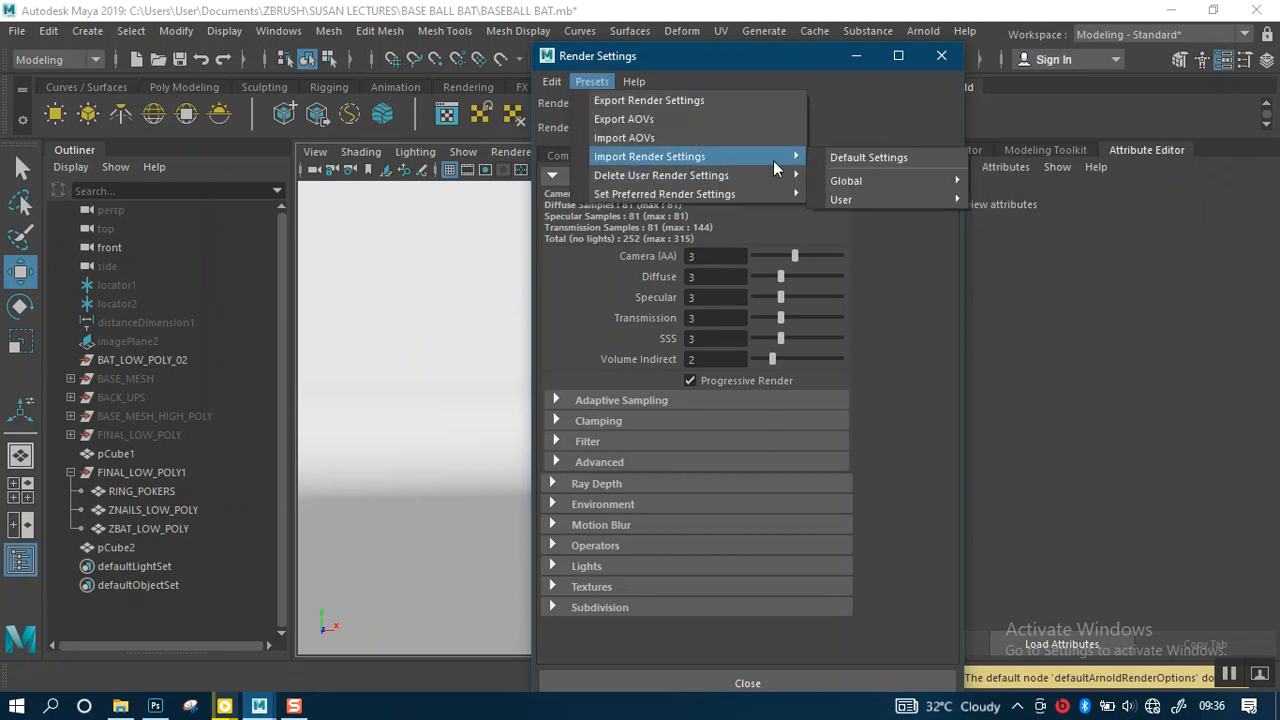
pyautogui.moveTo(866, 200)
pyautogui.click(995, 201)
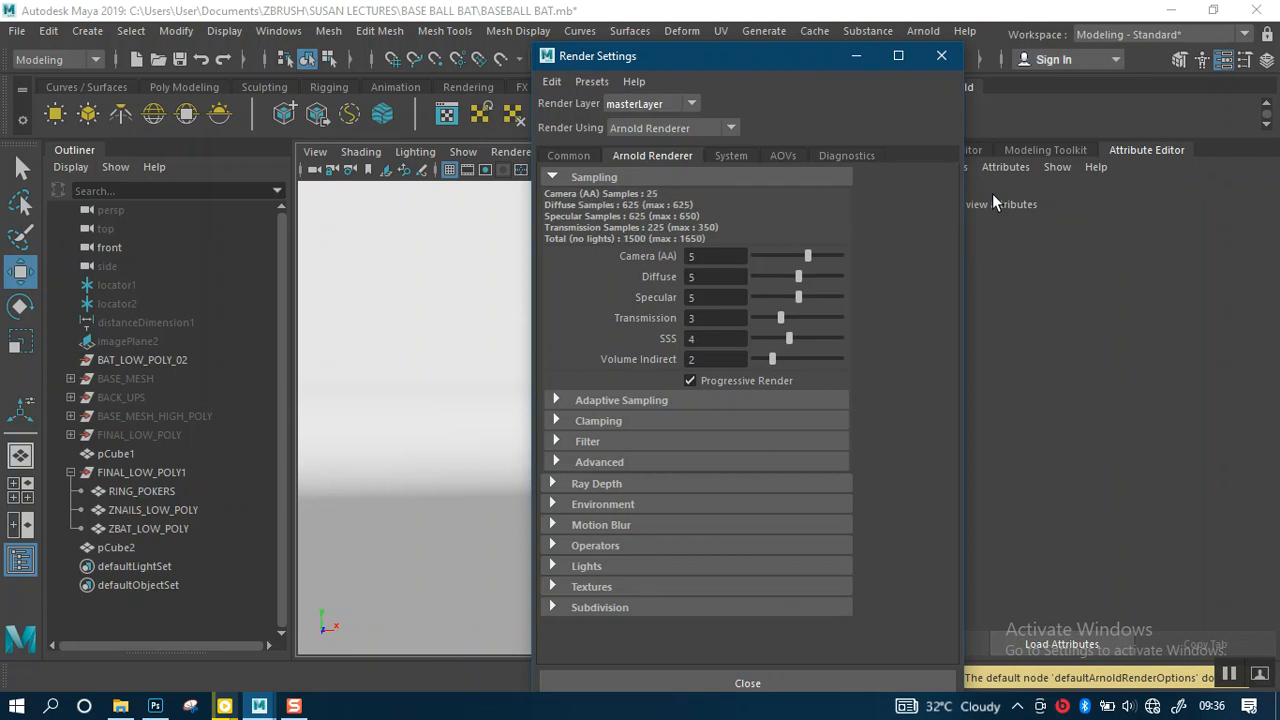
pyautogui.click(592, 82)
pyautogui.moveTo(762, 179)
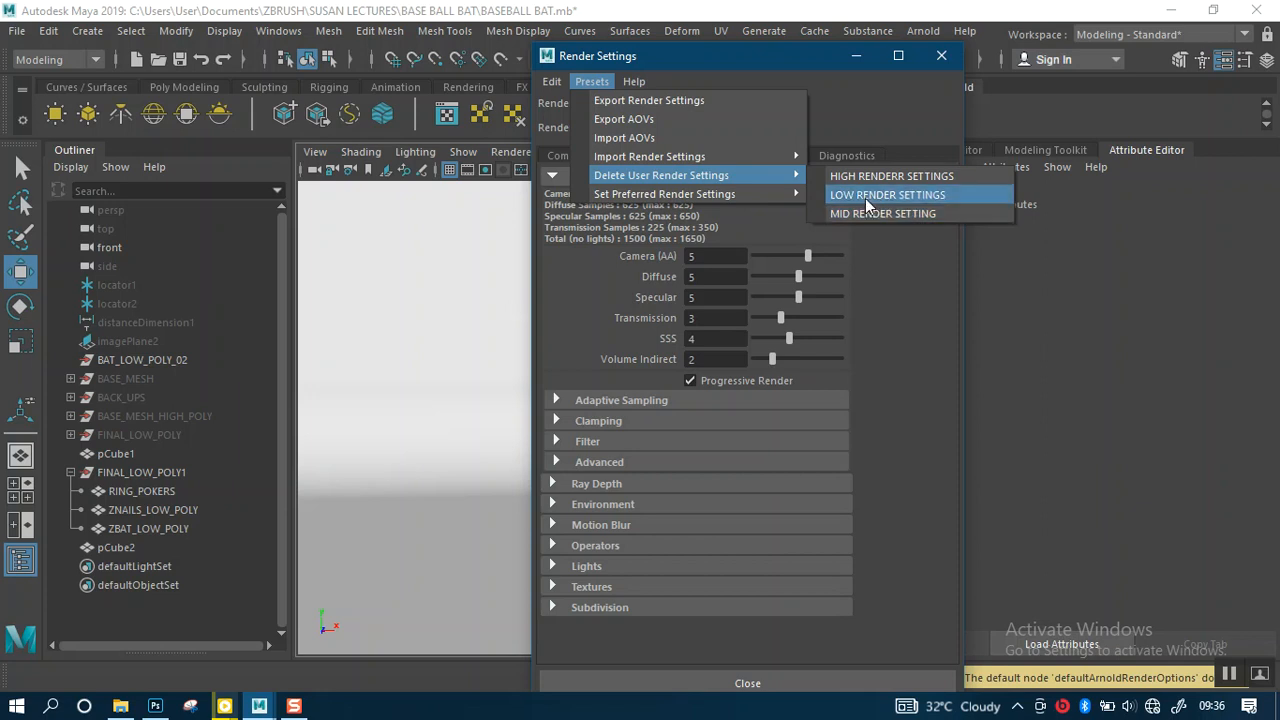
pyautogui.click(866, 195)
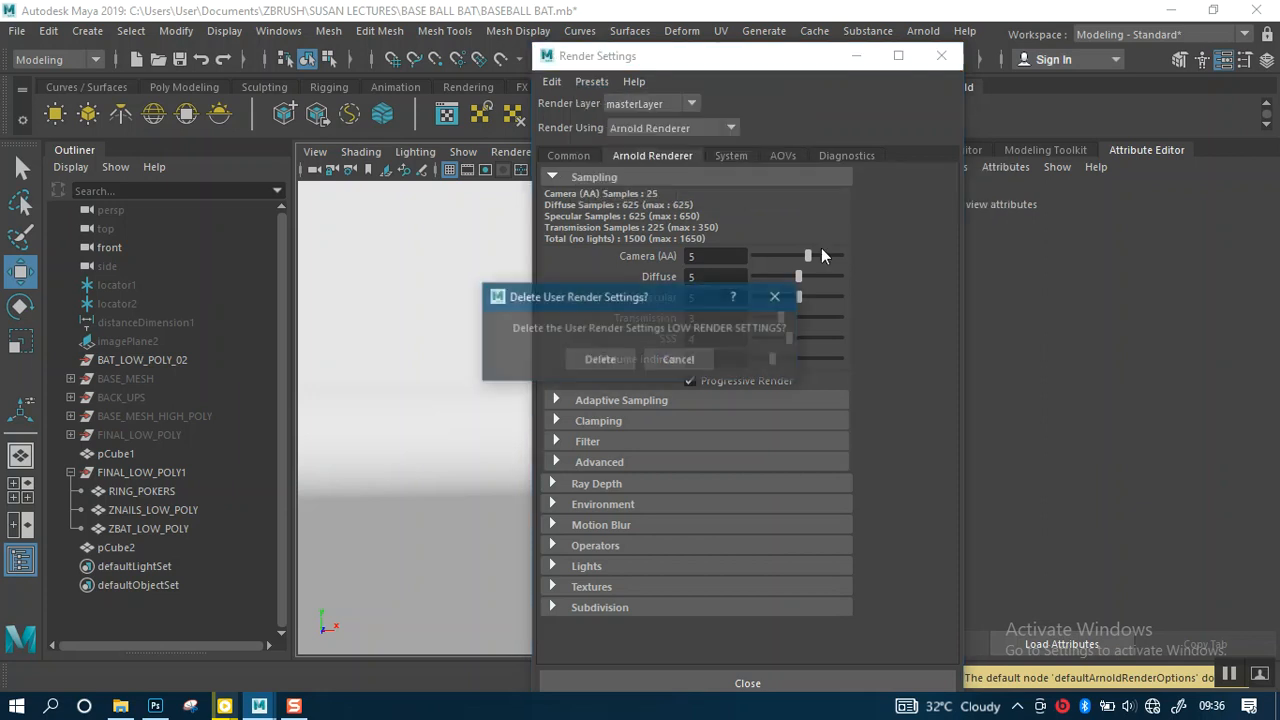
pyautogui.click(777, 298)
# Step: Import the user render preset with Camera (AA), Diffuse and Specular samples of 3 into the Arnold render settings
pyautogui.click(589, 82)
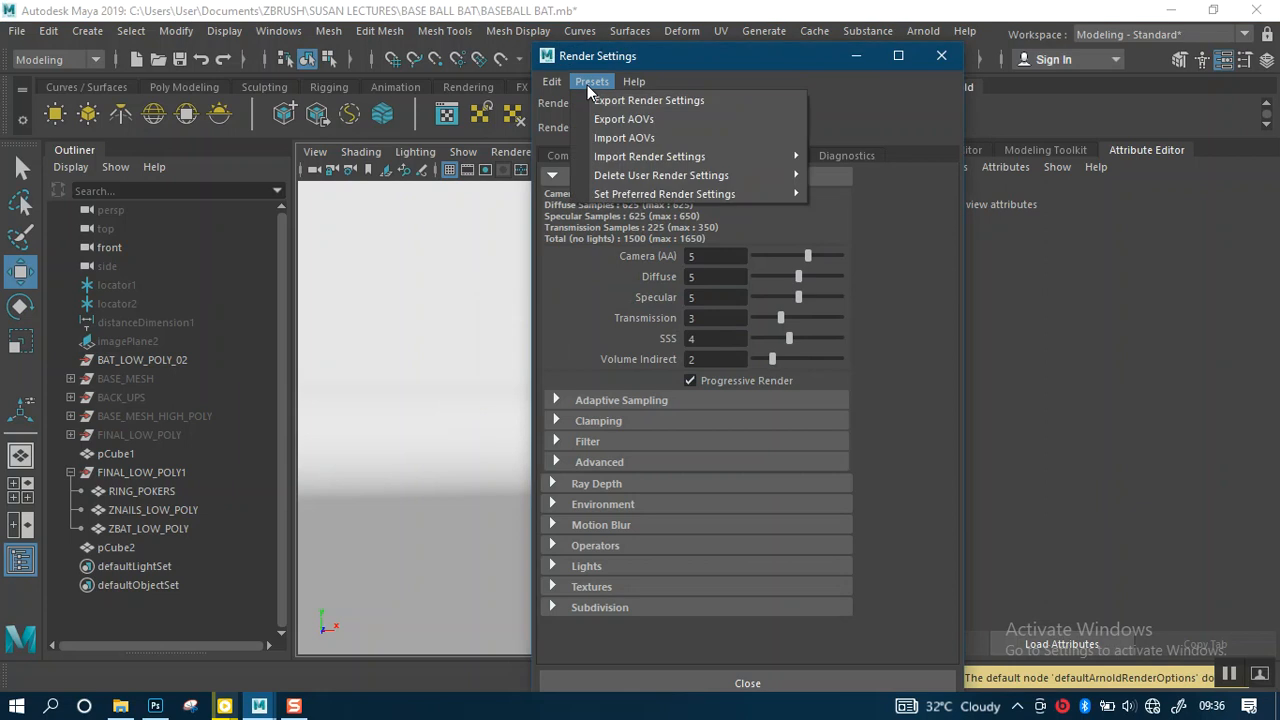
pyautogui.moveTo(659, 160)
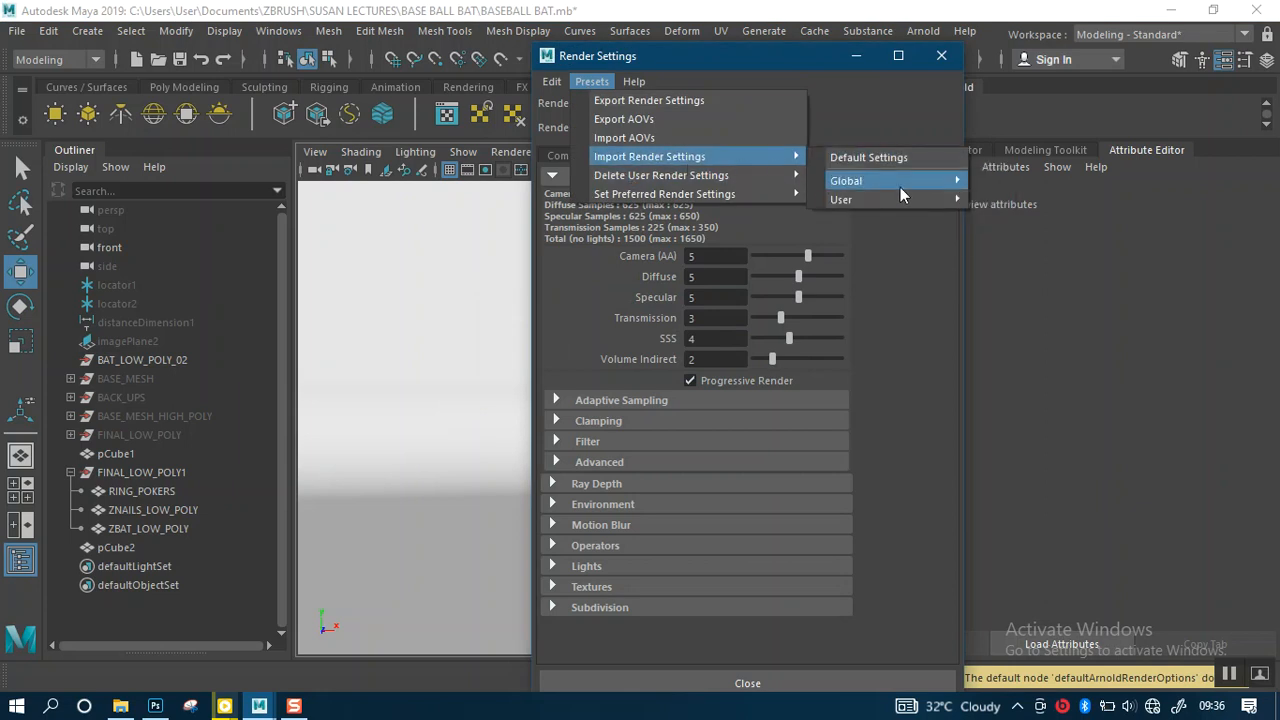
pyautogui.moveTo(900, 199)
pyautogui.click(1015, 220)
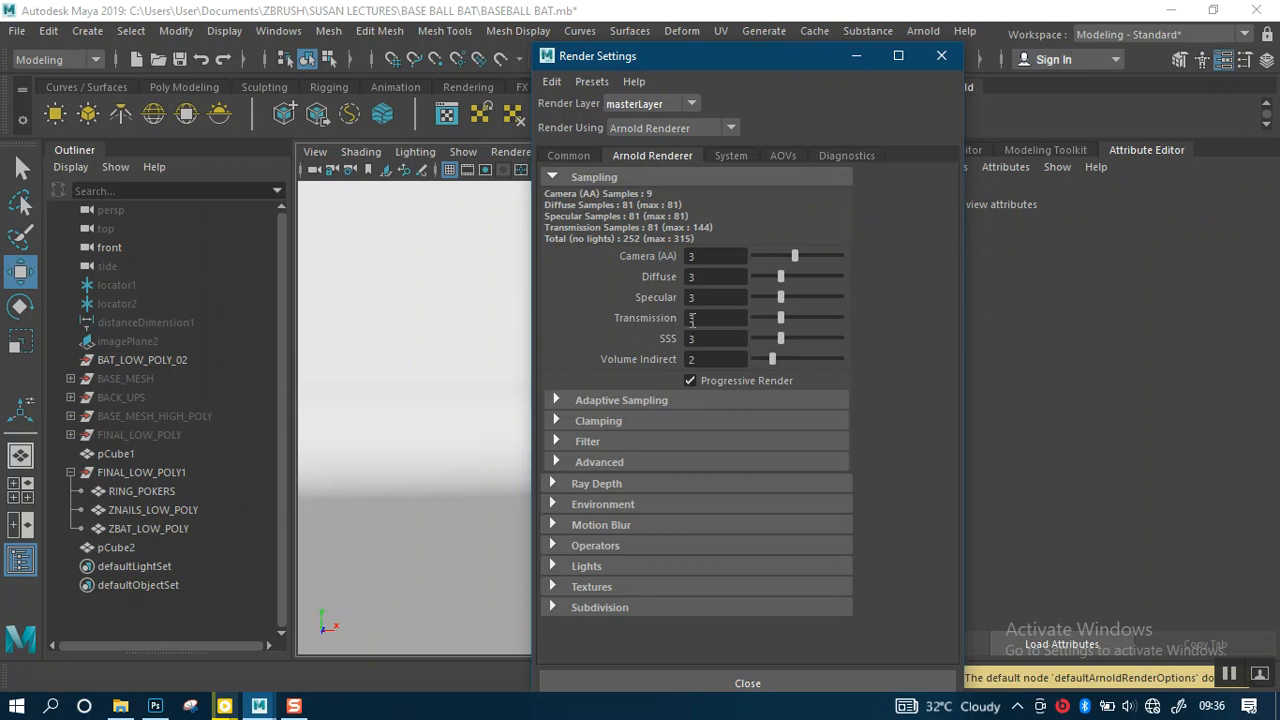
# Step: Set the Transmission and SSS samples to 0 and close the render settings
pyautogui.click(706, 318)
pyautogui.write('0')
pyautogui.press('Return')
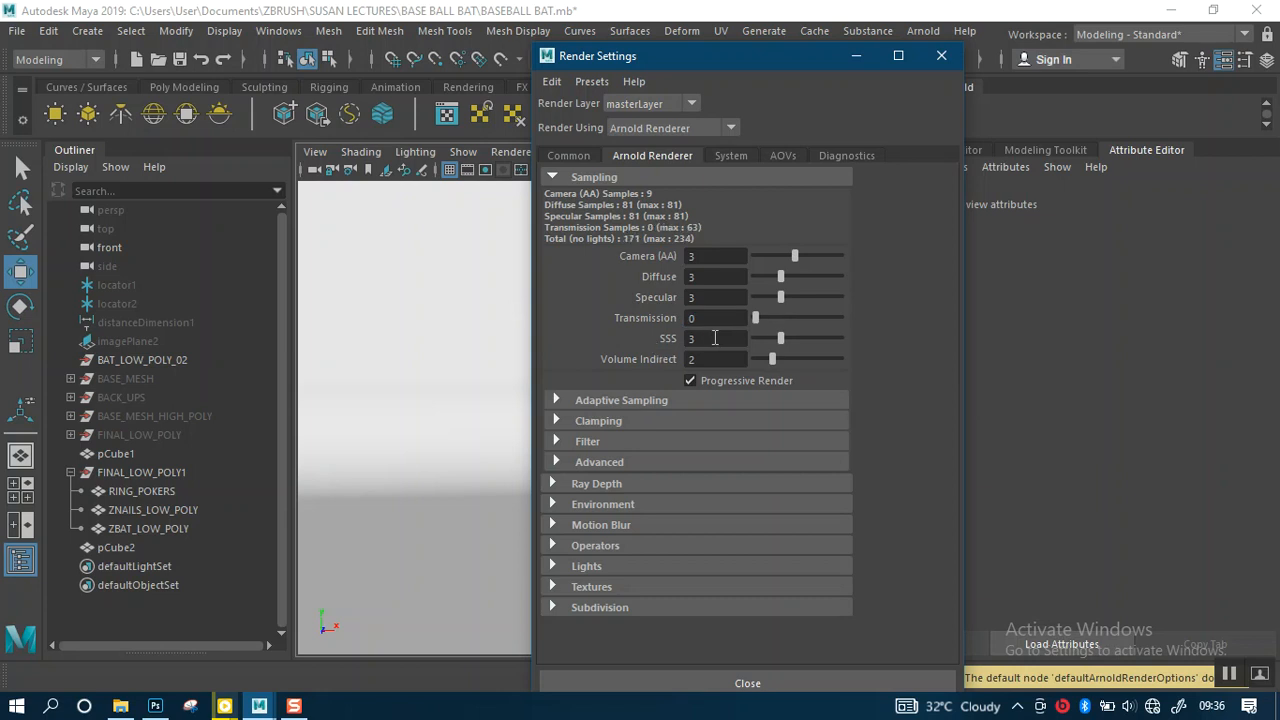
pyautogui.click(715, 338)
pyautogui.write('0')
pyautogui.press('Return')
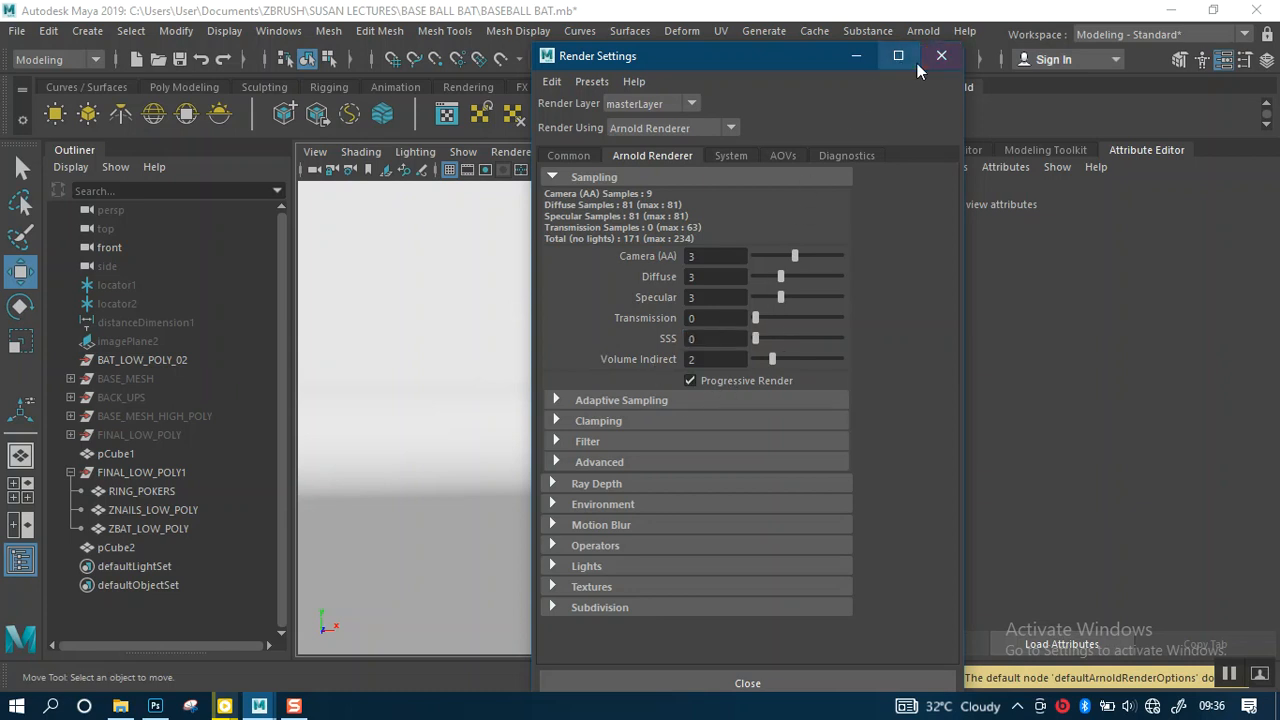
pyautogui.click(568, 155)
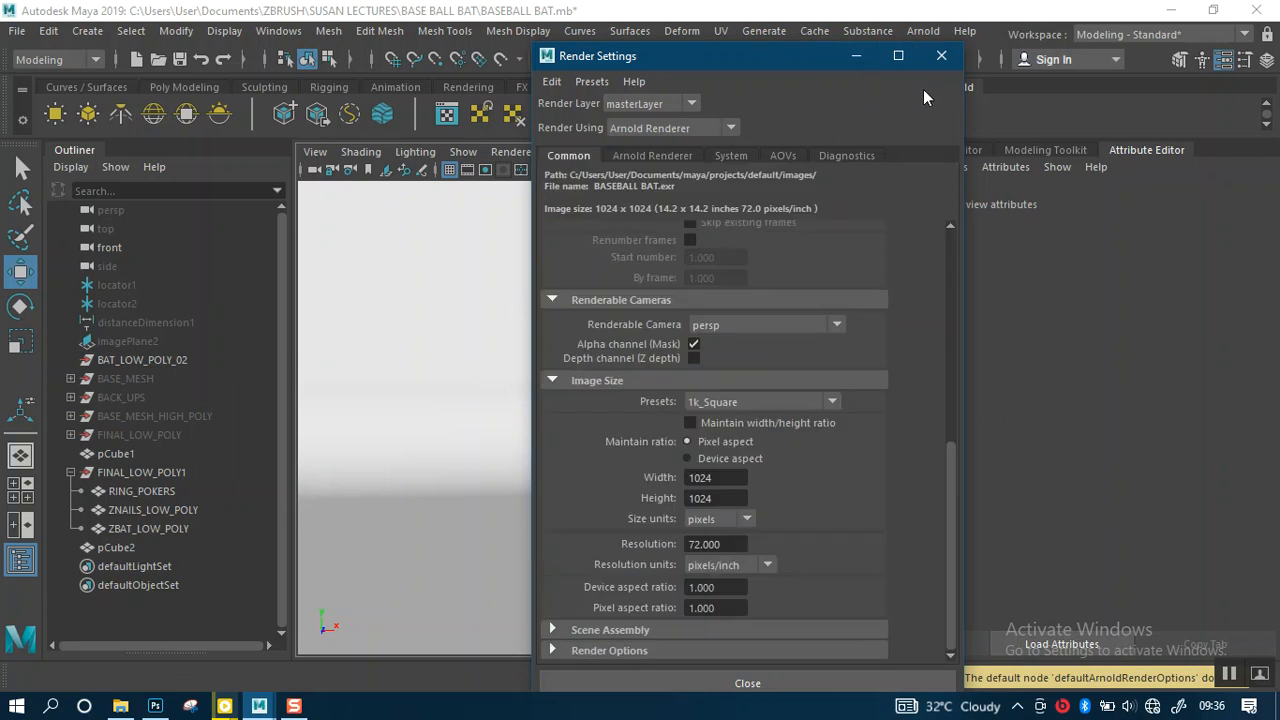
pyautogui.click(941, 56)
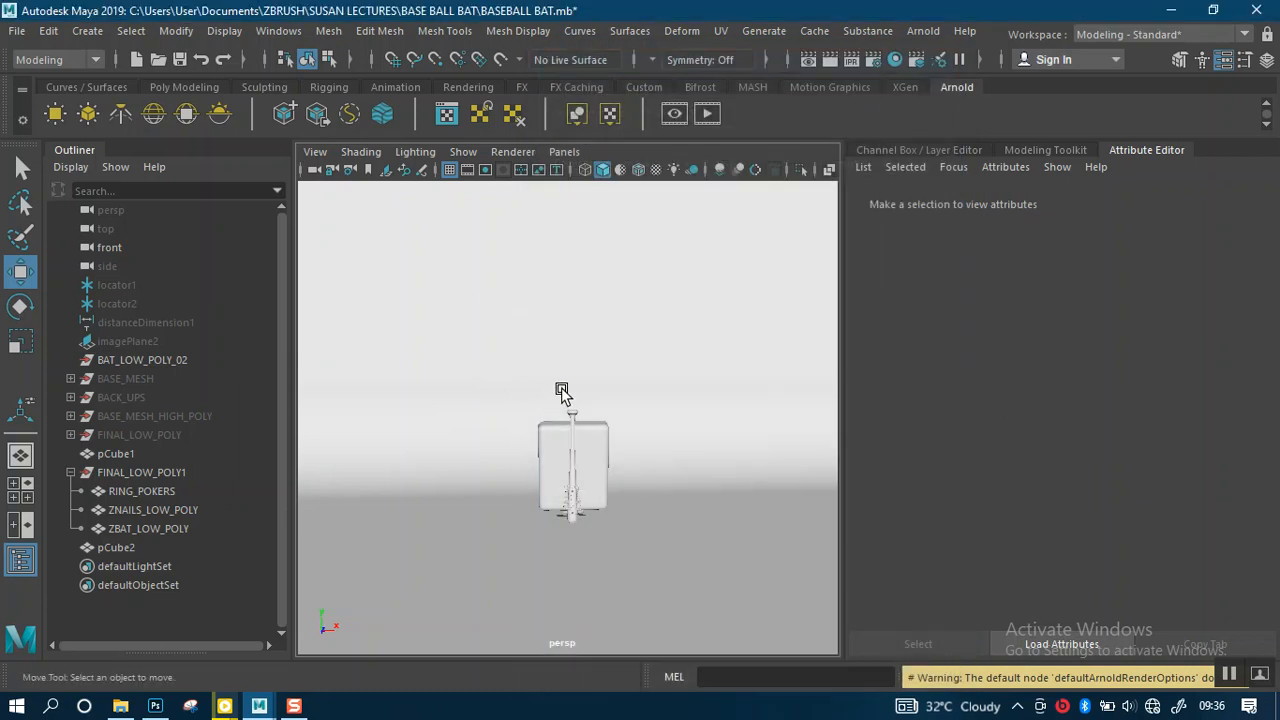
# Step: Display the 1024 x 1024 resolution gate in the perspective view instead of the film gate
pyautogui.keyDown('alt'); pyautogui.moveTo(563, 404); pyautogui.dragTo(562, 400, button='middle'); pyautogui.keyUp('alt')
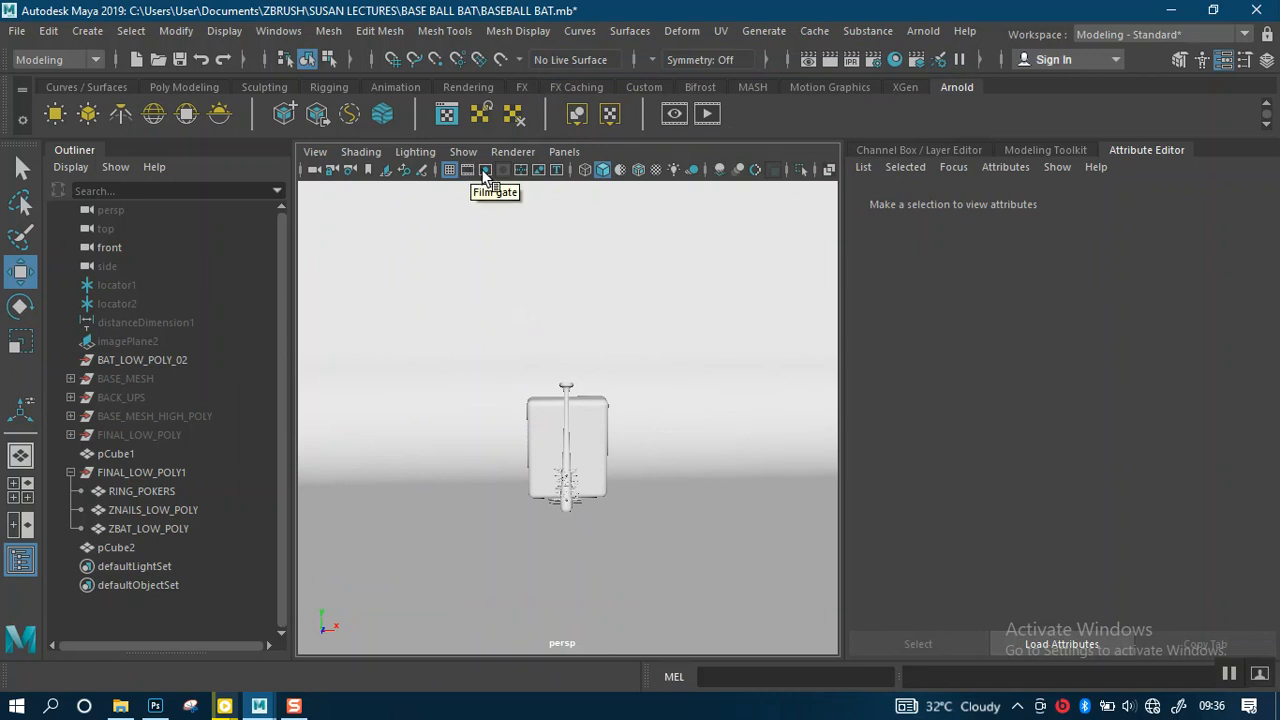
pyautogui.click(487, 170)
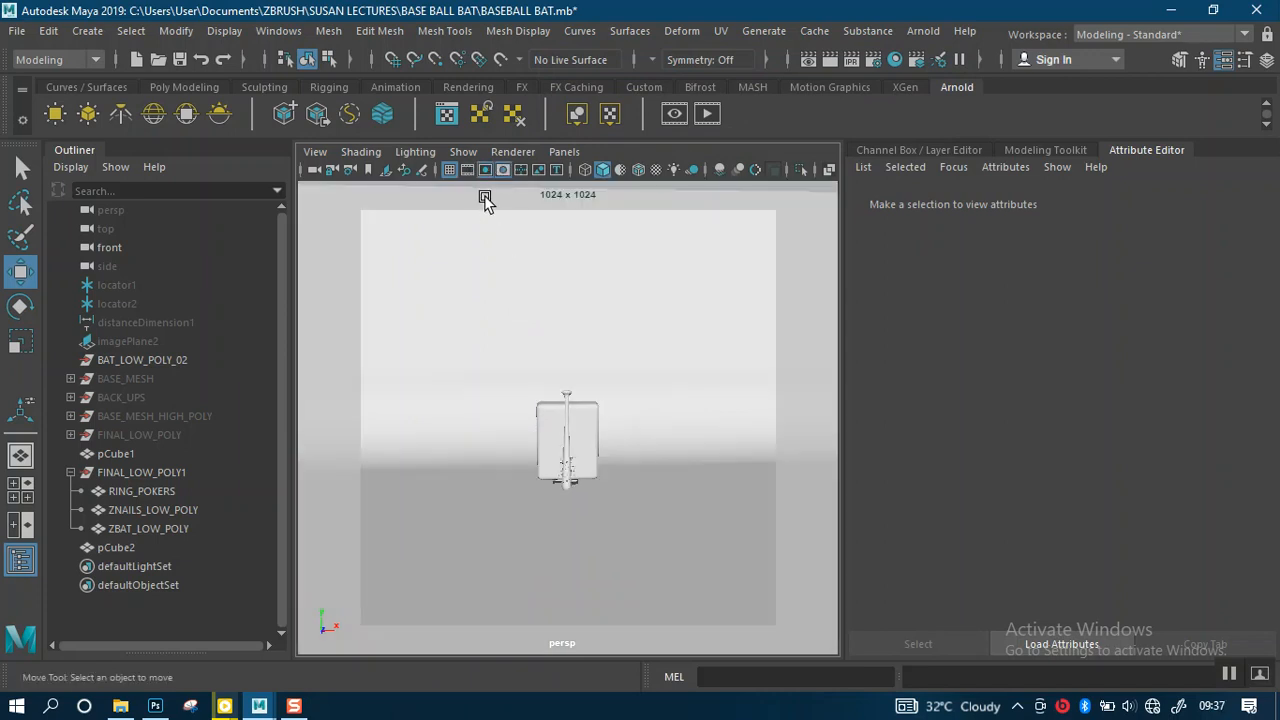
pyautogui.click(467, 169)
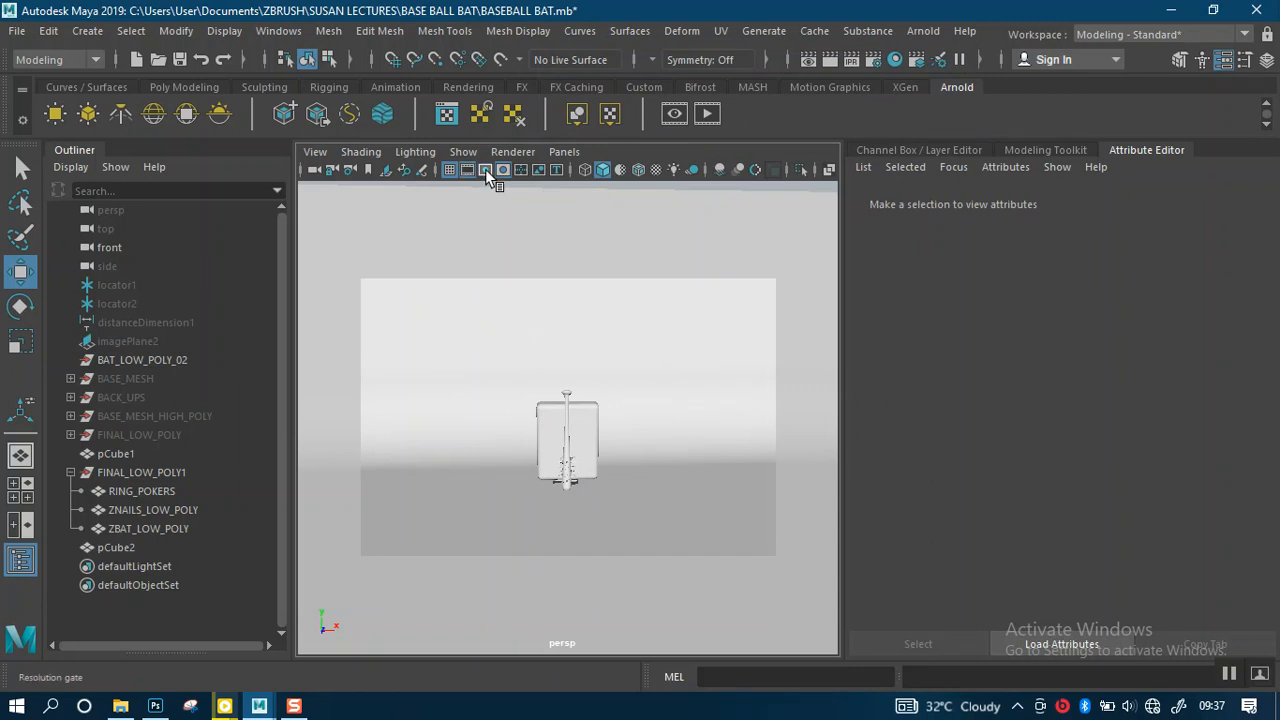
pyautogui.click(485, 169)
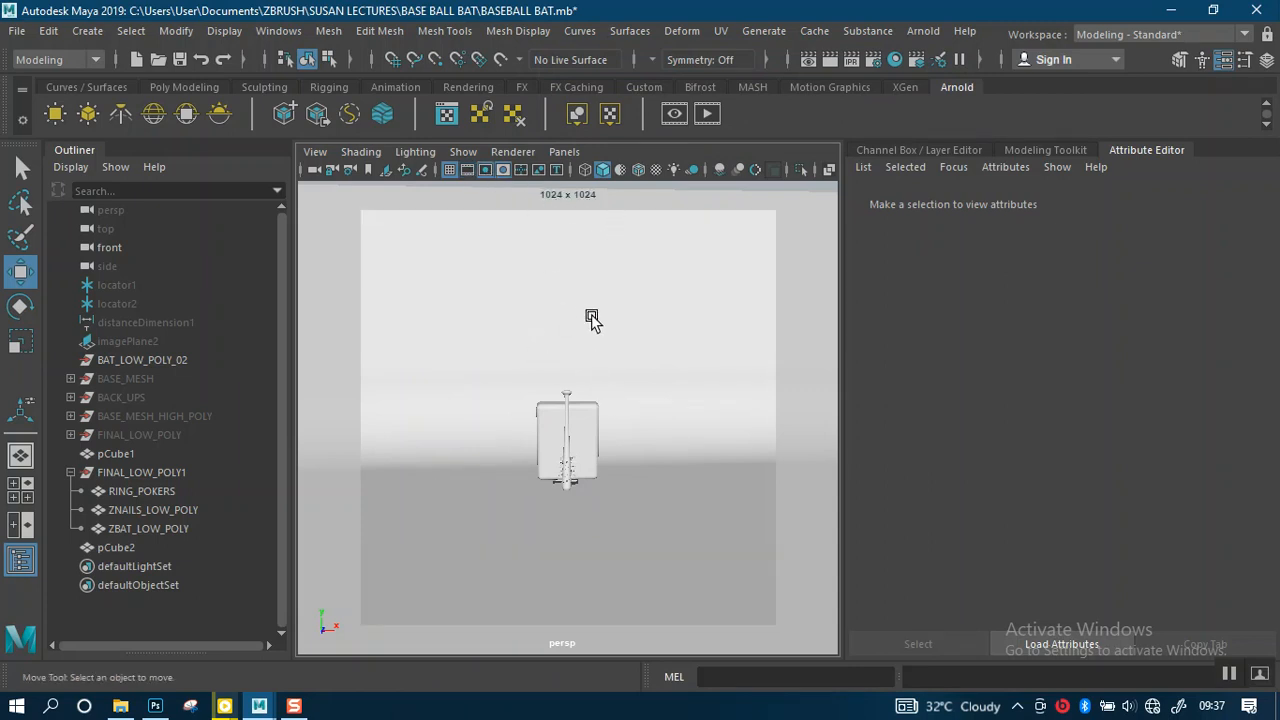
# Step: Compose the perspective camera so the bat and supporting cube fill most of the resolution gate, seen nearly from the front
pyautogui.keyDown('alt'); pyautogui.moveTo(584, 395); pyautogui.dragTo(567, 423); pyautogui.keyUp('alt')
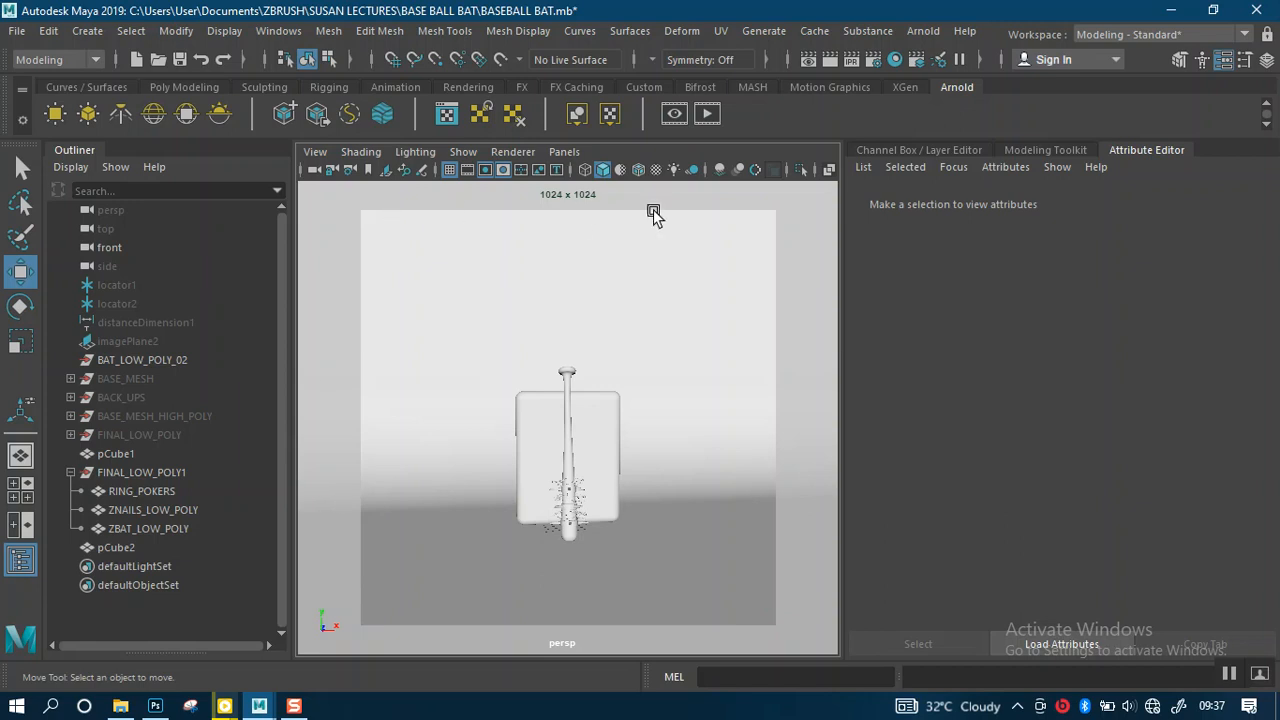
pyautogui.scroll(3, 580, 445)
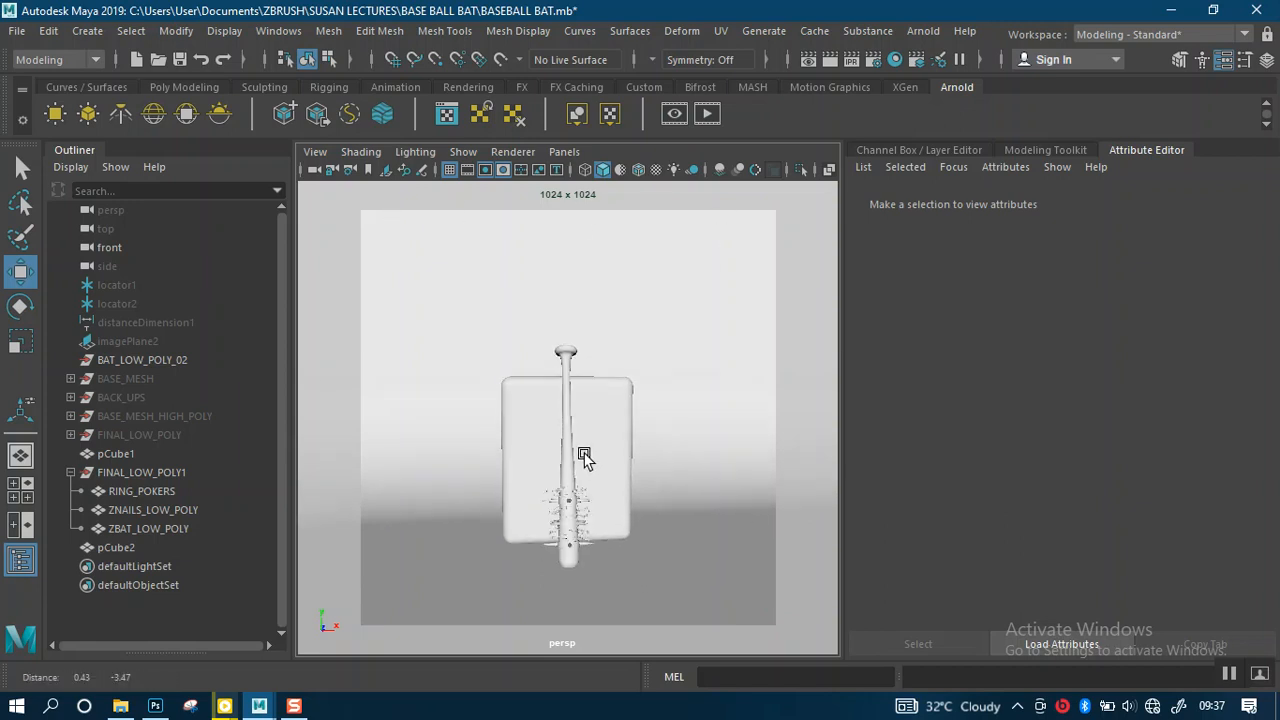
pyautogui.moveTo(553, 428)
pyautogui.keyDown('alt'); pyautogui.mouseDown()
pyautogui.moveTo(531, 411)
pyautogui.moveTo(569, 414)
pyautogui.moveTo(560, 429)
pyautogui.mouseUp(); pyautogui.keyUp('alt')
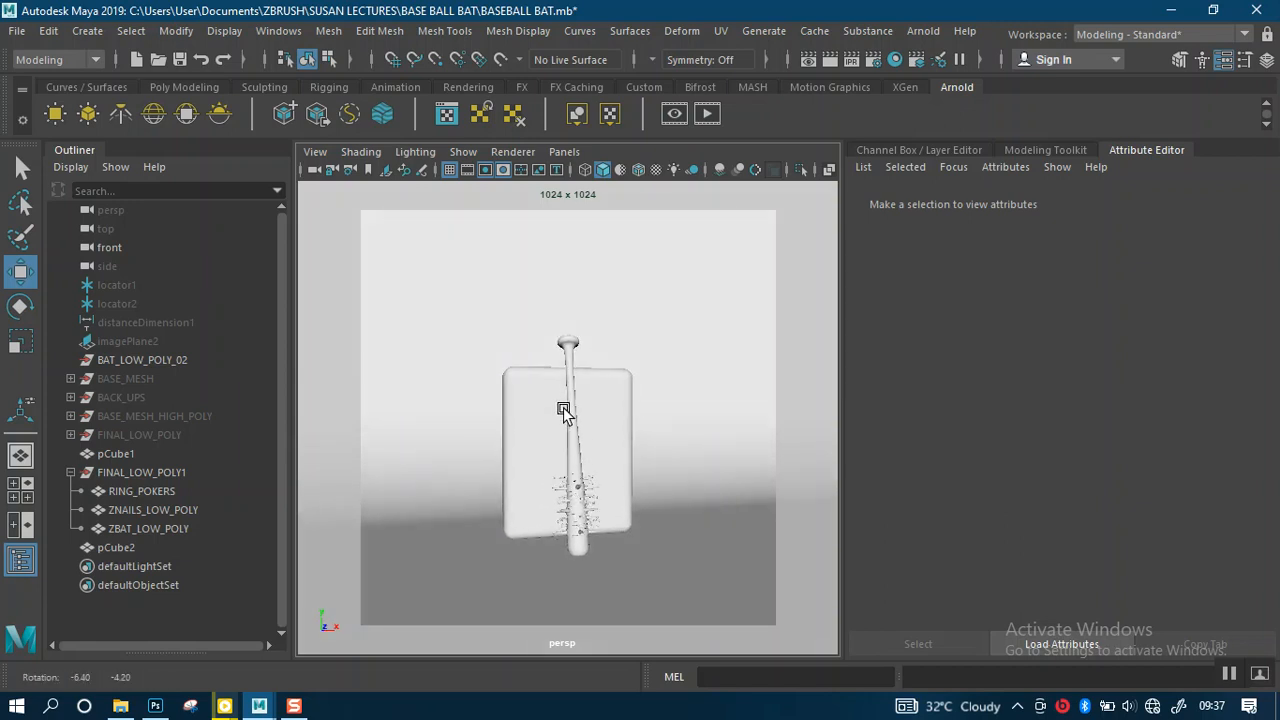
pyautogui.moveTo(590, 441)
pyautogui.keyDown('alt'); pyautogui.mouseDown(button='right')
pyautogui.moveTo(597, 471)
pyautogui.moveTo(609, 443)
pyautogui.moveTo(604, 461)
pyautogui.mouseUp(button='right'); pyautogui.keyUp('alt')
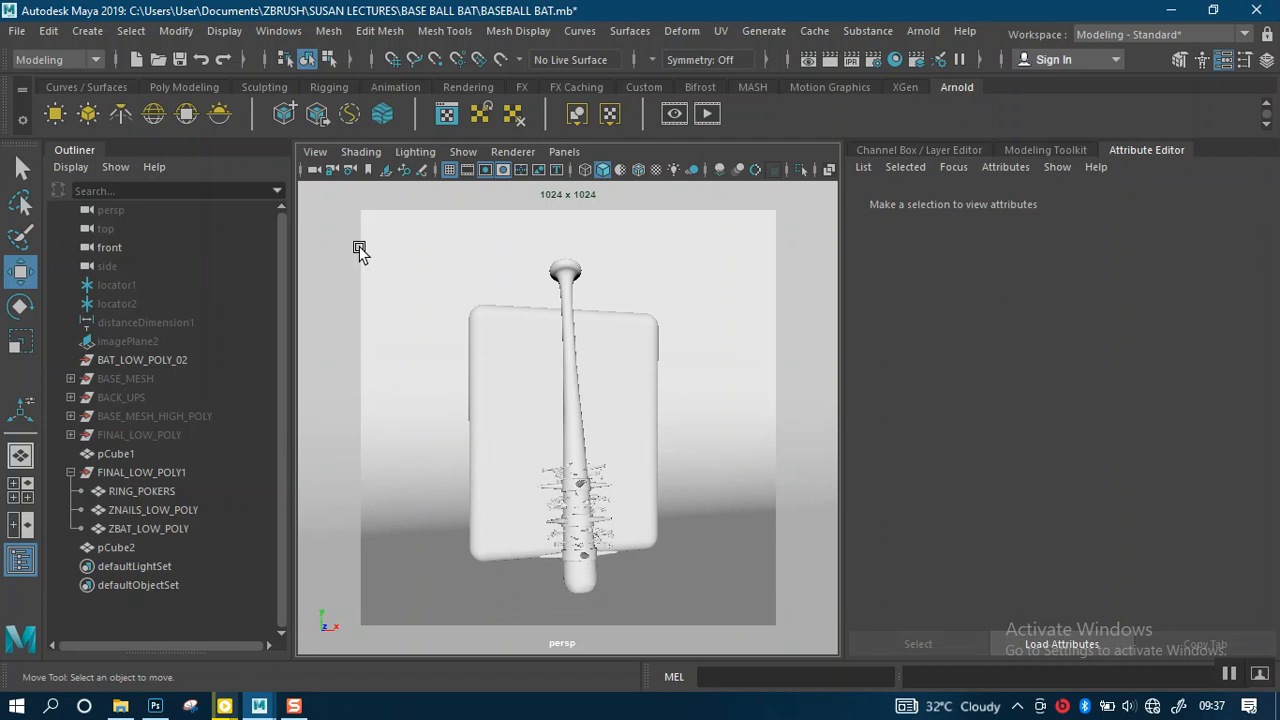
# Step: Save the current perspective camera view as a 3D bookmark and name it CAM 01
pyautogui.click(322, 155)
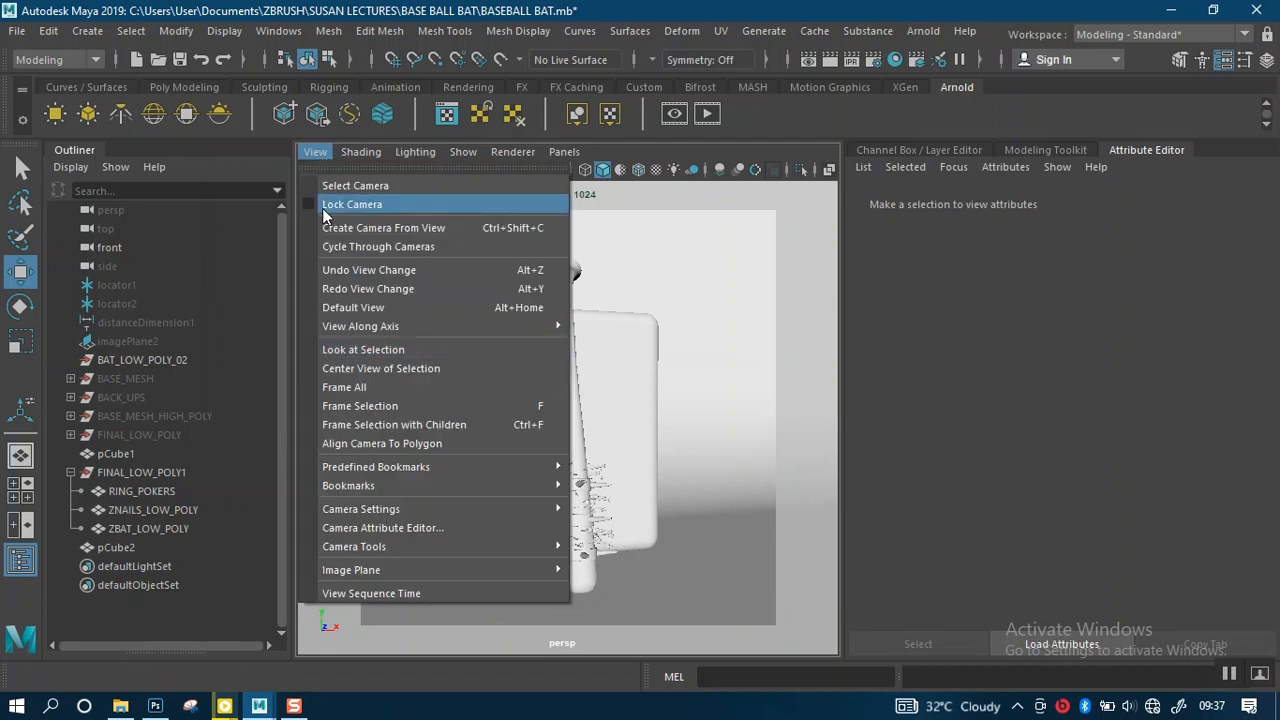
pyautogui.moveTo(440, 486)
pyautogui.click(600, 491)
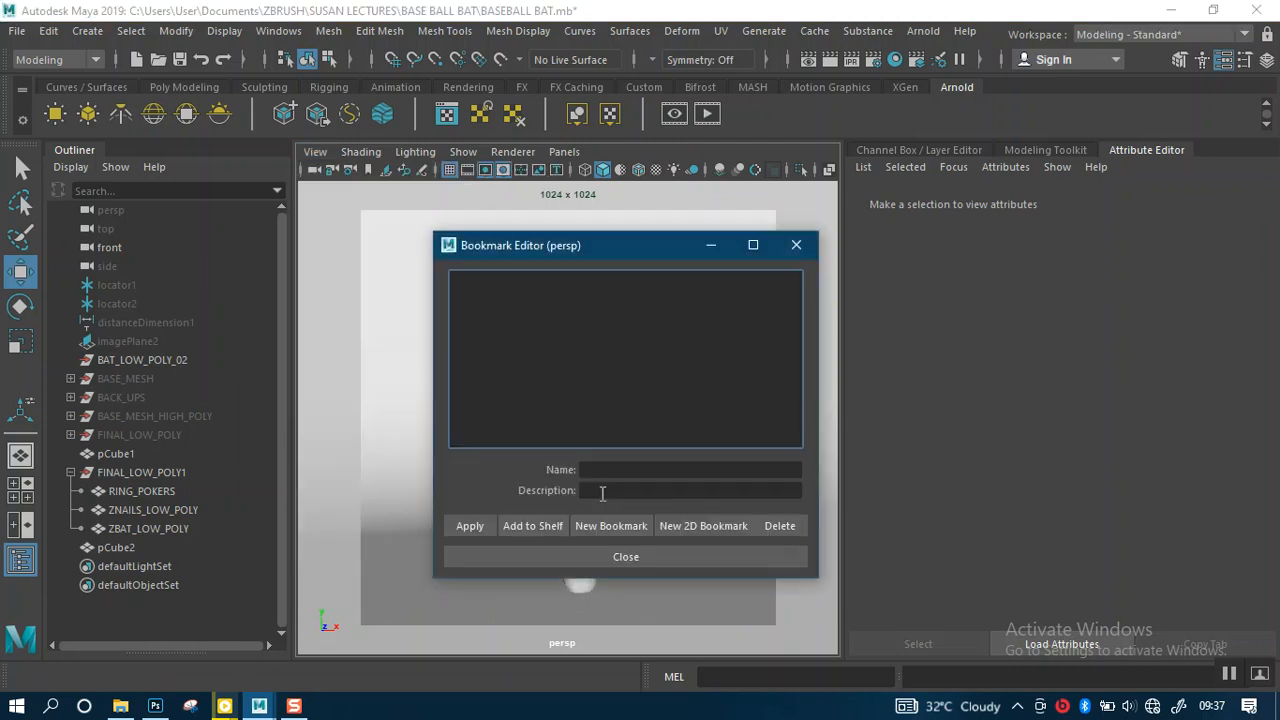
pyautogui.click(602, 471)
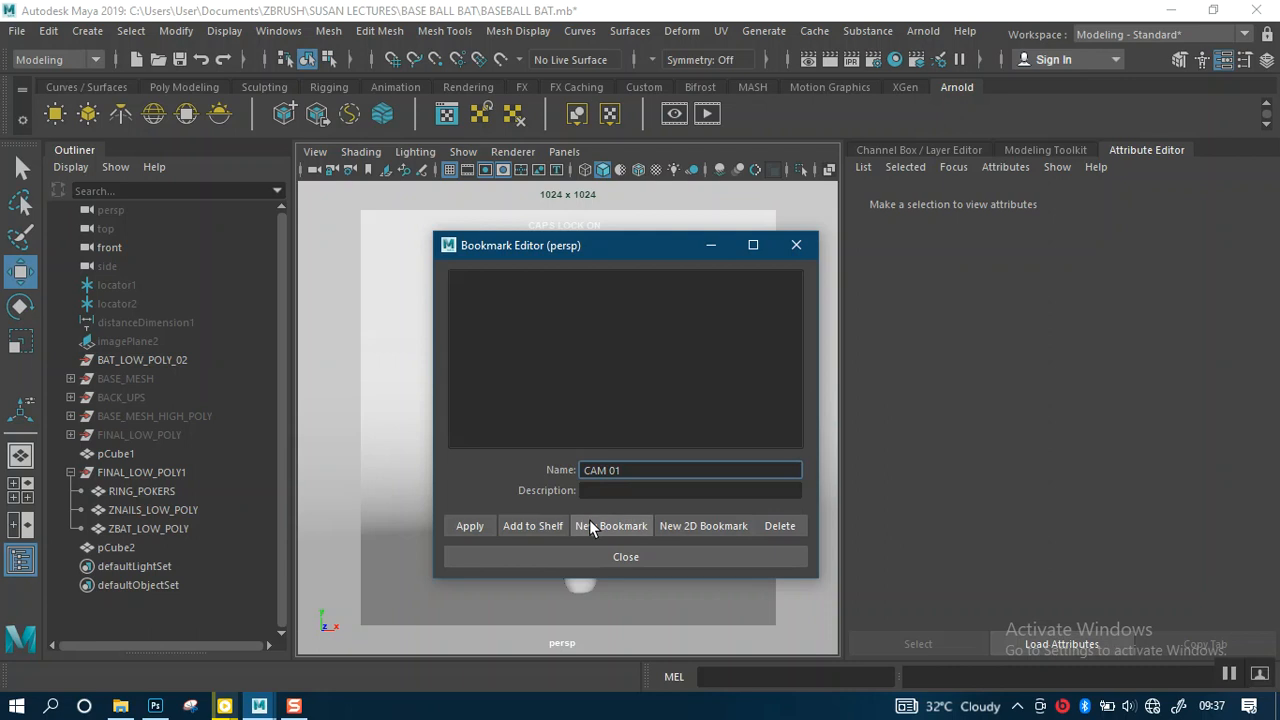
pyautogui.click(590, 521)
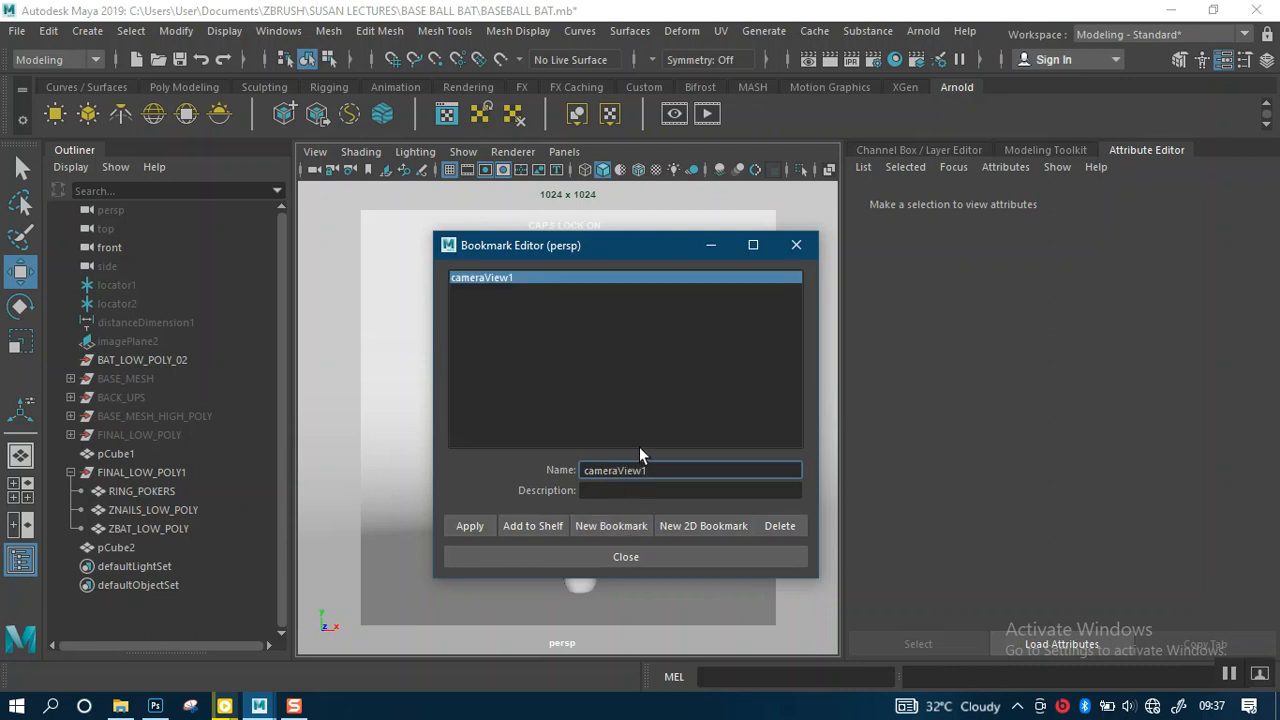
pyautogui.click(508, 278)
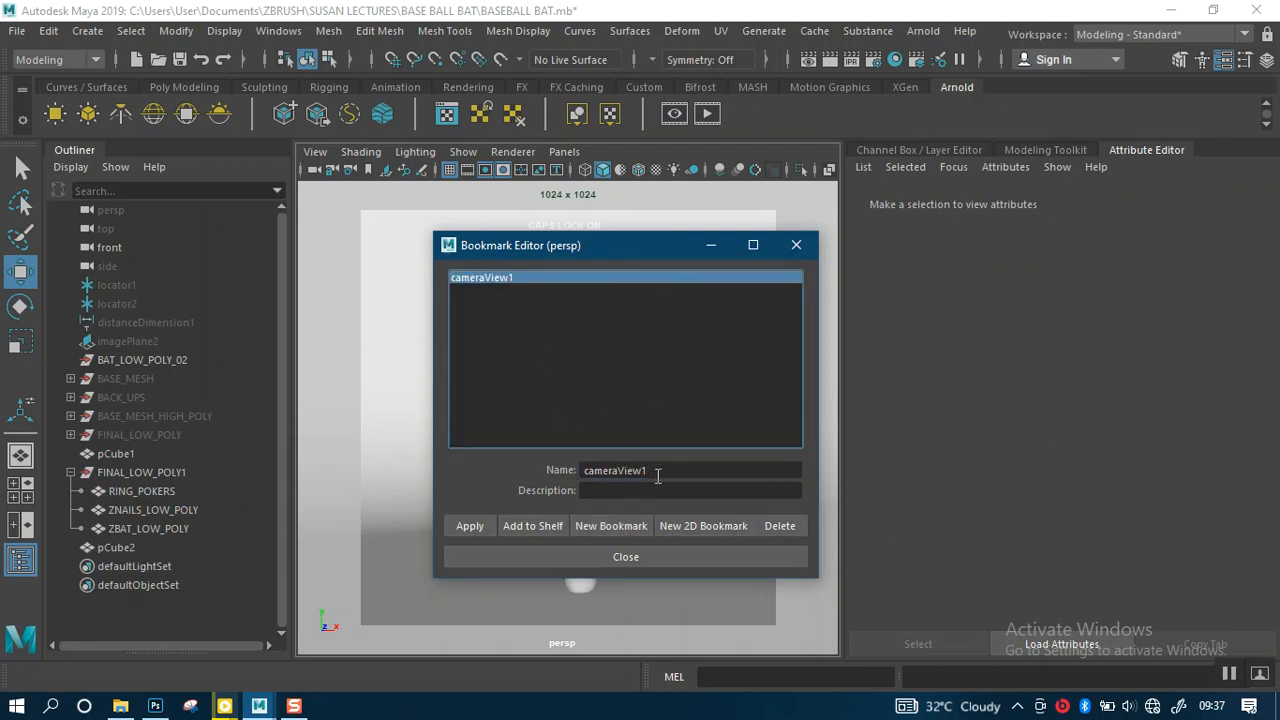
pyautogui.moveTo(657, 474); pyautogui.dragTo(512, 485)
pyautogui.write('CAM 01')
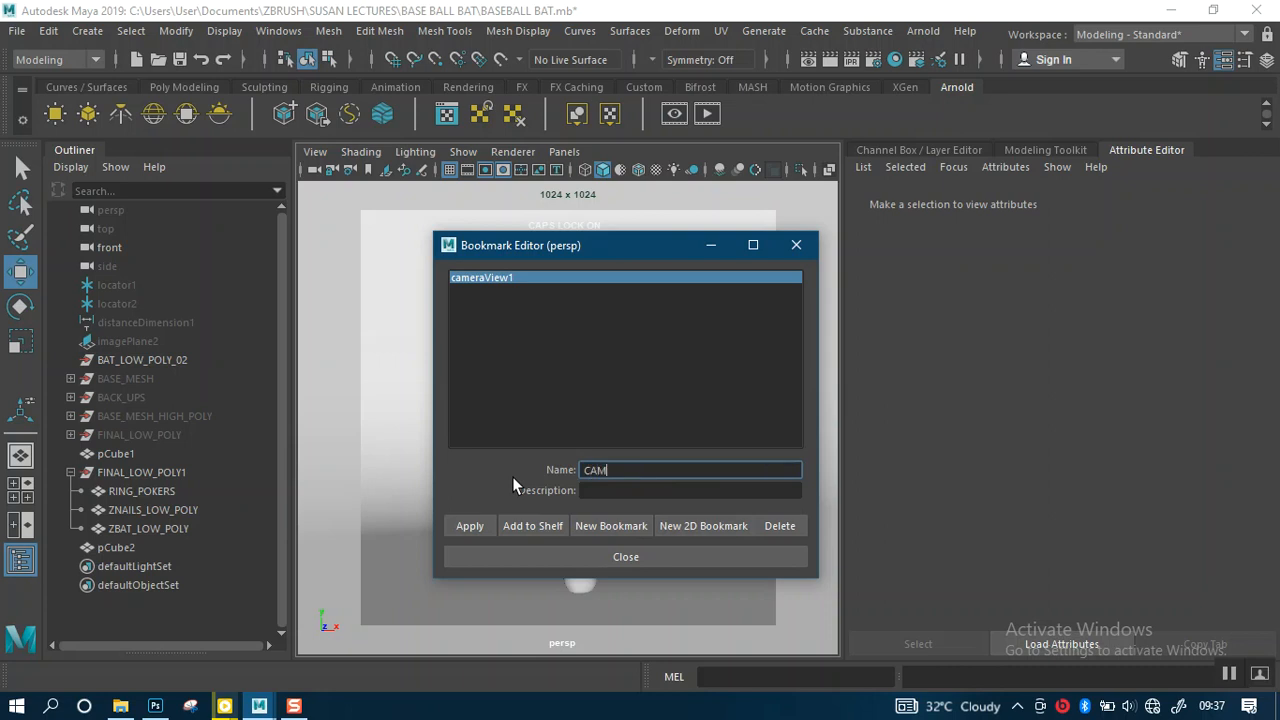
pyautogui.press('Return')
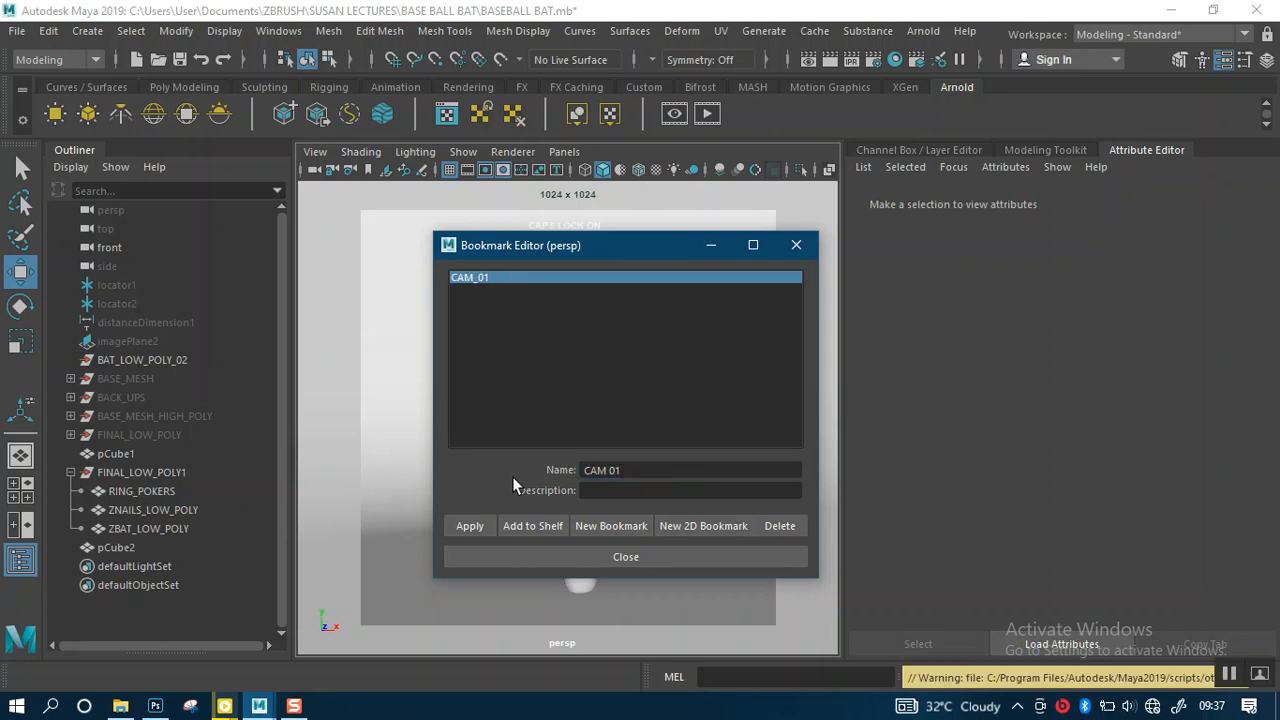
pyautogui.click(796, 248)
# Step: Turn the camera away from the framed bat and recall the CAM_01 bookmark to check the saved view
pyautogui.scroll(-6, 602, 341)
pyautogui.keyDown('alt'); pyautogui.moveTo(602, 341); pyautogui.dragTo(719, 393); pyautogui.keyUp('alt')
pyautogui.click(310, 155)
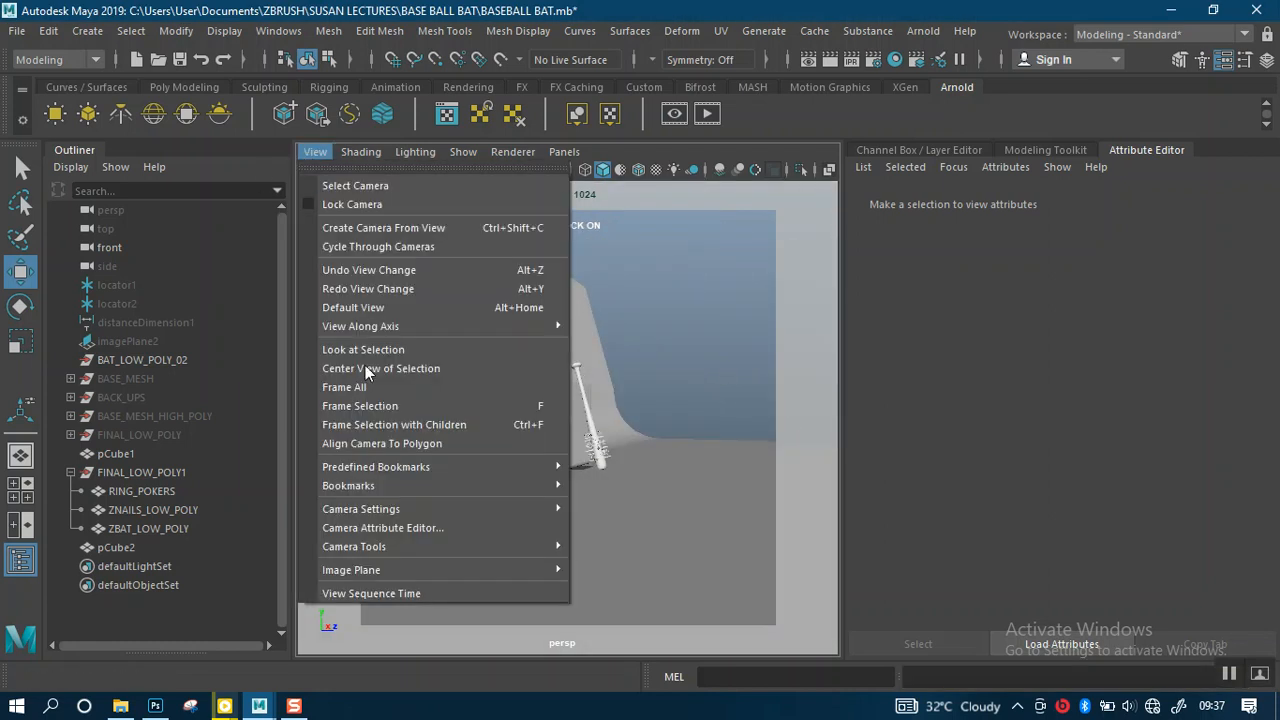
pyautogui.moveTo(418, 486)
pyautogui.click(613, 490)
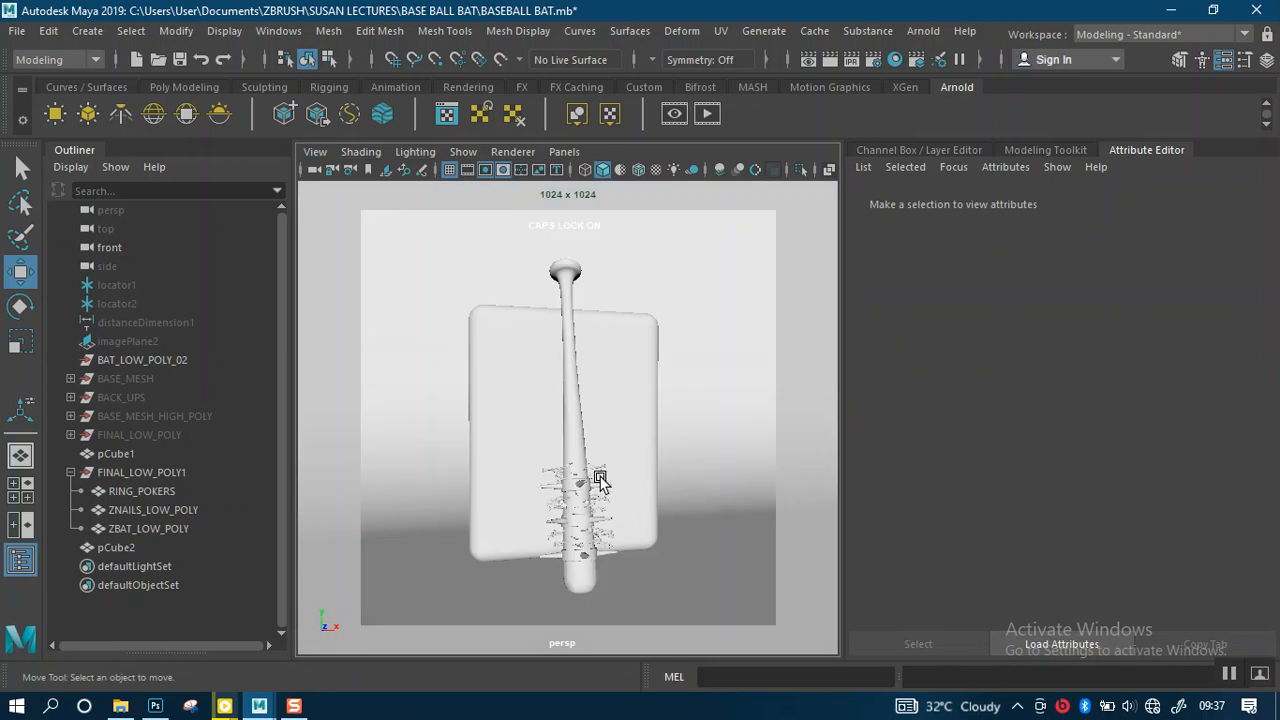
# Step: Add an Arnold skydome light to the scene and view it around the backdrop and bat
pyautogui.keyDown('alt'); pyautogui.moveTo(651, 486); pyautogui.dragTo(628, 440, button='right'); pyautogui.keyUp('alt')
pyautogui.keyDown('alt'); pyautogui.moveTo(628, 438); pyautogui.dragTo(571, 438); pyautogui.keyUp('alt')
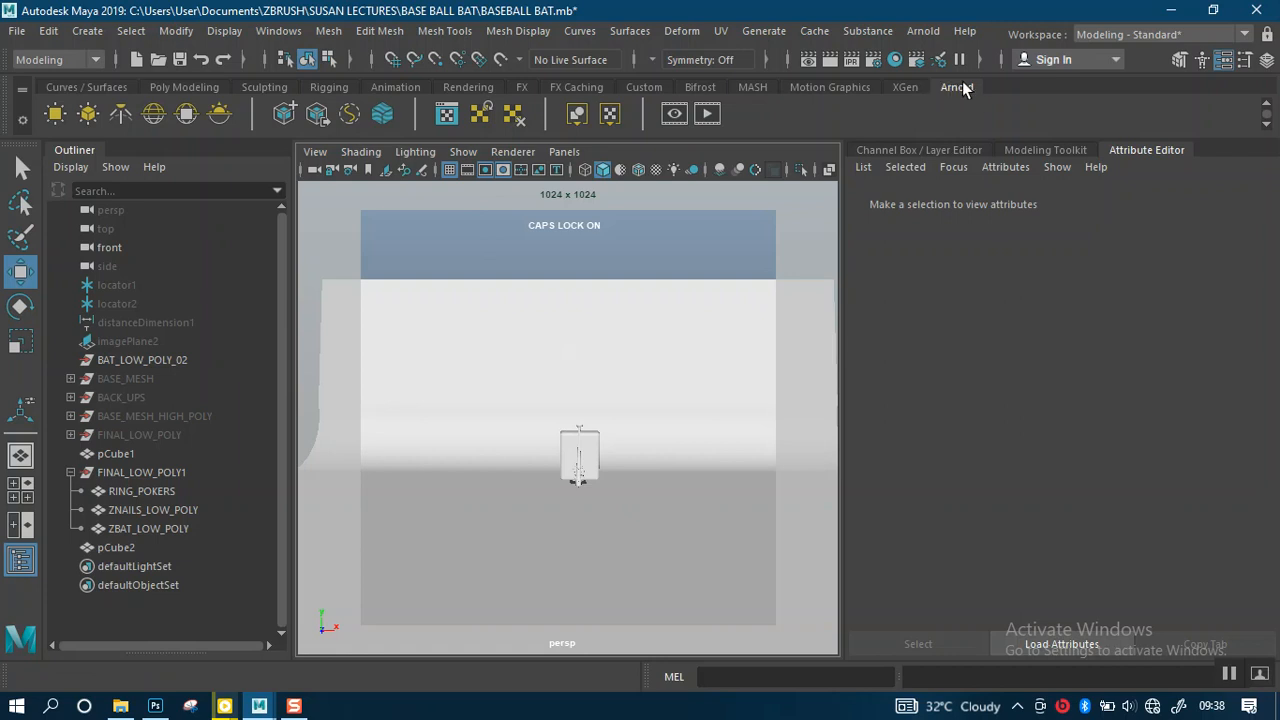
pyautogui.click(157, 116)
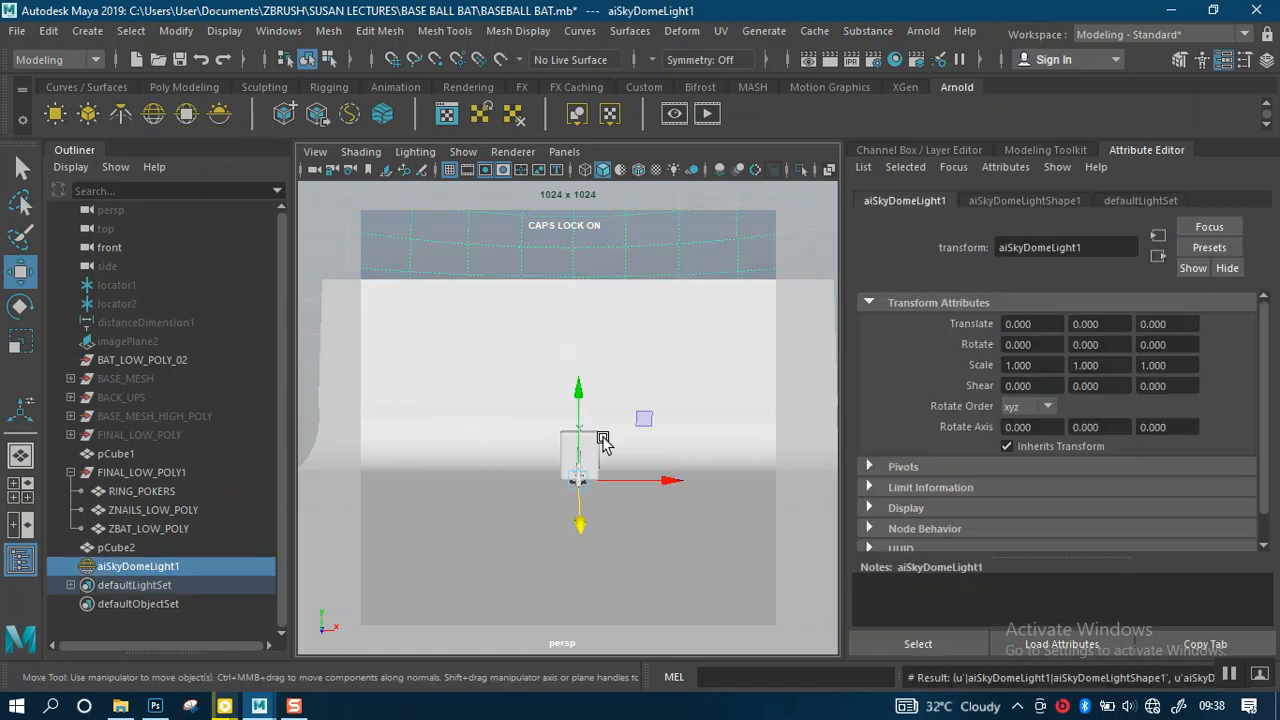
pyautogui.press('f')
pyautogui.keyDown('alt'); pyautogui.moveTo(618, 522); pyautogui.dragTo(714, 426); pyautogui.keyUp('alt')
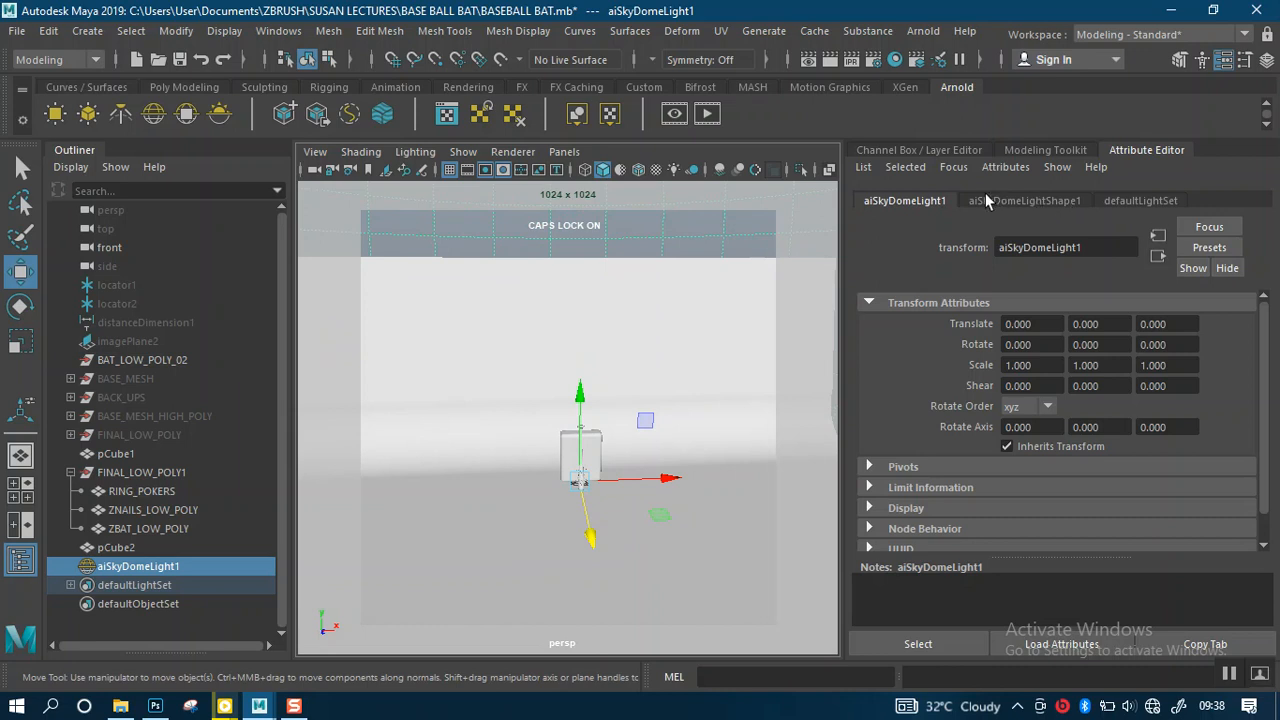
# Step: Map a File texture to the Color attribute of the Arnold skydome light
pyautogui.click(1032, 203)
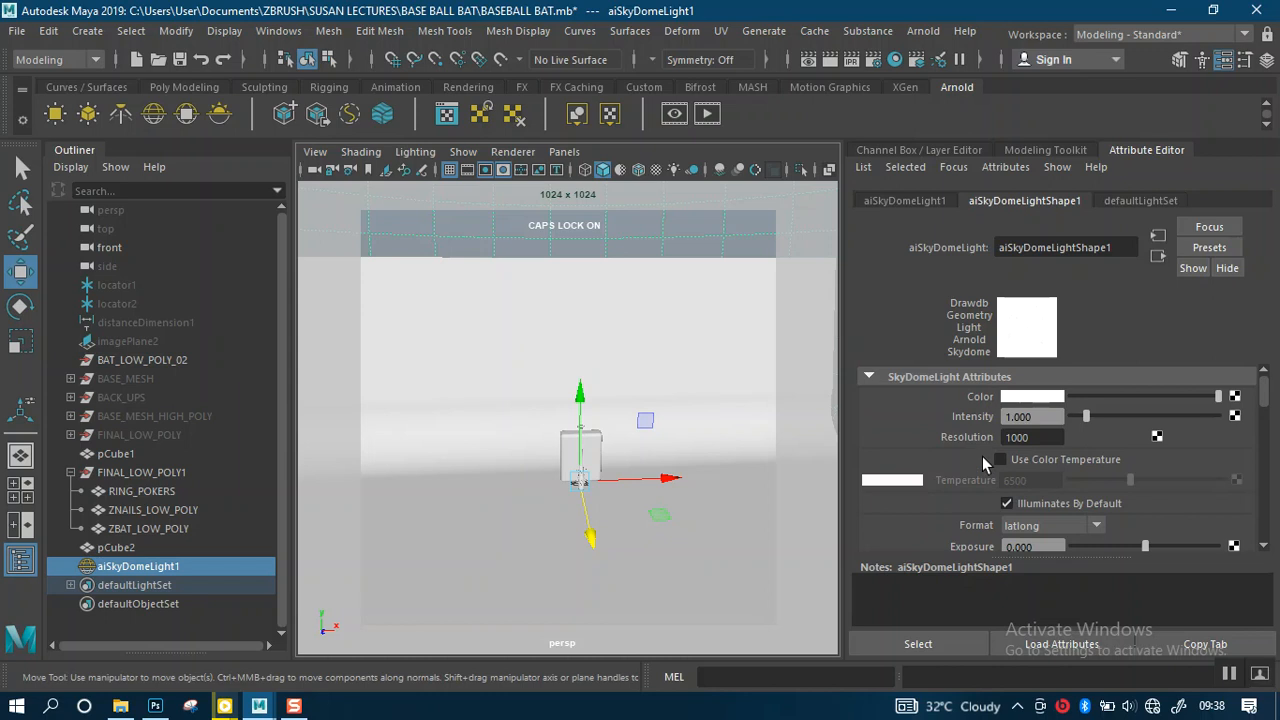
pyautogui.scroll(-5, 985, 452)
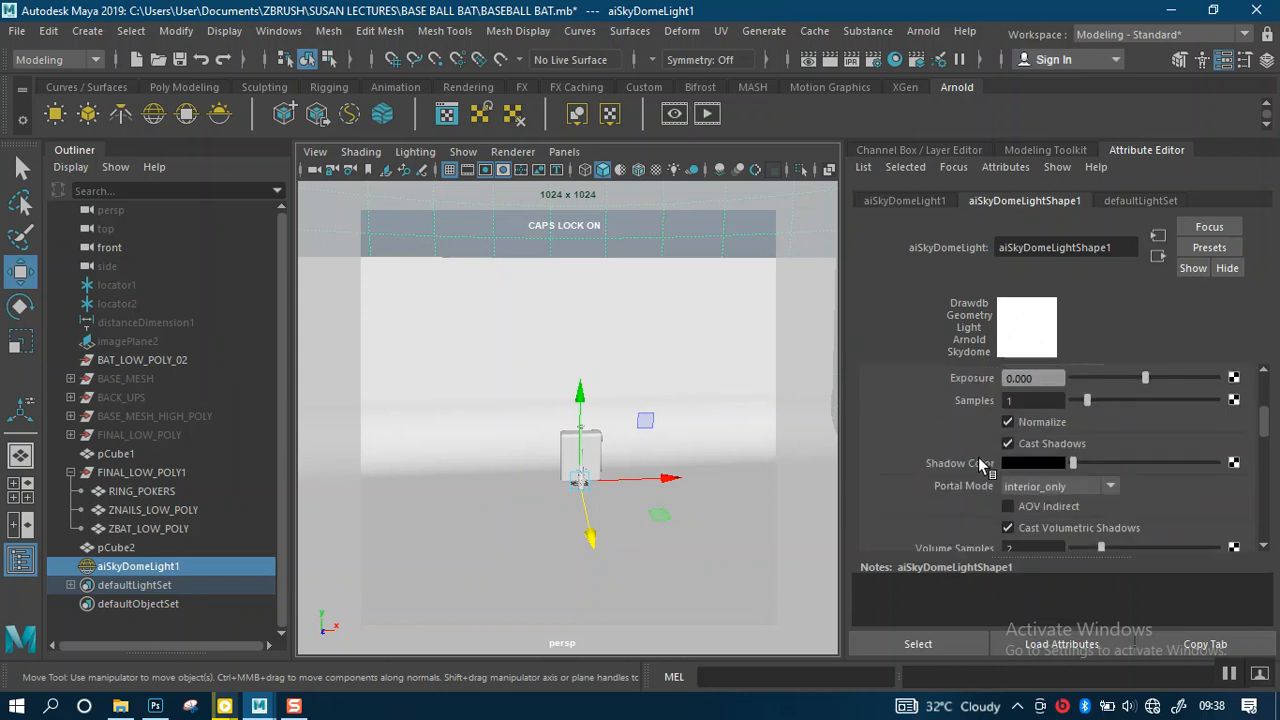
pyautogui.scroll(5, 978, 457)
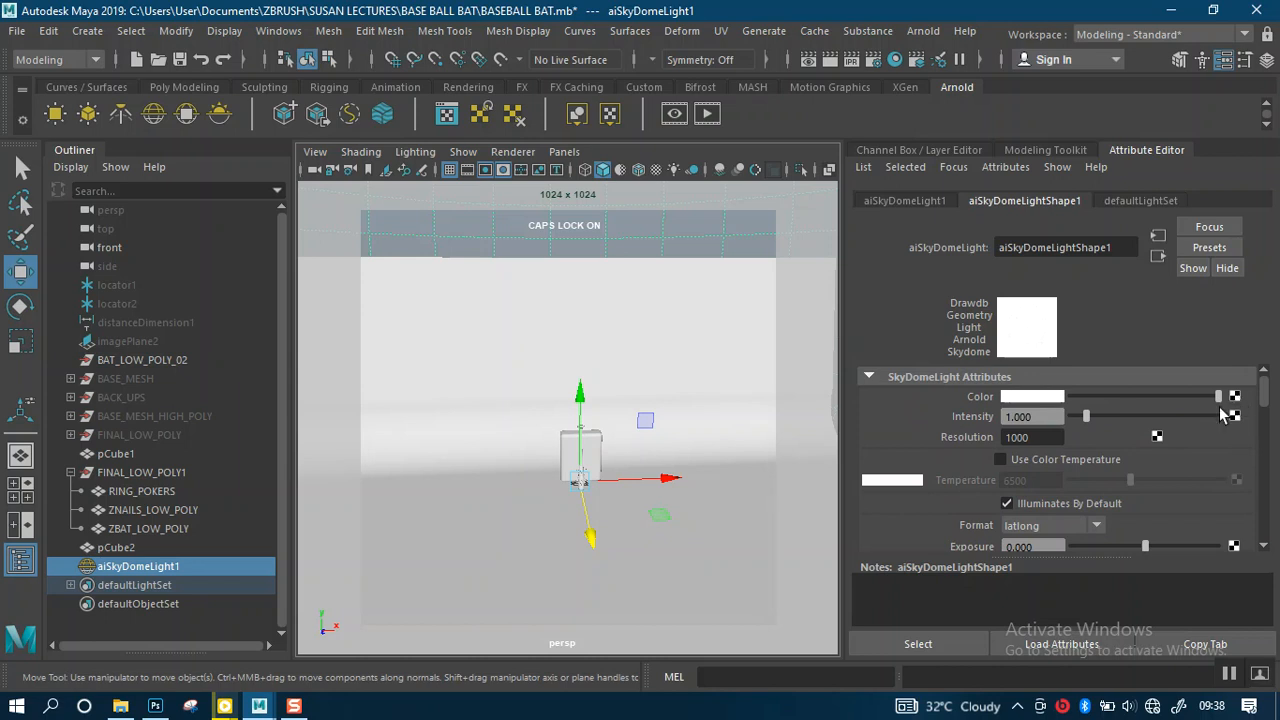
pyautogui.click(905, 201)
pyautogui.click(1062, 204)
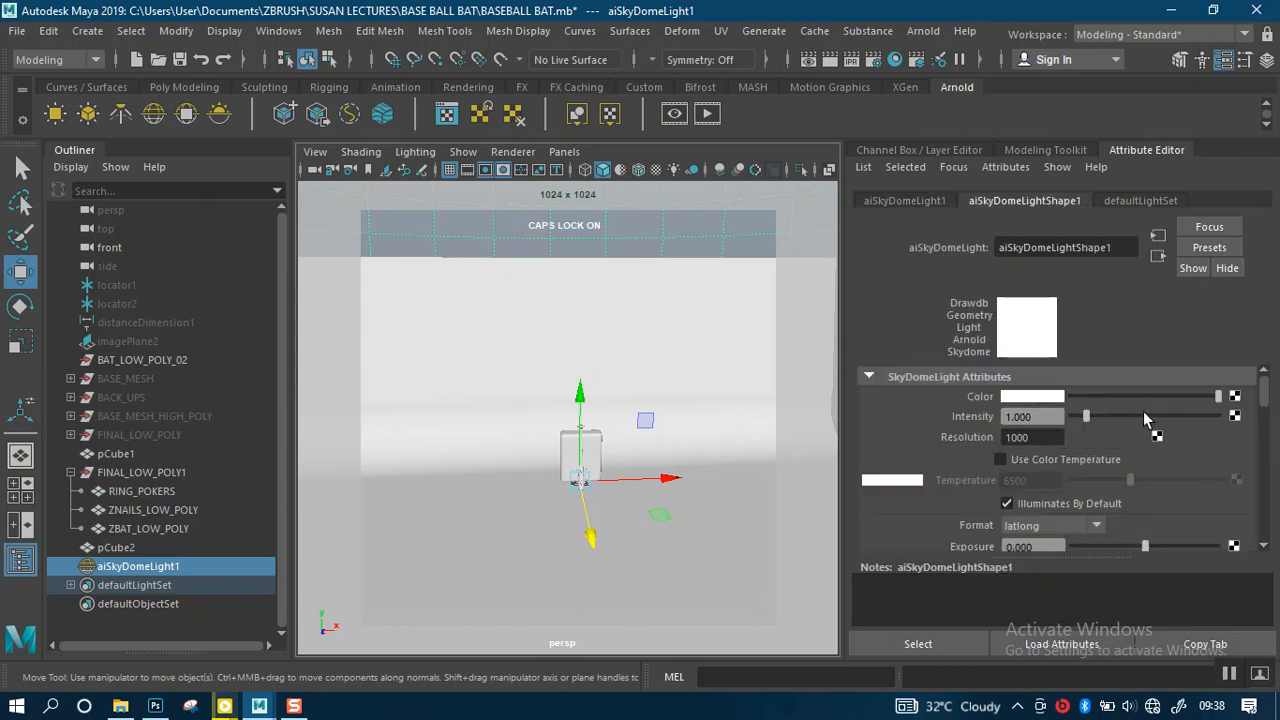
pyautogui.click(1234, 397)
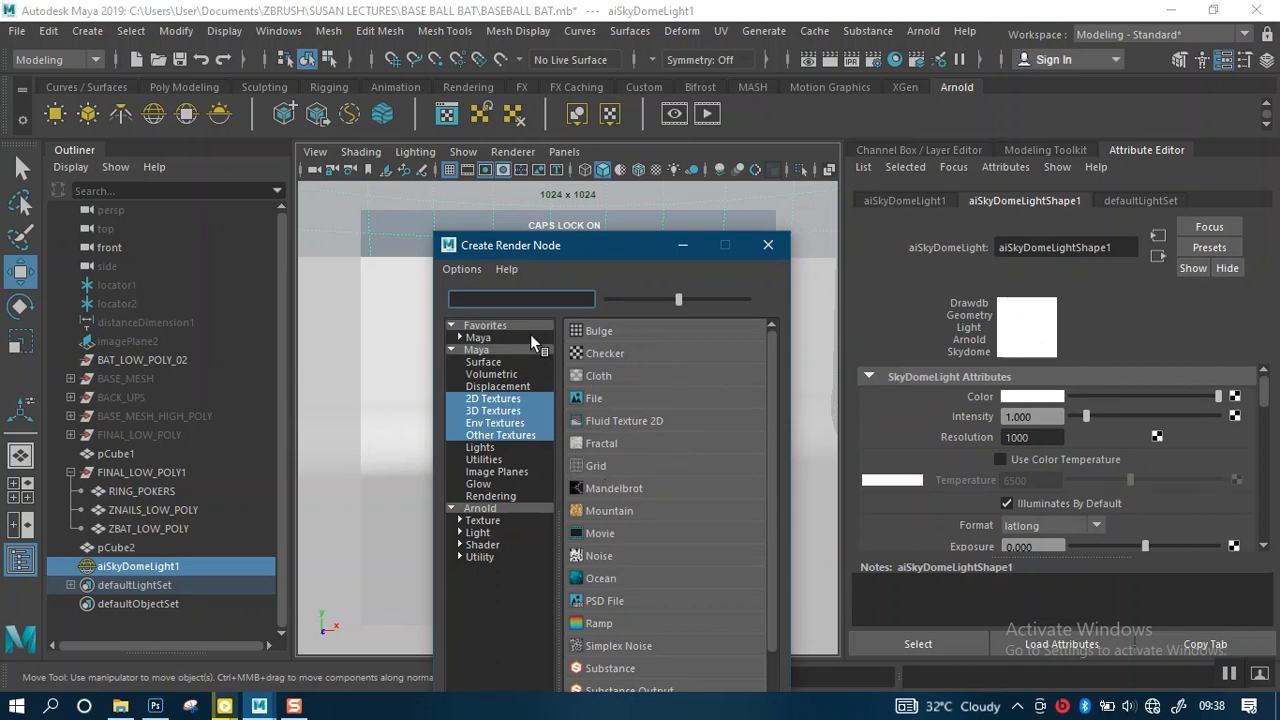
pyautogui.scroll(-5, 608, 467)
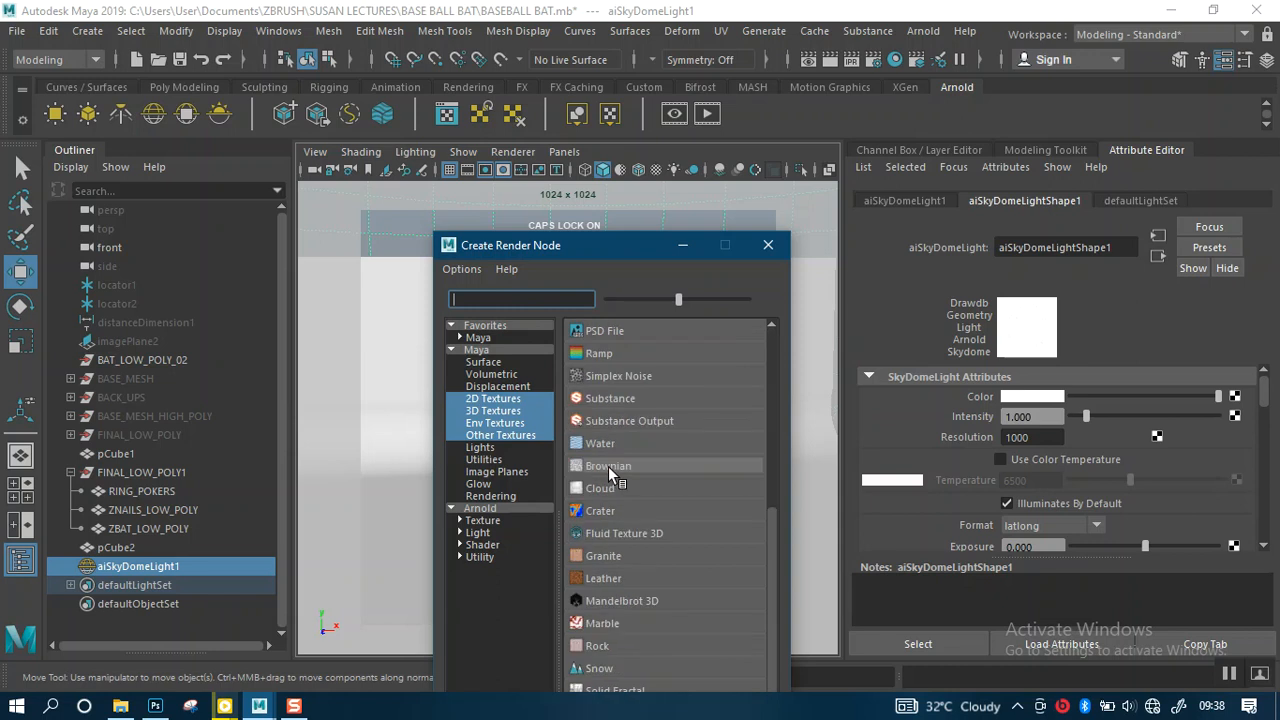
pyautogui.scroll(5, 608, 427)
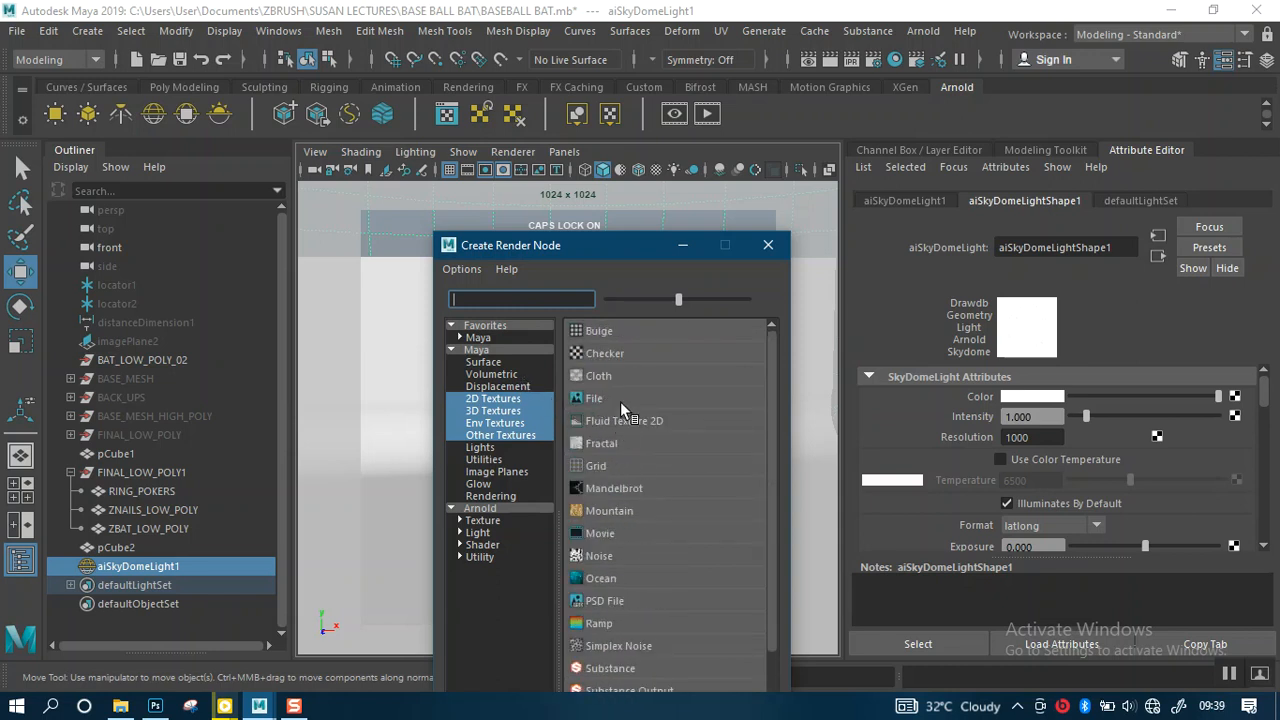
pyautogui.click(602, 401)
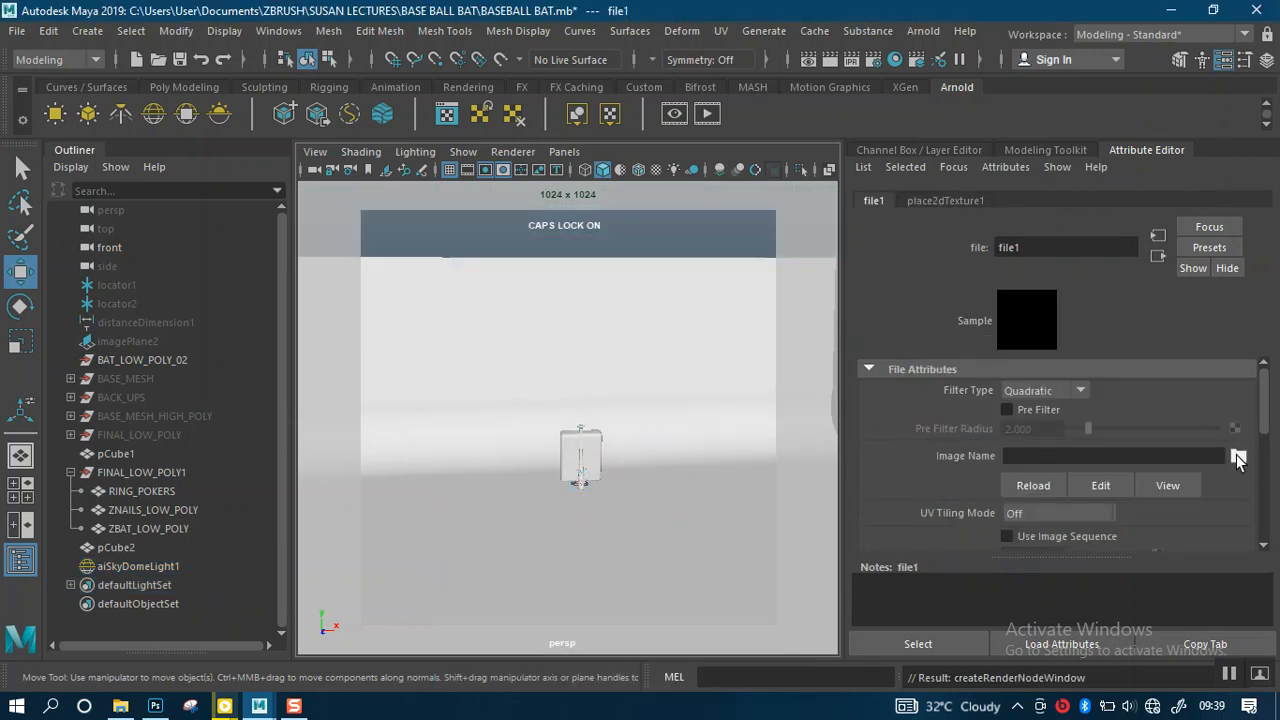
# Step: Load sunrise.exr from the Desktop as the image of the file texture
pyautogui.click(1238, 456)
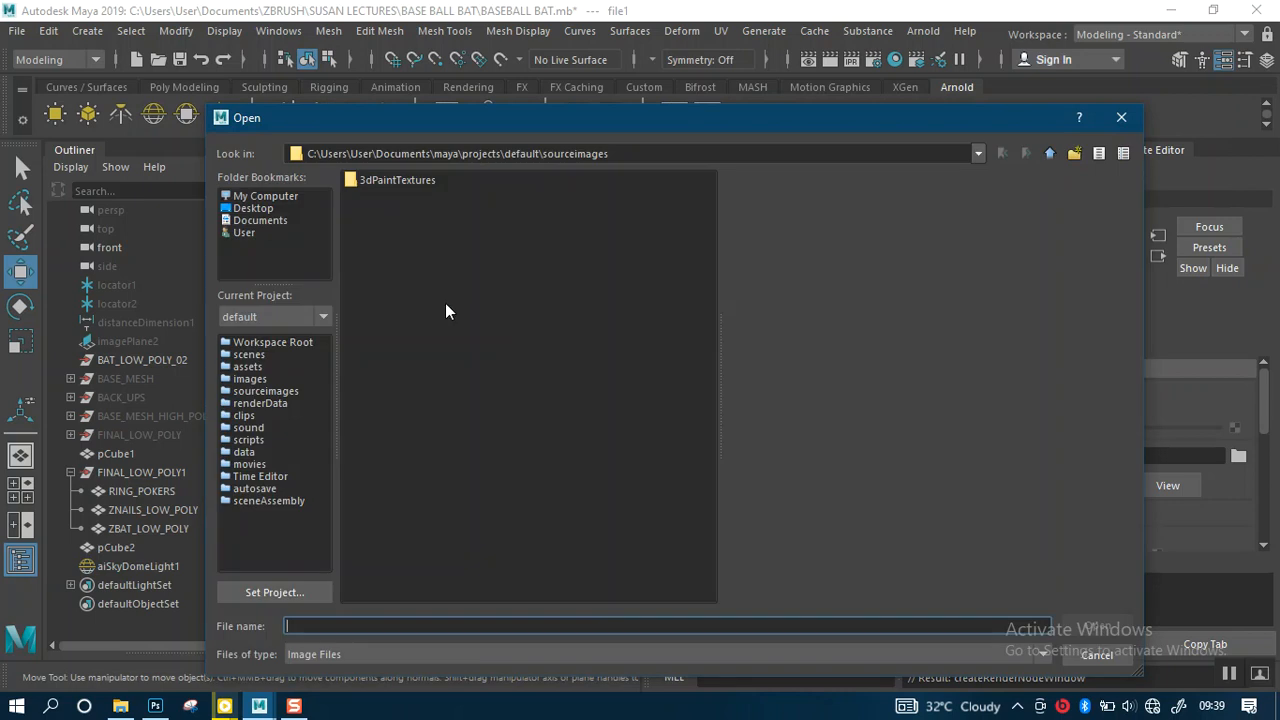
pyautogui.click(255, 208)
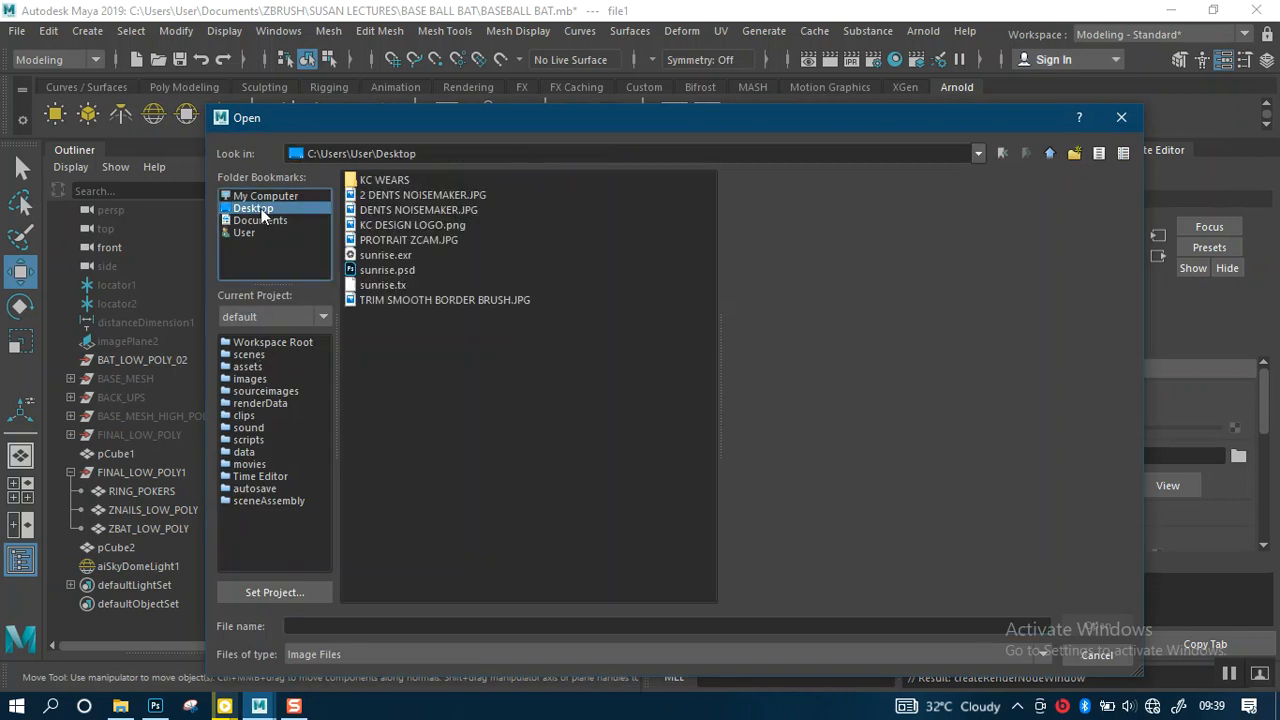
pyautogui.click(384, 258)
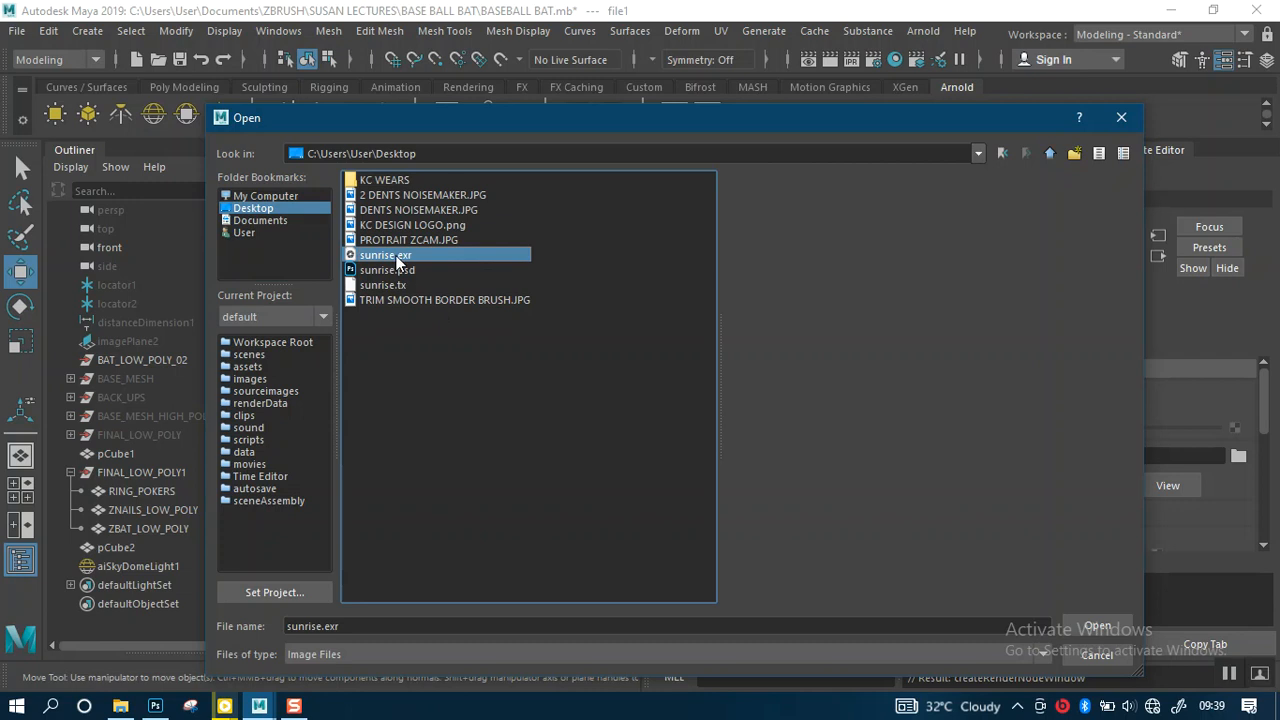
pyautogui.click(1092, 625)
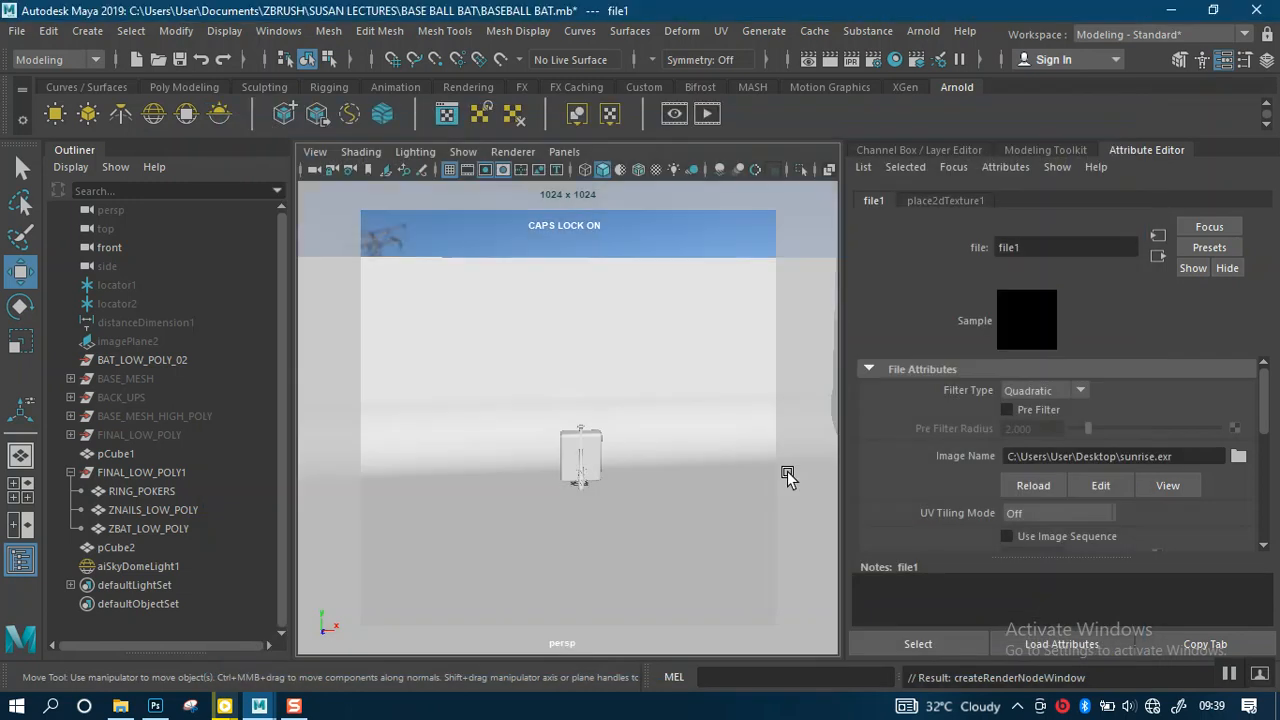
# Step: Examine the textured skydome from outside and from in front of the backdrop
pyautogui.keyDown('alt'); pyautogui.moveTo(693, 483); pyautogui.dragTo(606, 423); pyautogui.keyUp('alt')
pyautogui.keyDown('alt'); pyautogui.moveTo(548, 393); pyautogui.dragTo(485, 393); pyautogui.keyUp('alt')
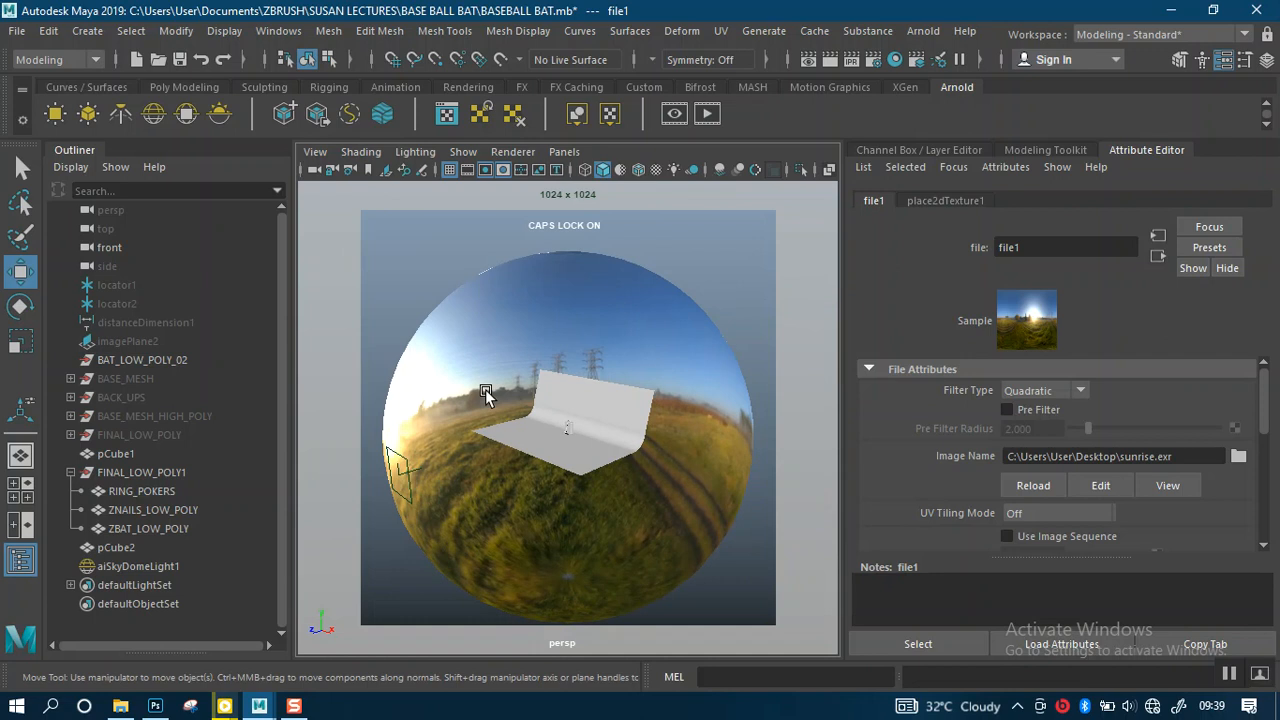
pyautogui.scroll(4, 528, 438)
pyautogui.keyDown('alt'); pyautogui.moveTo(538, 360); pyautogui.dragTo(655, 364); pyautogui.keyUp('alt')
pyautogui.scroll(6, 622, 490)
pyautogui.keyDown('alt'); pyautogui.moveTo(631, 468); pyautogui.dragTo(603, 437); pyautogui.keyUp('alt')
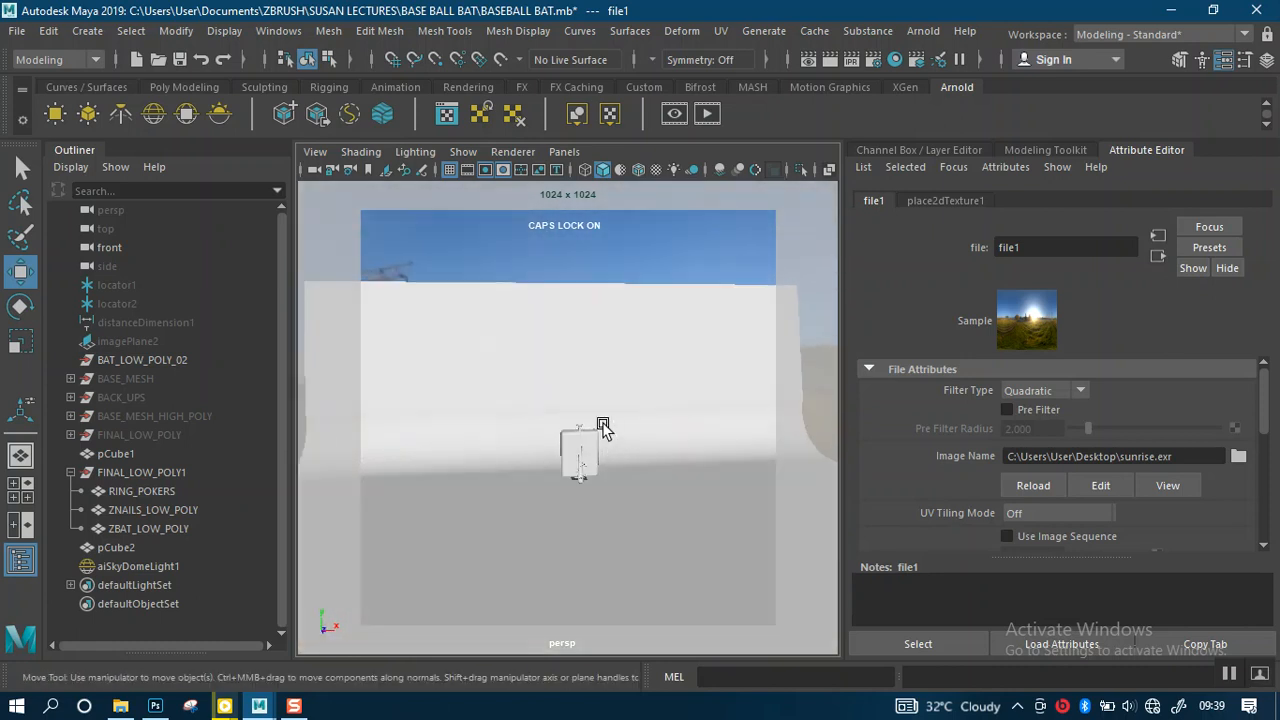
pyautogui.scroll(3, 563, 432)
# Step: Recall the CAM_01 bookmark to return the perspective camera to the framed bat
pyautogui.click(315, 151)
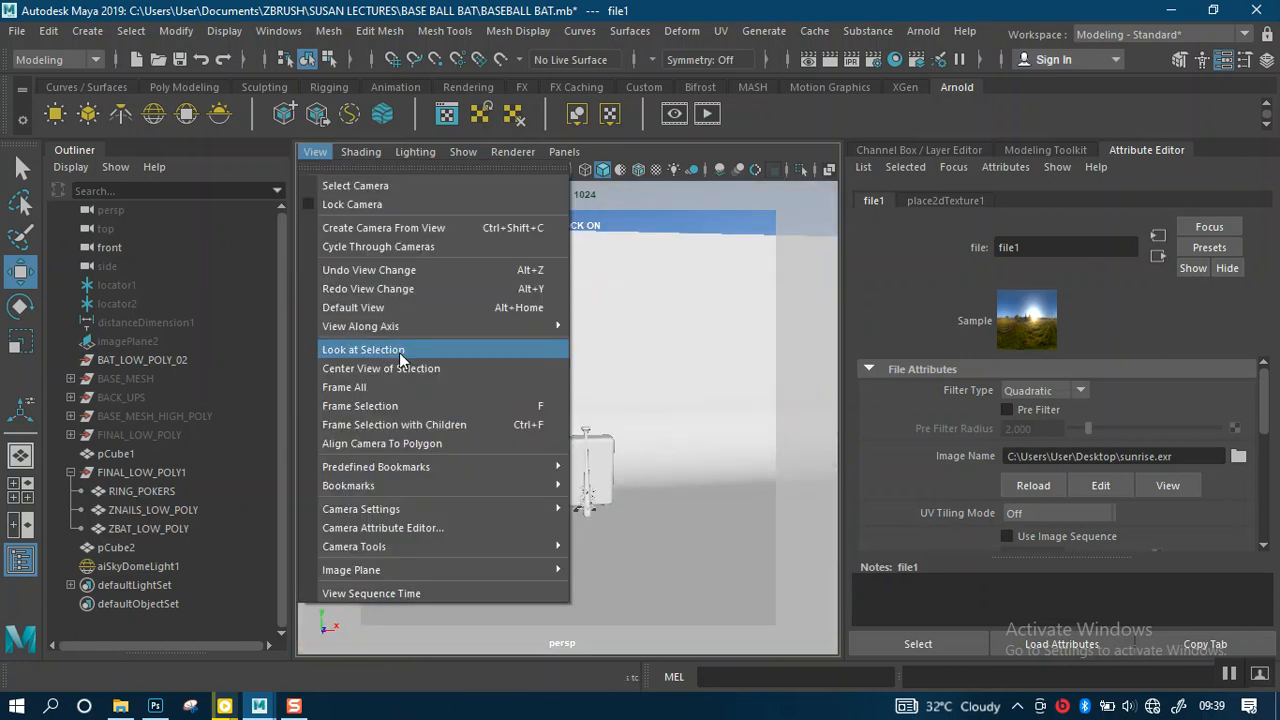
pyautogui.moveTo(458, 483)
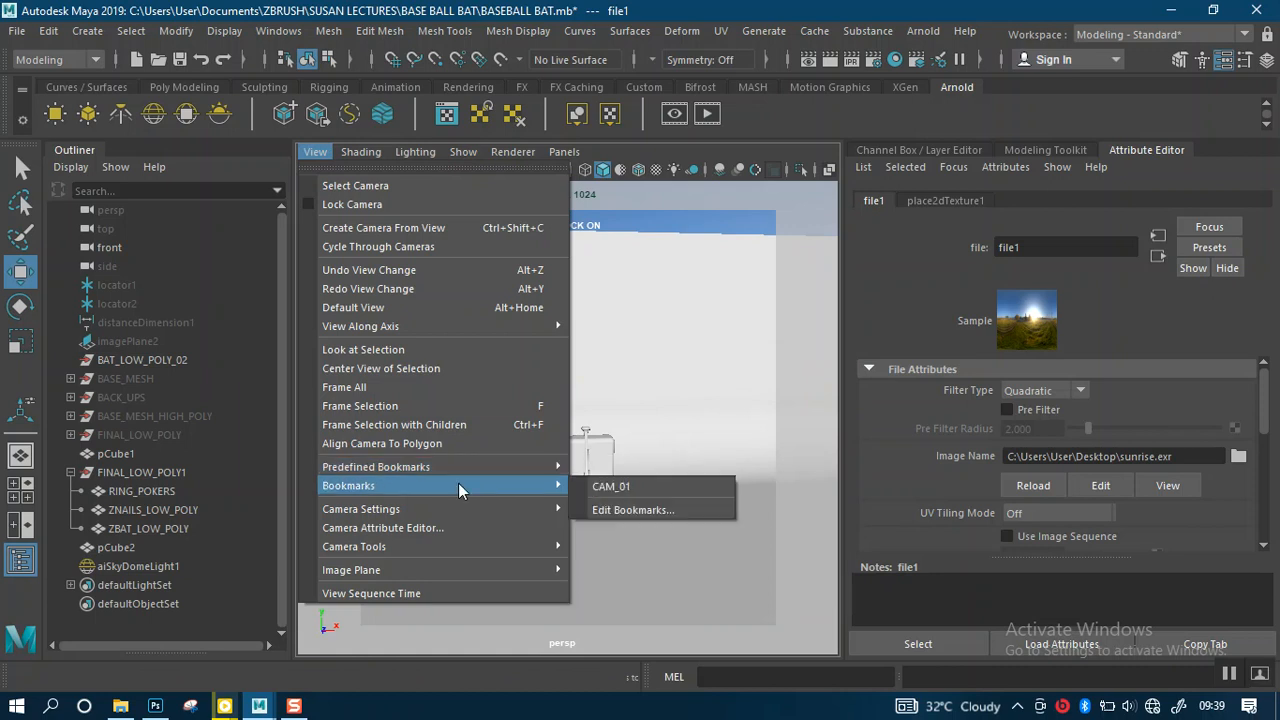
pyautogui.click(612, 486)
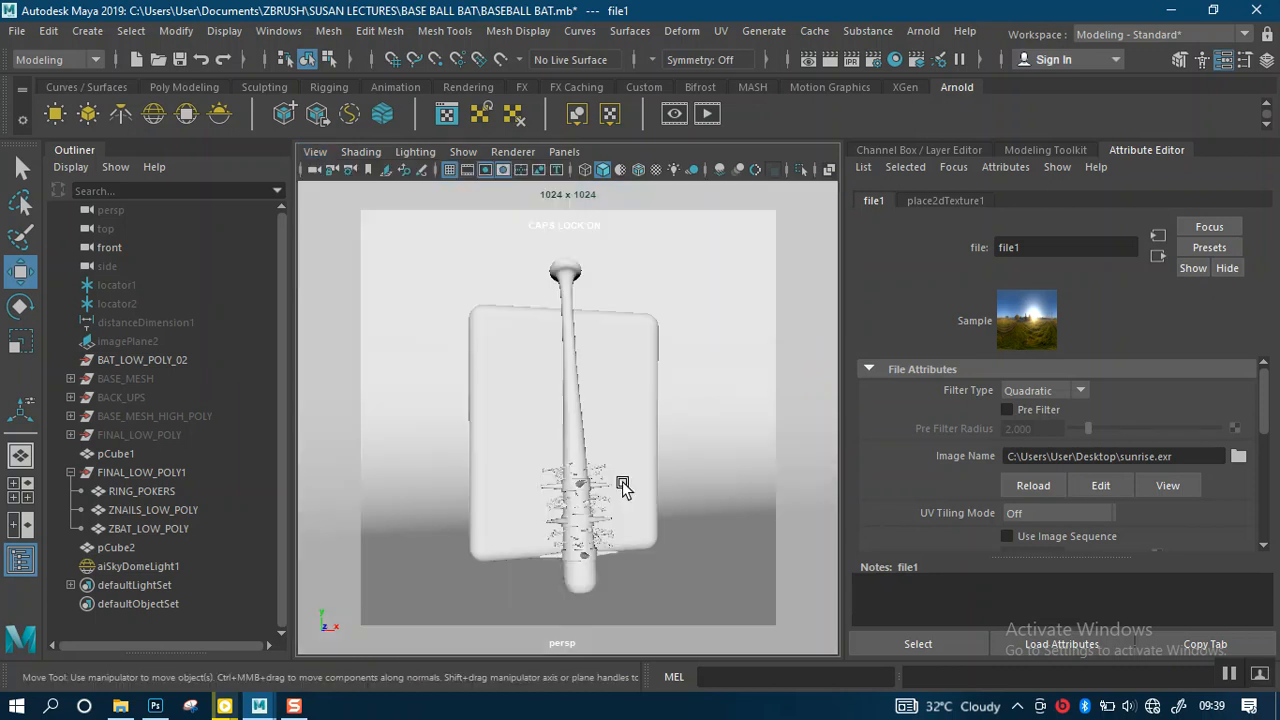
# Step: Open the Arnold RenderView and set its test resolution to 50%
pyautogui.click(673, 116)
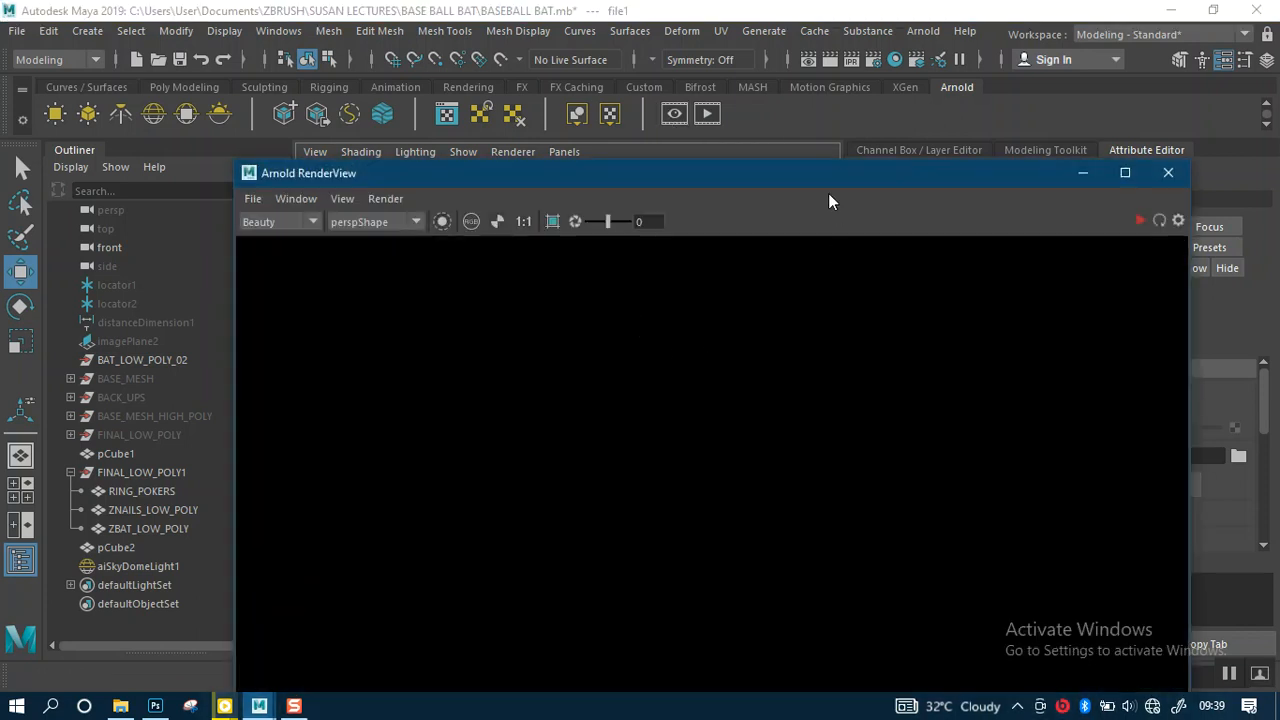
pyautogui.moveTo(814, 180); pyautogui.dragTo(710, 62)
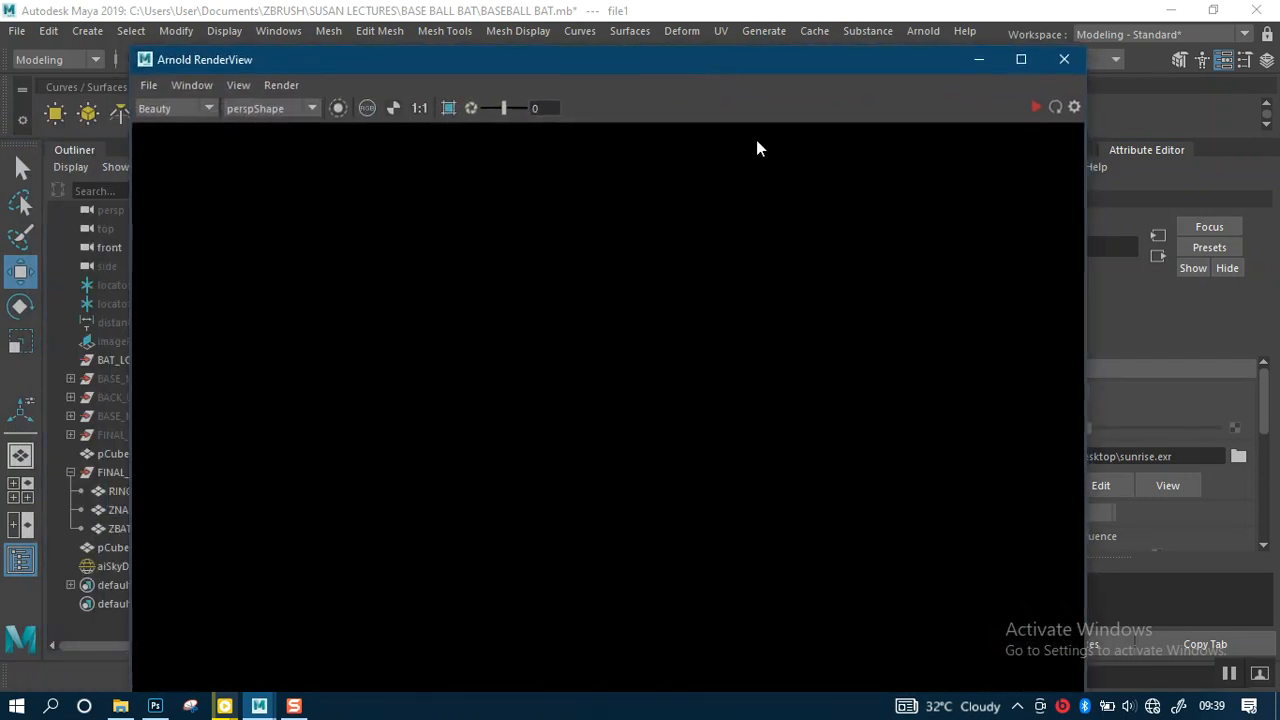
pyautogui.click(240, 86)
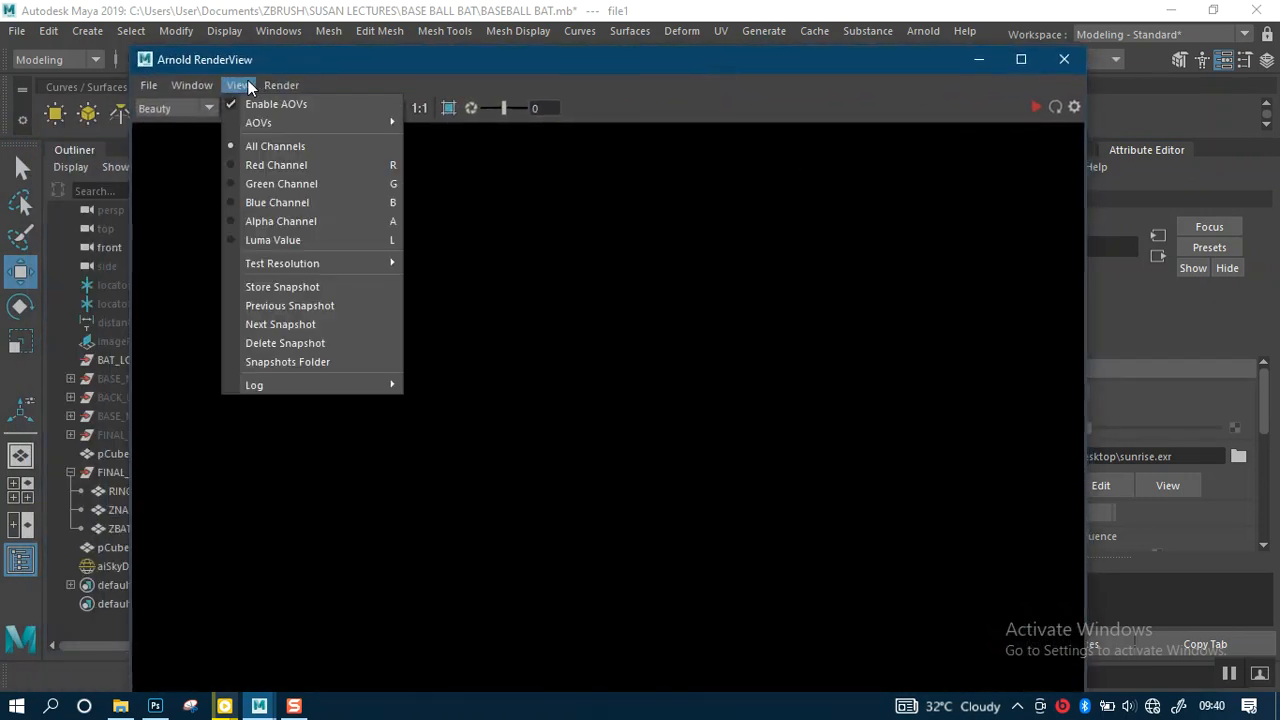
pyautogui.moveTo(307, 262)
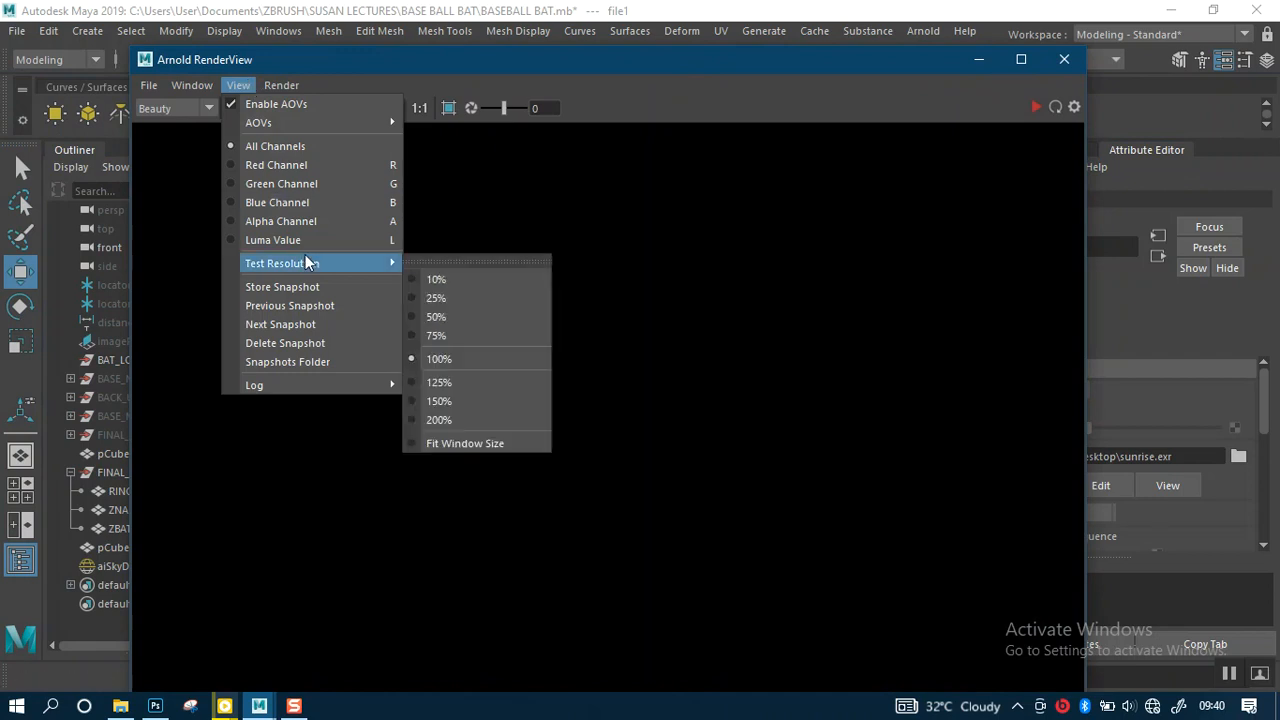
pyautogui.click(437, 317)
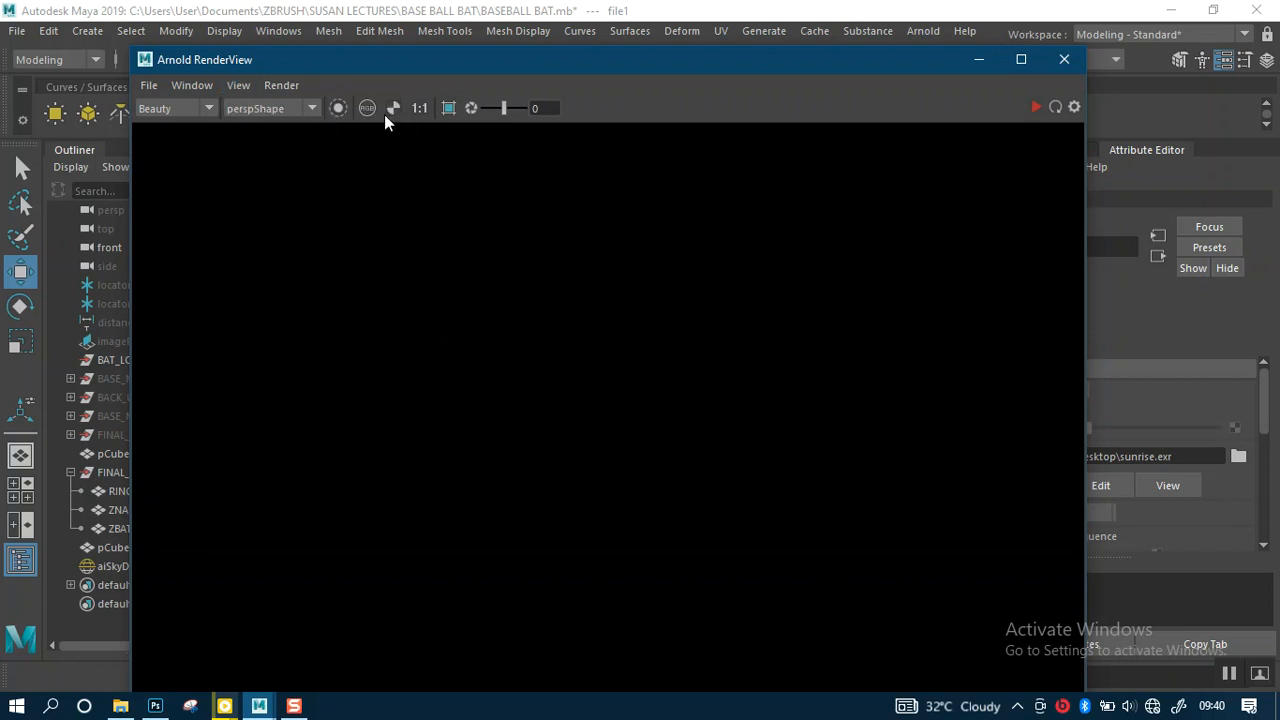
# Step: Reposition the RenderView window and start an Arnold render of the perspShape camera
pyautogui.moveTo(368, 59); pyautogui.dragTo(388, 35)
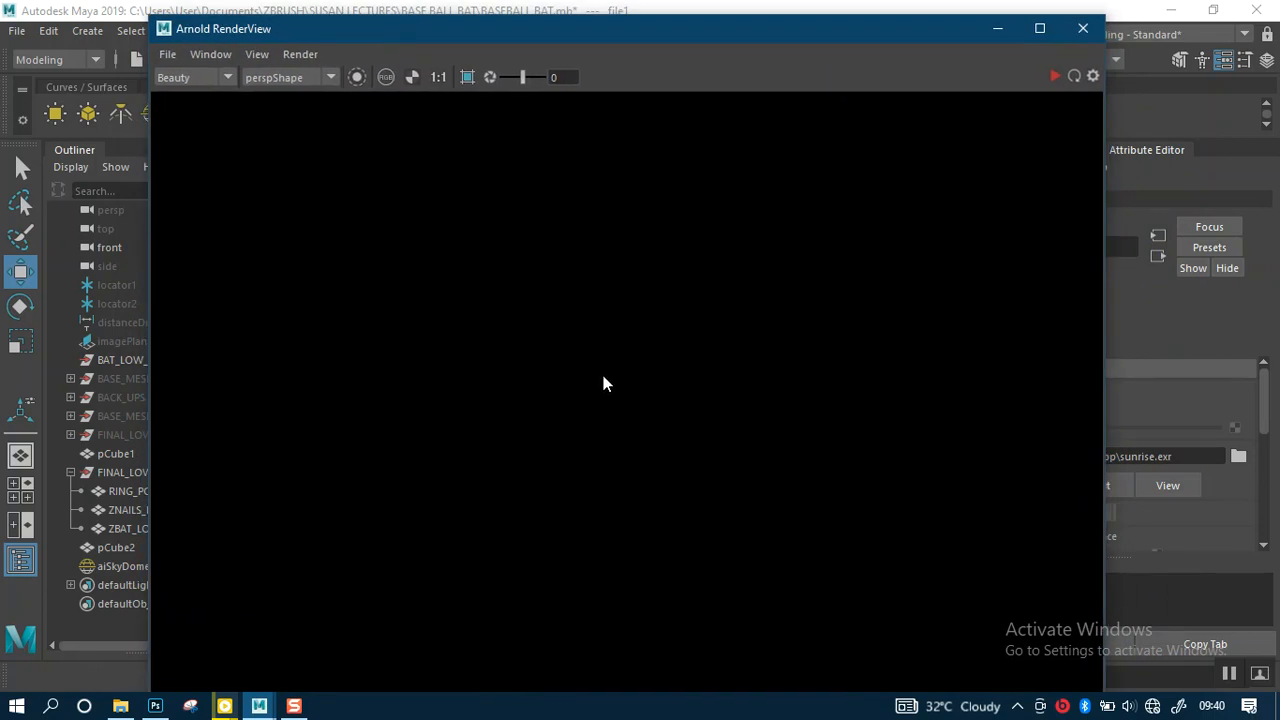
pyautogui.scroll(-4, 544, 335)
pyautogui.scroll(2, 544, 335)
pyautogui.click(1058, 77)
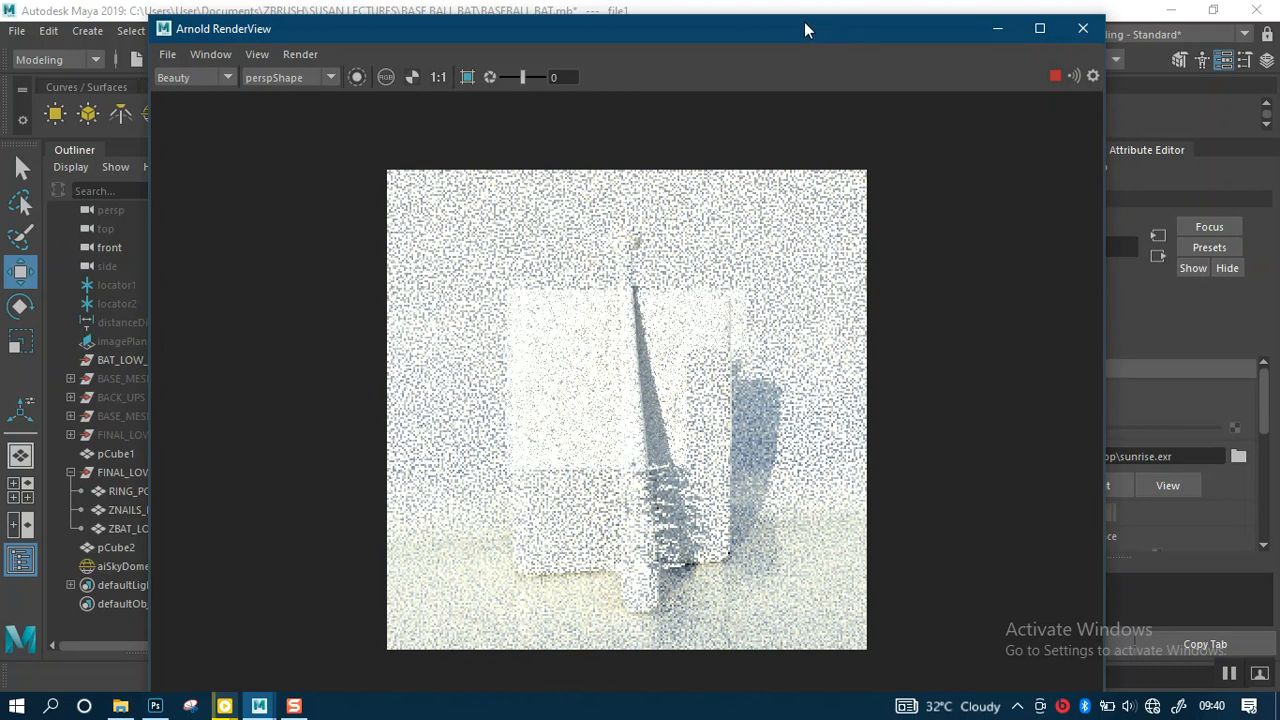
# Step: Move the render window clear of the Outliner, restore the collapsed Outliner and widen it slightly
pyautogui.moveTo(795, 20); pyautogui.dragTo(787, 198)
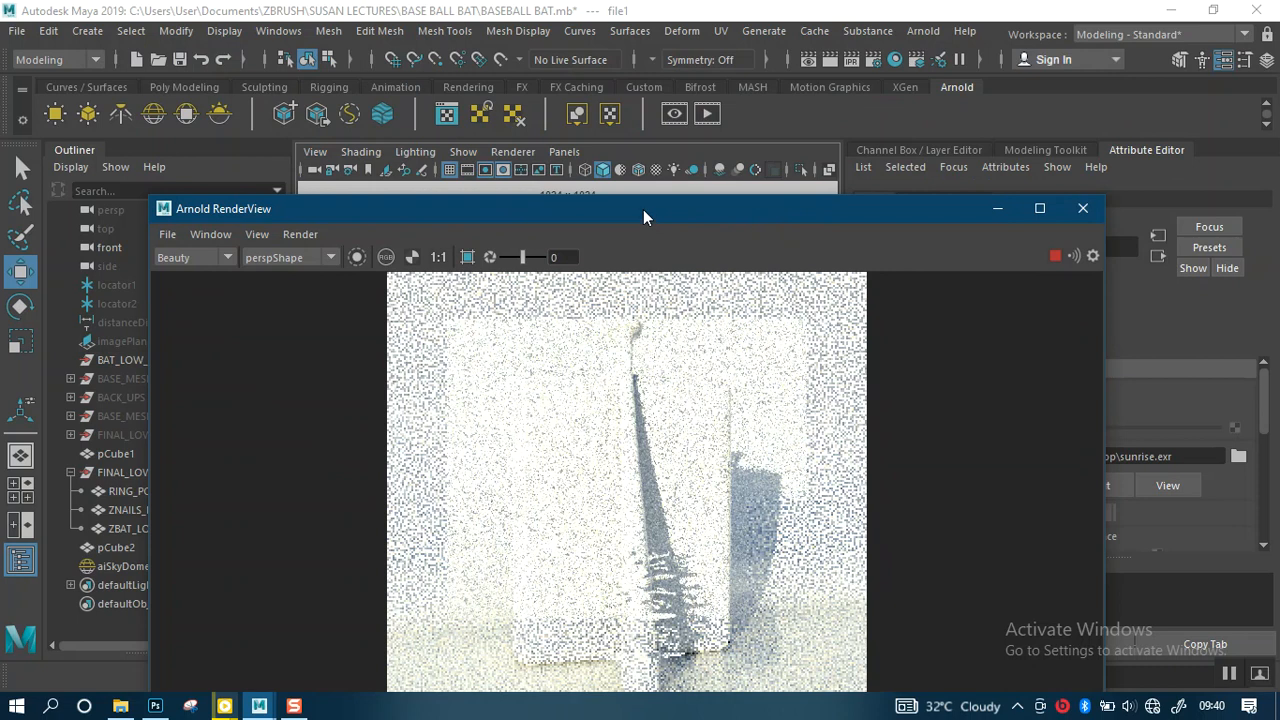
pyautogui.moveTo(643, 209); pyautogui.dragTo(610, 156)
pyautogui.click(53, 145)
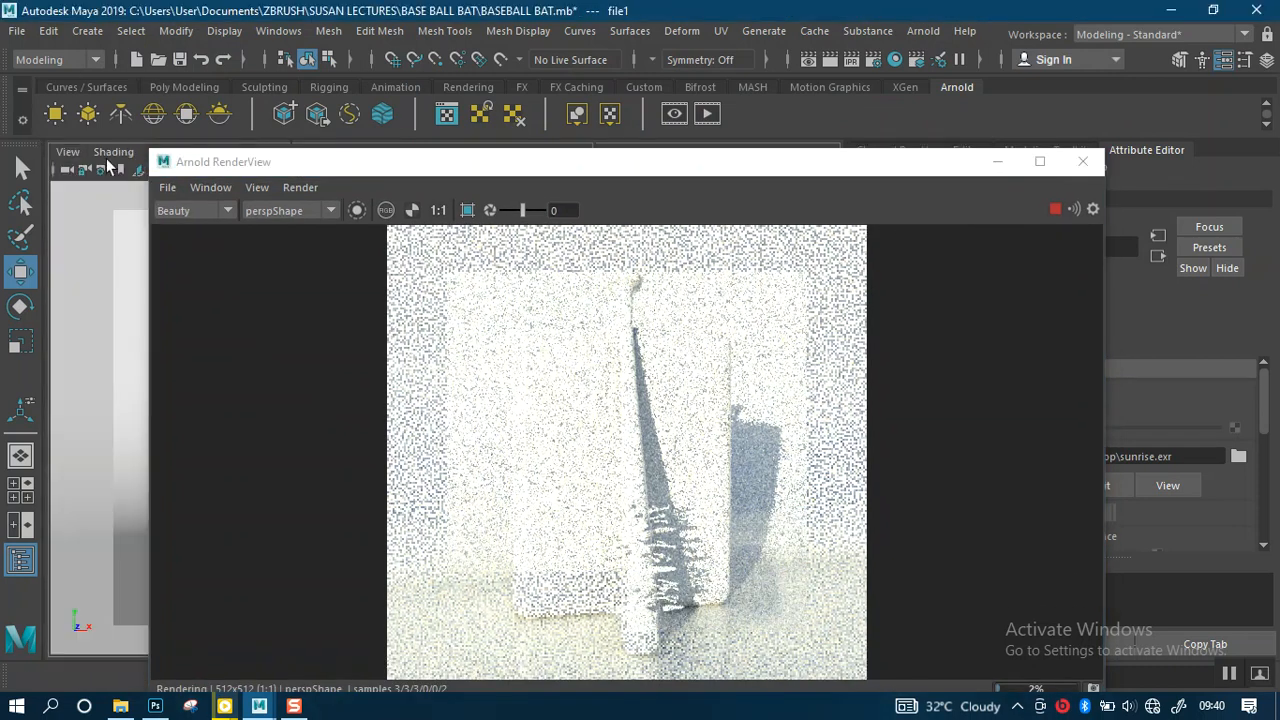
pyautogui.moveTo(515, 170); pyautogui.dragTo(715, 142)
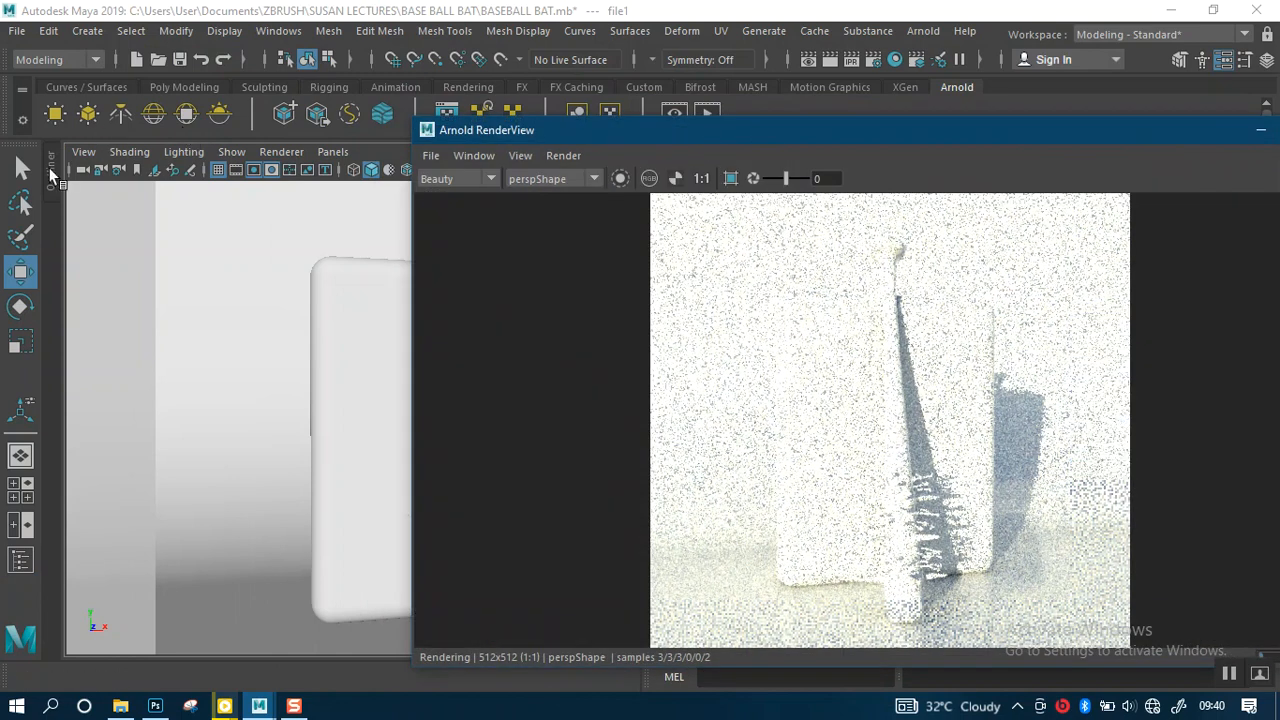
pyautogui.click(49, 167)
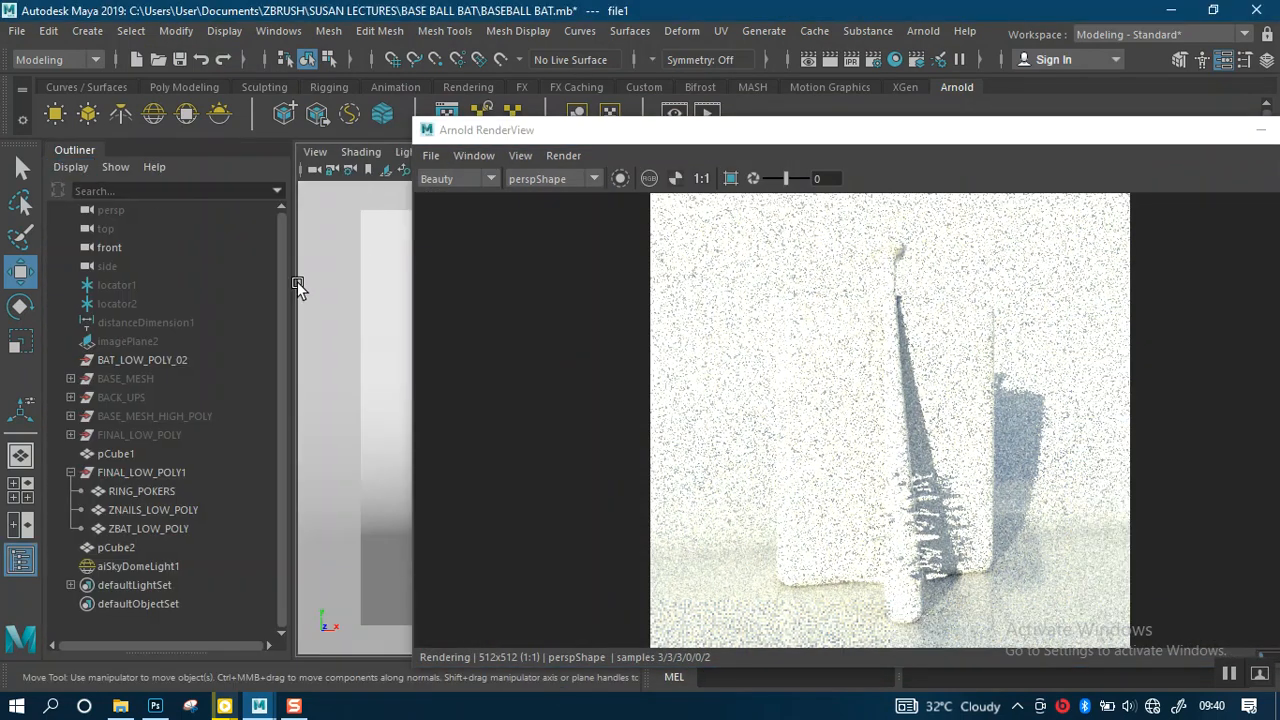
pyautogui.moveTo(302, 284); pyautogui.dragTo(323, 283)
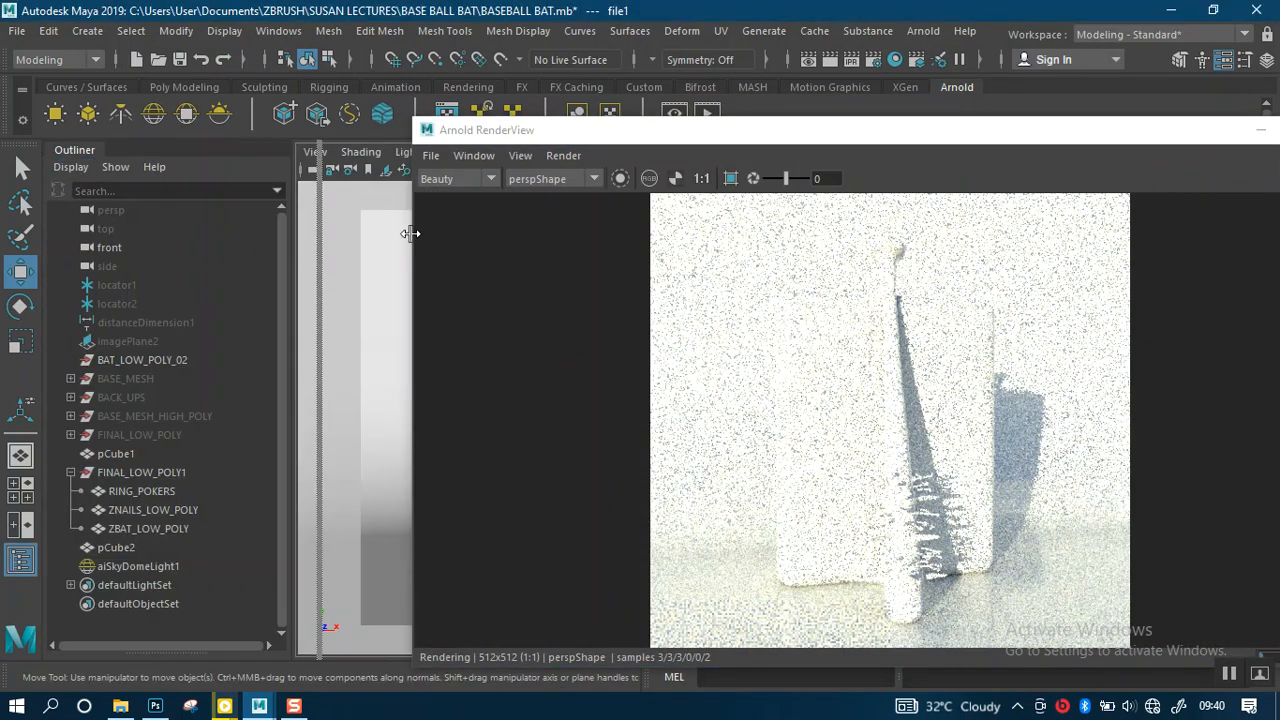
# Step: Shrink the RenderView window, place it beside the viewport over the Outliner, and fit the whole bat render inside it
pyautogui.moveTo(414, 119); pyautogui.dragTo(560, 238)
pyautogui.moveTo(534, 185); pyautogui.dragTo(82, 130)
pyautogui.moveTo(548, 371); pyautogui.dragTo(331, 371)
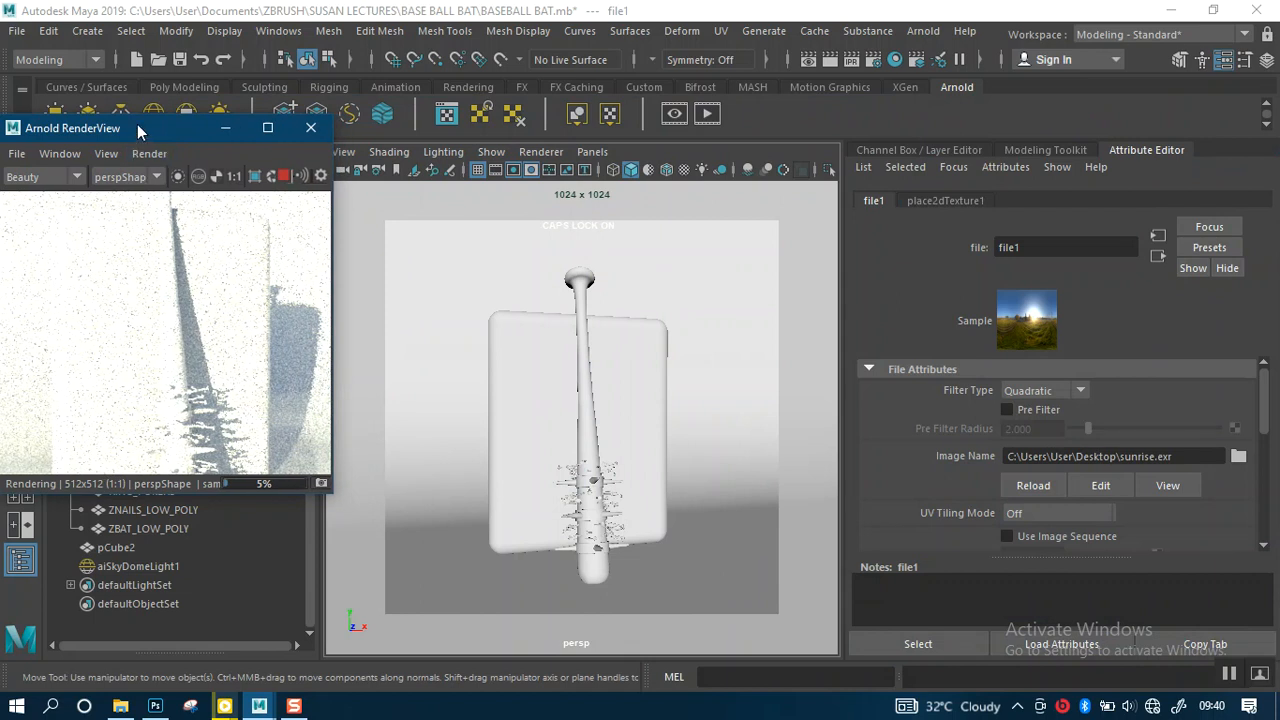
pyautogui.moveTo(148, 130); pyautogui.dragTo(185, 119)
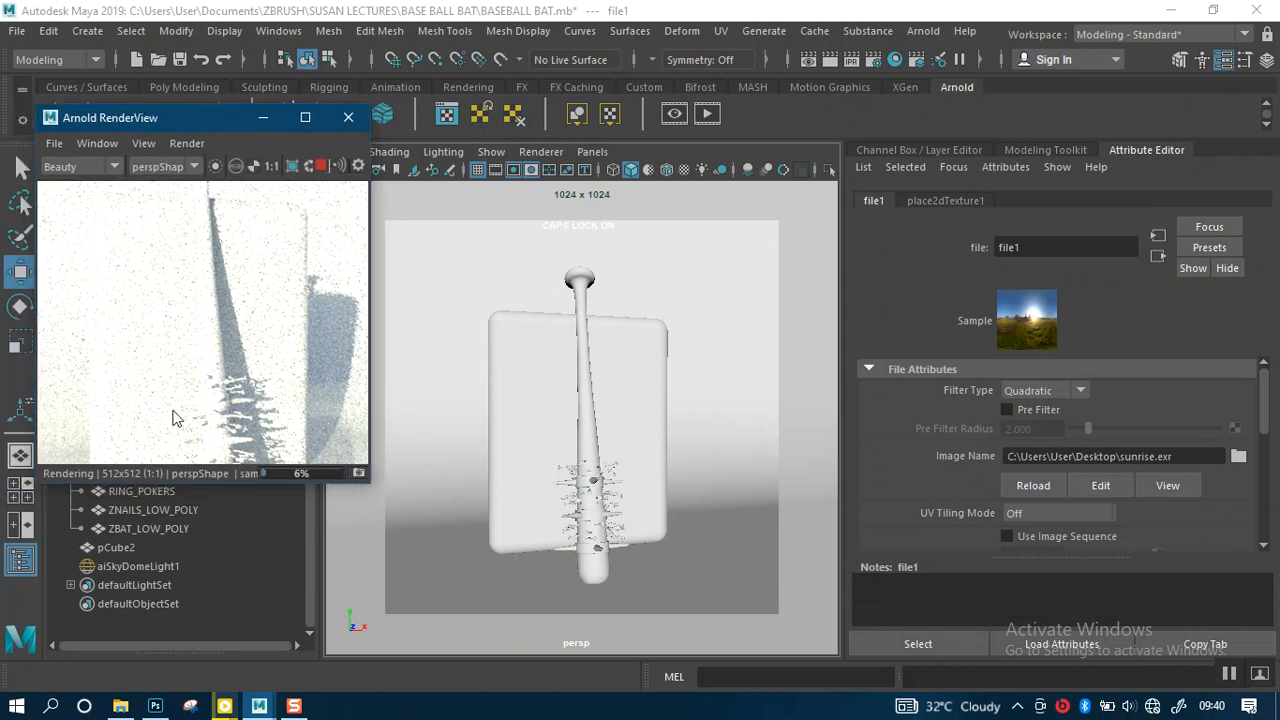
pyautogui.moveTo(174, 516); pyautogui.dragTo(175, 558)
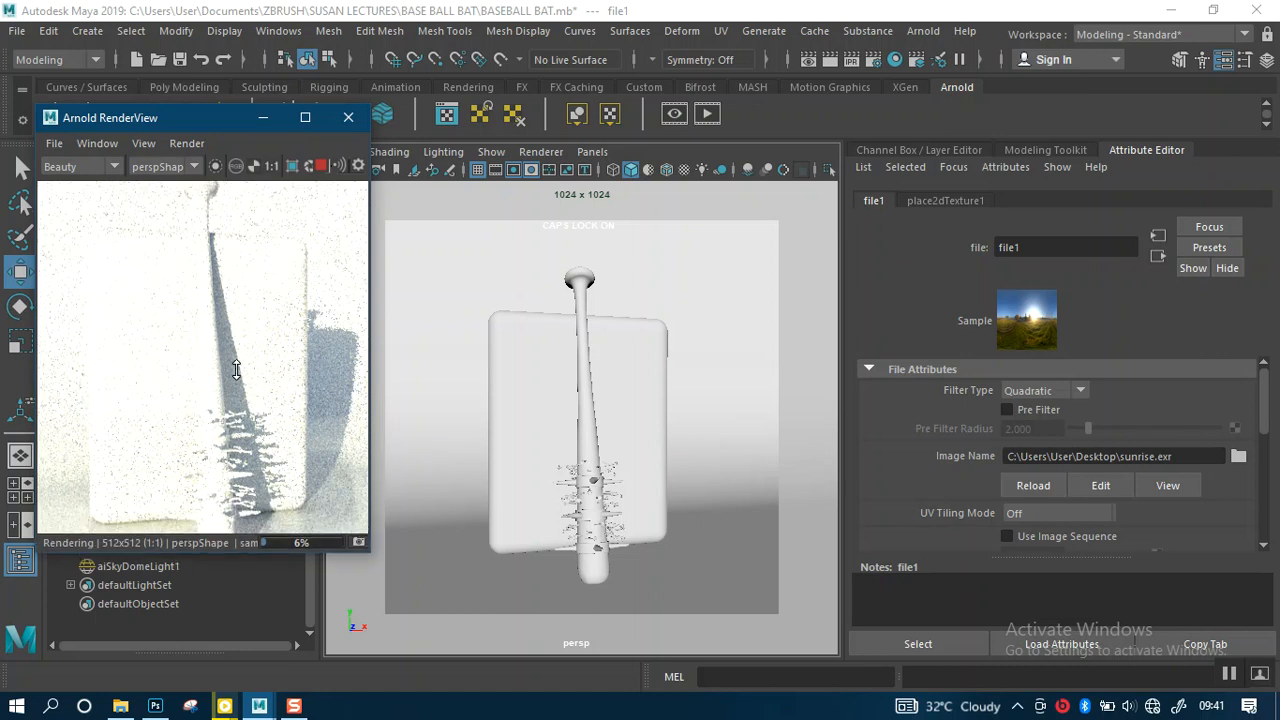
pyautogui.scroll(-2, 236, 369)
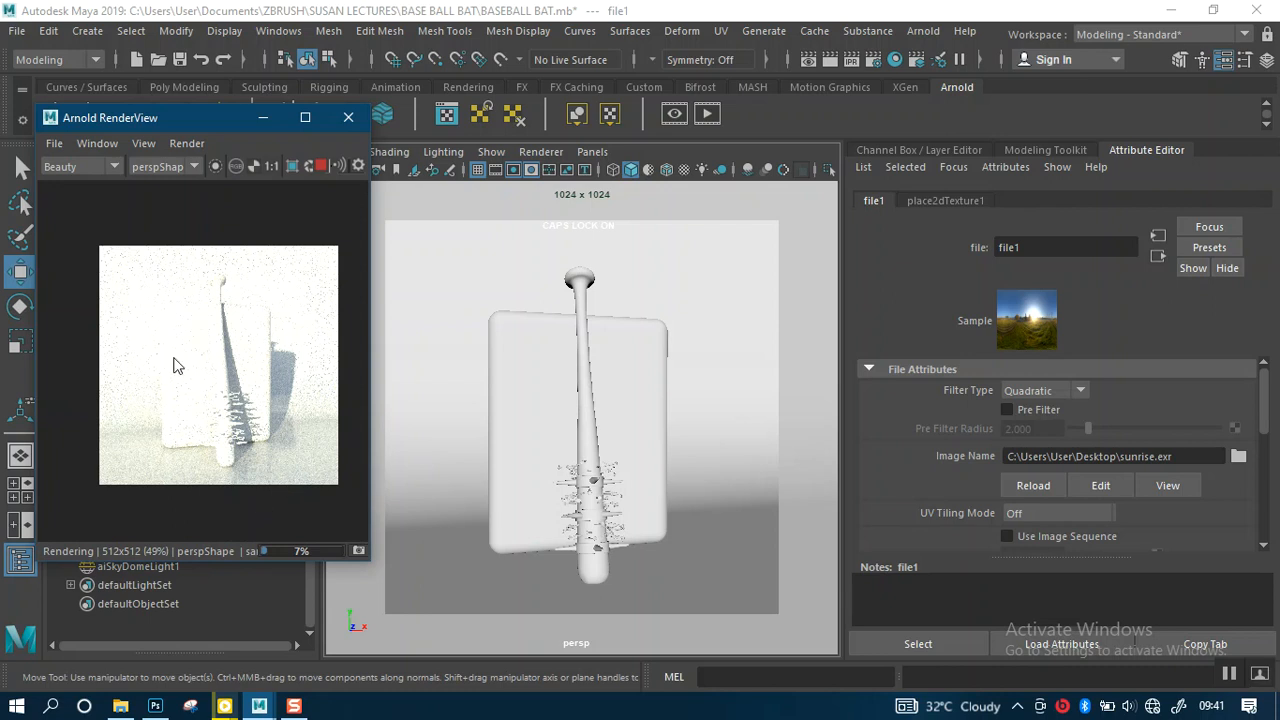
pyautogui.moveTo(179, 116); pyautogui.dragTo(176, 92)
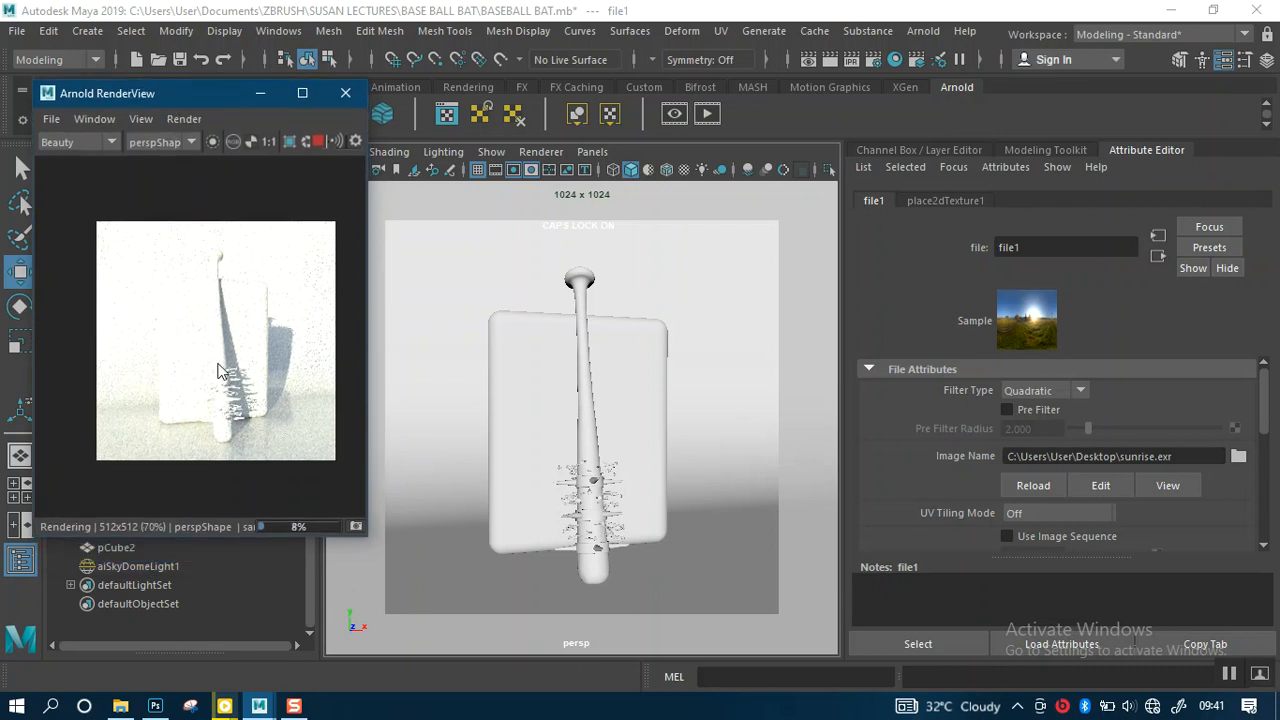
pyautogui.scroll(2, 200, 410)
# Step: Set the aiSkyDomeLight1 intensity to 0.3 and widen the RenderView window to show the full render
pyautogui.click(175, 568)
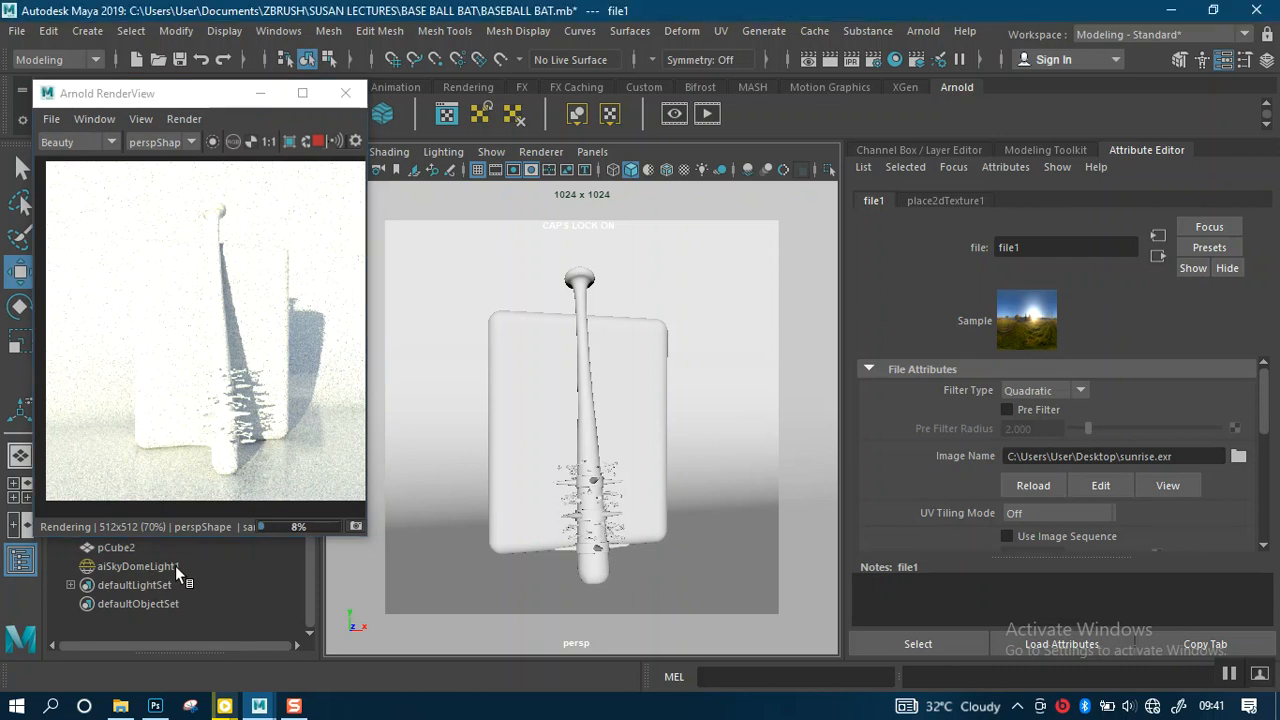
pyautogui.click(160, 567)
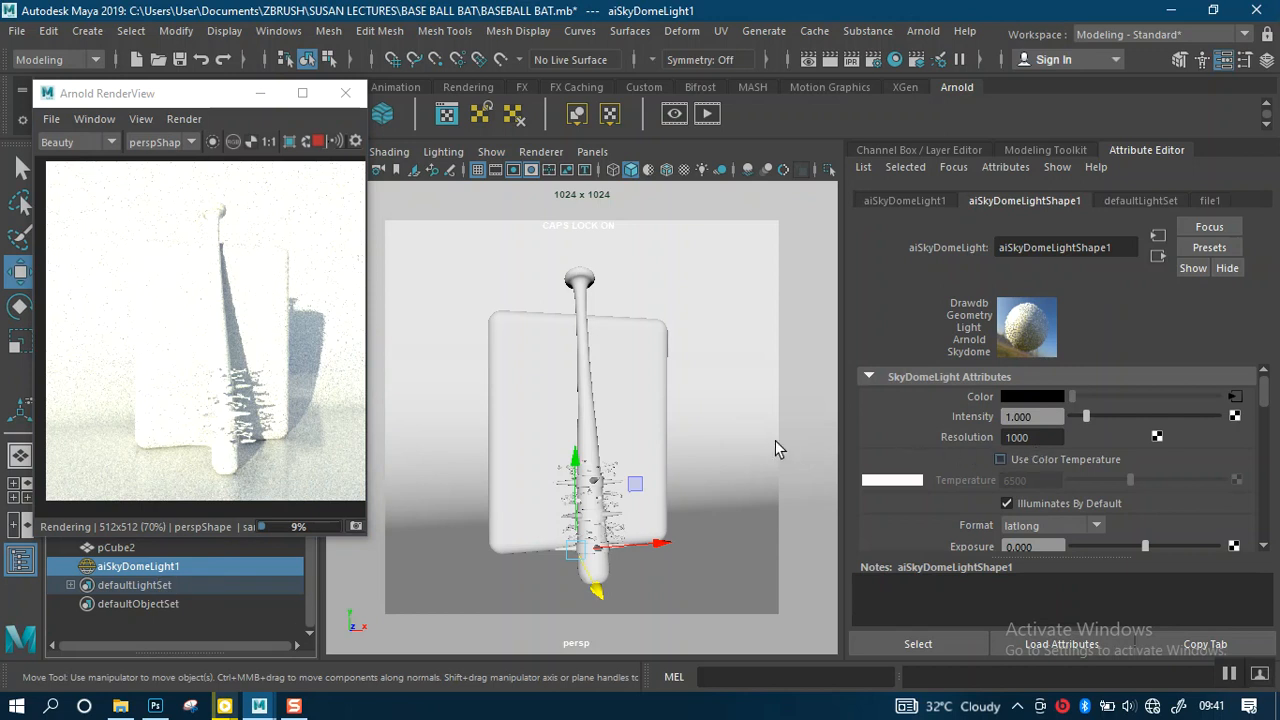
pyautogui.moveTo(1047, 416); pyautogui.dragTo(957, 427)
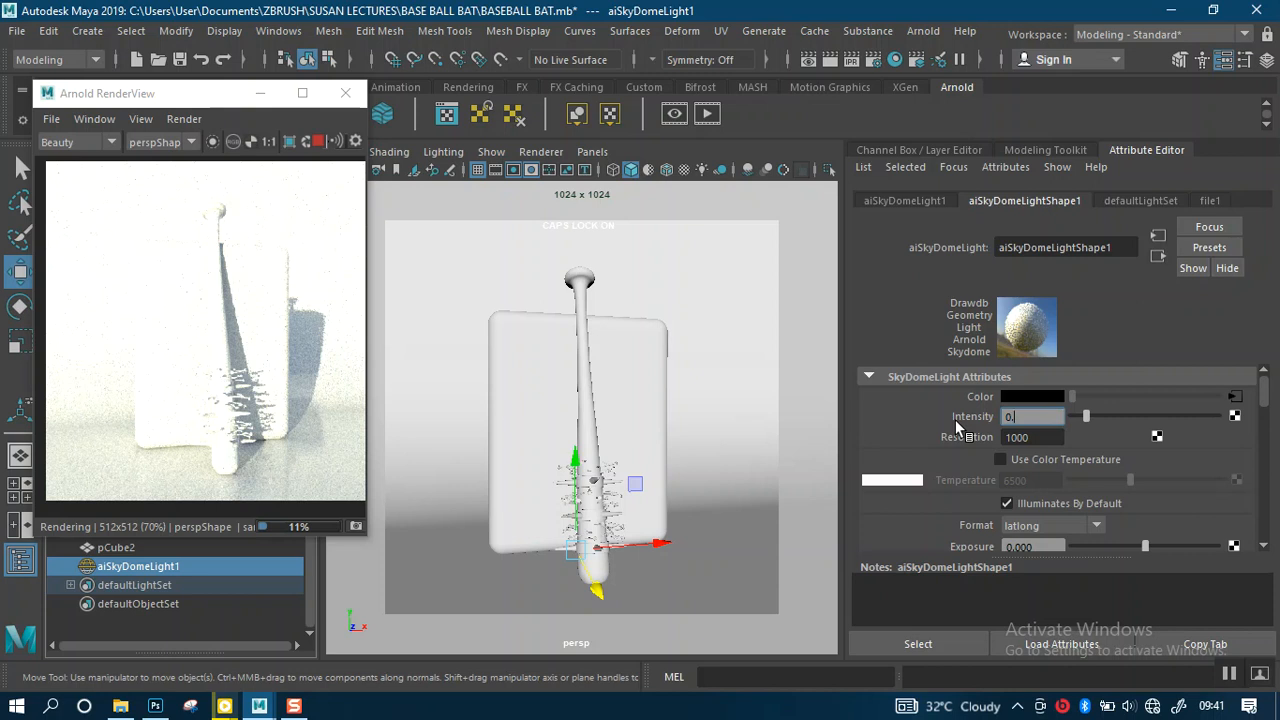
pyautogui.press('Return')
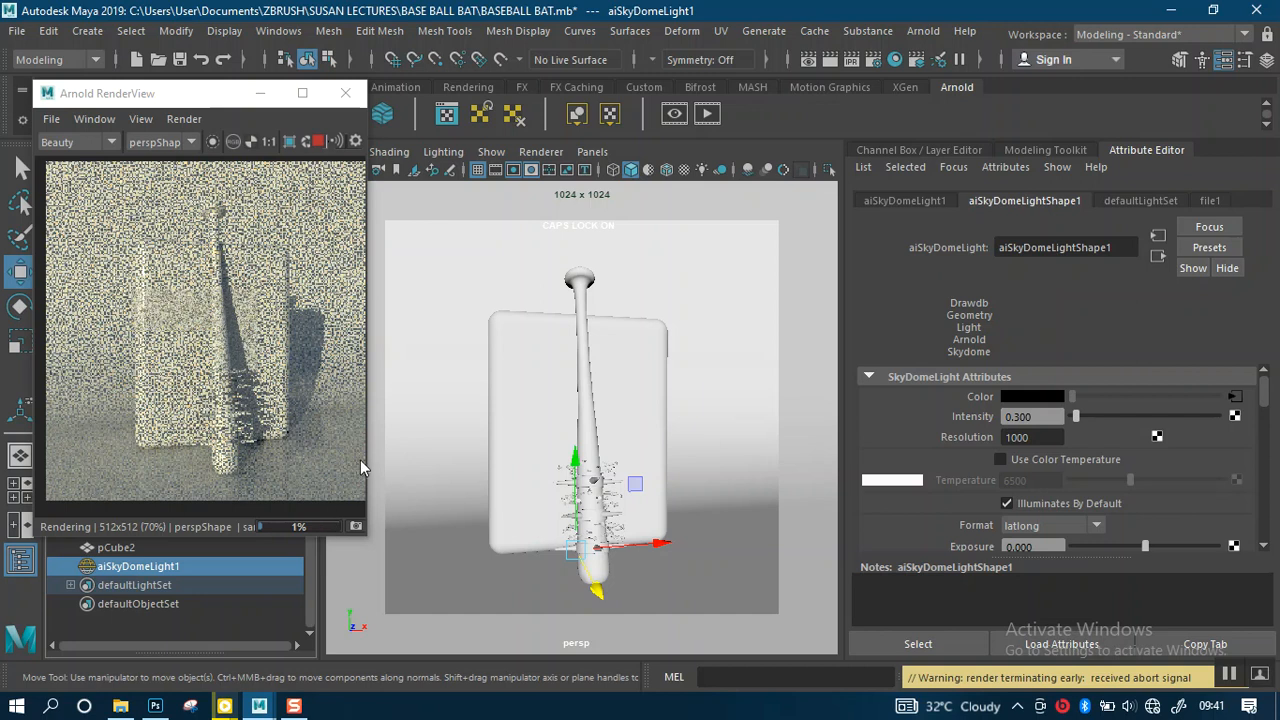
pyautogui.moveTo(370, 451); pyautogui.dragTo(463, 458)
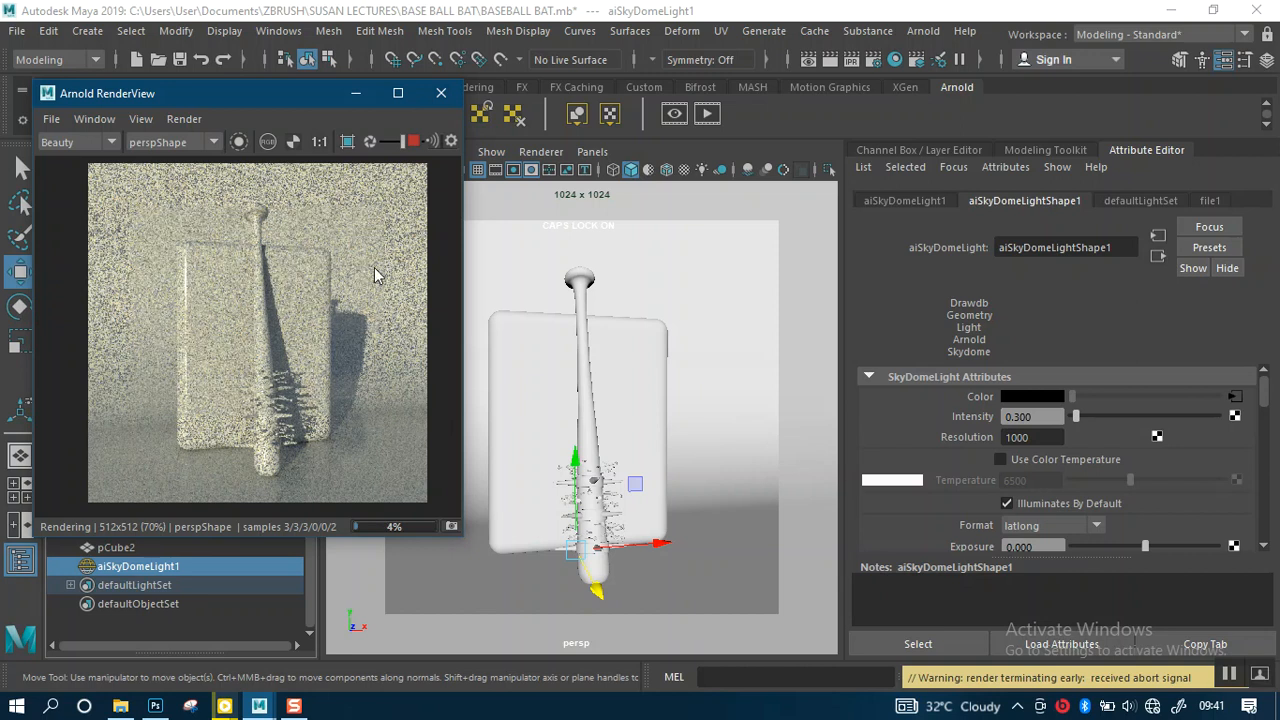
# Step: Select the backdrop pCube1 in the viewport and stop the running Arnold render
pyautogui.click(731, 337)
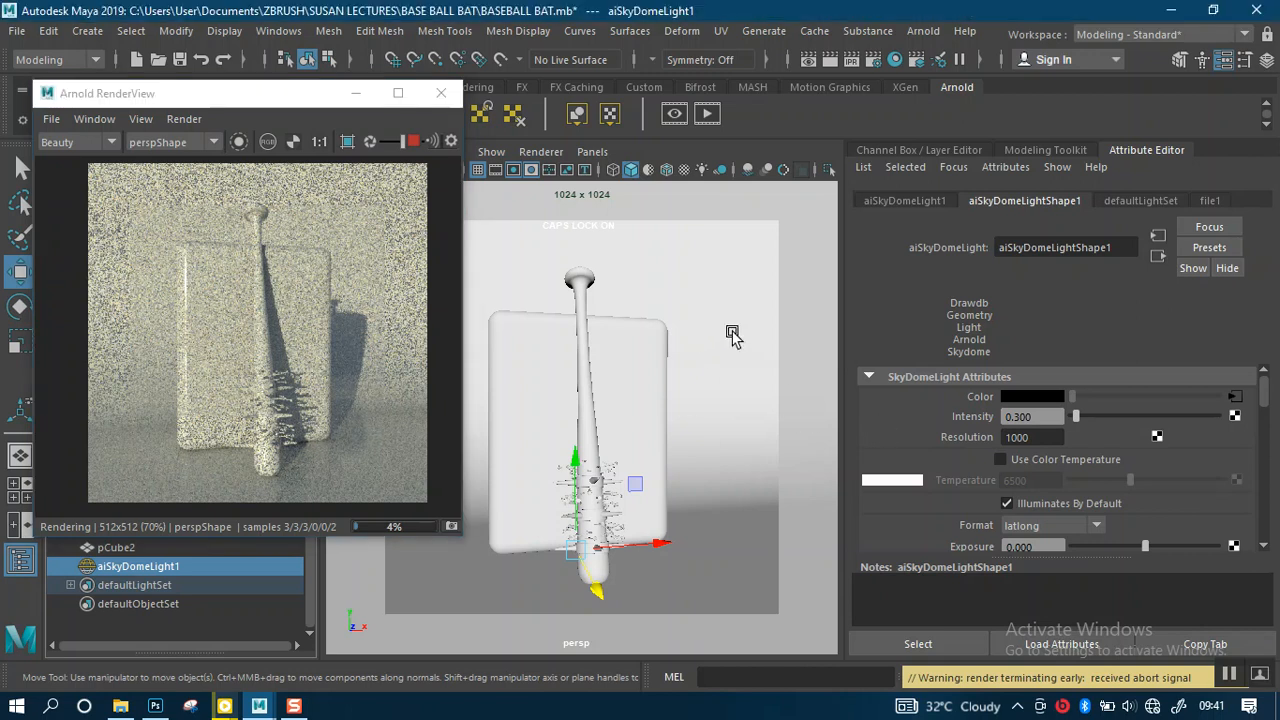
pyautogui.click(745, 362)
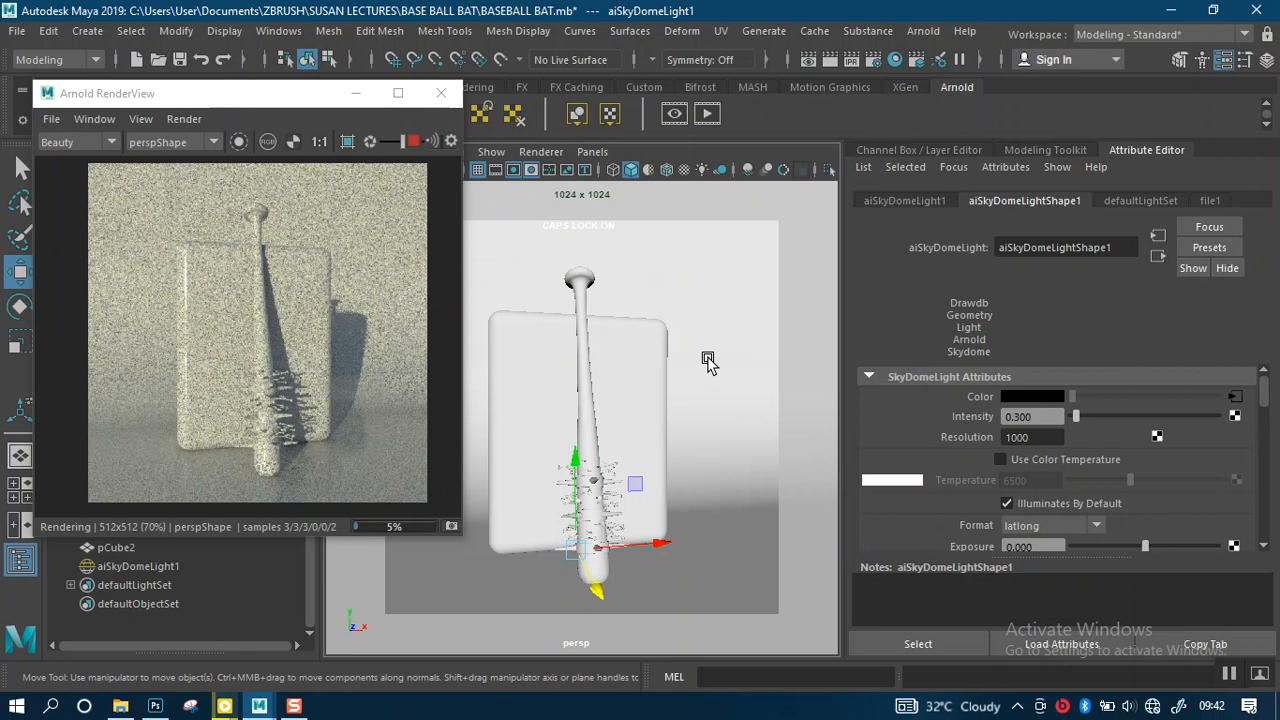
pyautogui.click(733, 366)
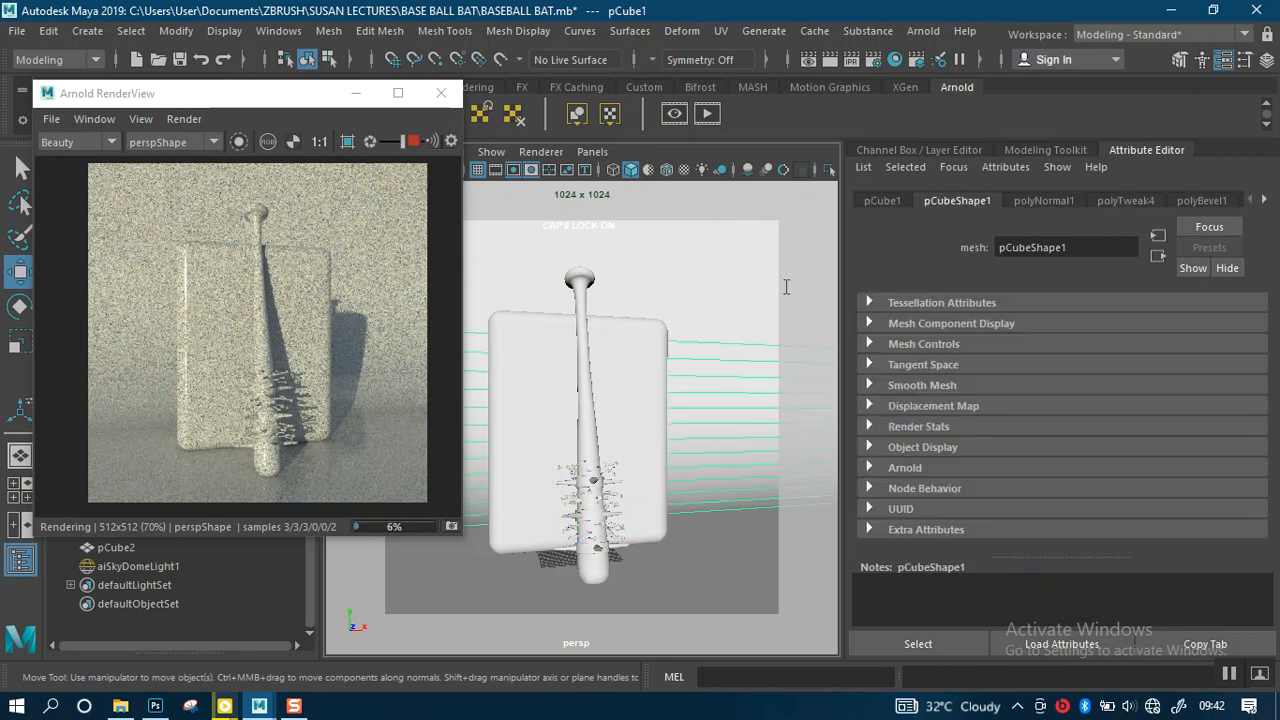
pyautogui.click(418, 144)
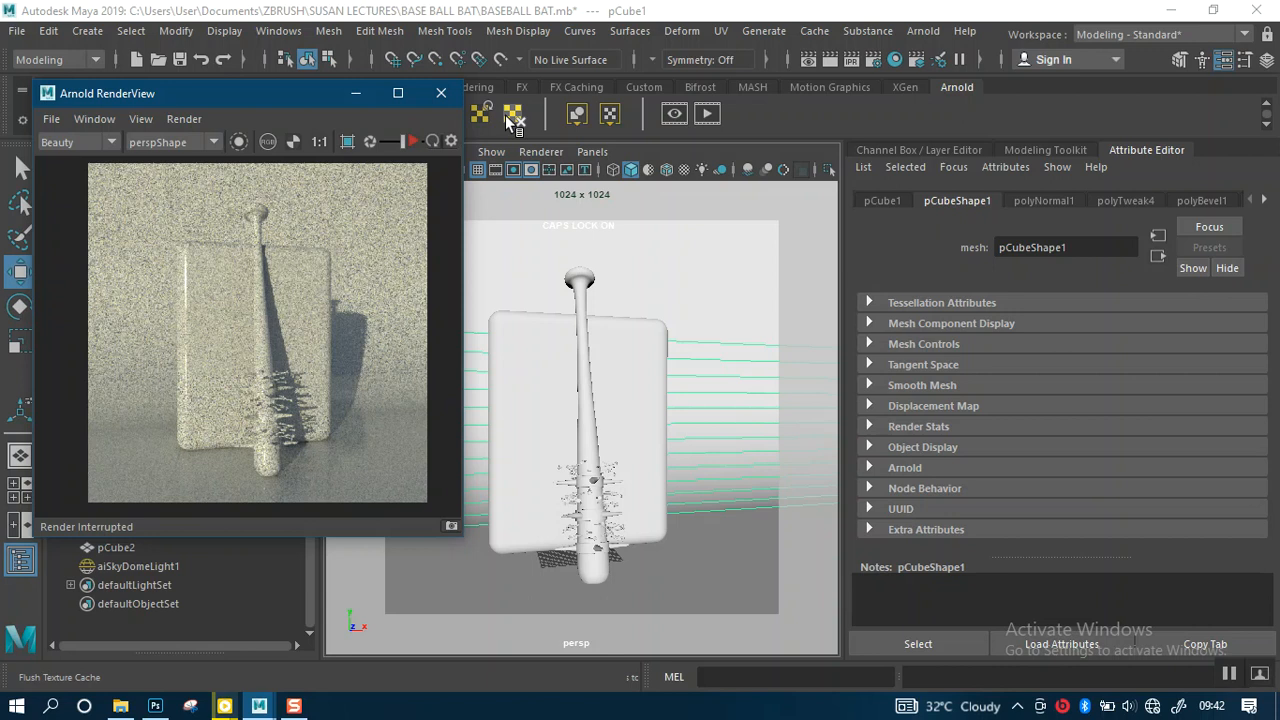
# Step: Move the RenderView window off the shelf tabs and delete the backdrop's construction history using the Poly Modeling shelf
pyautogui.moveTo(260, 95); pyautogui.dragTo(238, 142)
pyautogui.click(200, 86)
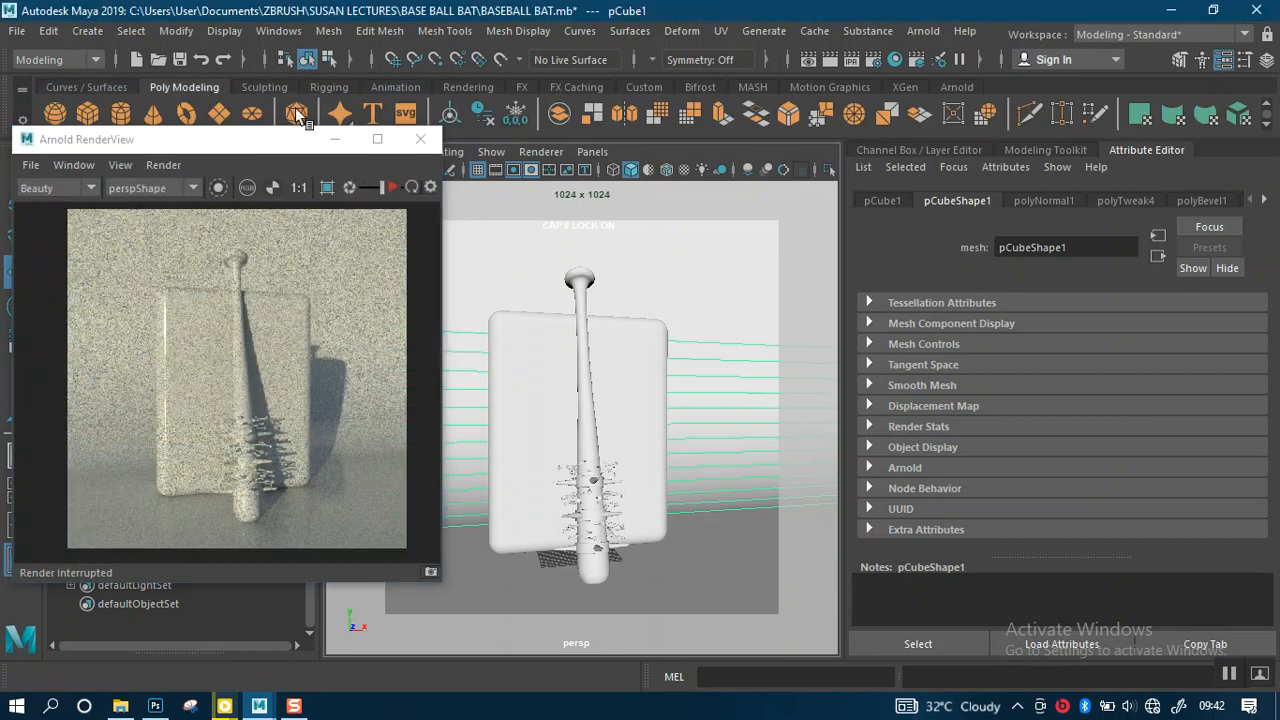
pyautogui.click(482, 115)
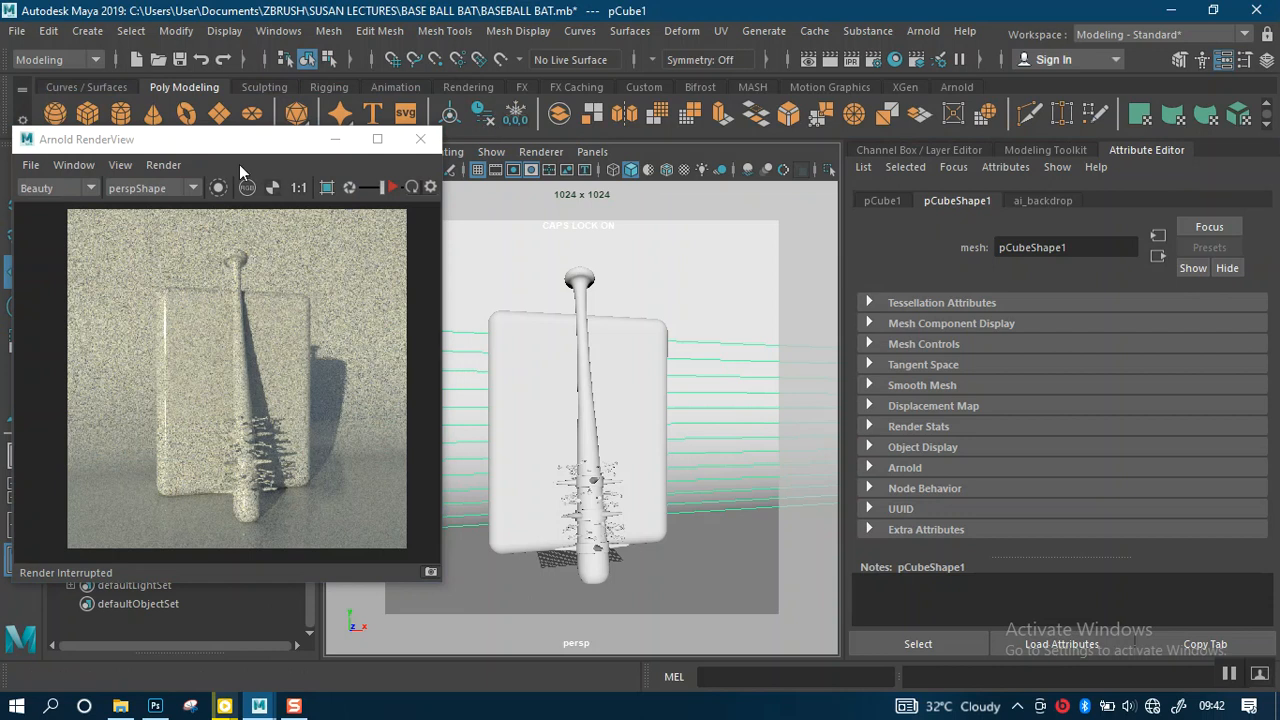
# Step: Set the ai_backdrop base color to near-black blue (H 228.46, S 1.000, V about 0.003) and restart the render
pyautogui.click(1042, 200)
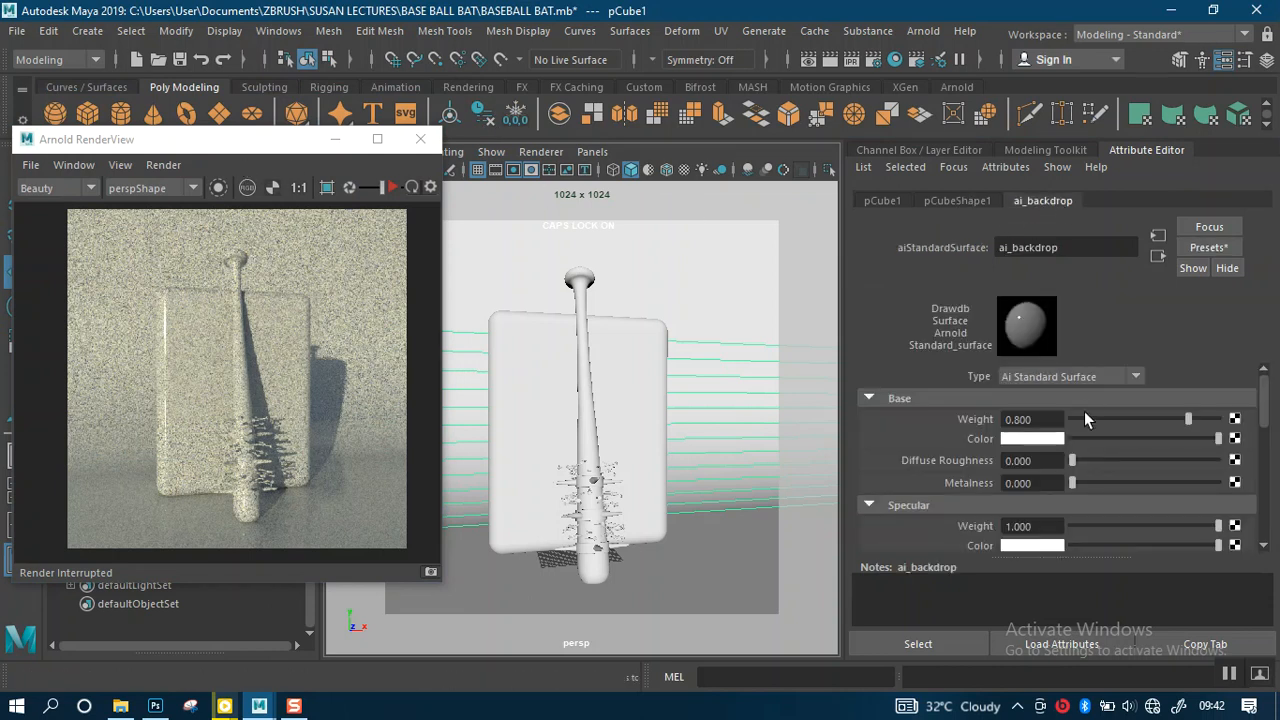
pyautogui.click(1038, 439)
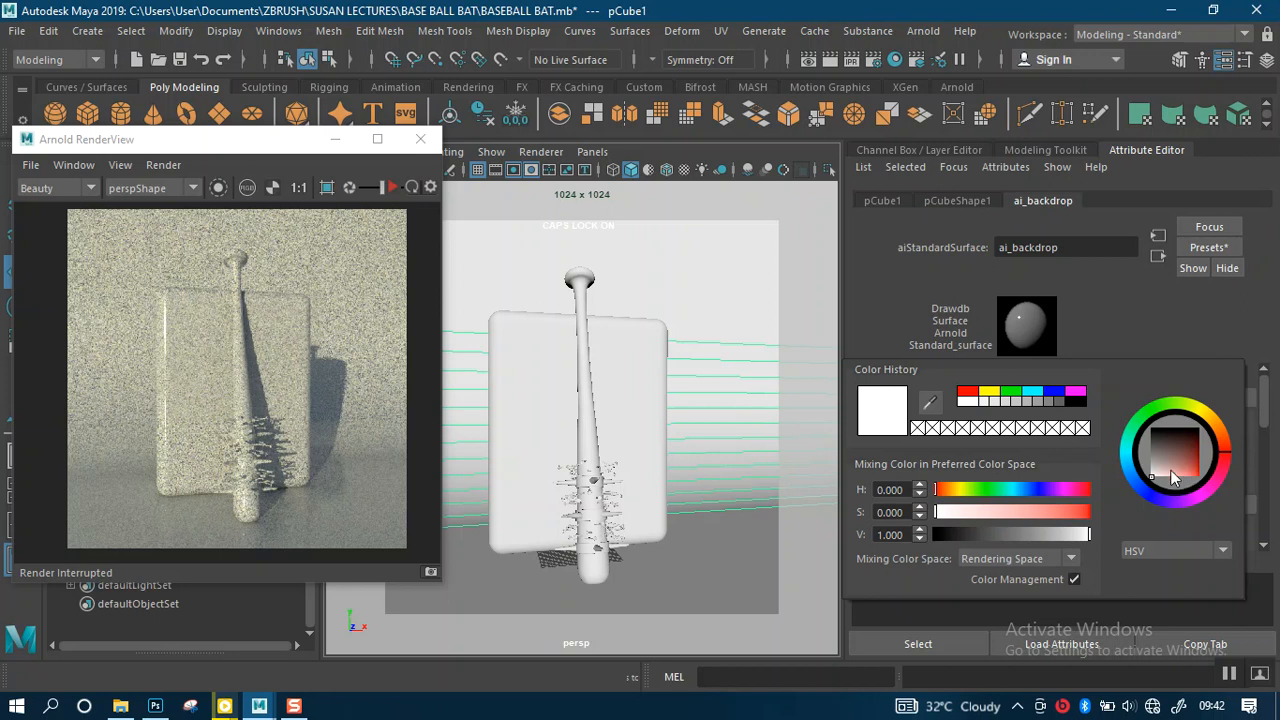
pyautogui.moveTo(1163, 499); pyautogui.dragTo(1156, 501)
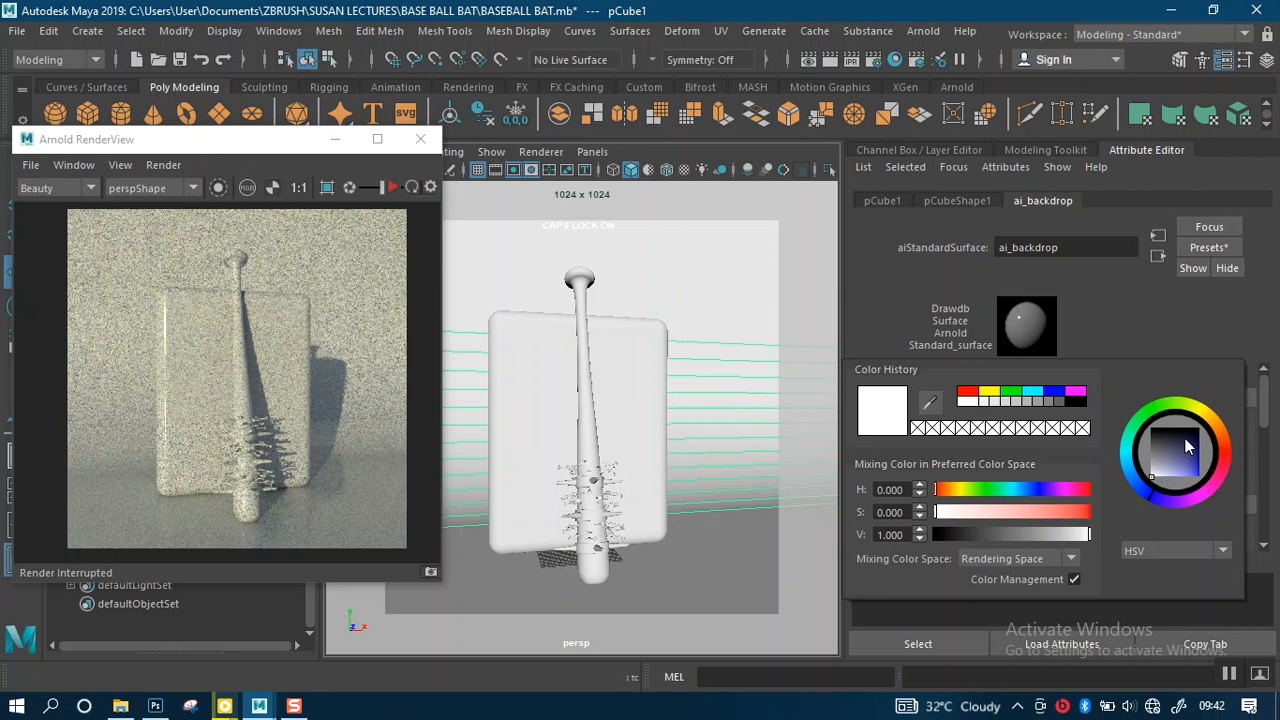
pyautogui.moveTo(1041, 485); pyautogui.dragTo(1106, 510)
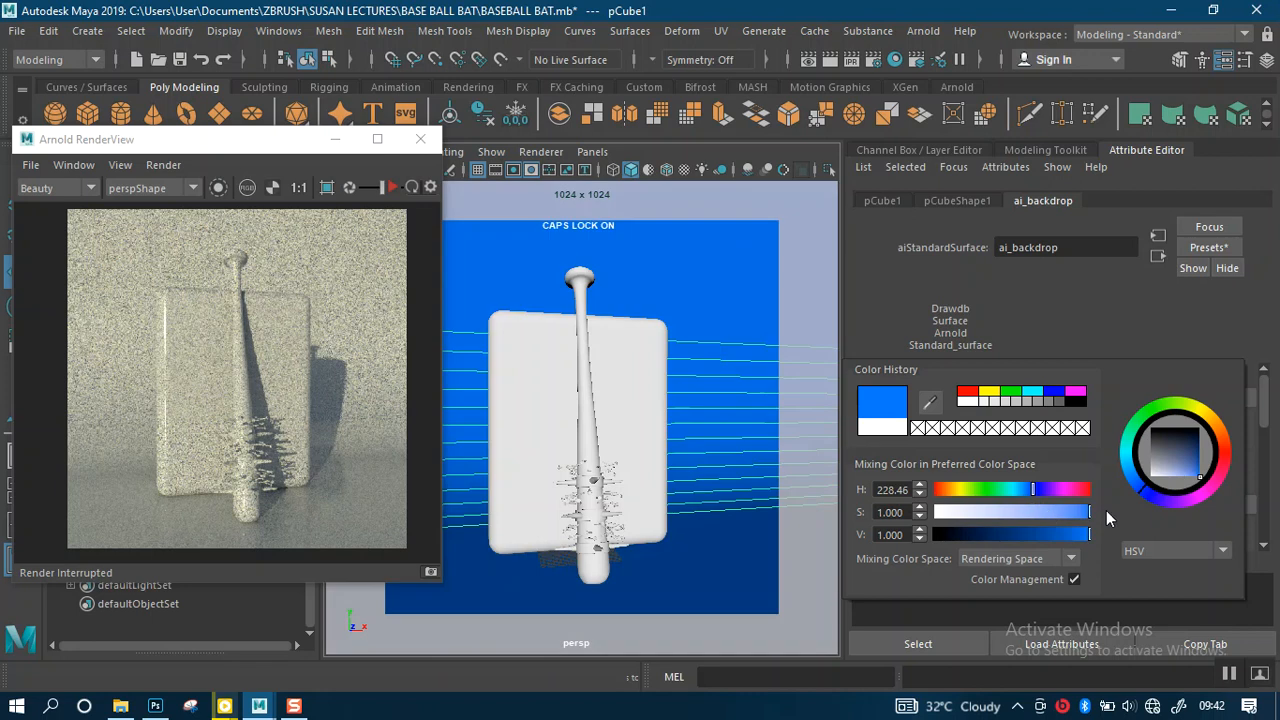
pyautogui.moveTo(1002, 538); pyautogui.dragTo(952, 537)
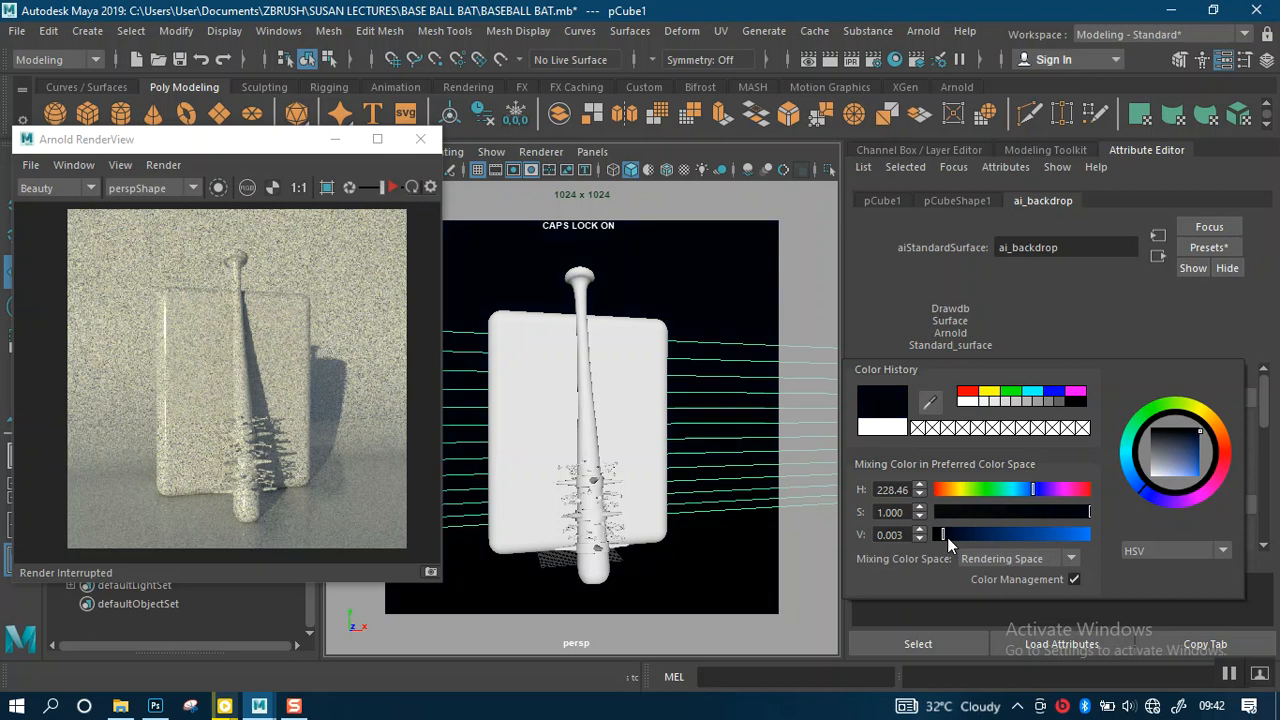
pyautogui.click(394, 187)
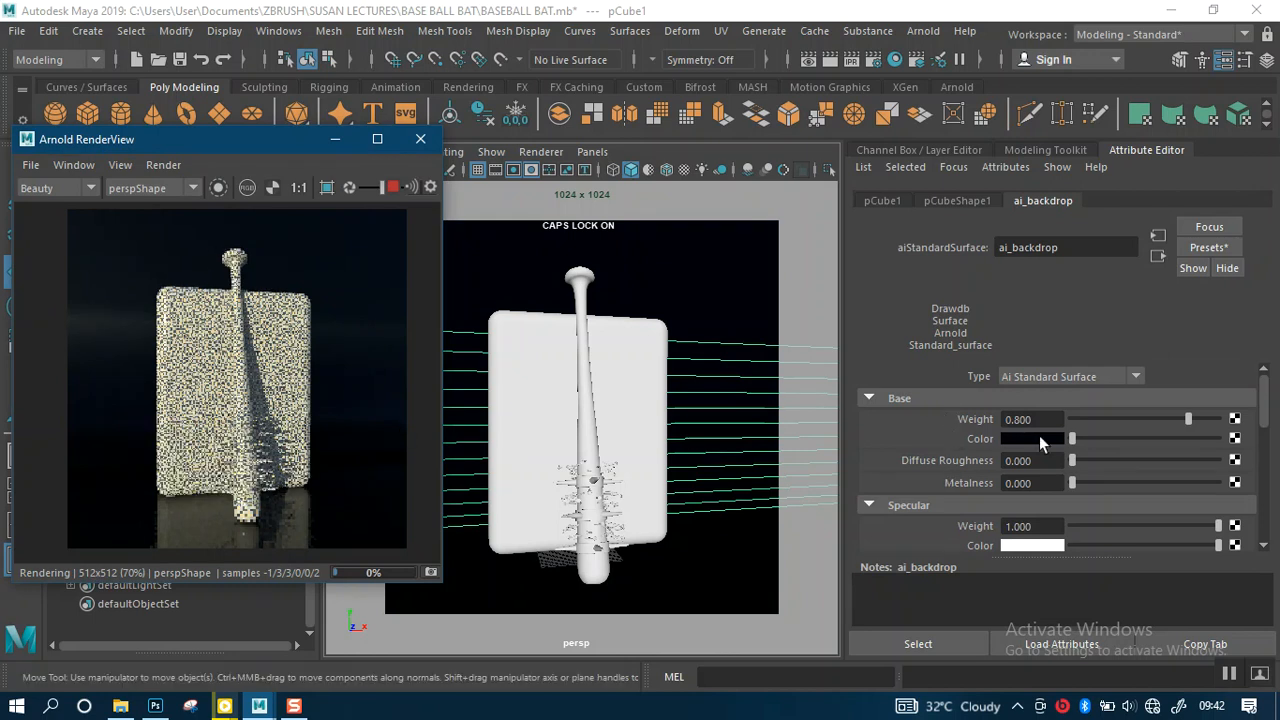
# Step: Set the ai_backdrop material's base weight to 1.000 and its specular roughness to 1.000
pyautogui.moveTo(1189, 419); pyautogui.dragTo(1236, 424)
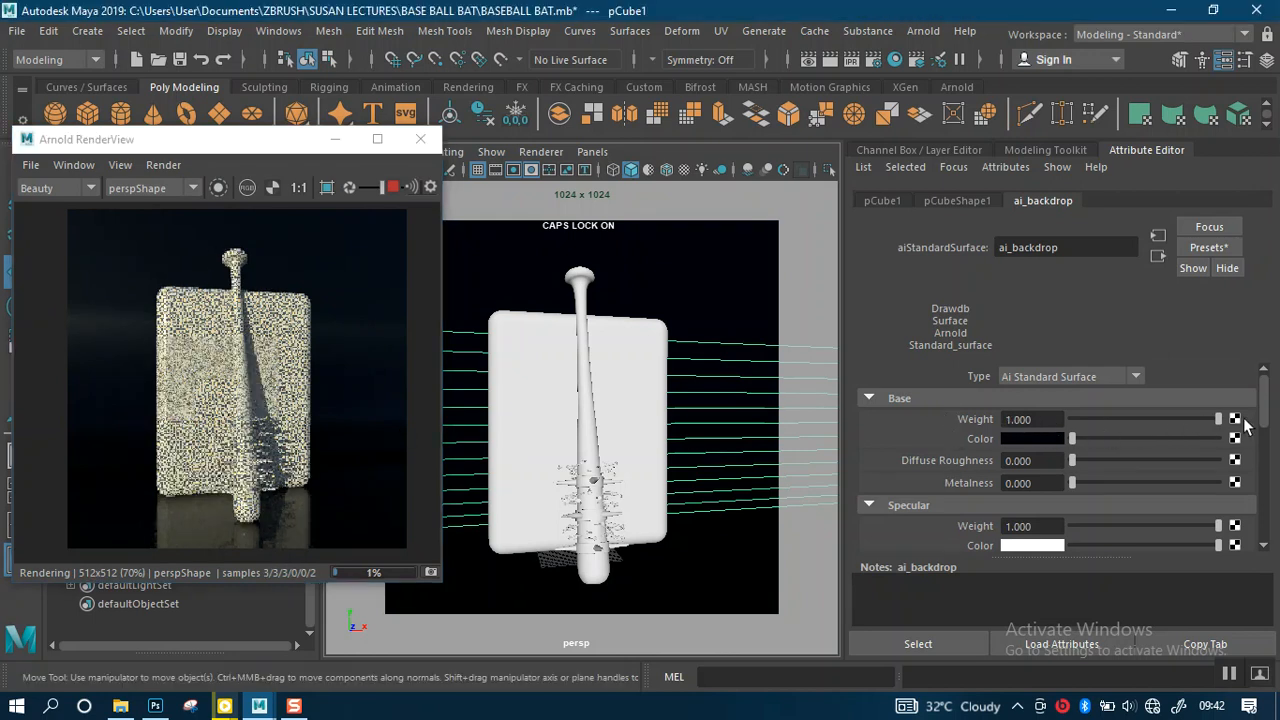
pyautogui.scroll(-1, 975, 477)
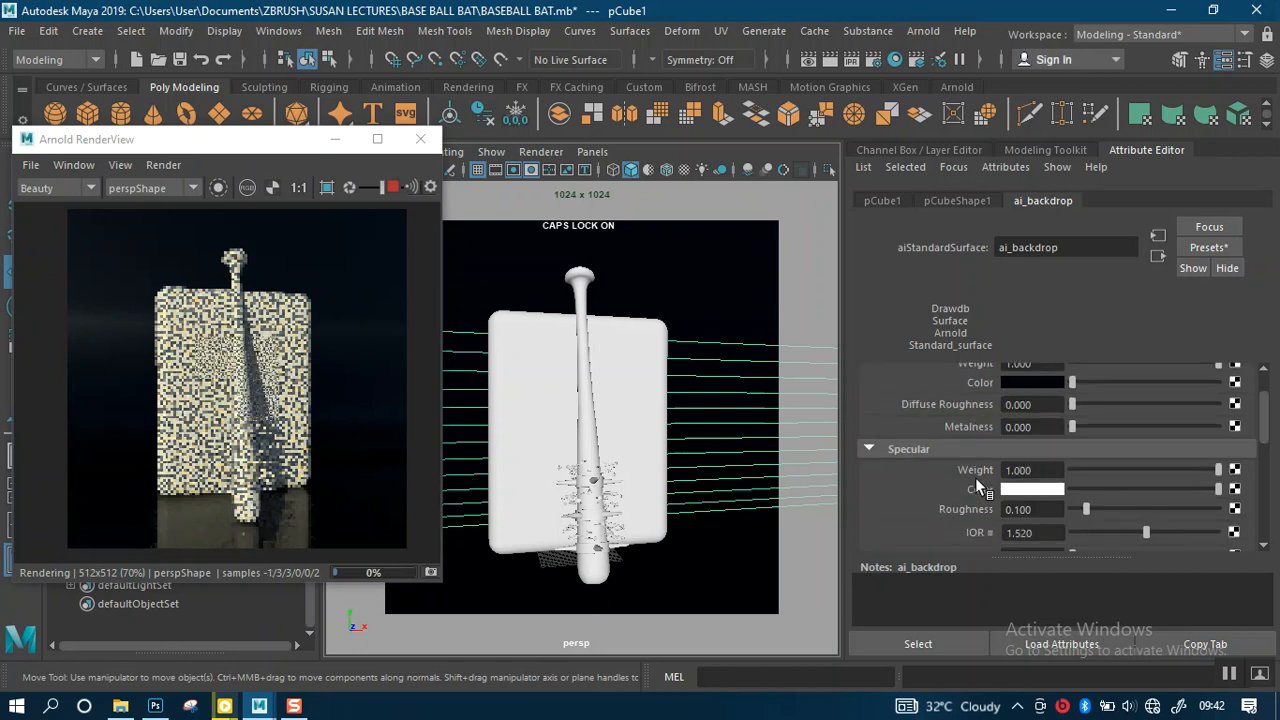
pyautogui.scroll(-2, 975, 477)
pyautogui.scroll(1, 975, 477)
pyautogui.scroll(1, 975, 477)
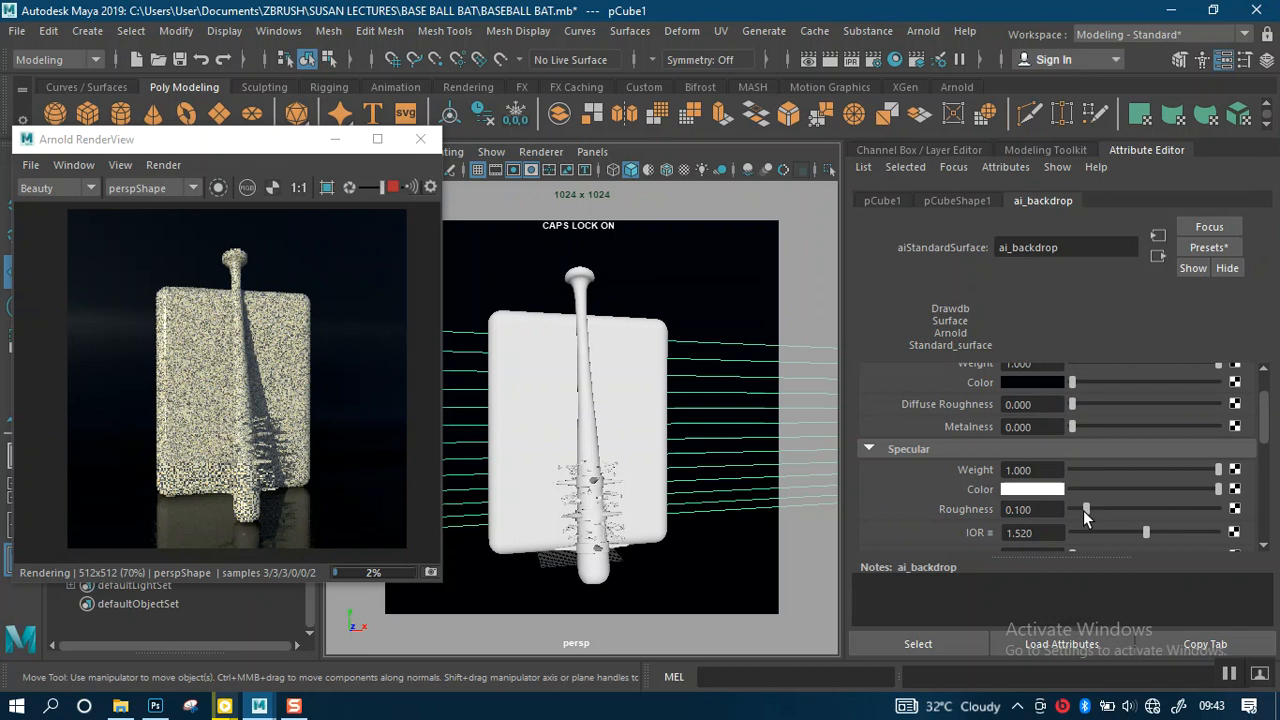
pyautogui.moveTo(1085, 509); pyautogui.dragTo(1224, 511)
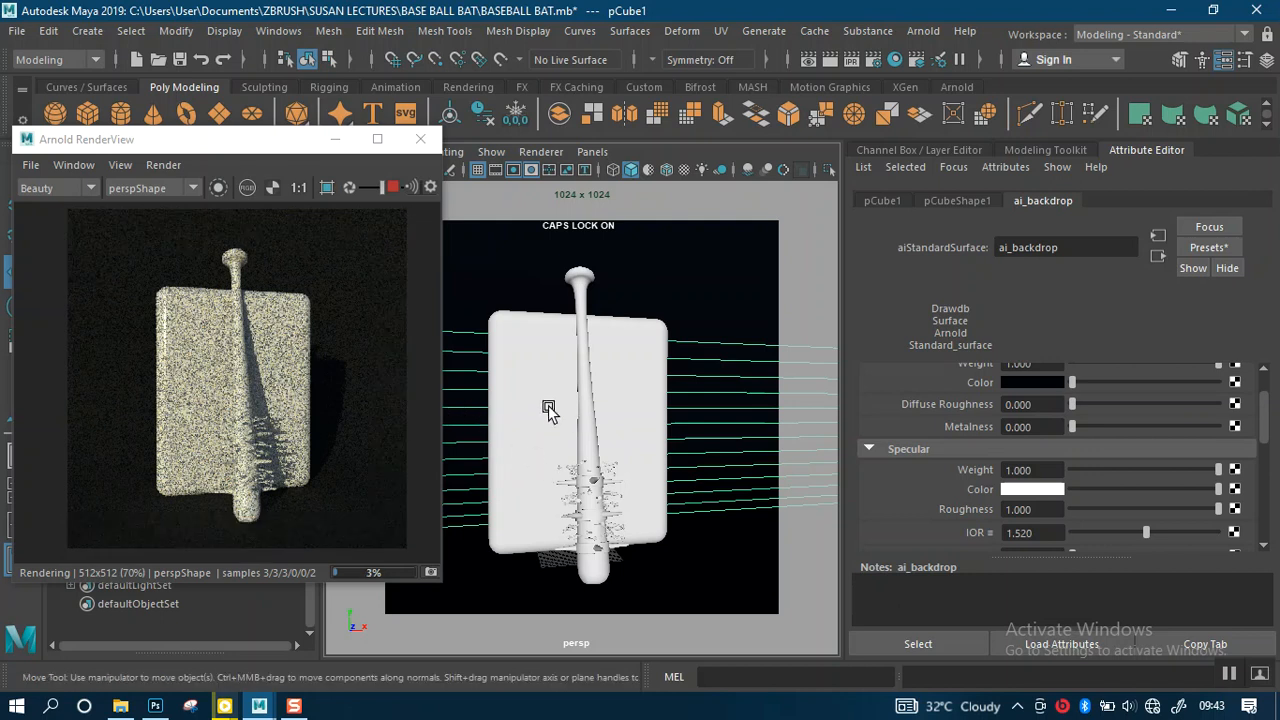
# Step: Select the block behind the bat and set its ai_block material's base weight to 1.000
pyautogui.click(637, 441)
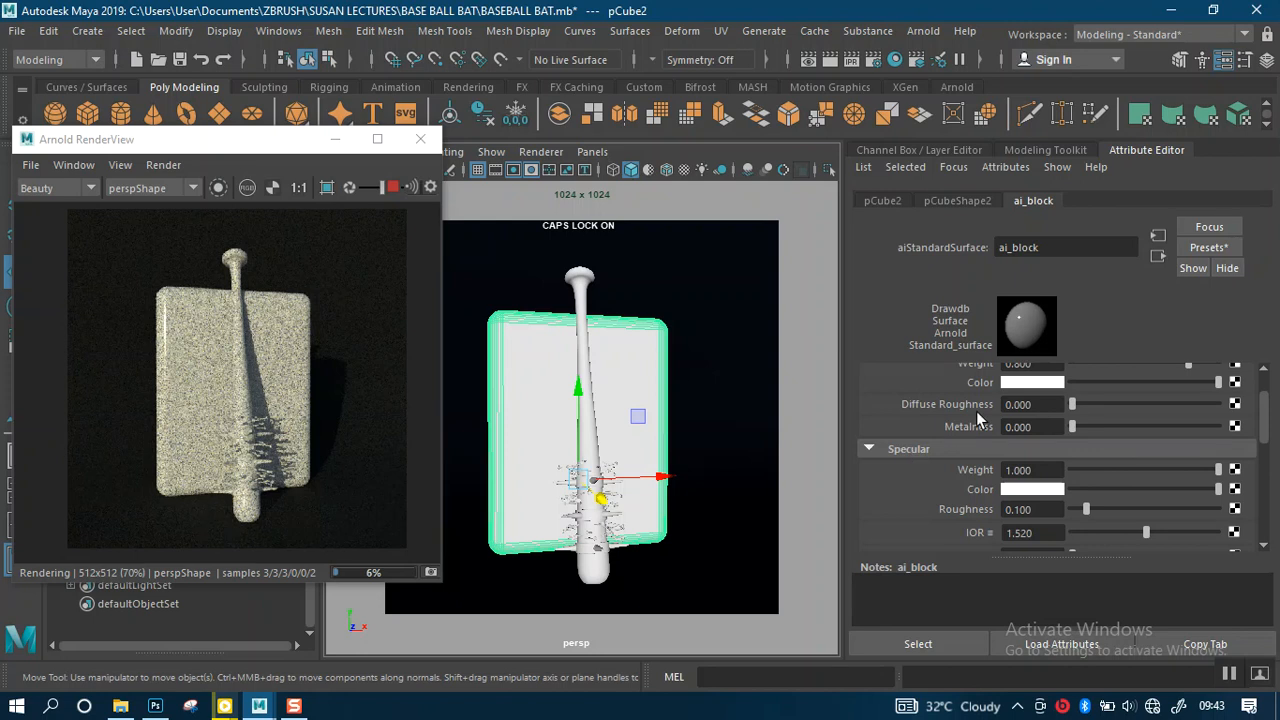
pyautogui.scroll(2, 976, 411)
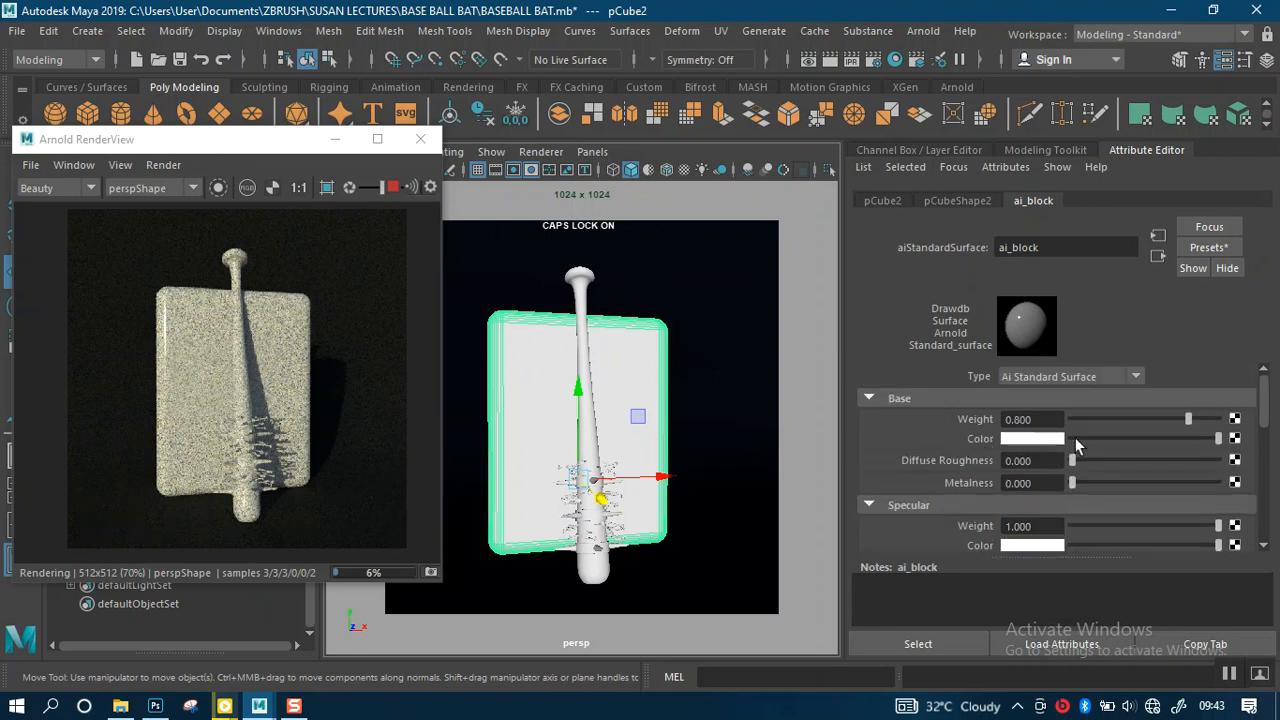
pyautogui.moveTo(1185, 419); pyautogui.dragTo(1262, 428)
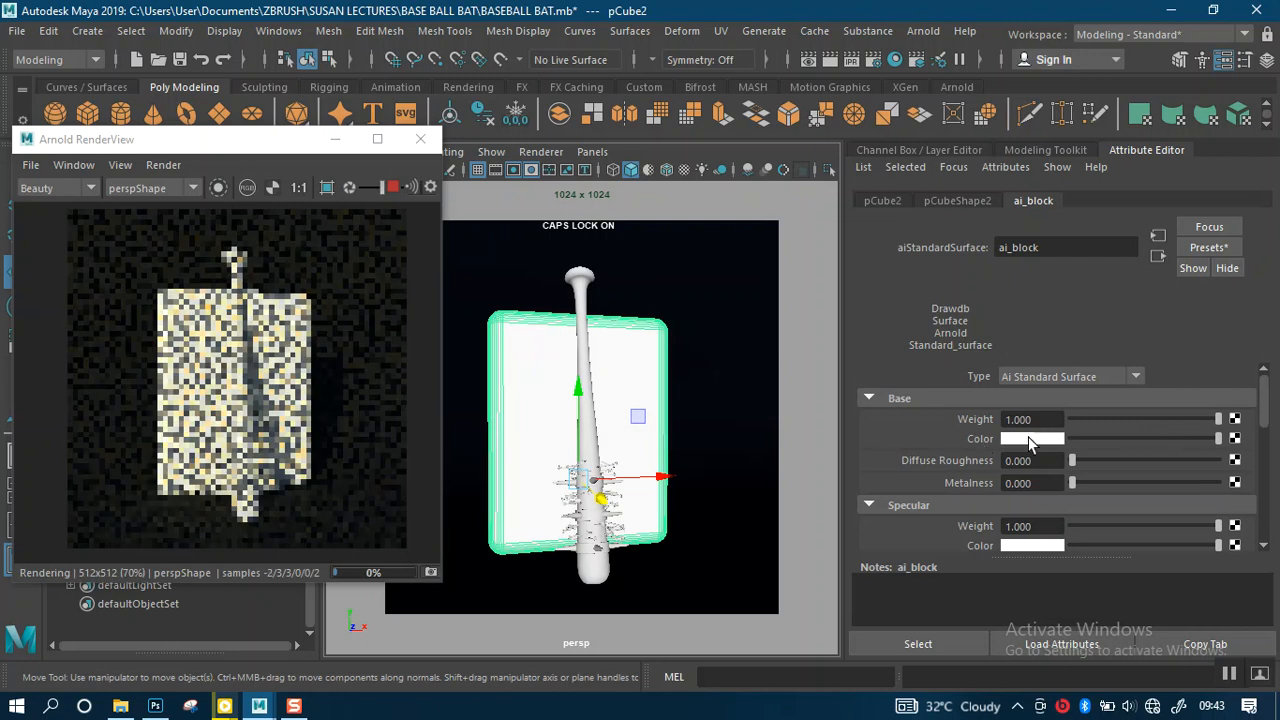
# Step: Map a Marble texture onto the base color of the ai_block material
pyautogui.click(1232, 440)
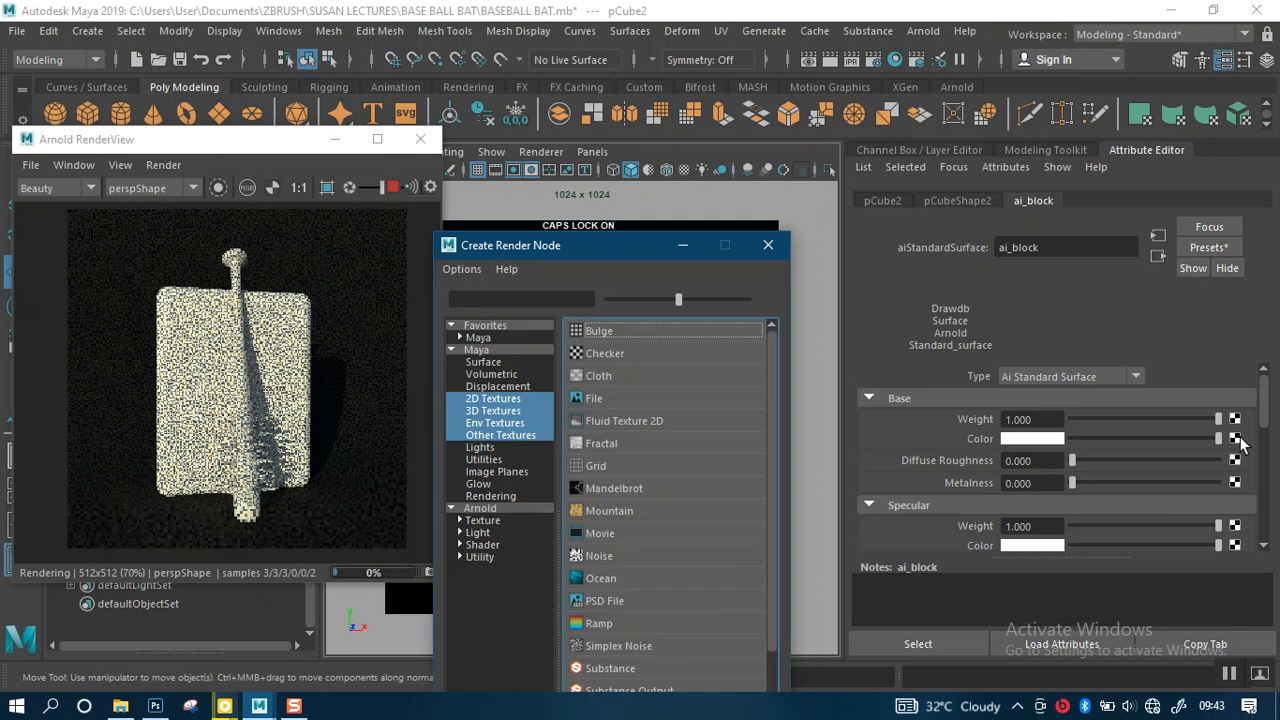
pyautogui.moveTo(614, 258); pyautogui.dragTo(667, 111)
pyautogui.moveTo(666, 419); pyautogui.dragTo(671, 423, button='middle')
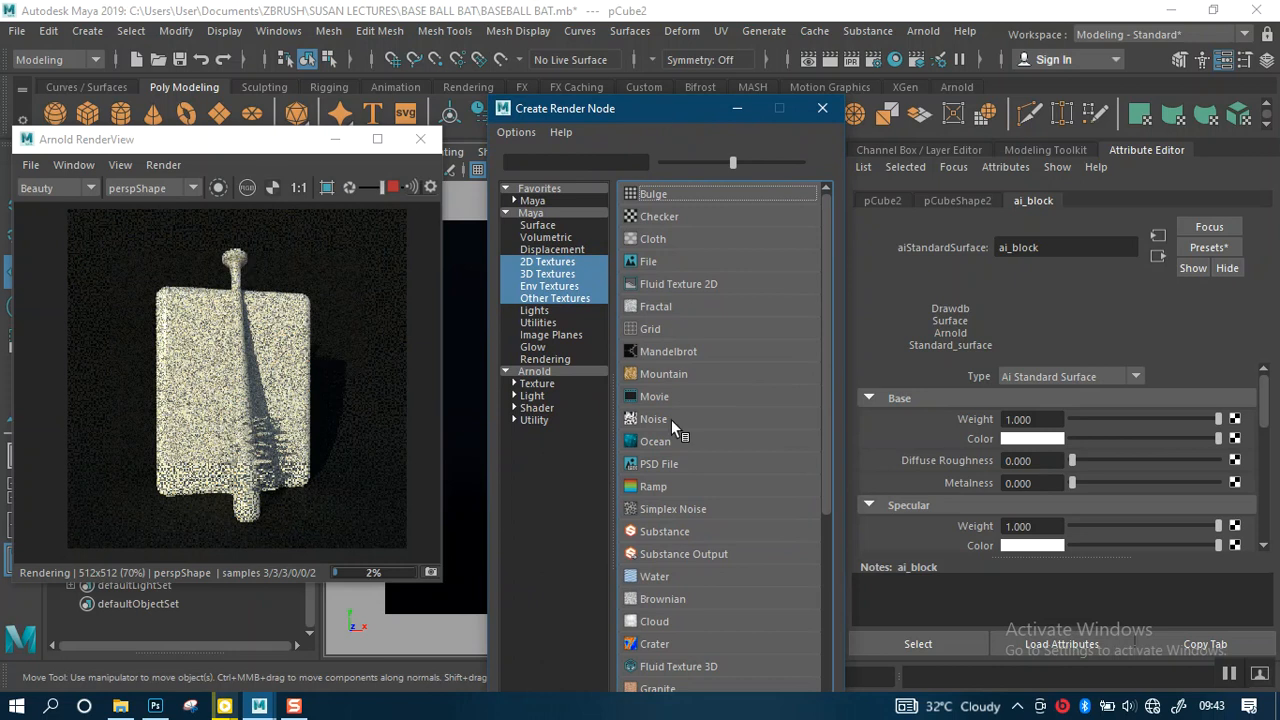
pyautogui.scroll(-2, 678, 445)
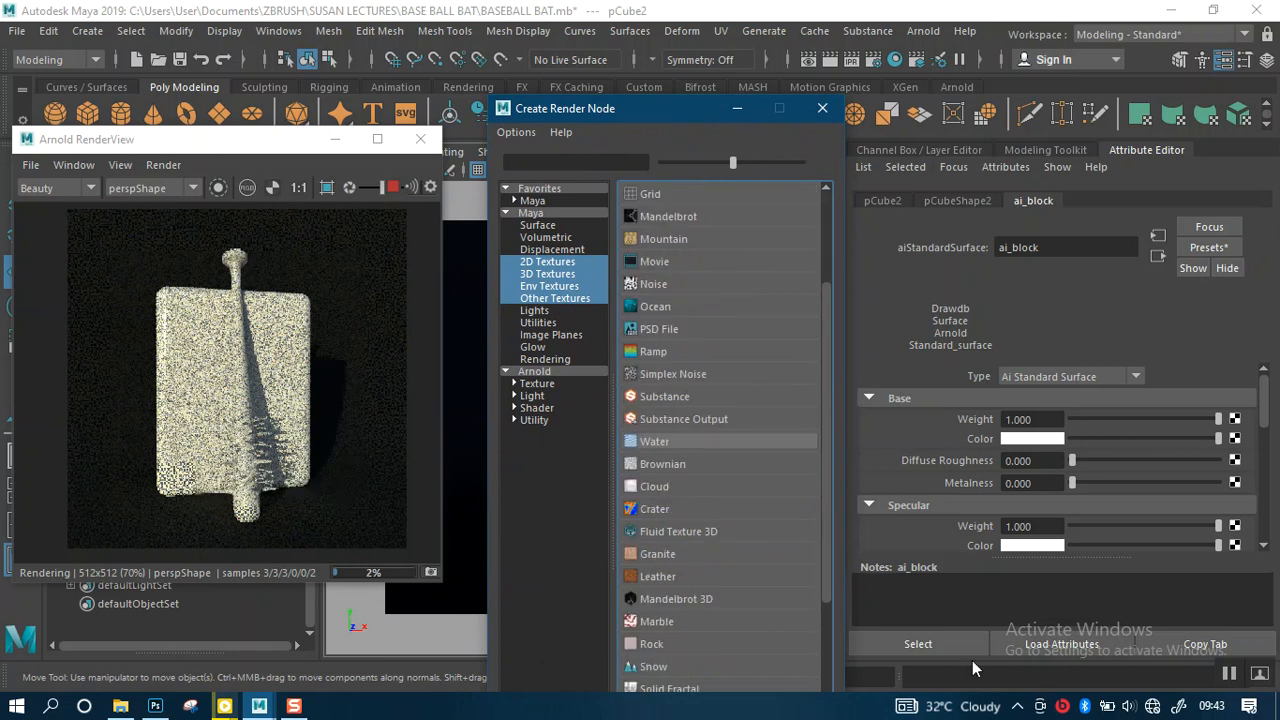
pyautogui.click(1229, 677)
pyautogui.scroll(-3, 702, 624)
pyautogui.moveTo(685, 619); pyautogui.dragTo(659, 425, button='middle')
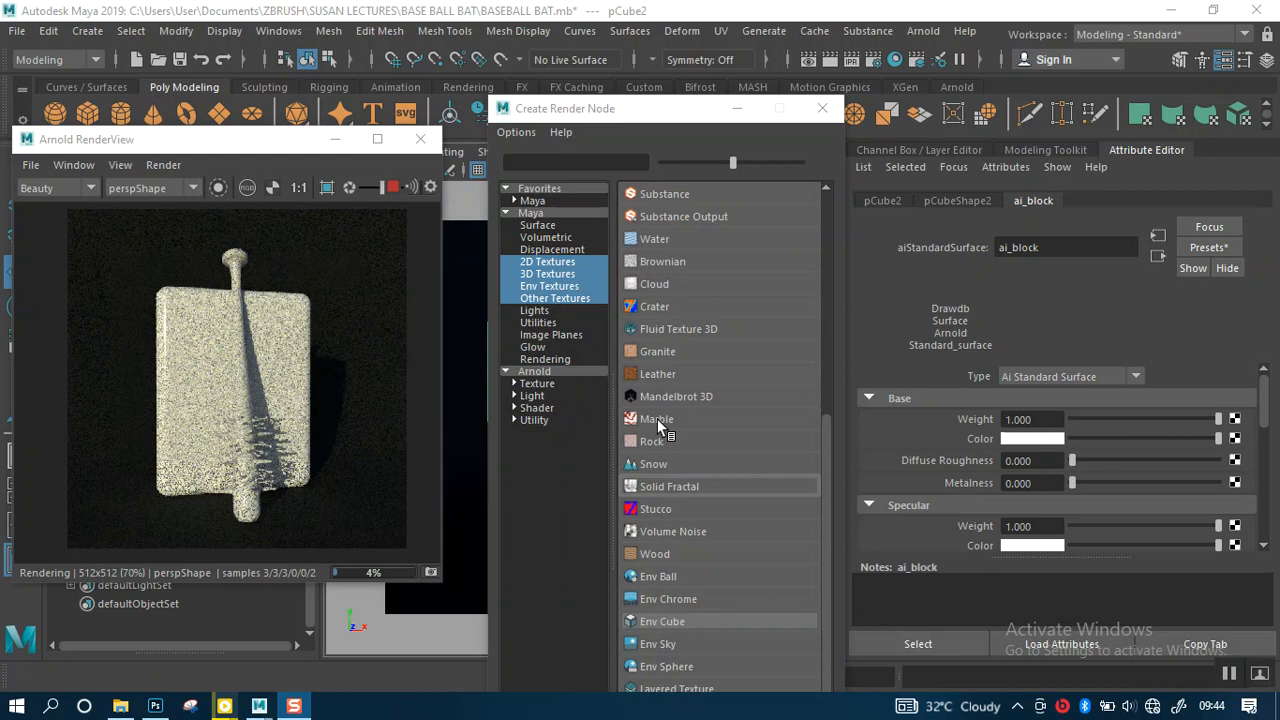
pyautogui.moveTo(659, 425); pyautogui.dragTo(657, 423, button='middle')
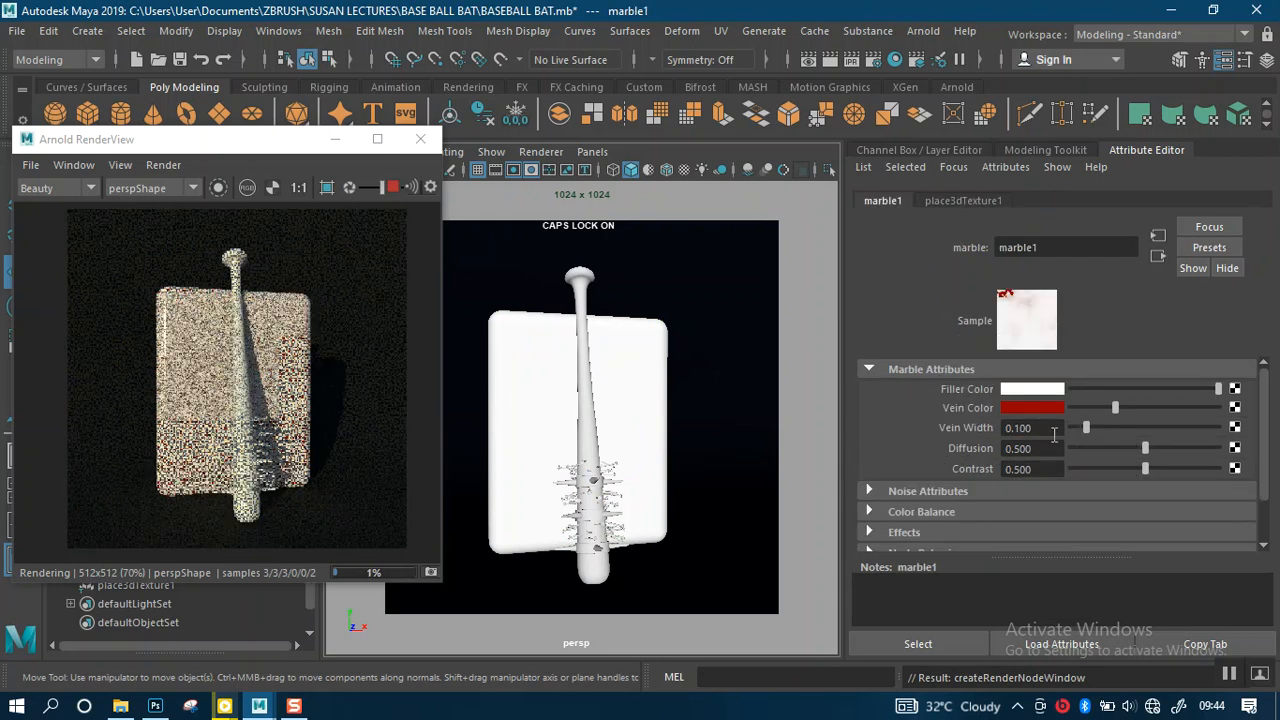
# Step: Set the marble texture's vein width to about 0.617 and inspect the block up close in the render
pyautogui.moveTo(1094, 427); pyautogui.dragTo(1160, 428)
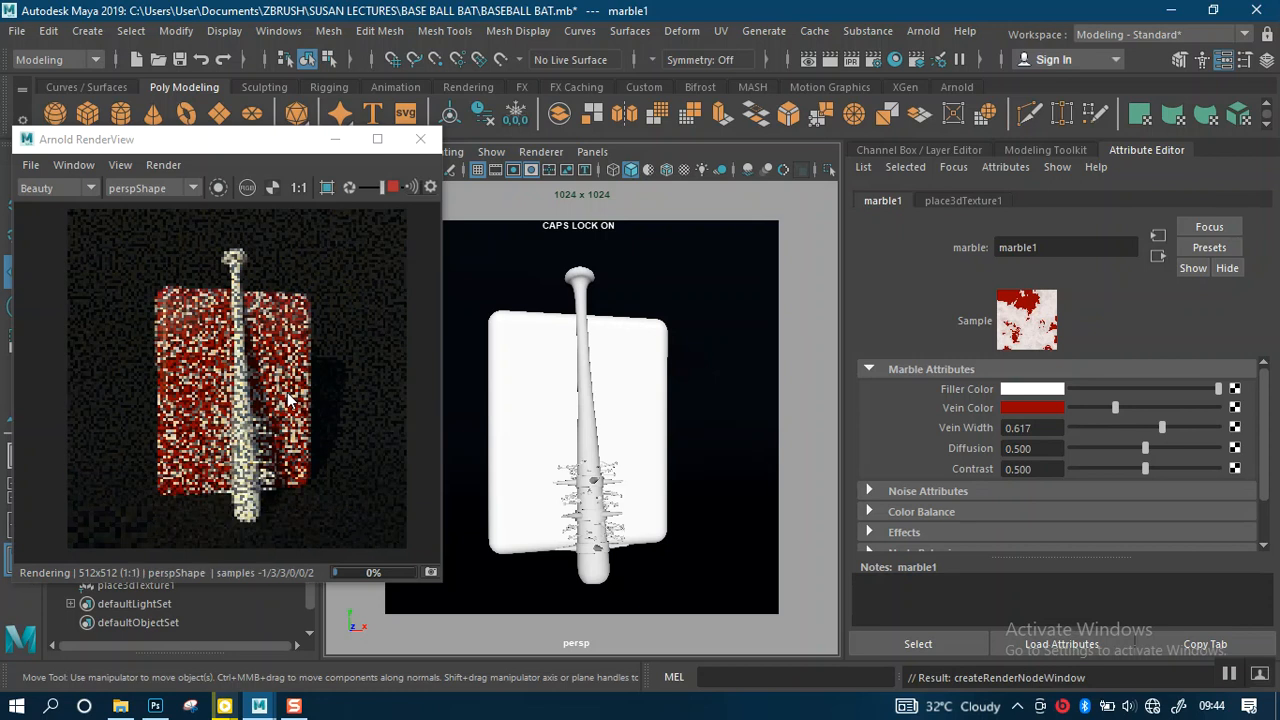
pyautogui.scroll(3, 322, 395)
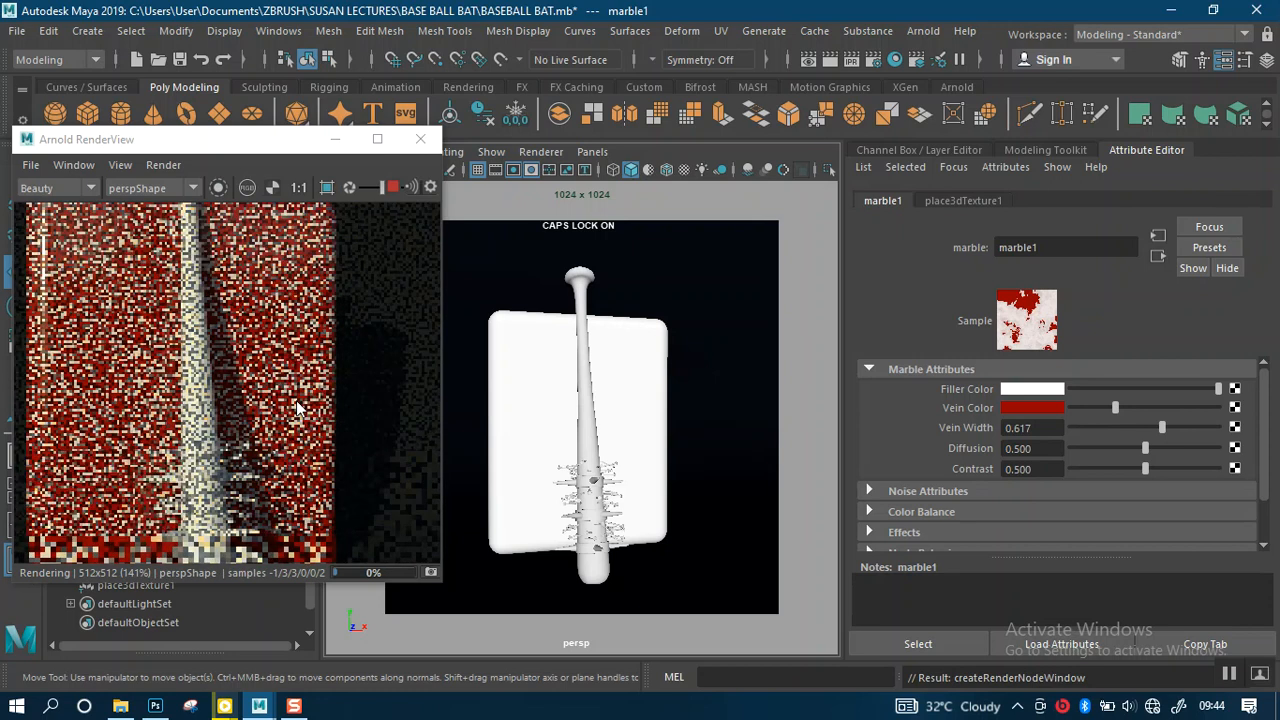
pyautogui.scroll(-1, 297, 404)
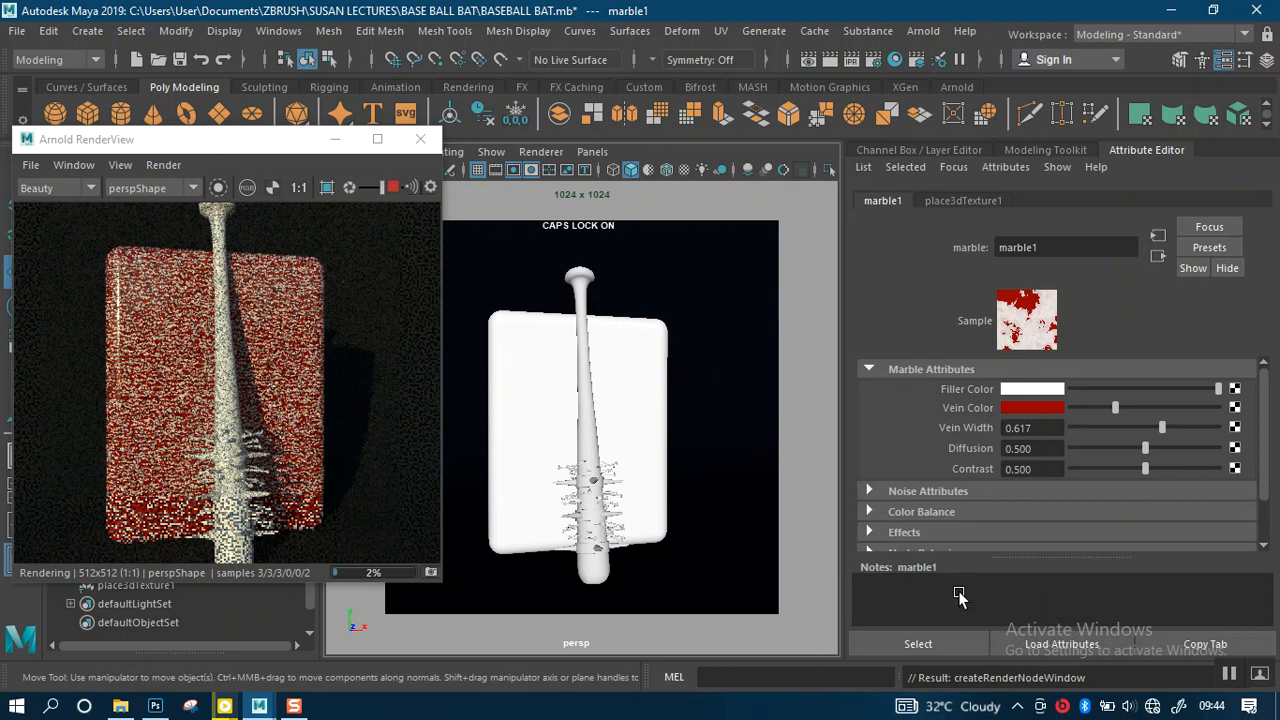
# Step: Select the block behind the bat and isolate it in both the viewport and the Arnold RenderView
pyautogui.click(640, 389)
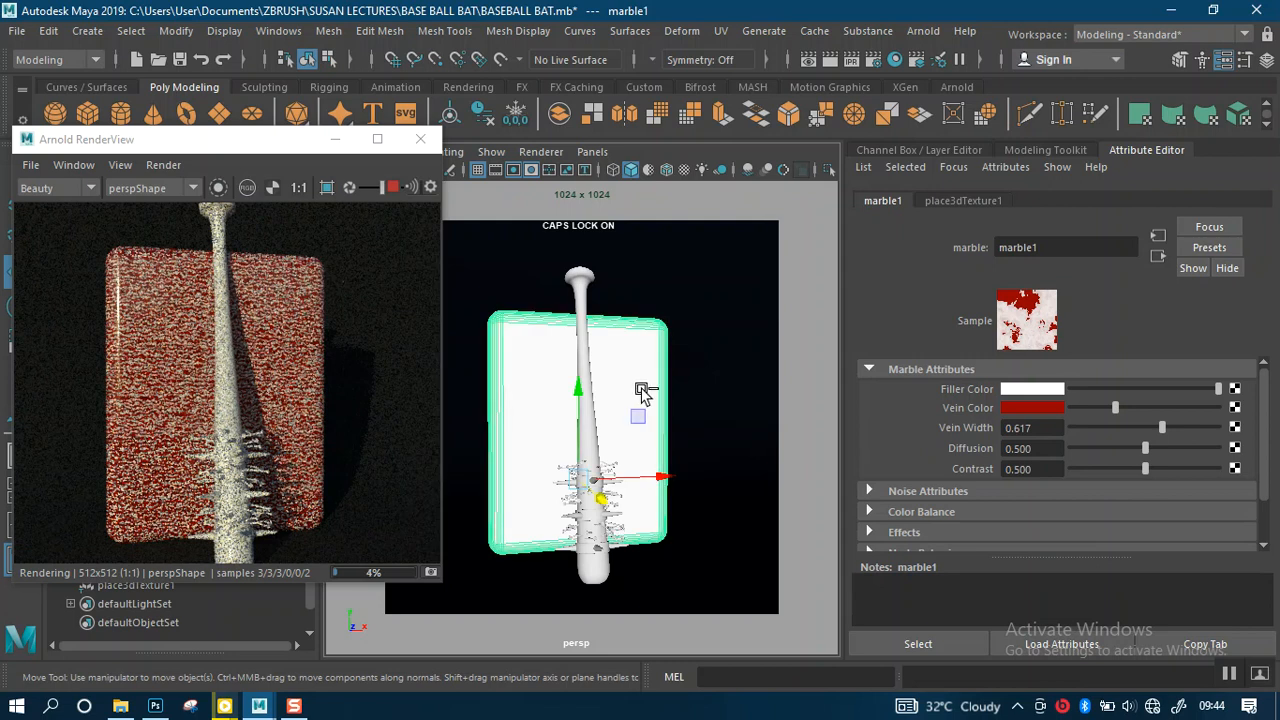
pyautogui.click(641, 390)
pyautogui.hotkey('ctrl', '1')
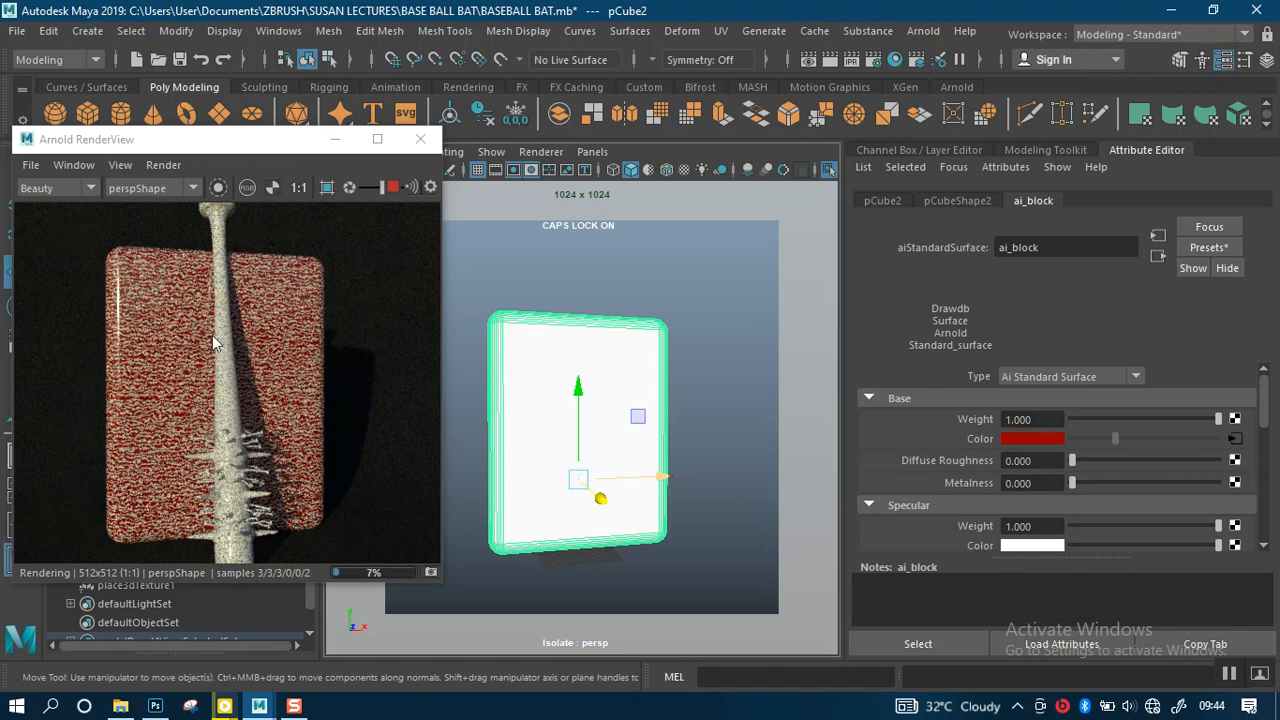
pyautogui.click(160, 166)
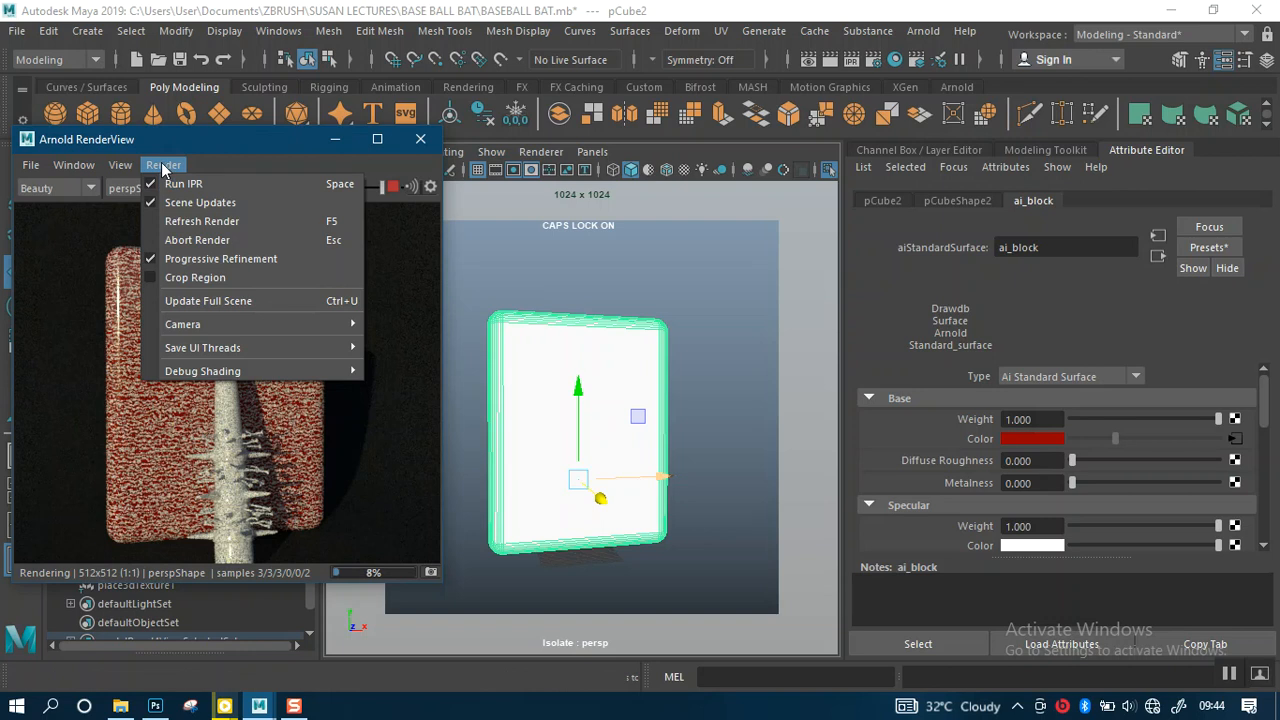
pyautogui.moveTo(200, 324)
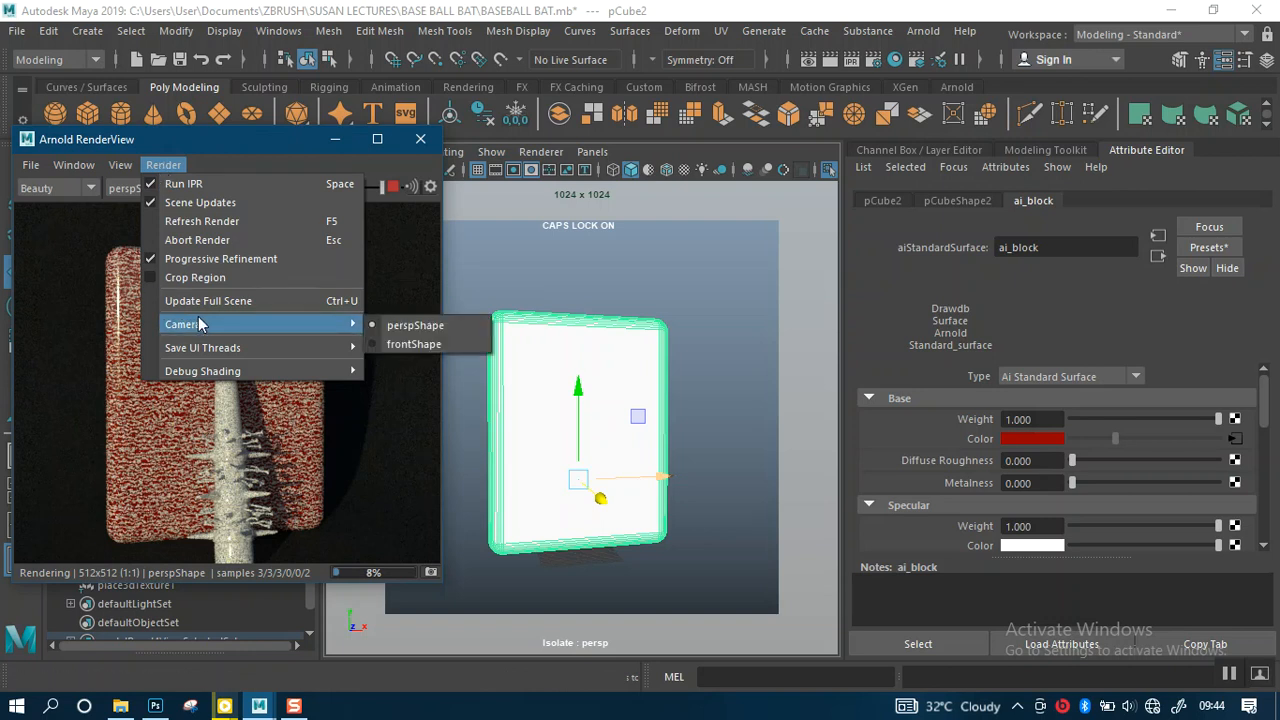
pyautogui.click(120, 165)
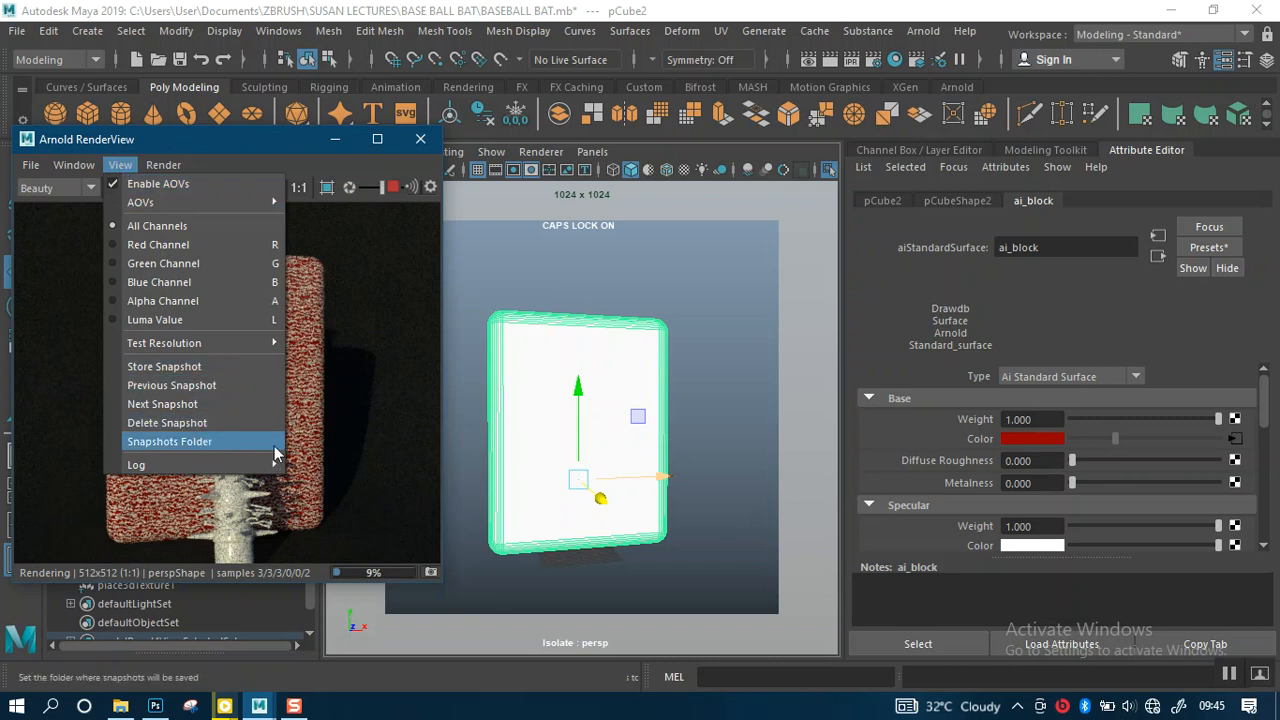
pyautogui.click(1227, 680)
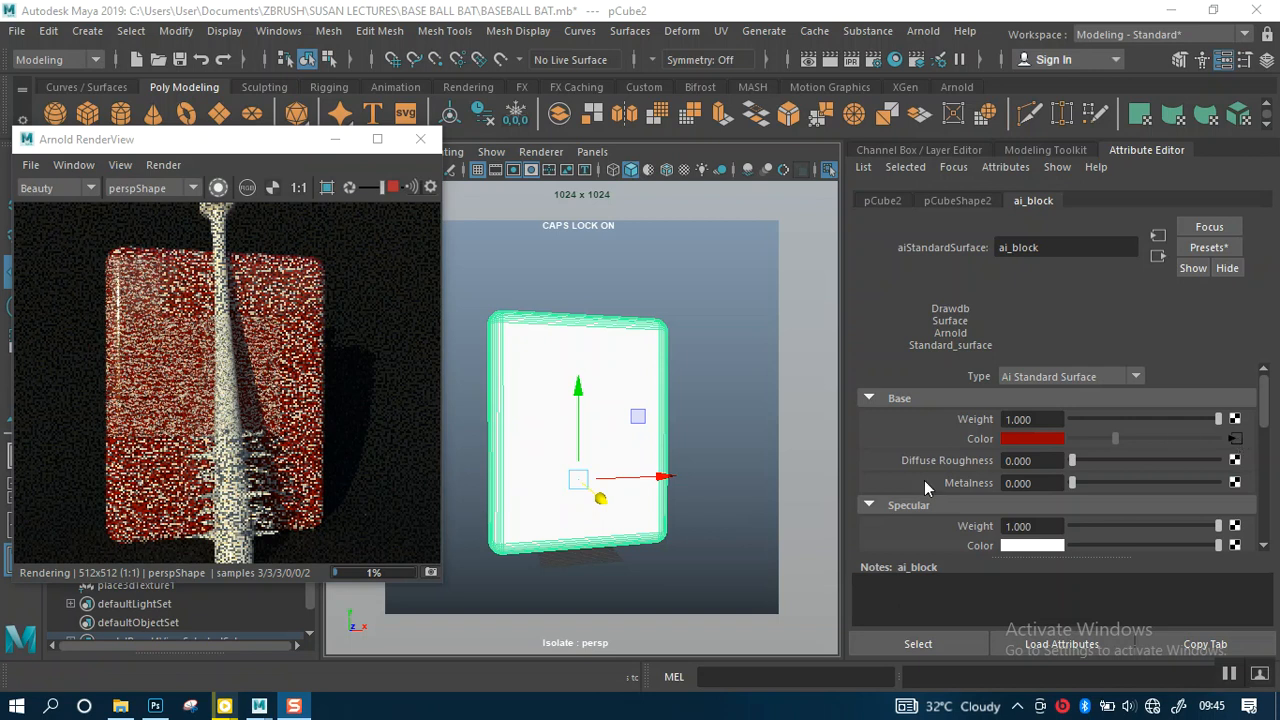
# Step: Set the vein color of the block's marble texture to black and its vein width to 0.260
pyautogui.click(1111, 438)
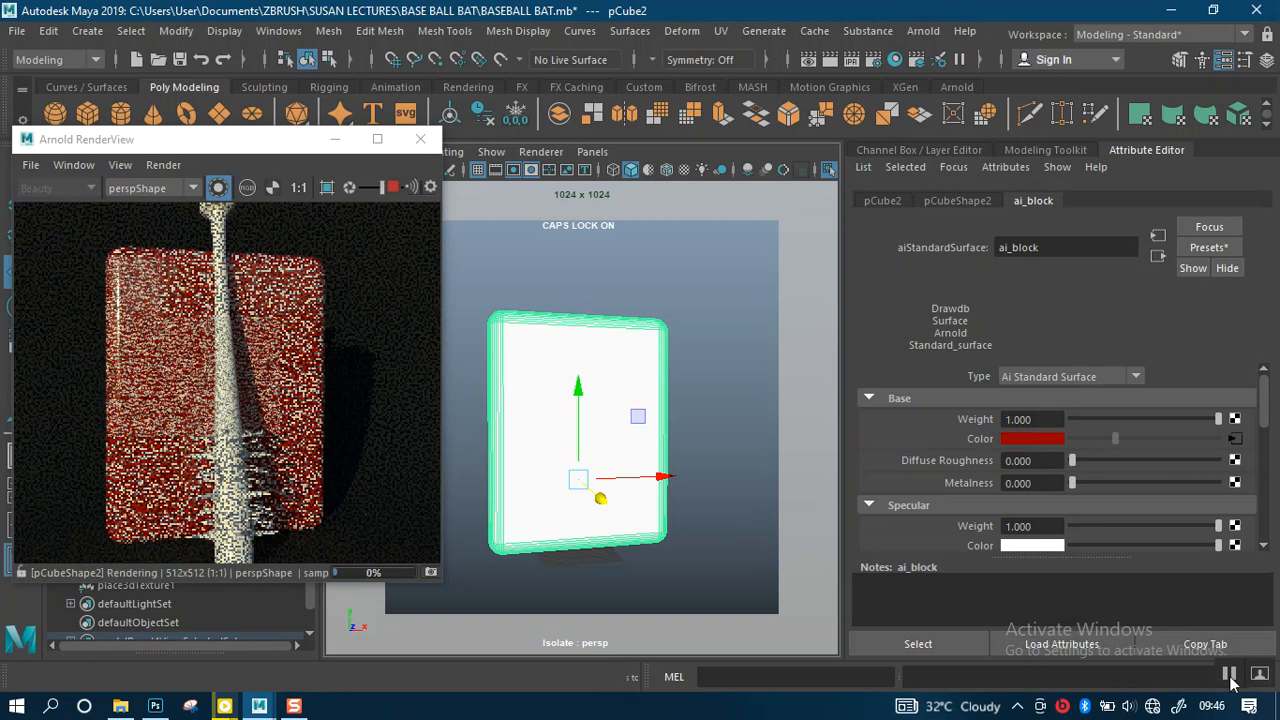
pyautogui.click(1234, 438)
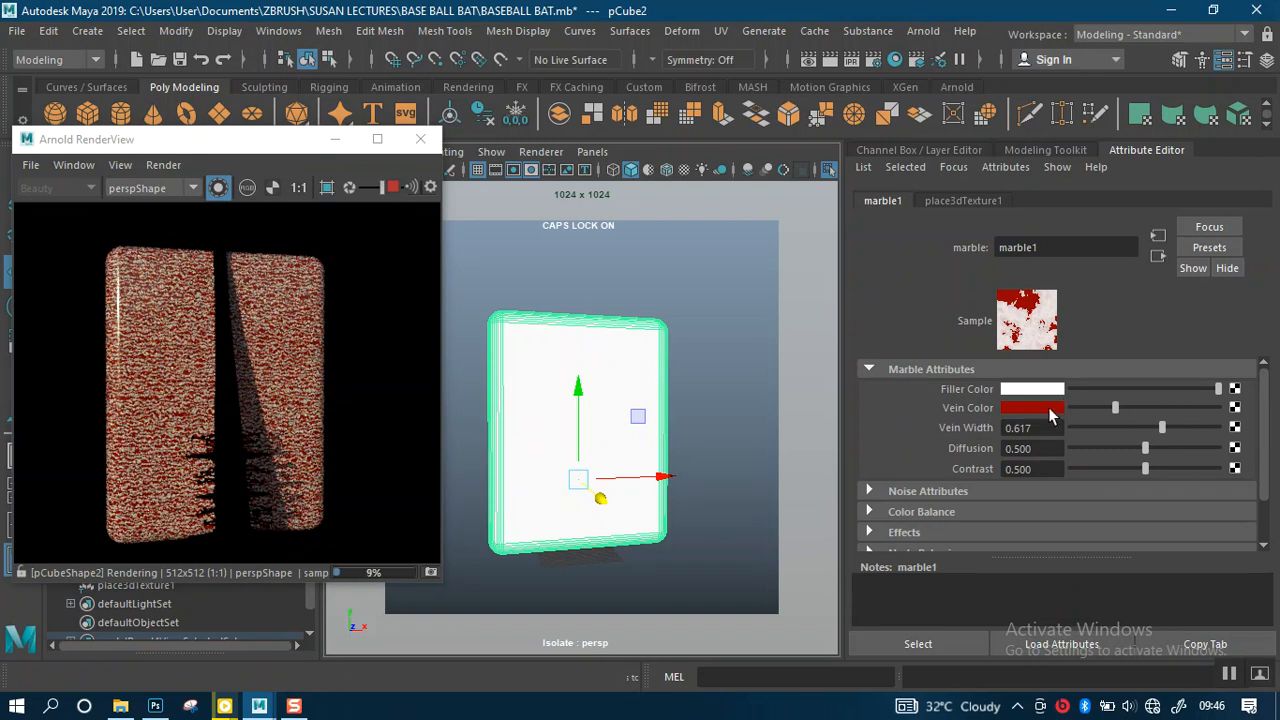
pyautogui.click(1048, 410)
pyautogui.click(928, 396)
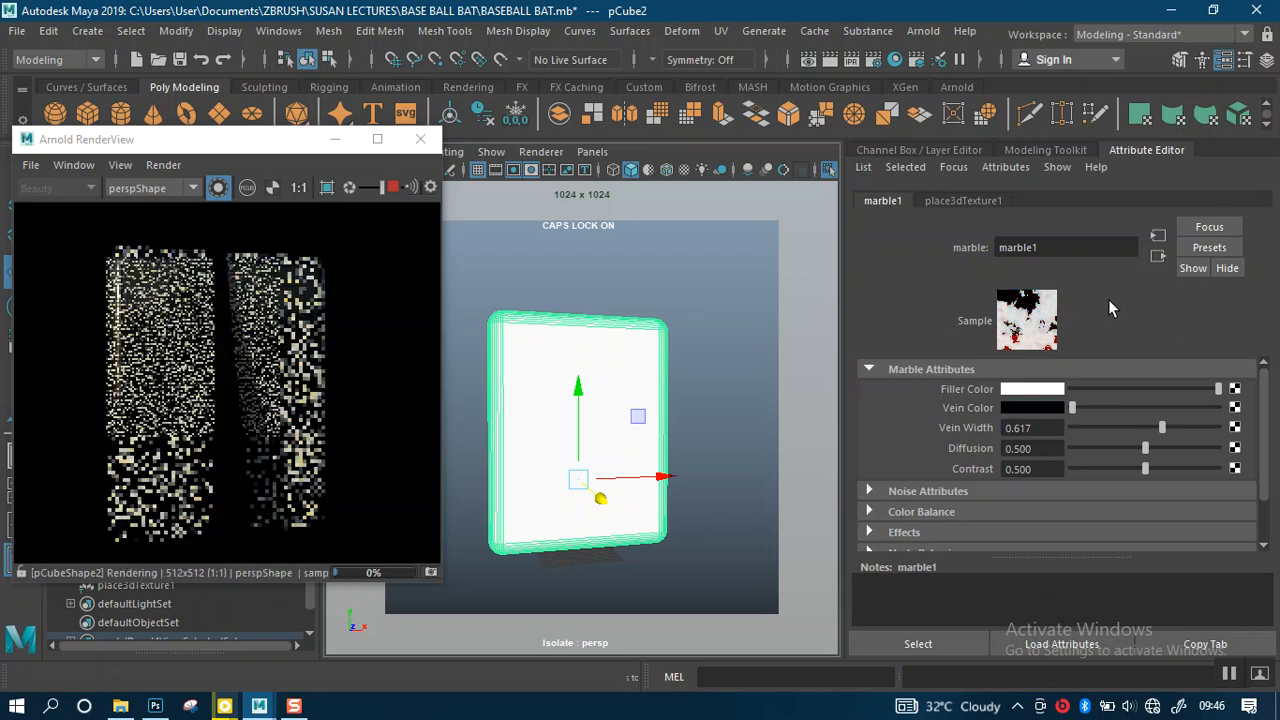
pyautogui.click(1108, 427)
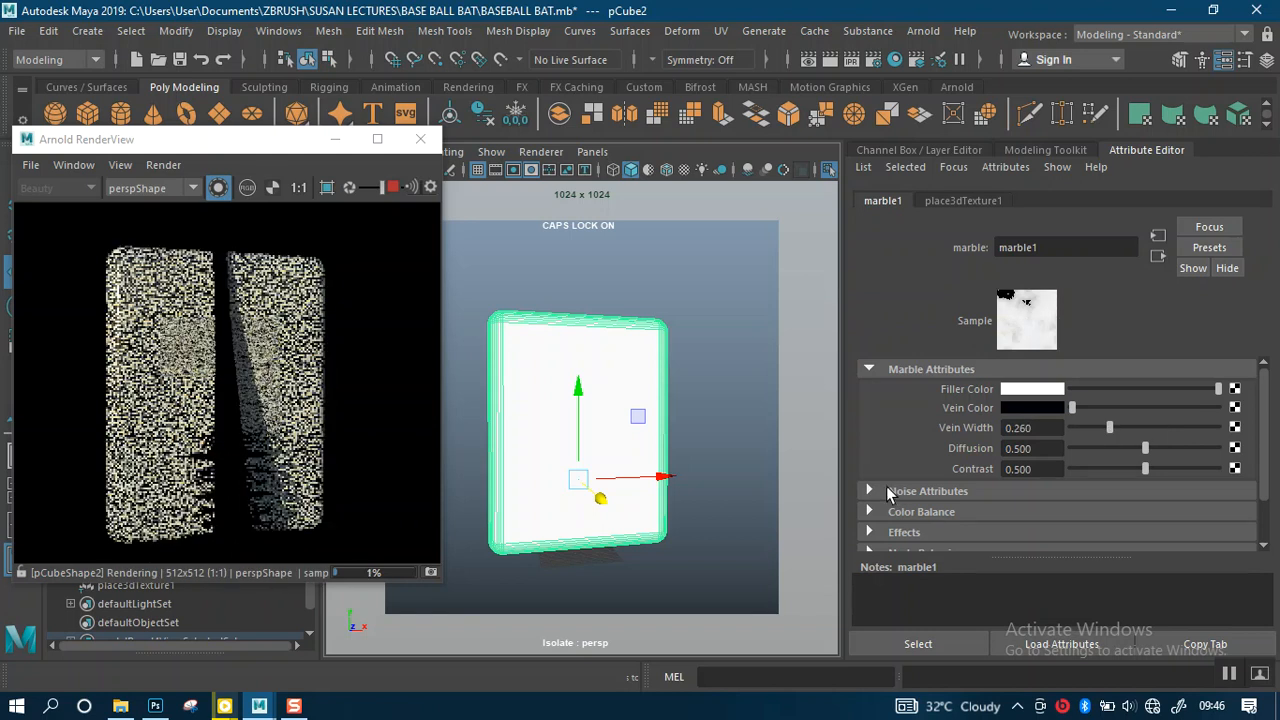
# Step: Expand and review the marble texture's noise attributes
pyautogui.click(890, 491)
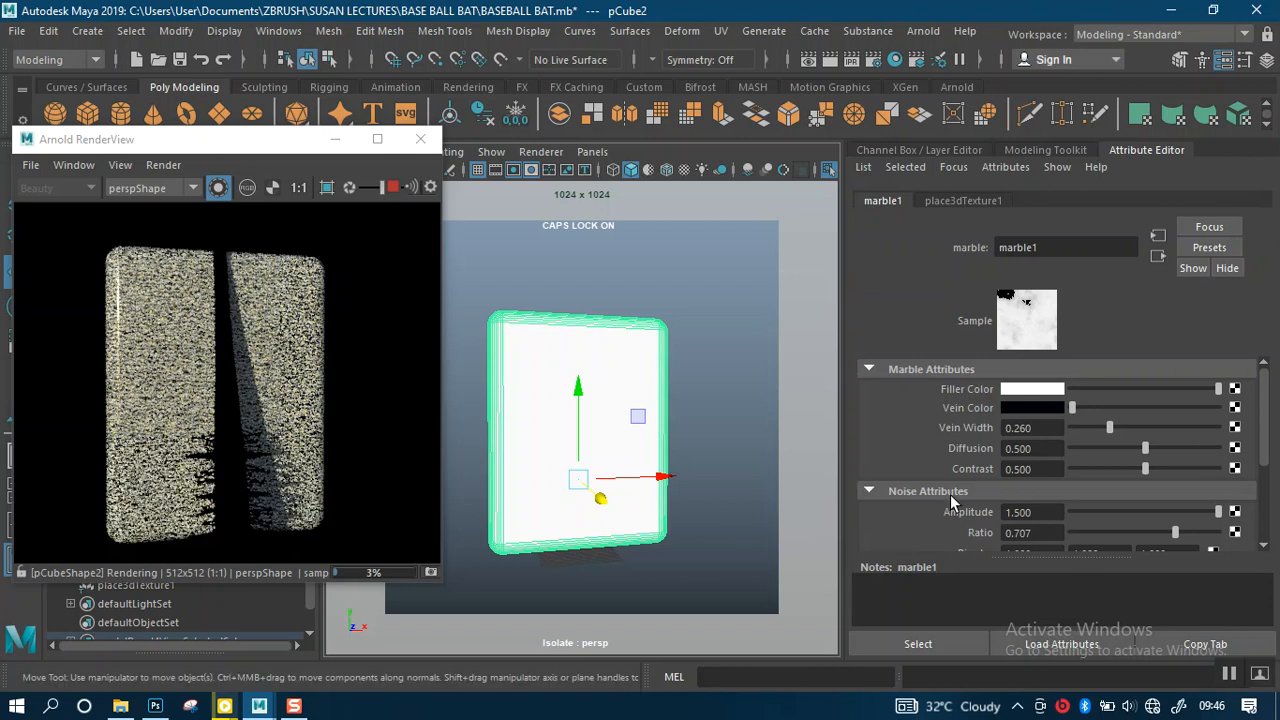
pyautogui.scroll(-2, 950, 494)
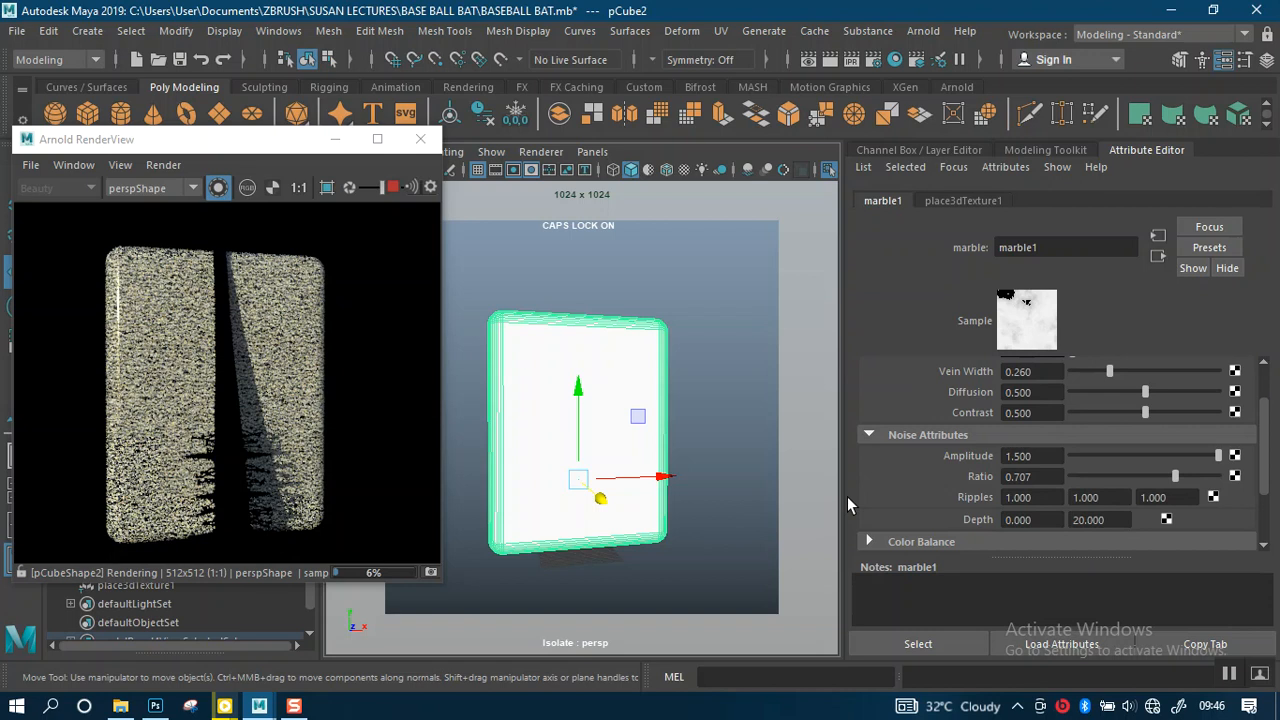
pyautogui.scroll(-2, 847, 496)
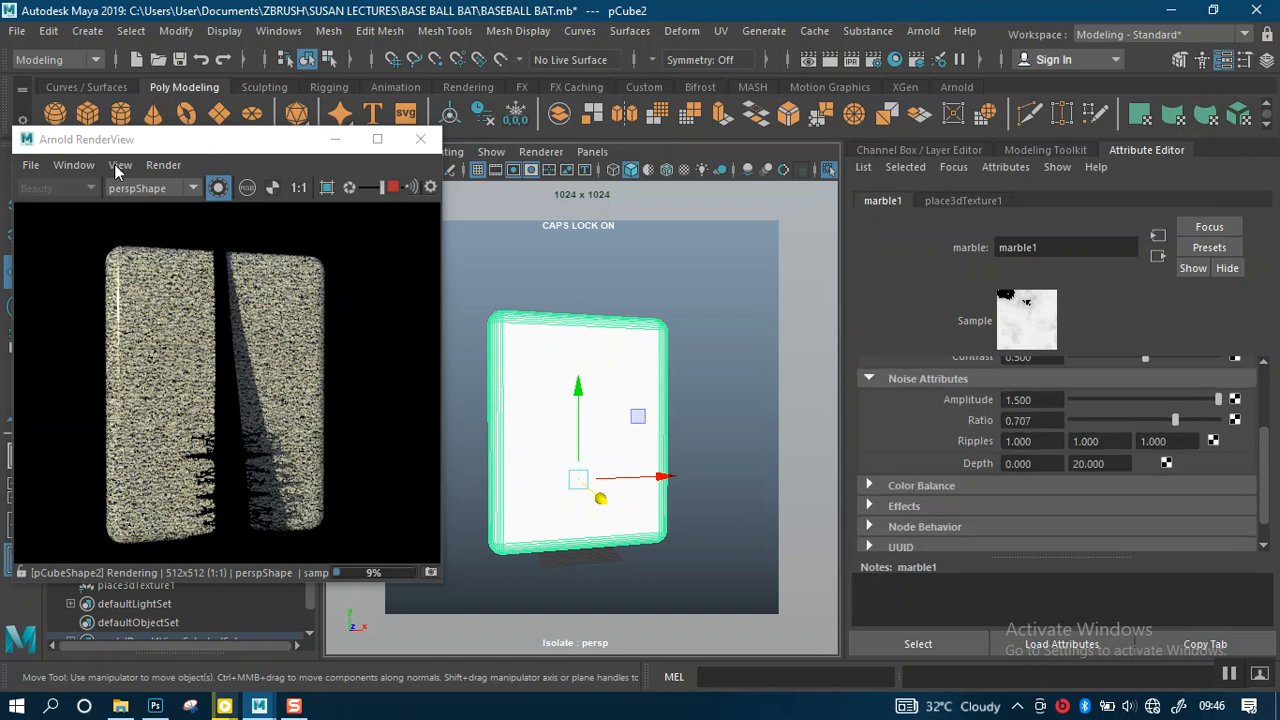
# Step: Lower the Arnold RenderView's test resolution to 256x256
pyautogui.click(116, 172)
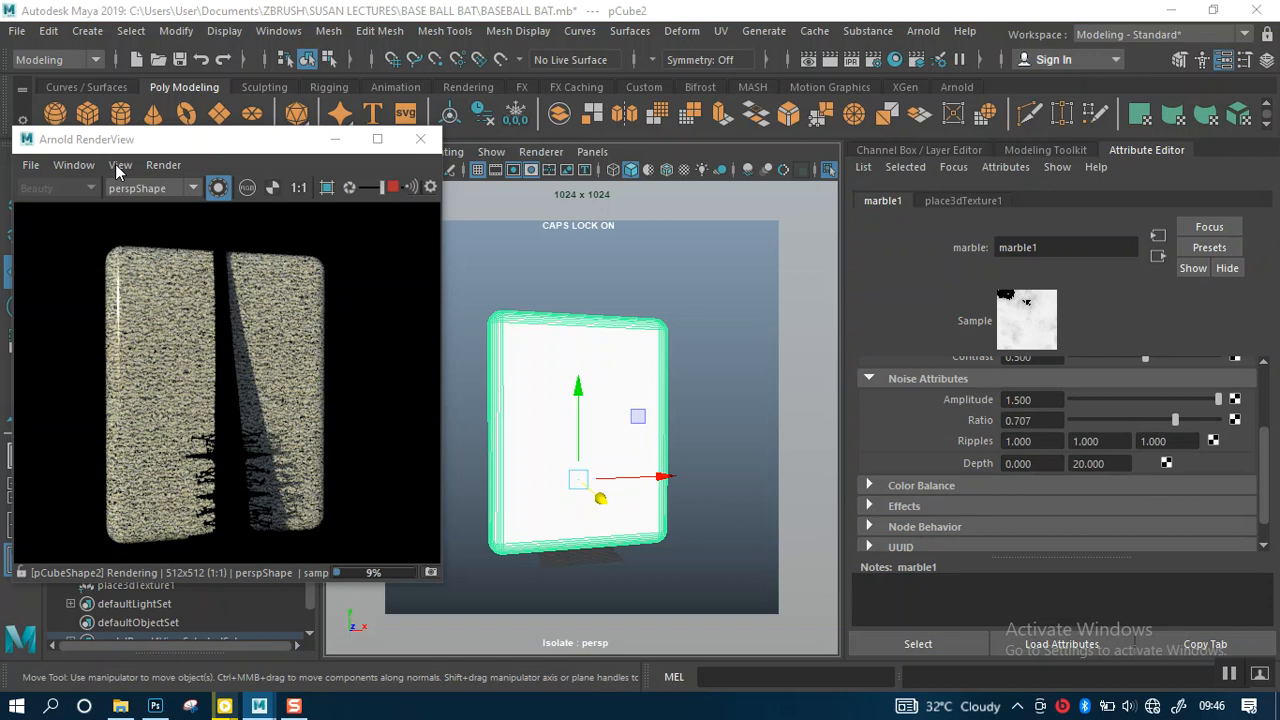
pyautogui.click(119, 166)
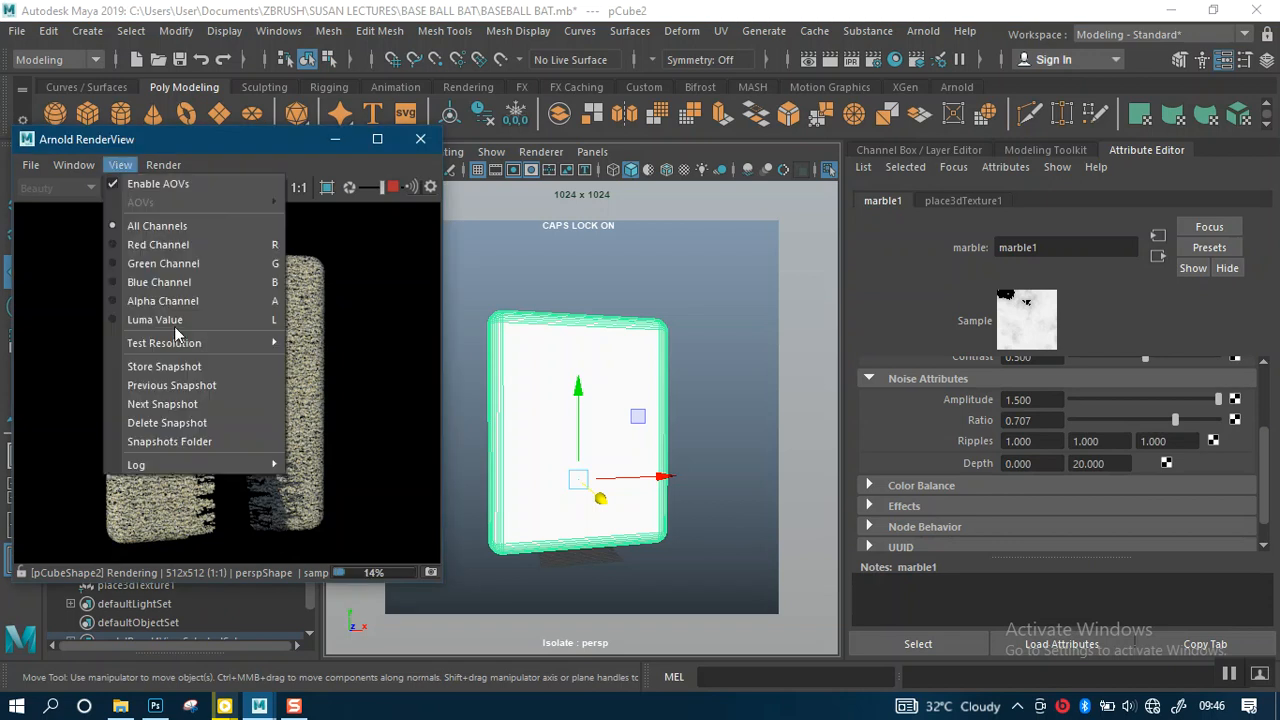
pyautogui.moveTo(278, 350)
pyautogui.click(317, 377)
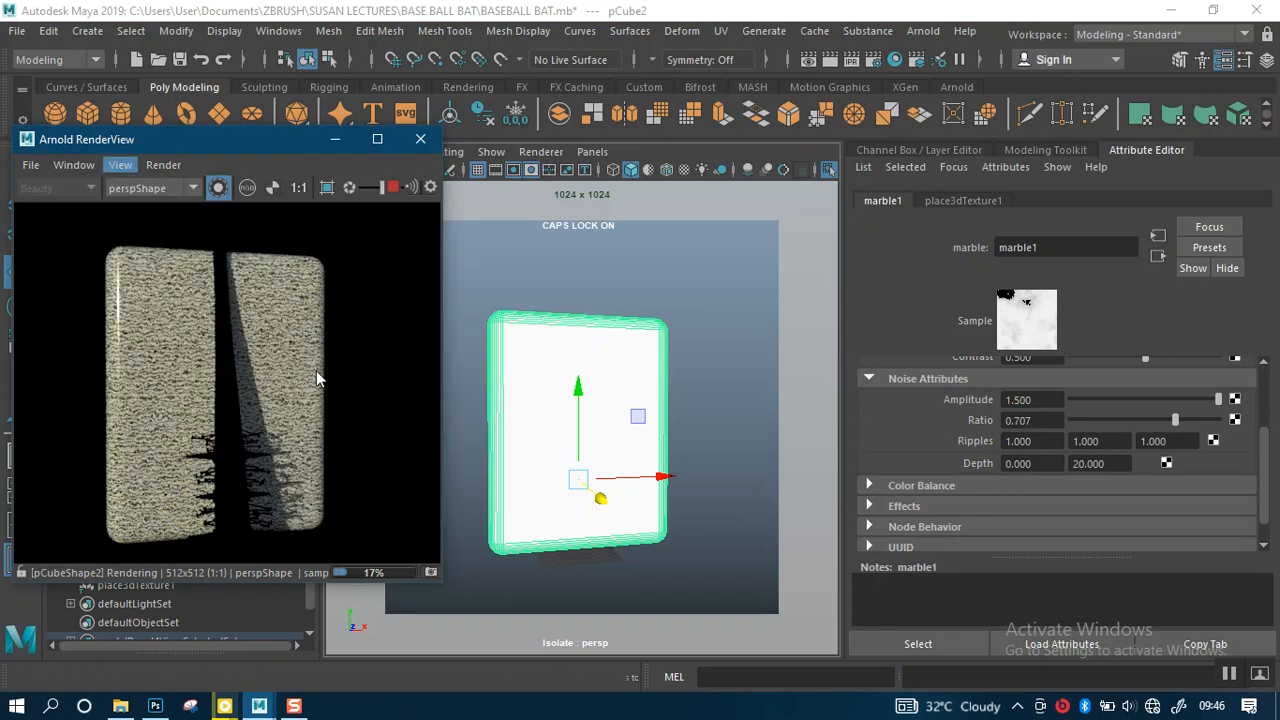
# Step: Enlarge the render window vertically and inspect the marble pattern on the isolated block up close
pyautogui.scroll(2, 240, 405)
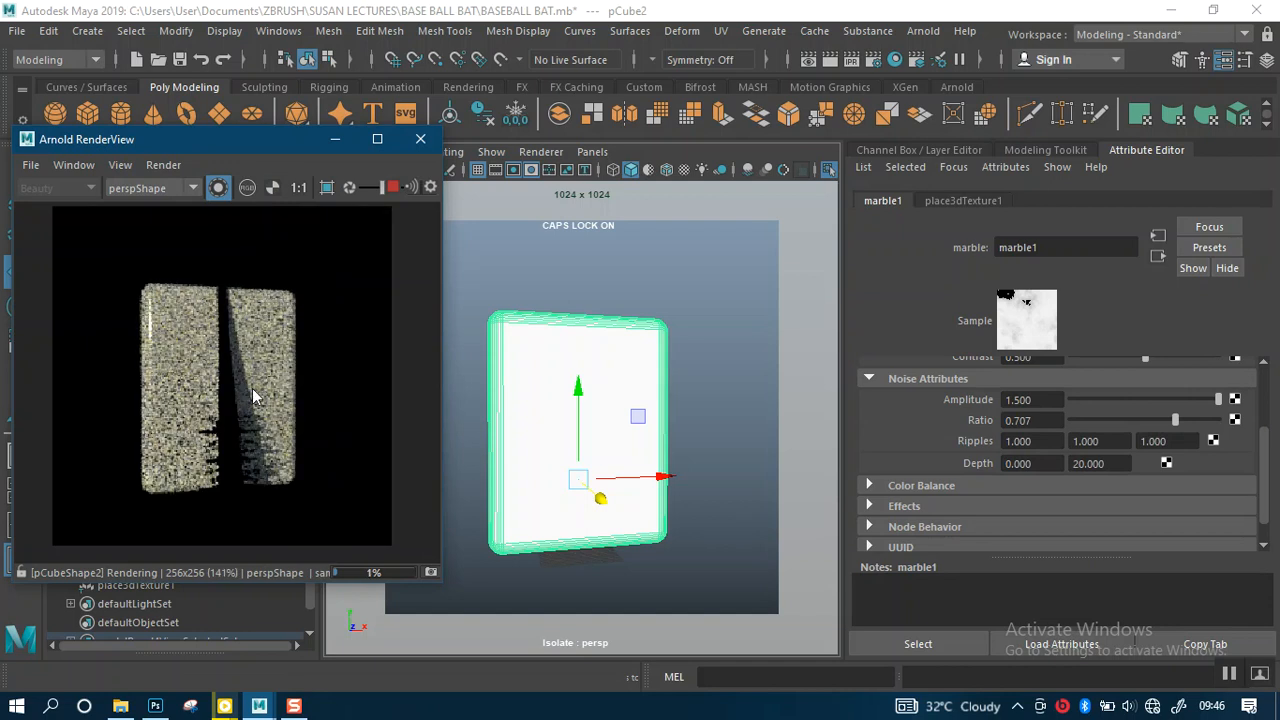
pyautogui.scroll(2, 254, 400)
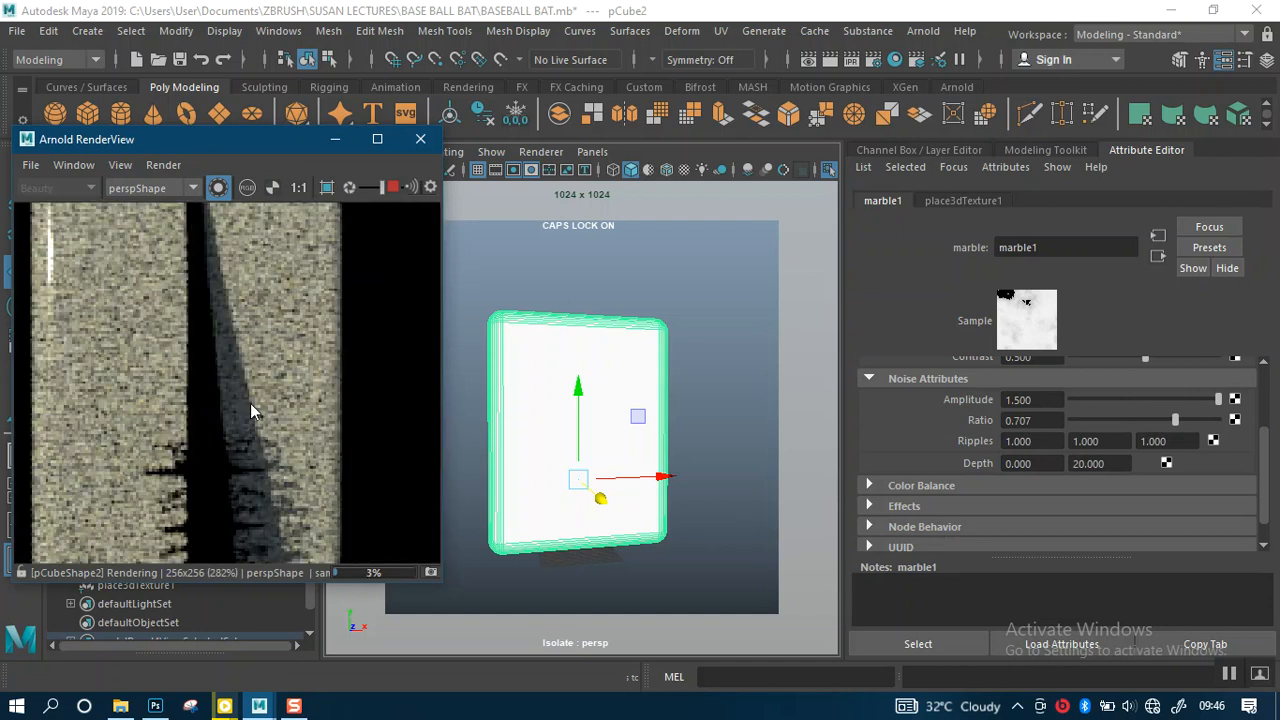
pyautogui.moveTo(250, 403); pyautogui.dragTo(277, 385, button='middle')
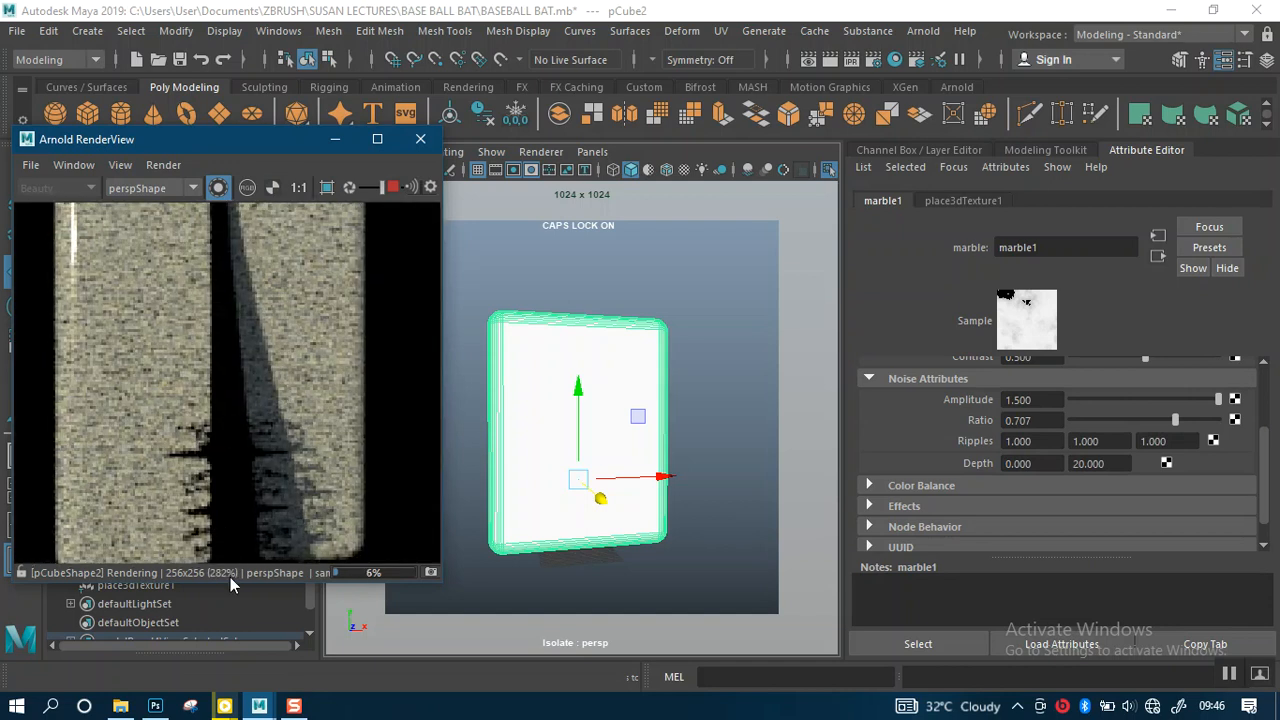
pyautogui.moveTo(230, 579); pyautogui.dragTo(242, 655)
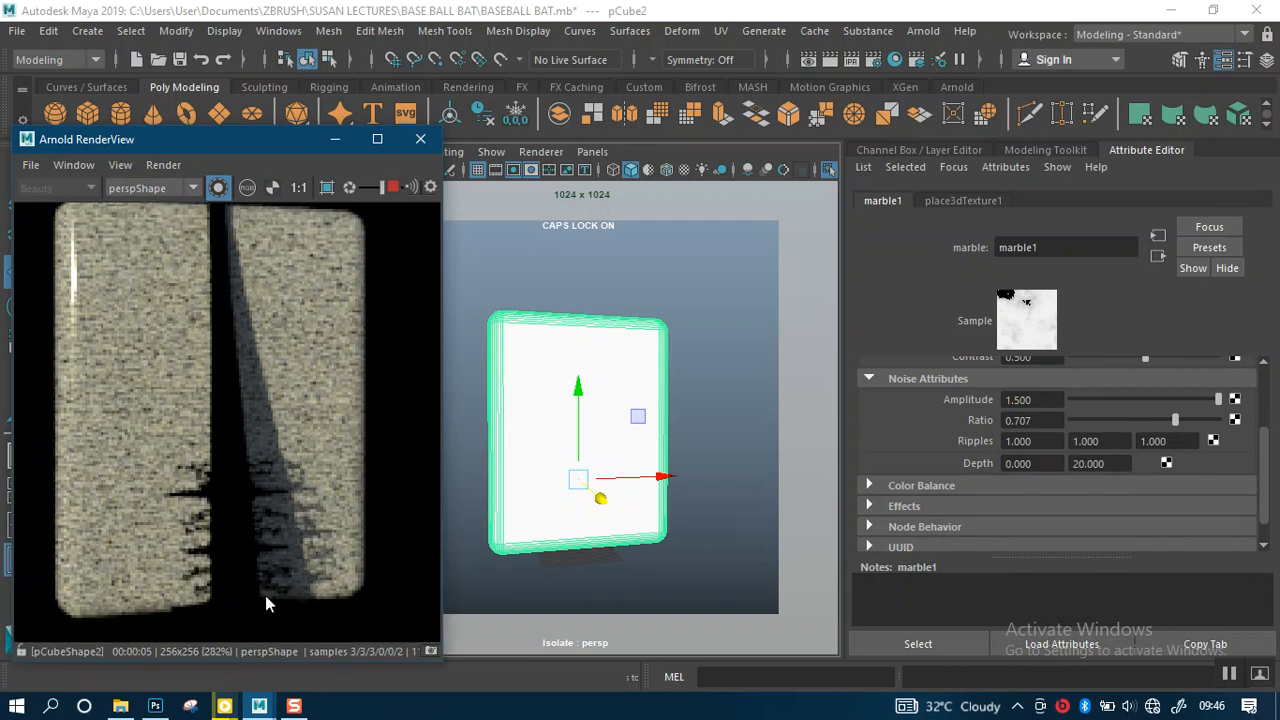
pyautogui.scroll(1, 246, 449)
pyautogui.scroll(-2, 243, 445)
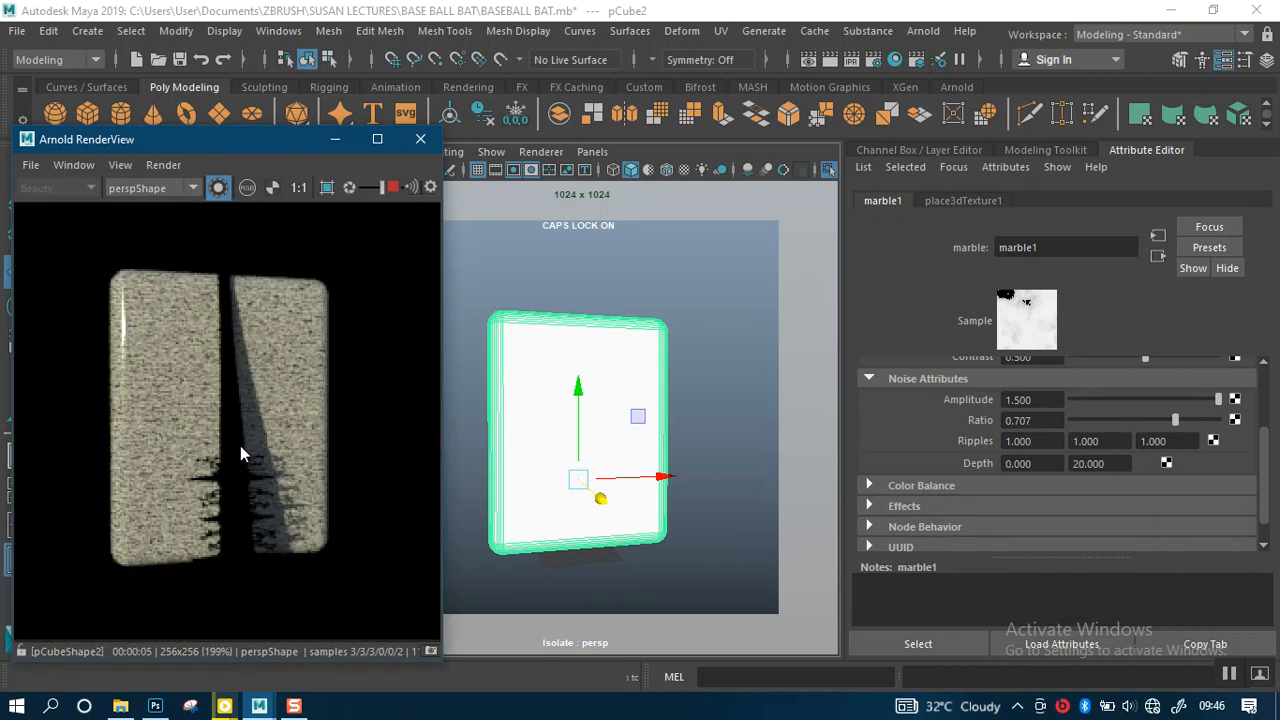
pyautogui.scroll(1, 240, 445)
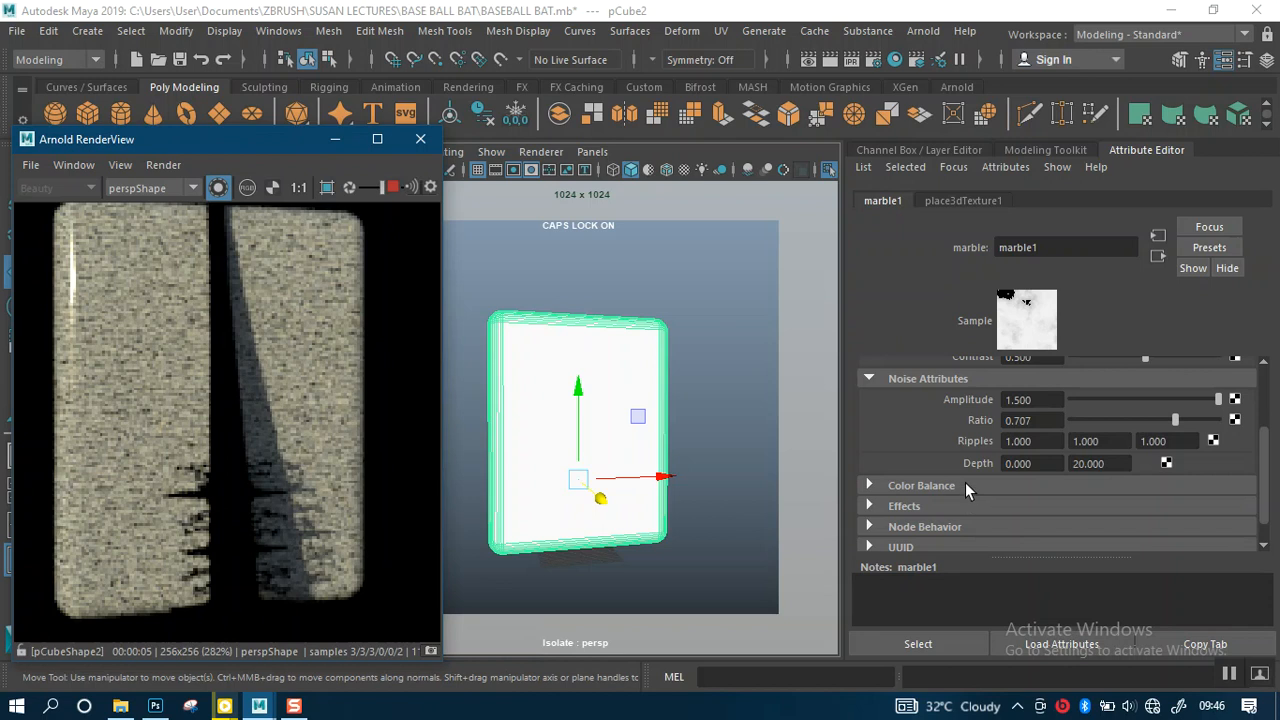
# Step: Reduce the marble texture's vein width to 0.091
pyautogui.scroll(1, 1000, 484)
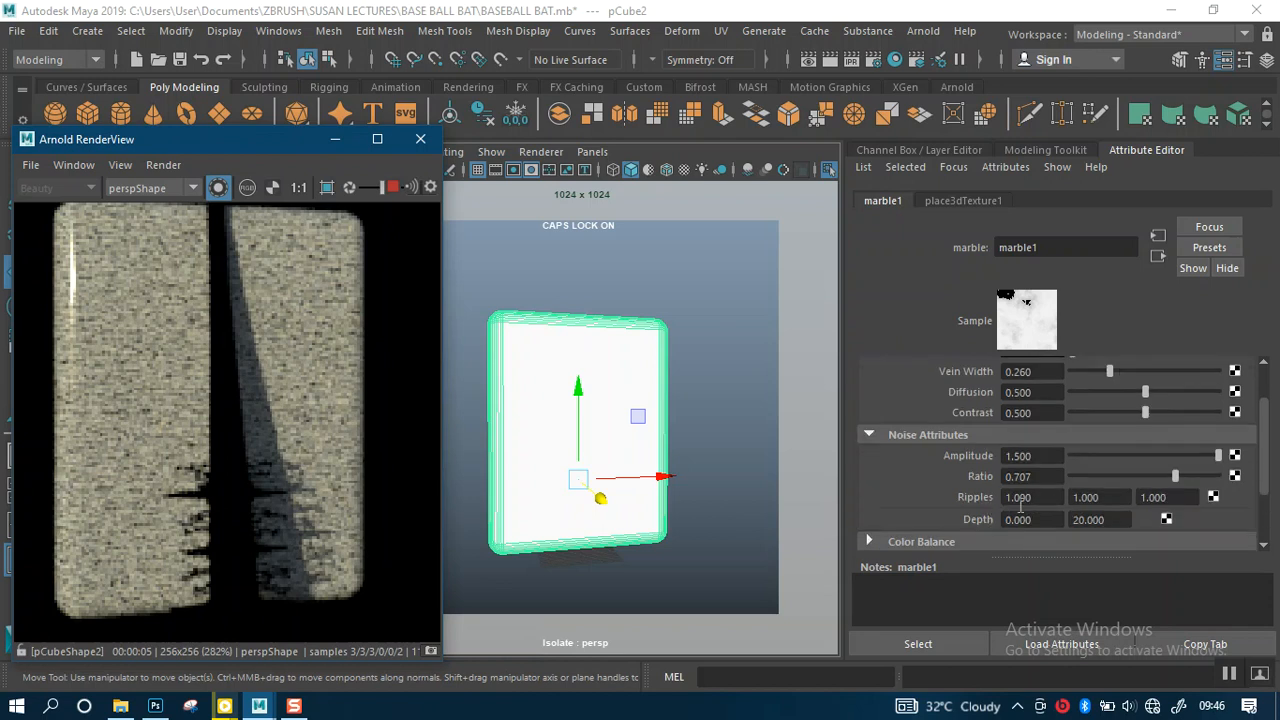
pyautogui.scroll(1, 994, 460)
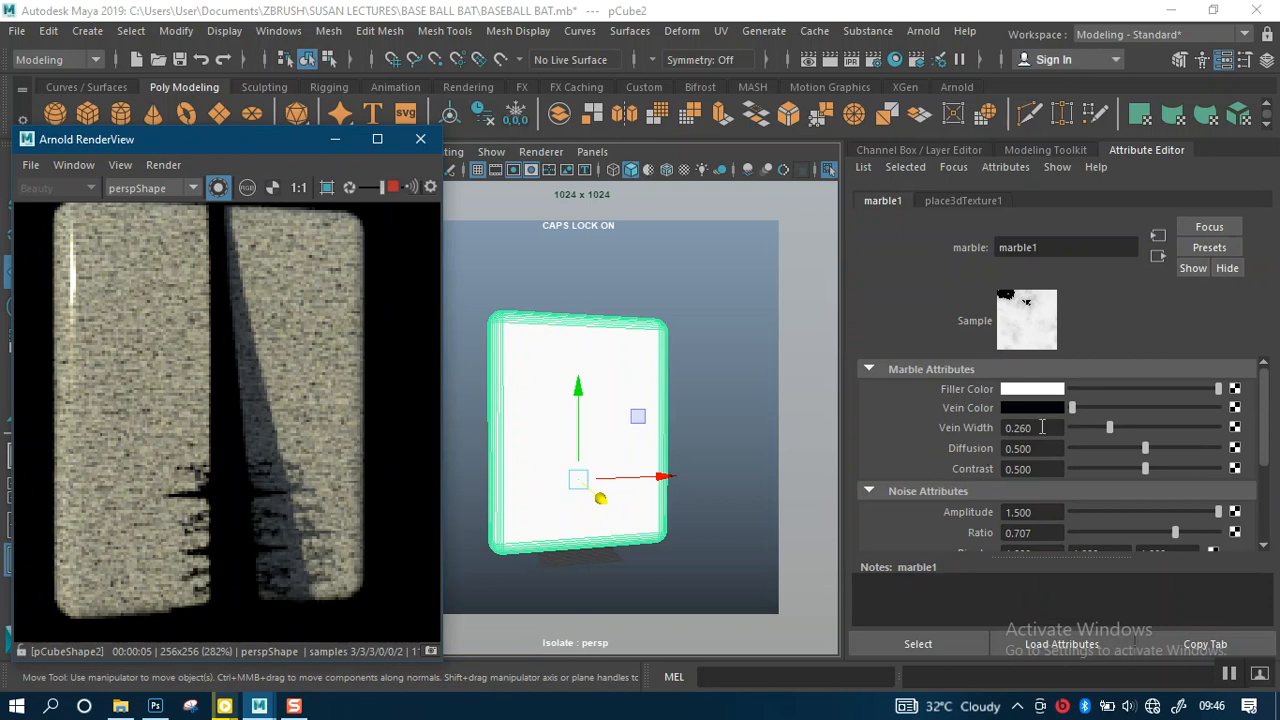
pyautogui.moveTo(1093, 430); pyautogui.dragTo(1084, 428)
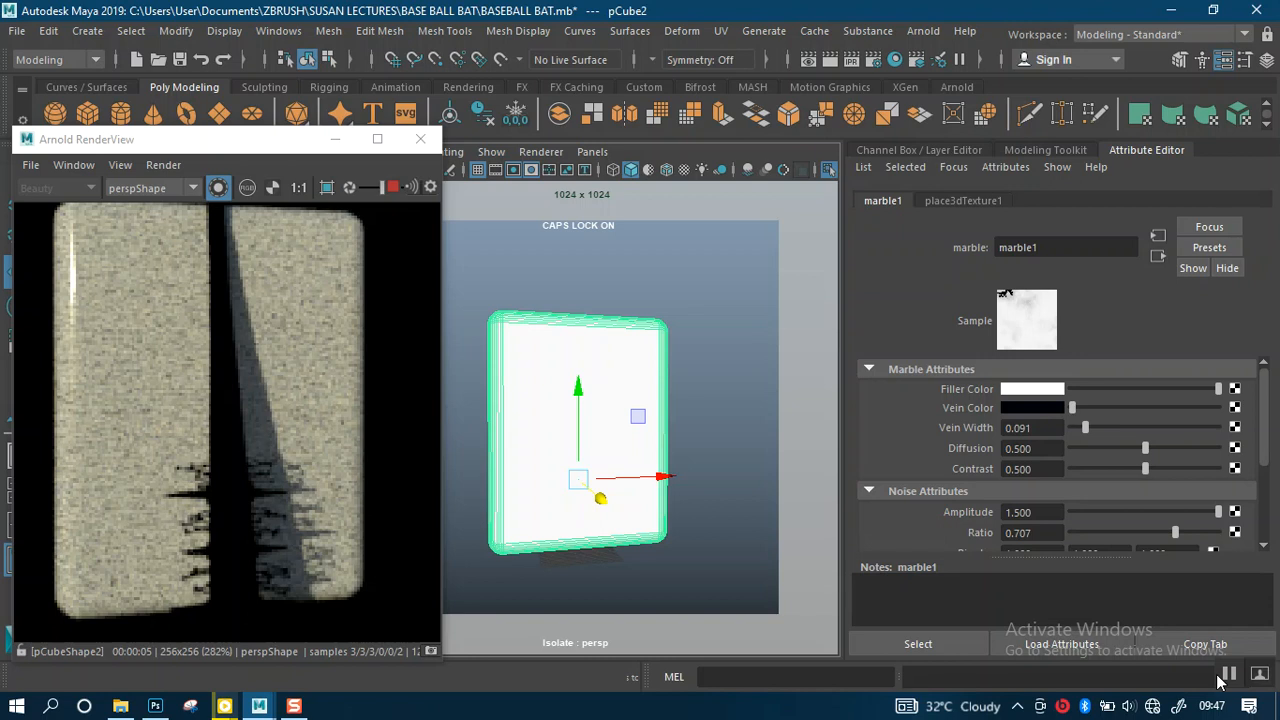
# Step: Examine the marble texture's vein, diffusion, contrast and noise settings
pyautogui.scroll(-3, 955, 505)
pyautogui.scroll(-1, 955, 505)
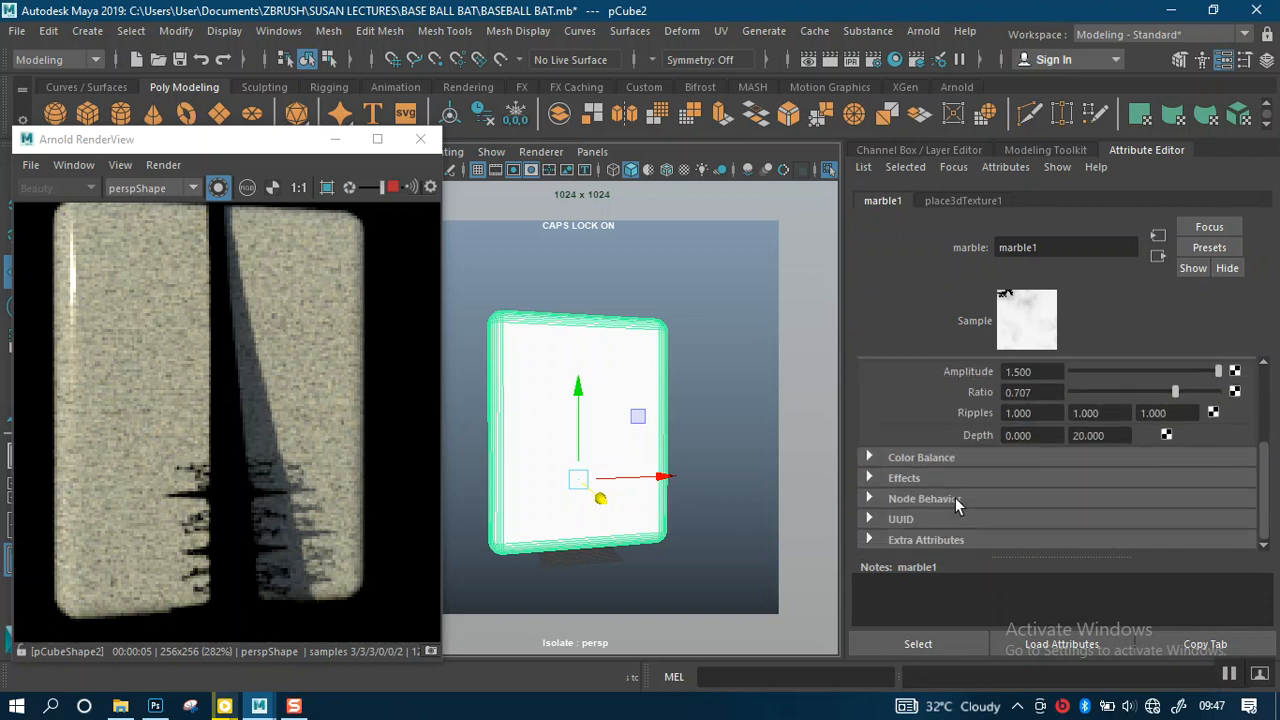
pyautogui.scroll(4, 955, 497)
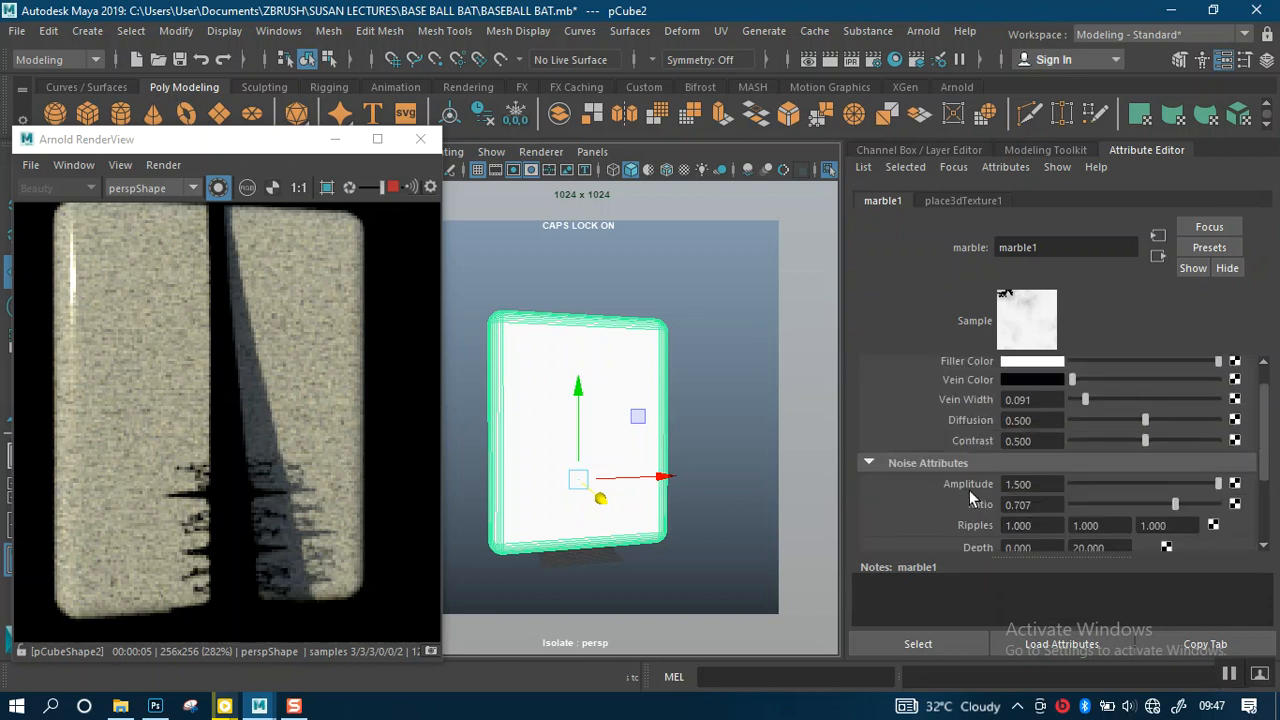
pyautogui.scroll(-2, 960, 490)
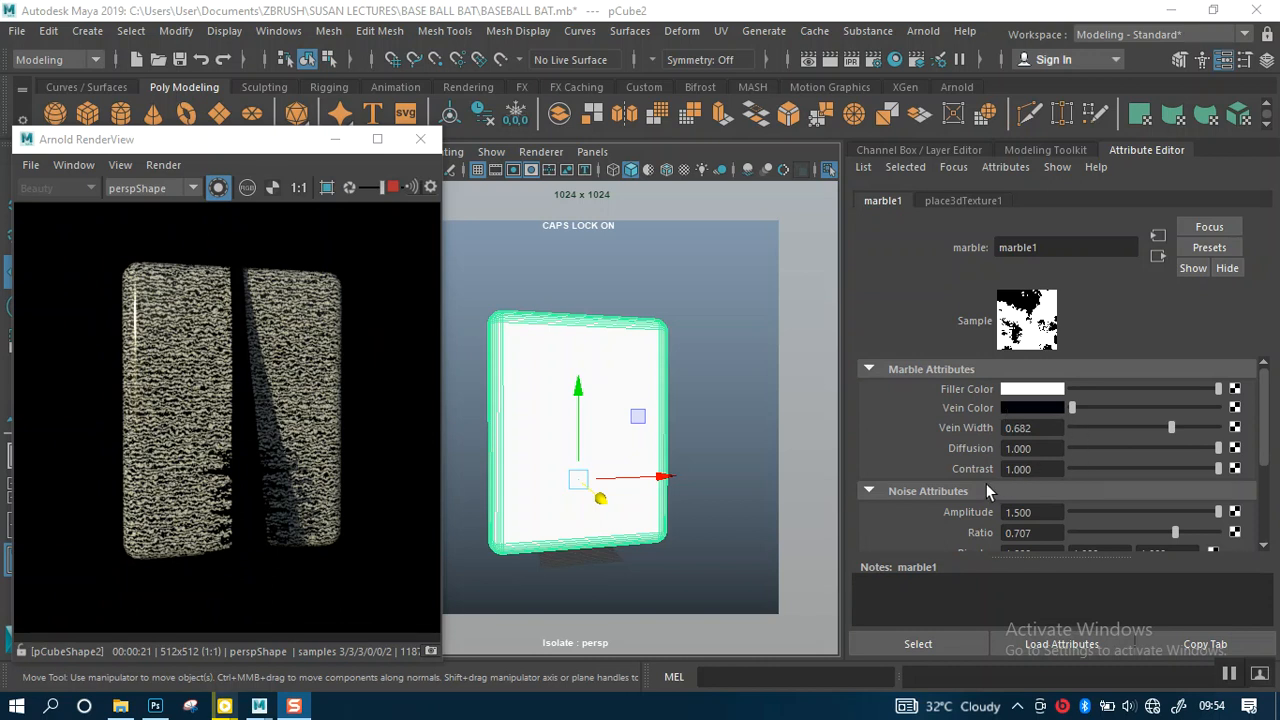
pyautogui.scroll(-1, 986, 490)
pyautogui.scroll(-1, 986, 483)
pyautogui.scroll(2, 986, 483)
pyautogui.moveTo(1265, 449); pyautogui.dragTo(1268, 470)
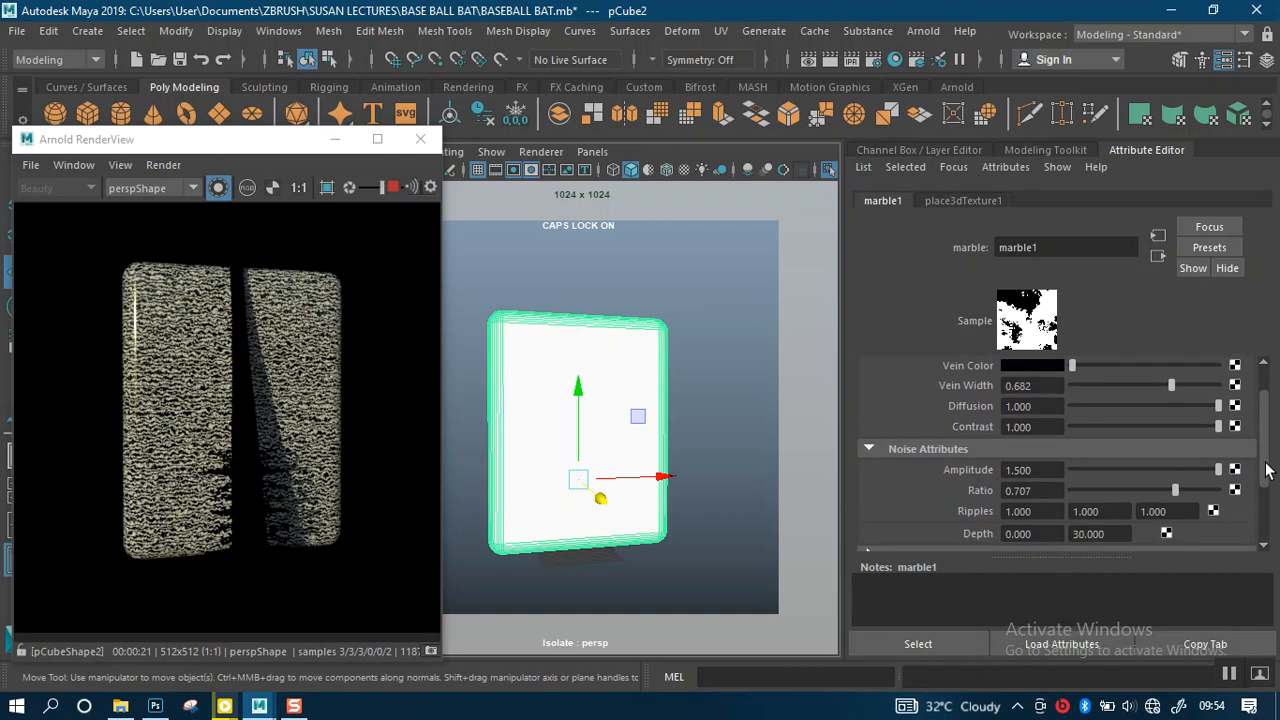
# Step: Turn off the block's isolation in the viewport and the Arnold RenderView to bring back the whole scene
pyautogui.scroll(1, 703, 286)
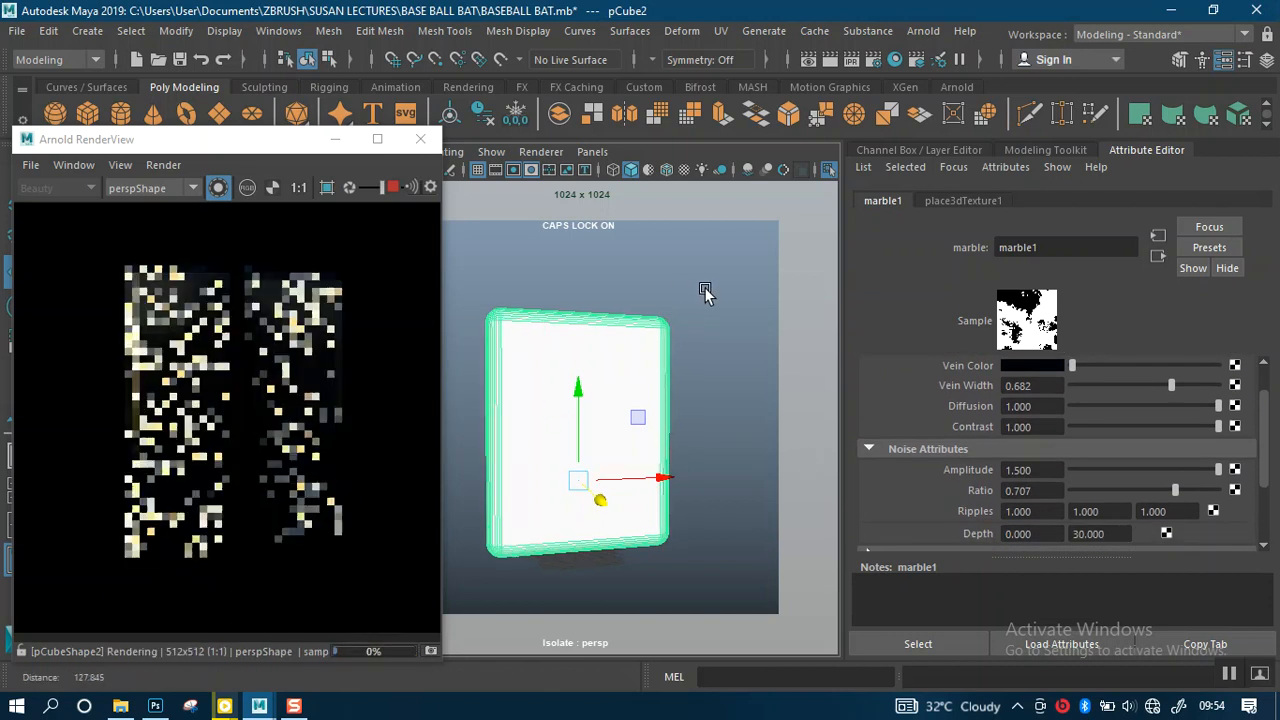
pyautogui.hotkey('ctrl', '1')
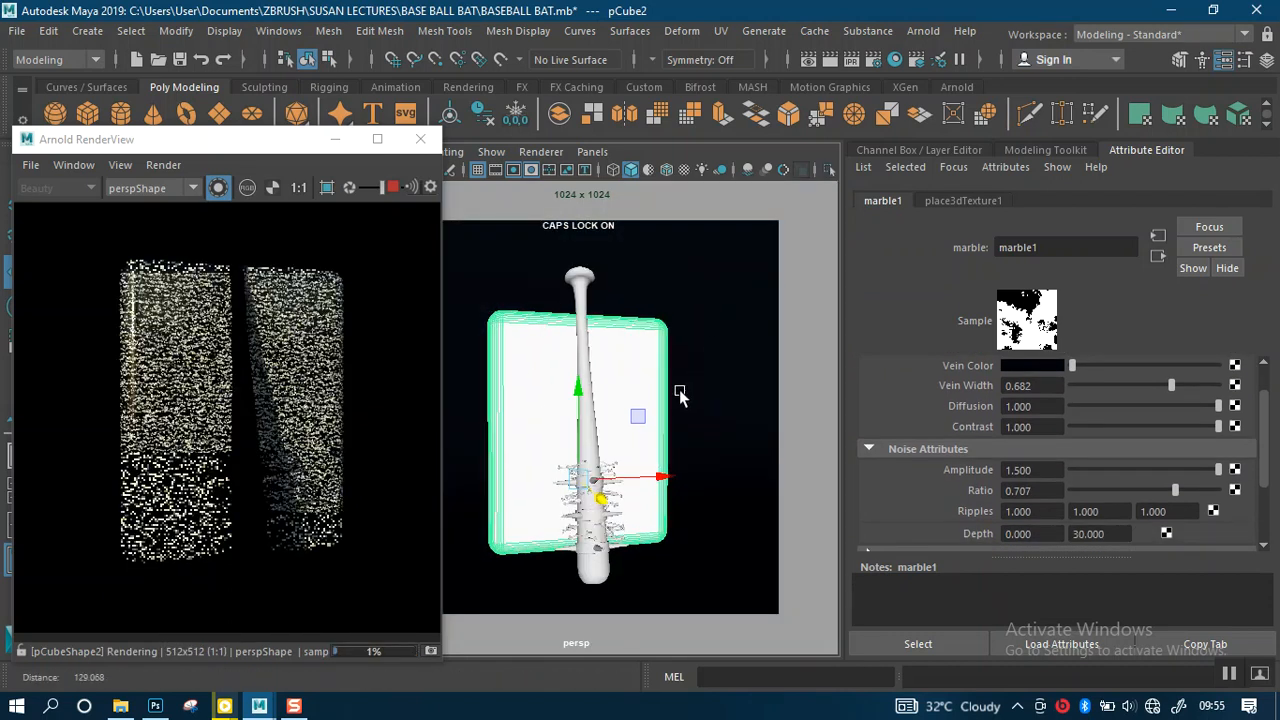
pyautogui.scroll(-3, 655, 366)
pyautogui.scroll(2, 660, 370)
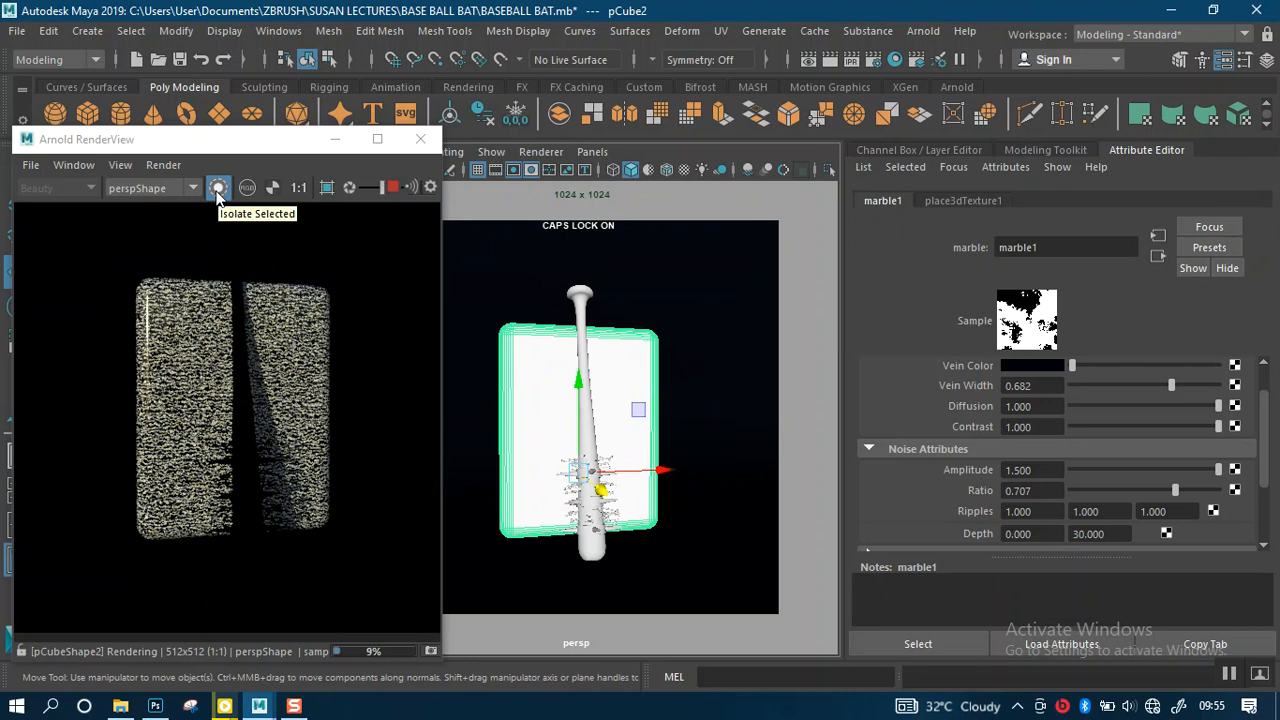
pyautogui.click(222, 231)
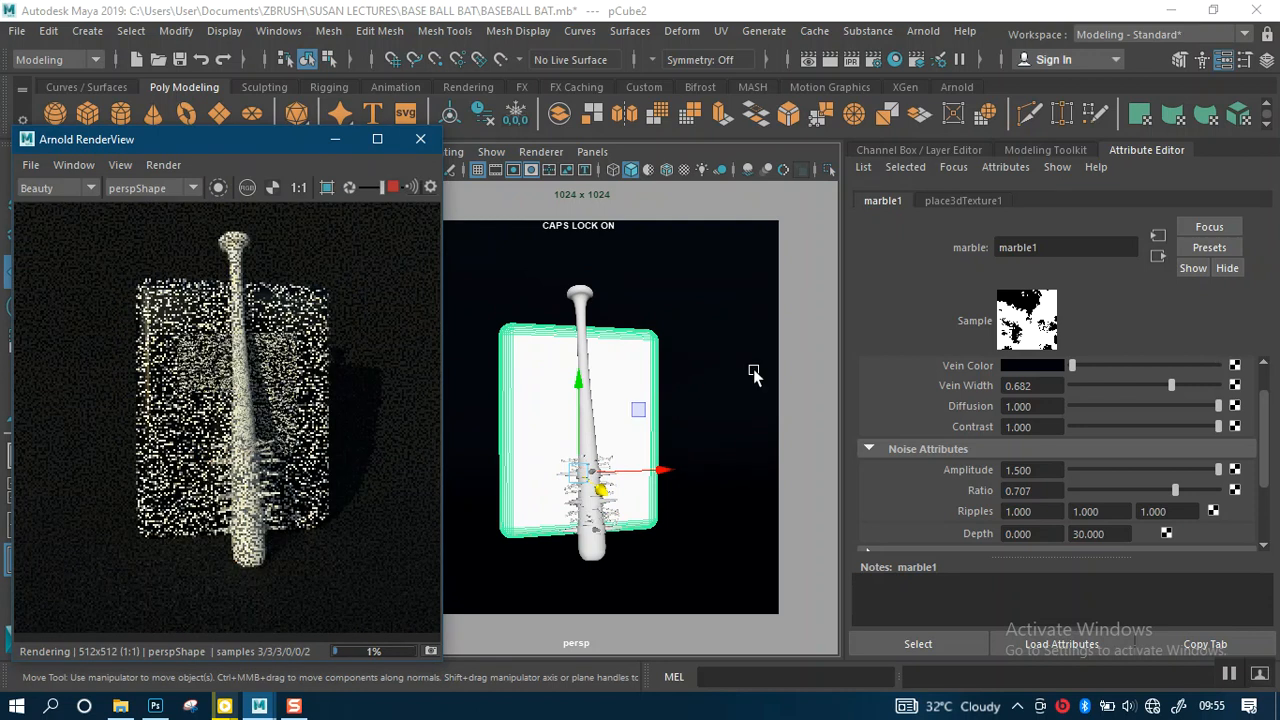
# Step: Select the baseball bat, open Arnold's Light Manager and place its window beside the render preview
pyautogui.click(581, 352)
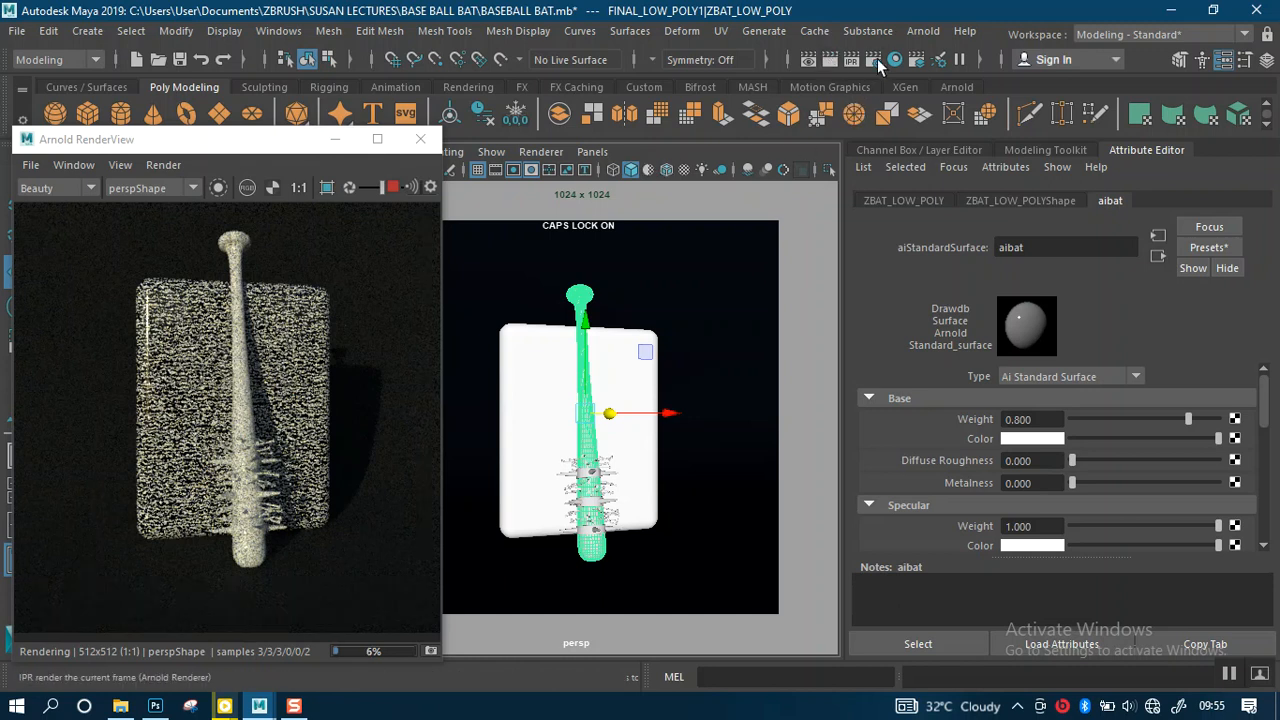
pyautogui.click(919, 32)
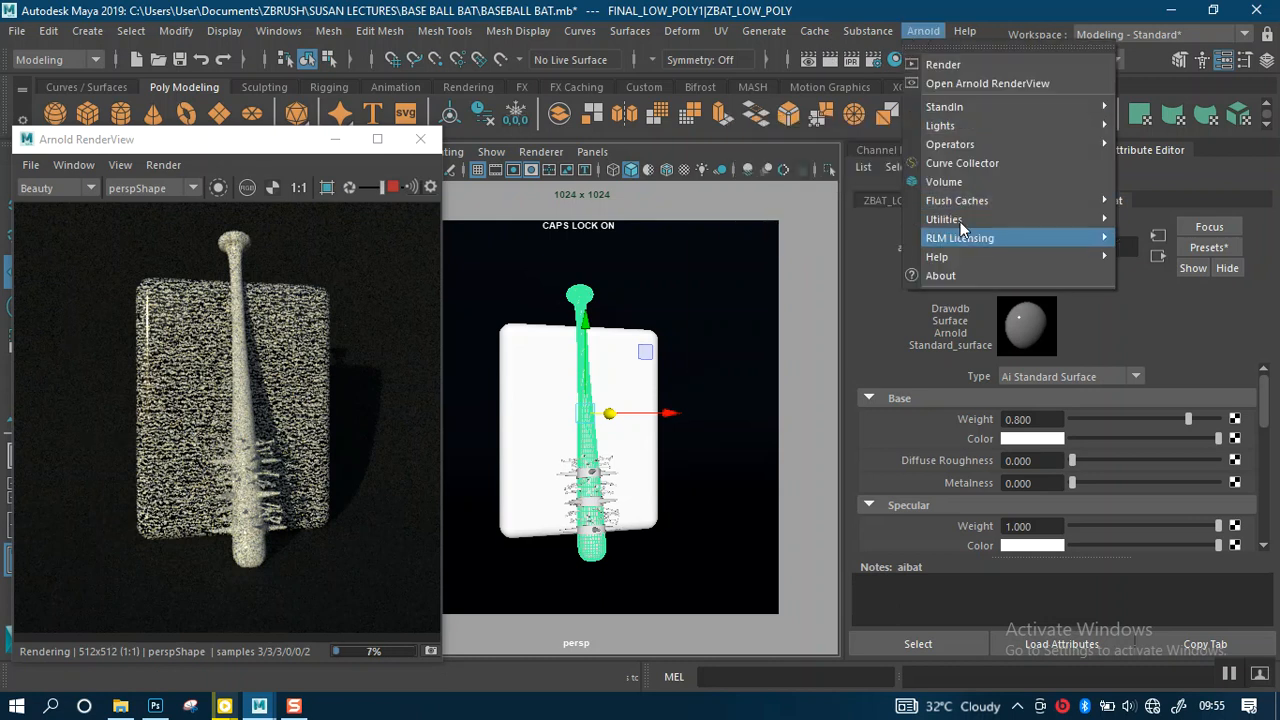
pyautogui.moveTo(960, 222)
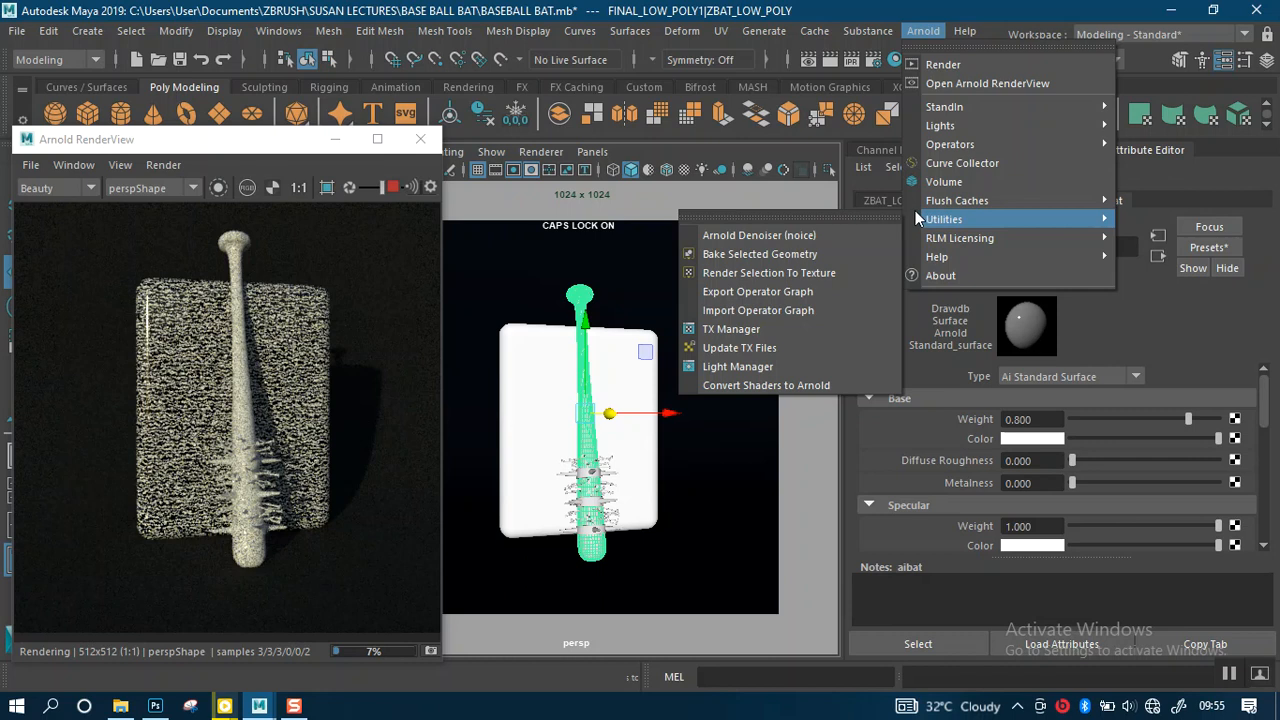
pyautogui.click(743, 369)
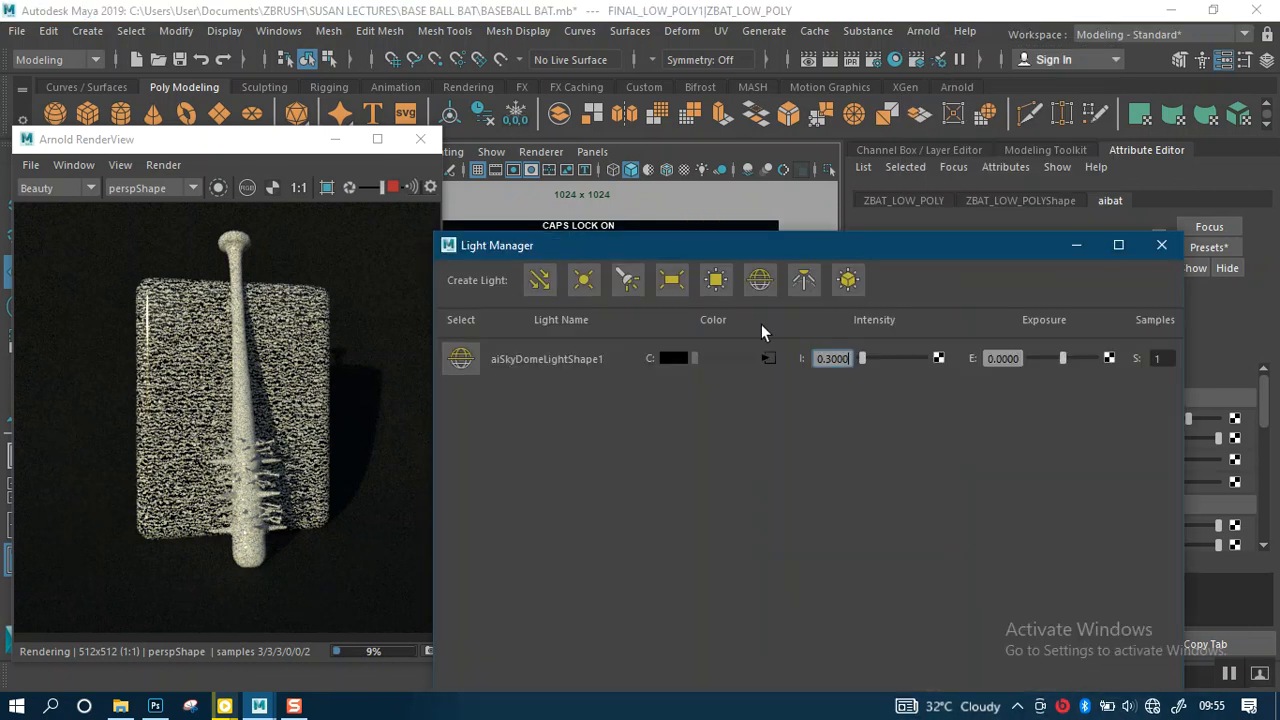
pyautogui.moveTo(718, 247); pyautogui.dragTo(779, 170)
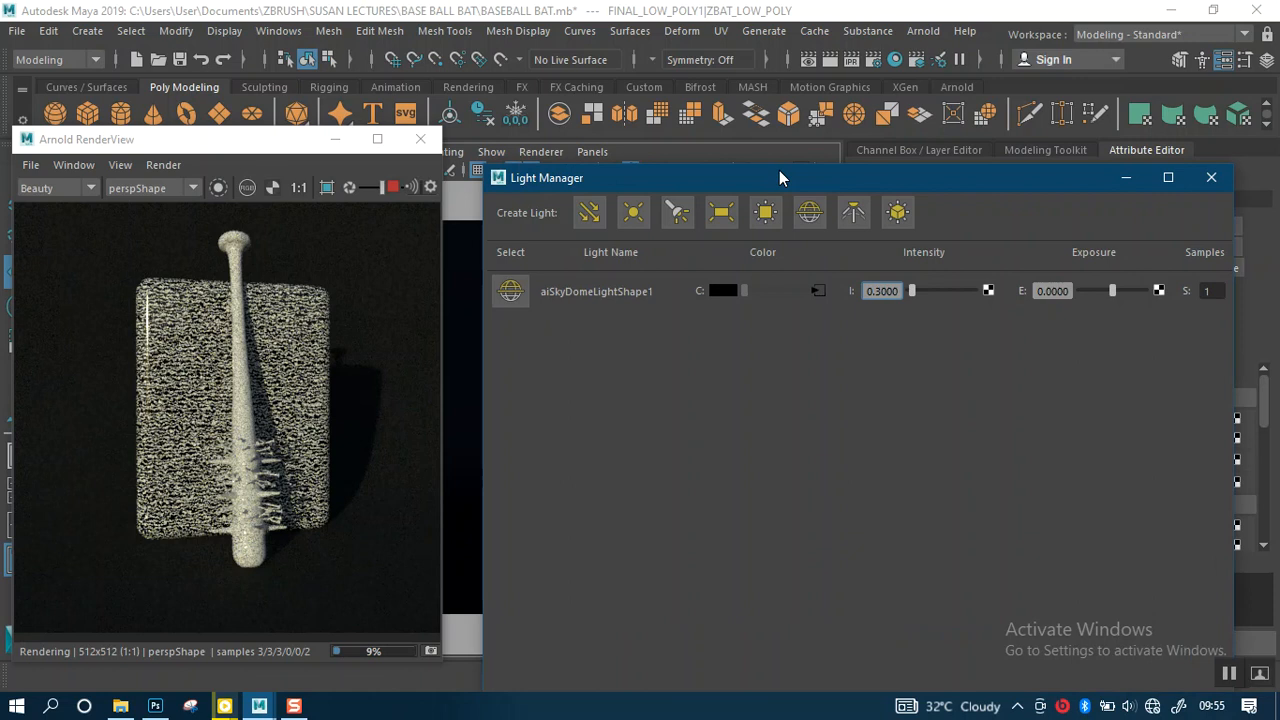
pyautogui.moveTo(779, 170); pyautogui.dragTo(804, 132)
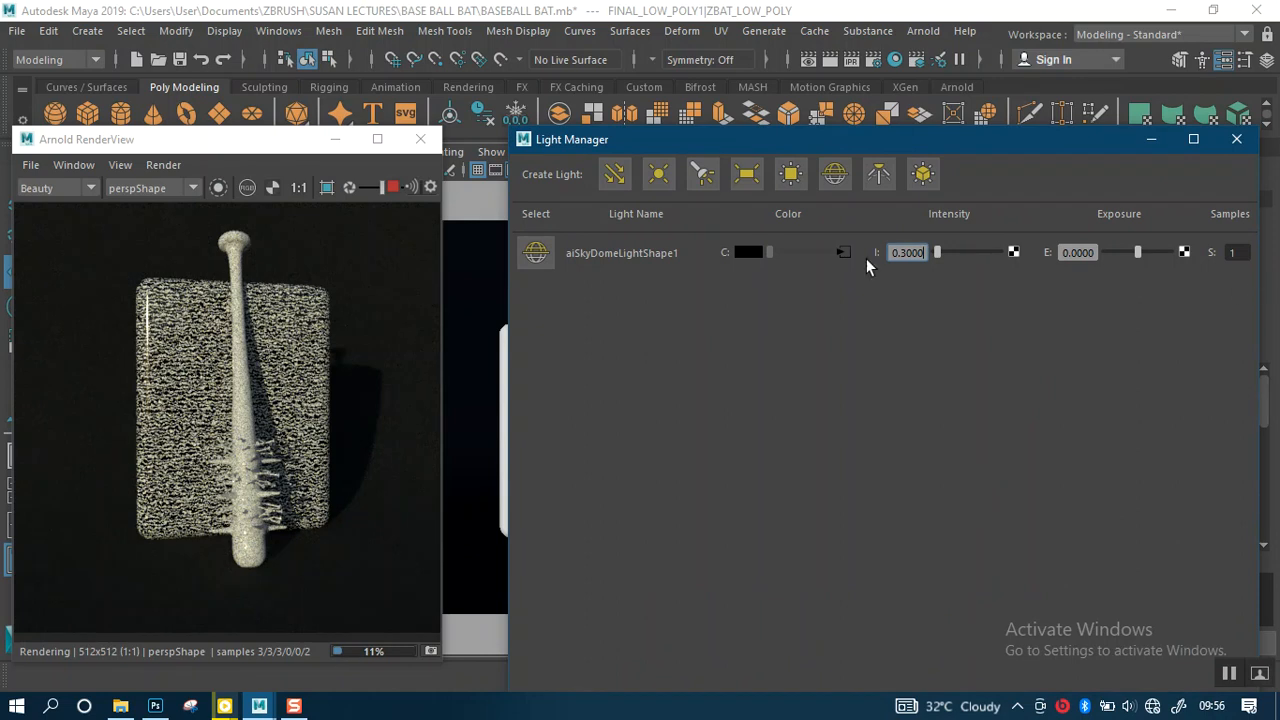
# Step: Reposition and widen the Light Manager to fit all its columns, and disable the aiSkyDomeLightShape1 light
pyautogui.moveTo(720, 133); pyautogui.dragTo(655, 152)
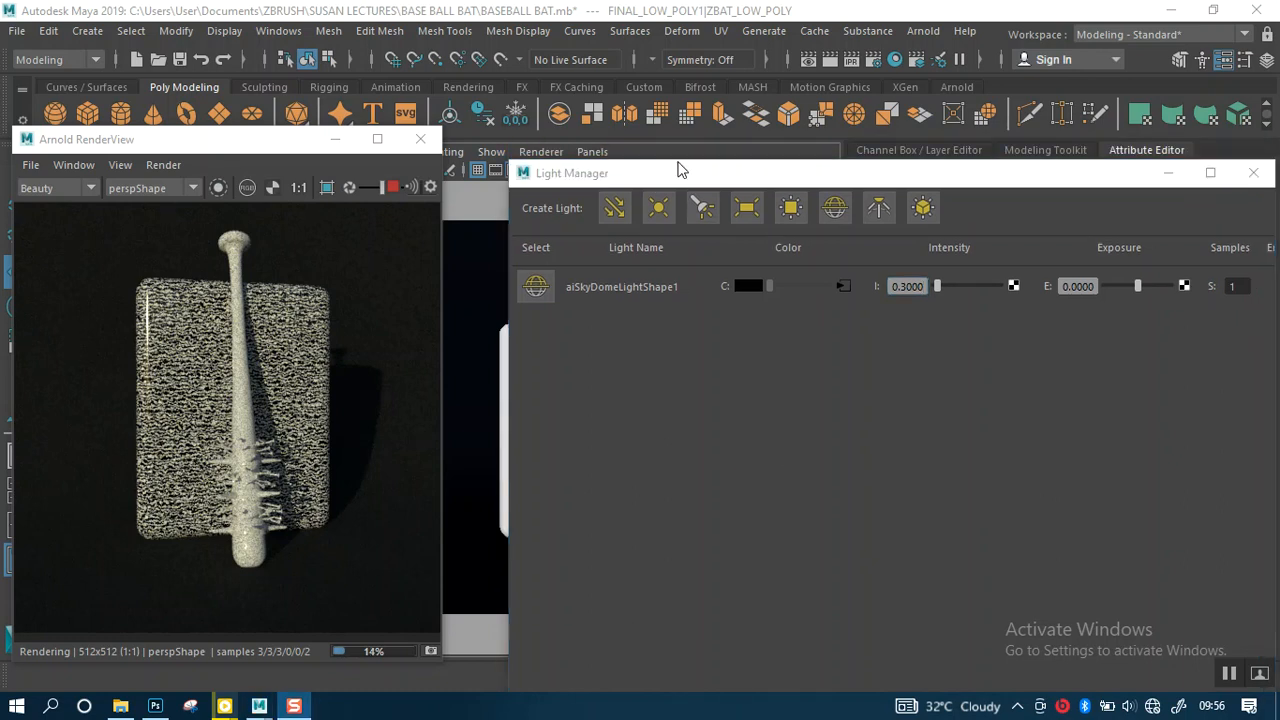
pyautogui.moveTo(680, 170); pyautogui.dragTo(547, 135)
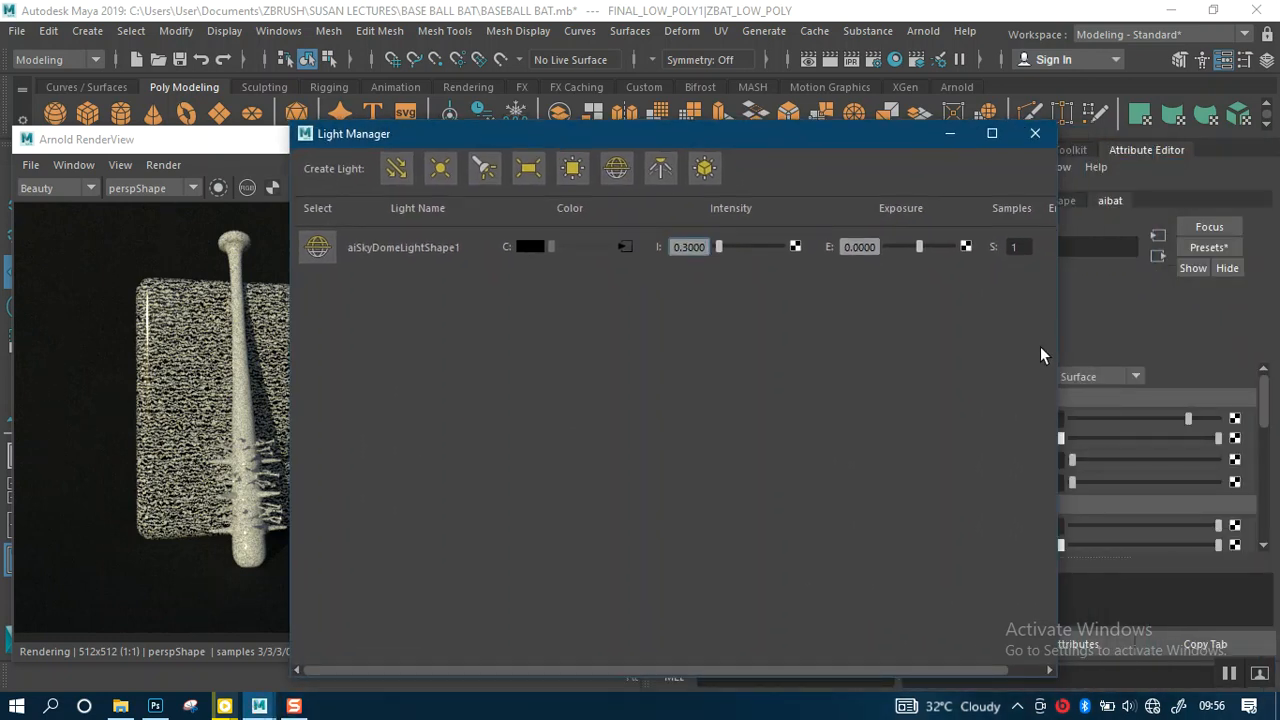
pyautogui.moveTo(1059, 350); pyautogui.dragTo(1165, 350)
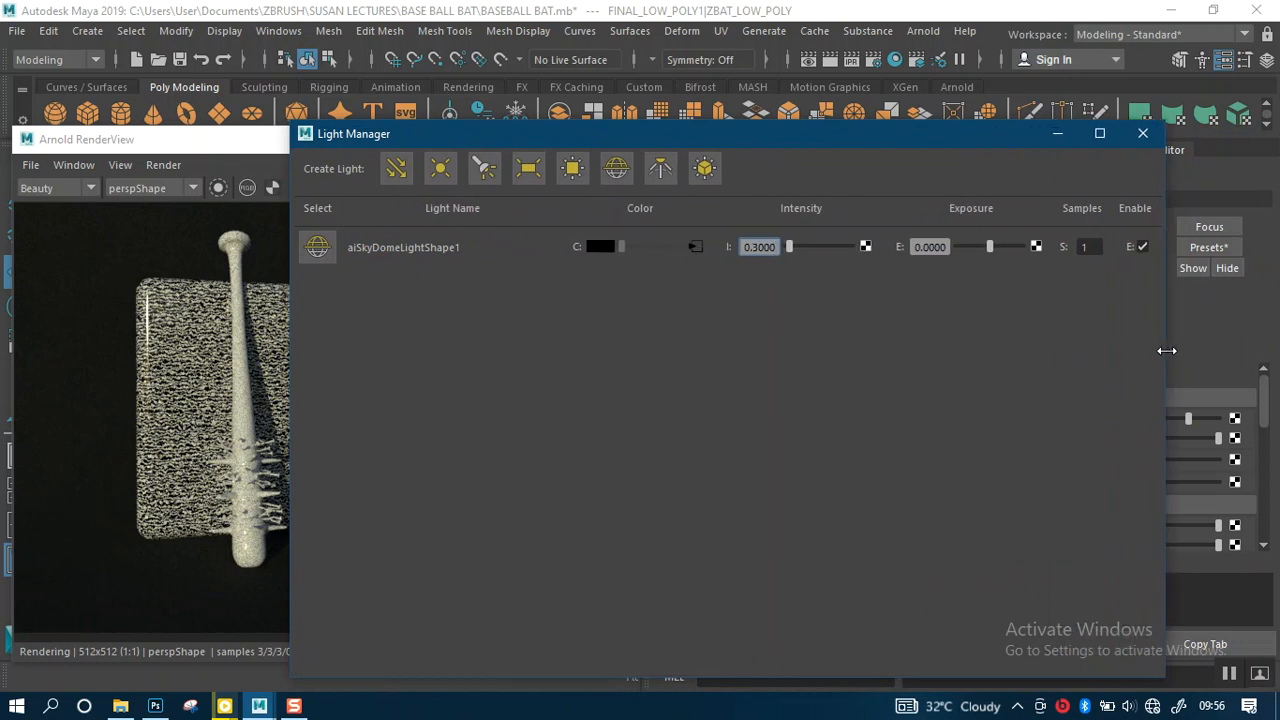
pyautogui.click(1142, 246)
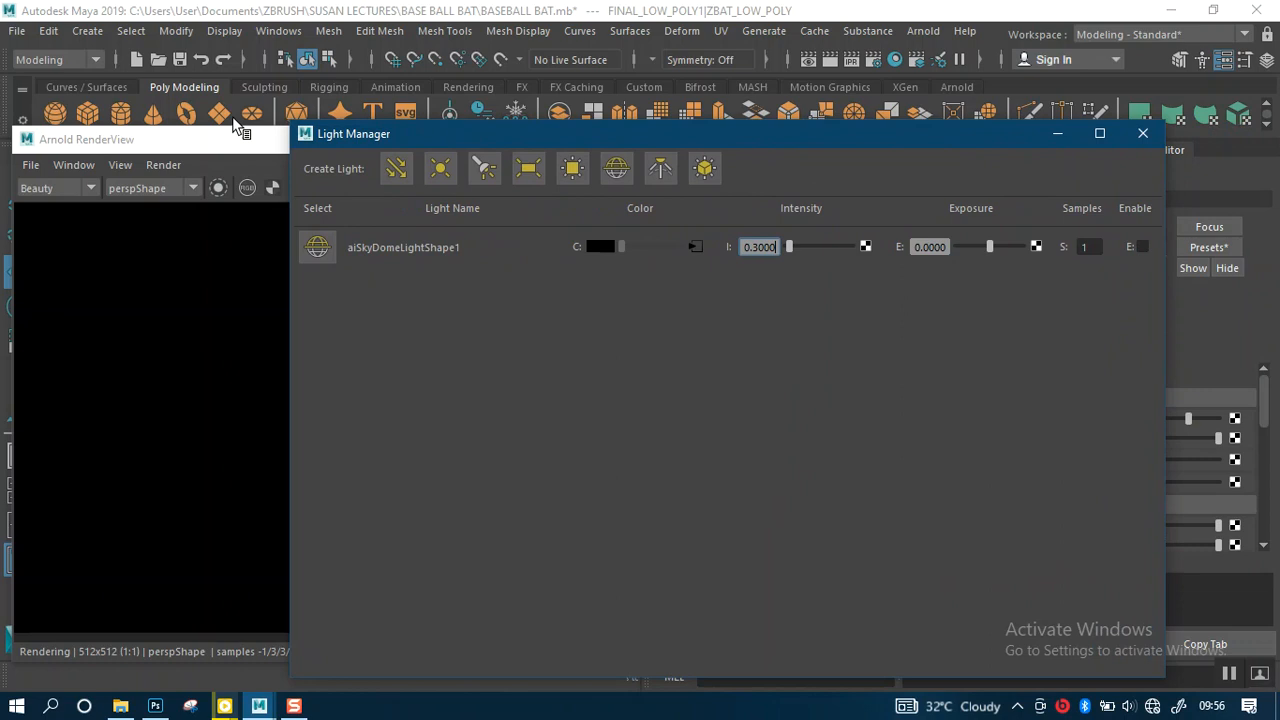
# Step: Minimize the Arnold RenderView and shift the Light Manager window slightly over the viewport
pyautogui.click(238, 147)
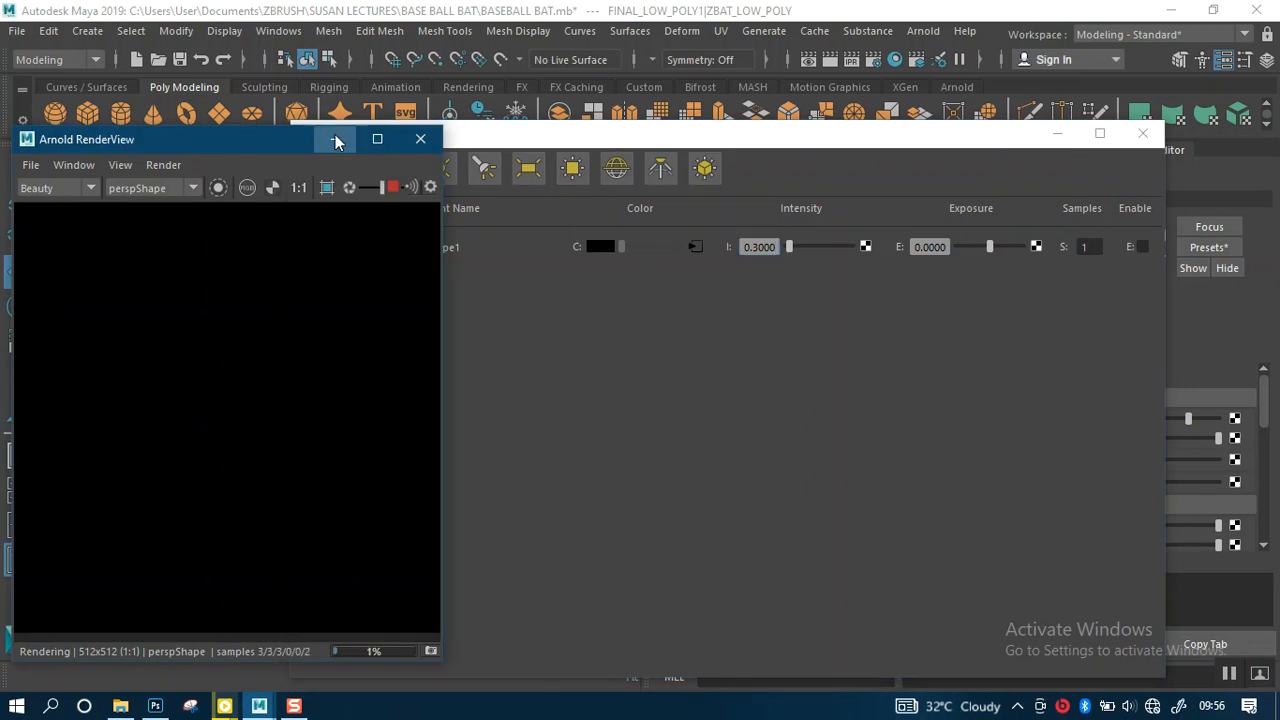
pyautogui.click(335, 139)
pyautogui.click(500, 145)
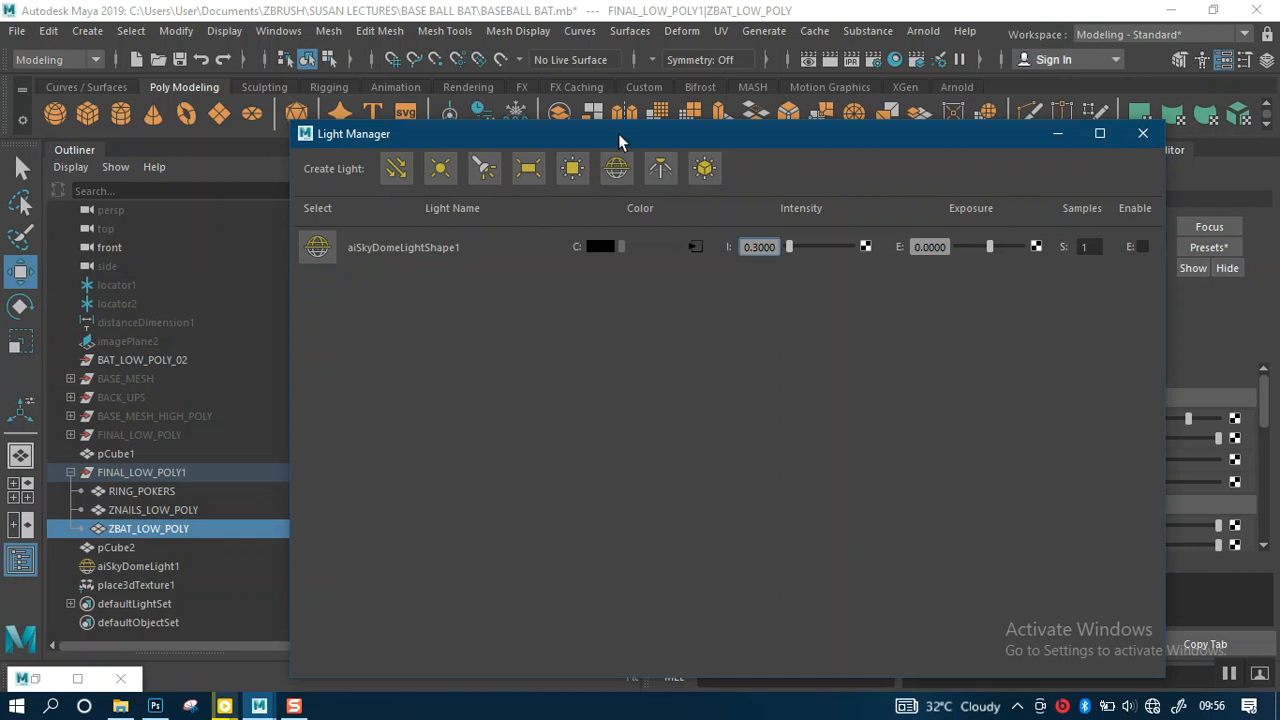
pyautogui.moveTo(621, 139); pyautogui.dragTo(563, 124)
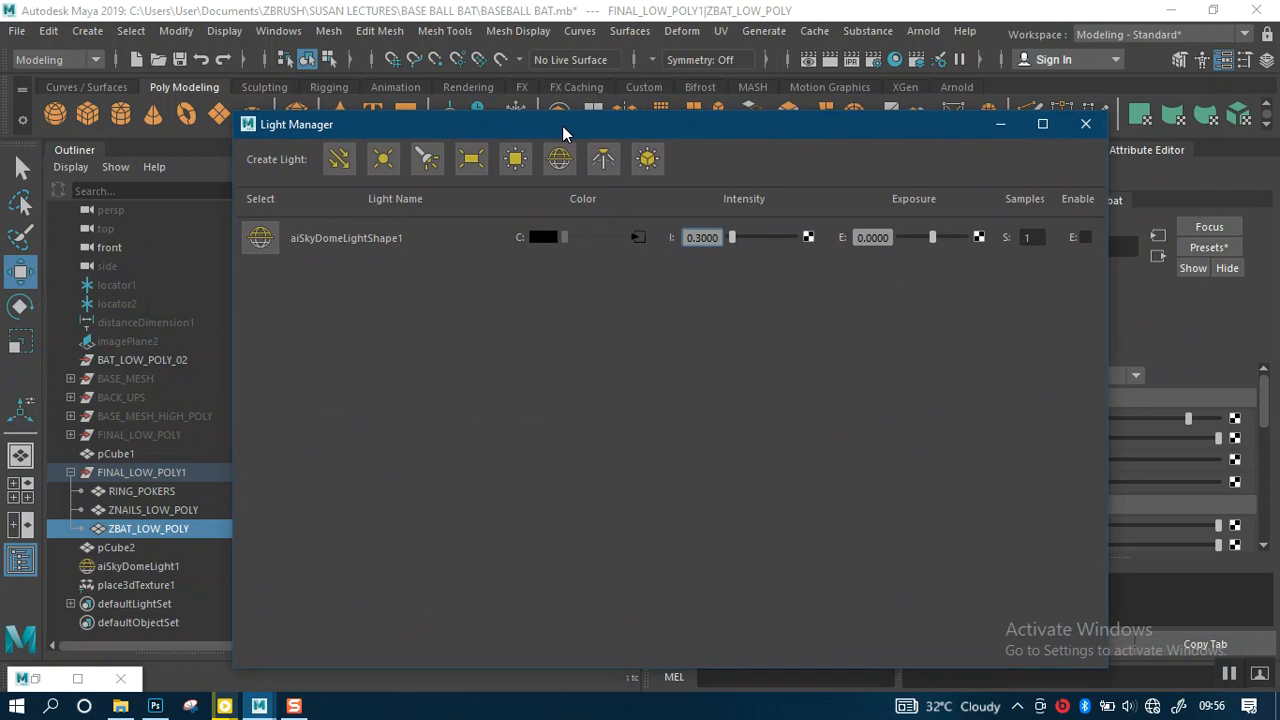